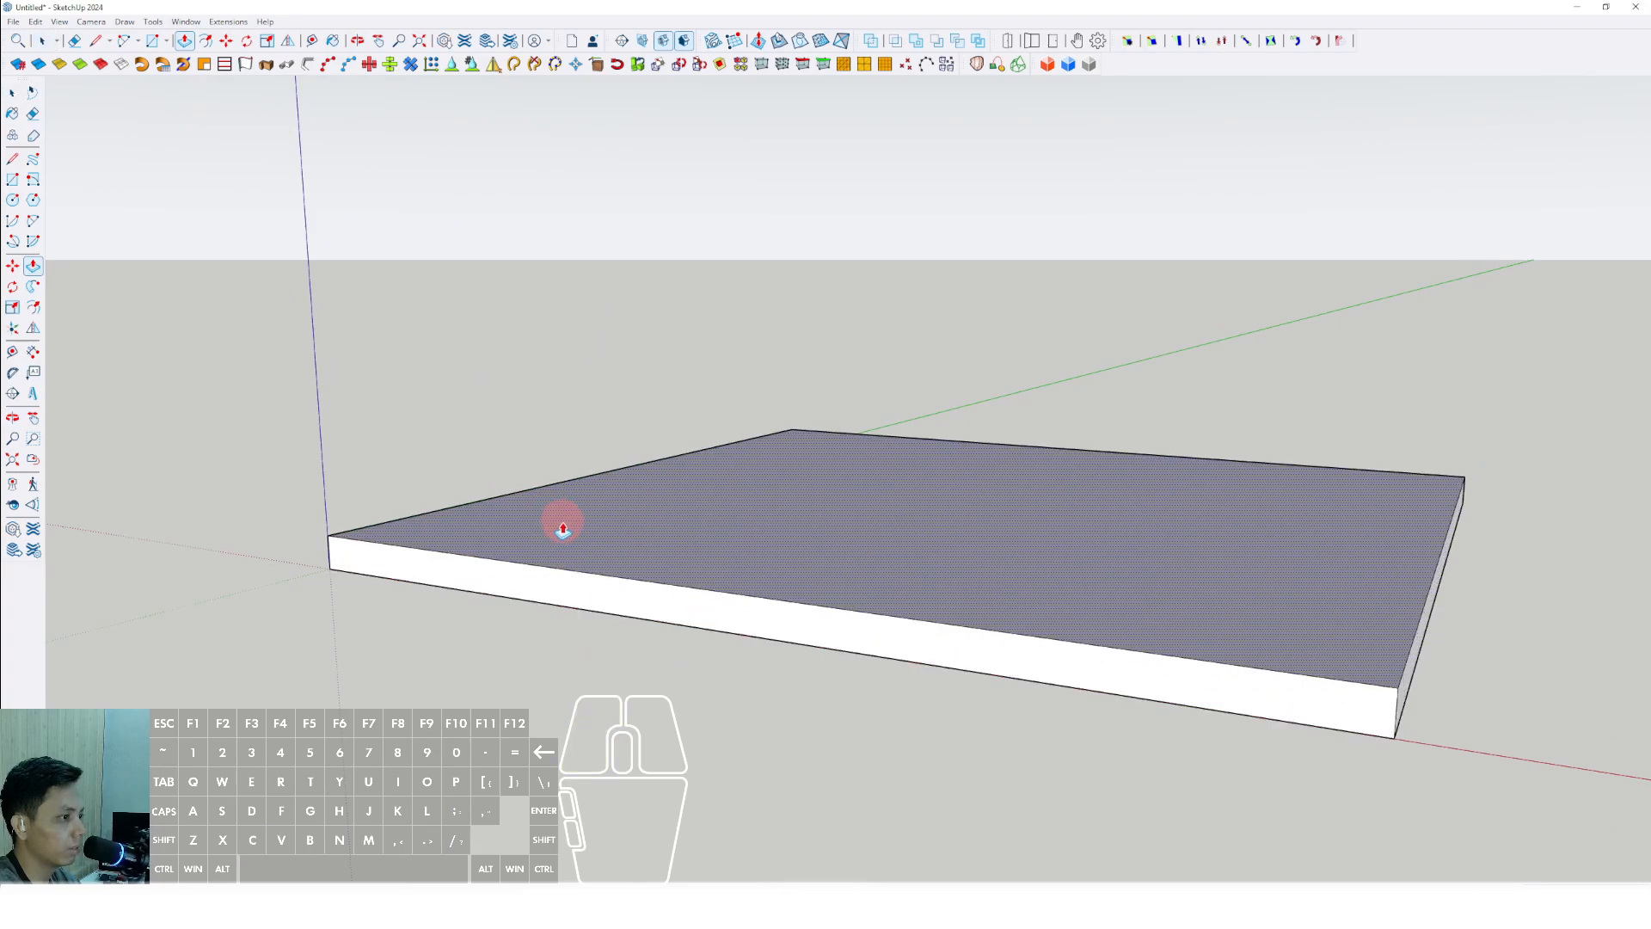
# Select all the faces and edges of the base slab and make them a group
pyautogui.moveTo(527, 516); pyautogui.dragTo(583, 559, button='middle')
pyautogui.tripleClick(656, 553)
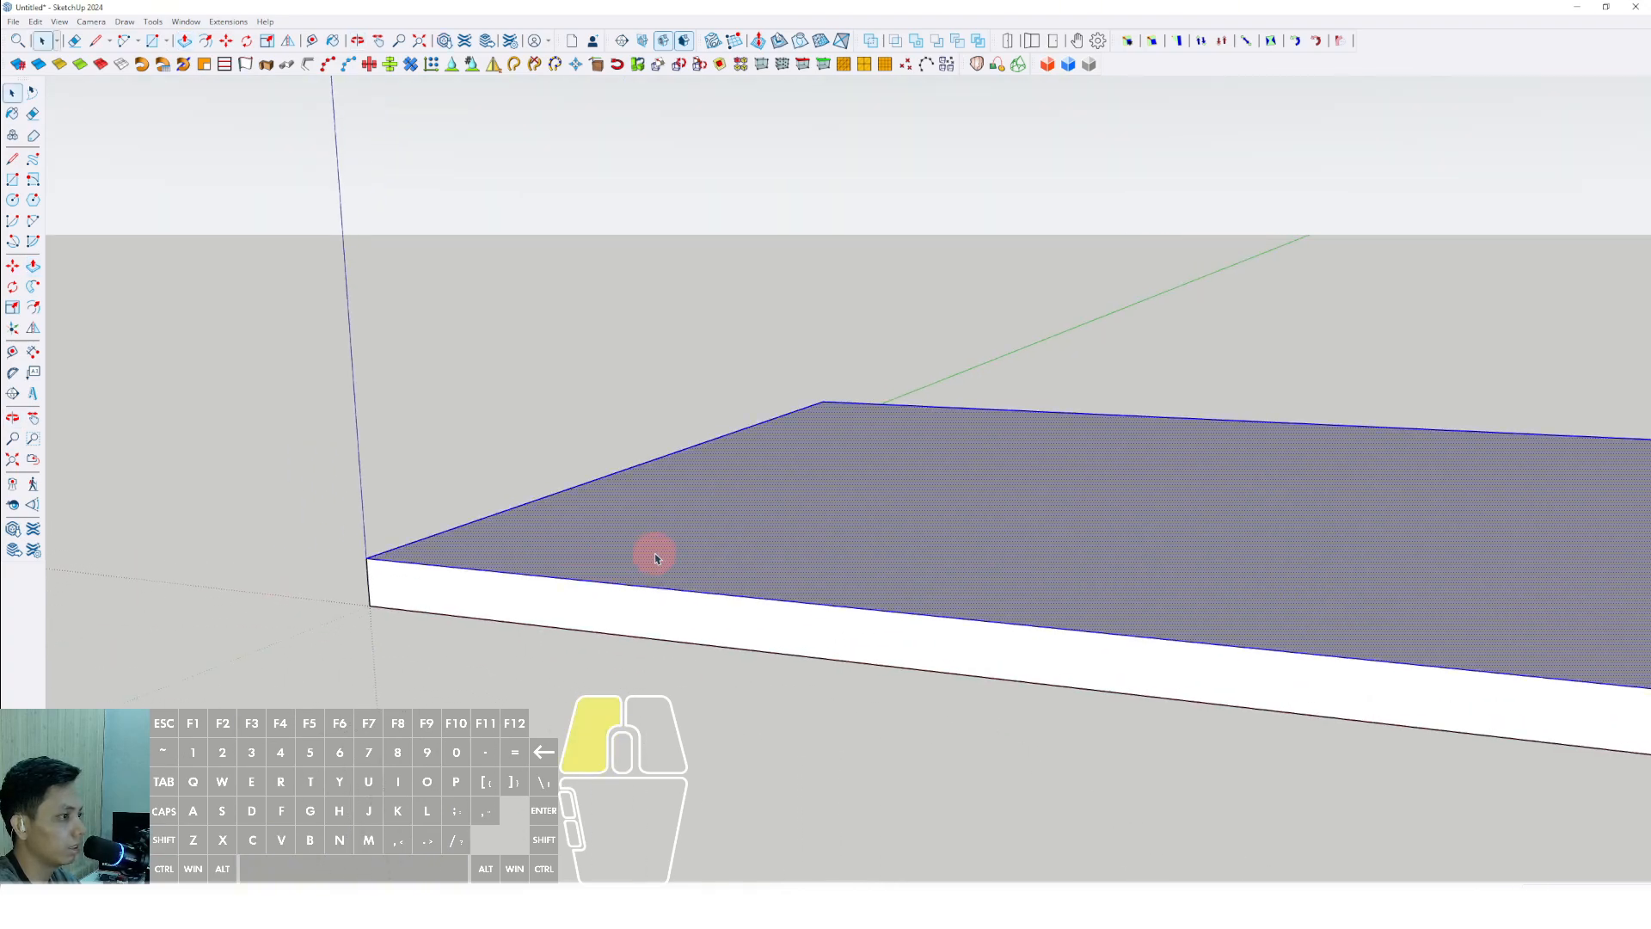
pyautogui.rightClick(656, 553)
pyautogui.click(674, 672)
pyautogui.scroll(-3, 739, 581)
pyautogui.moveTo(800, 560); pyautogui.dragTo(697, 692, button='middle')
pyautogui.scroll(3, 700, 645)
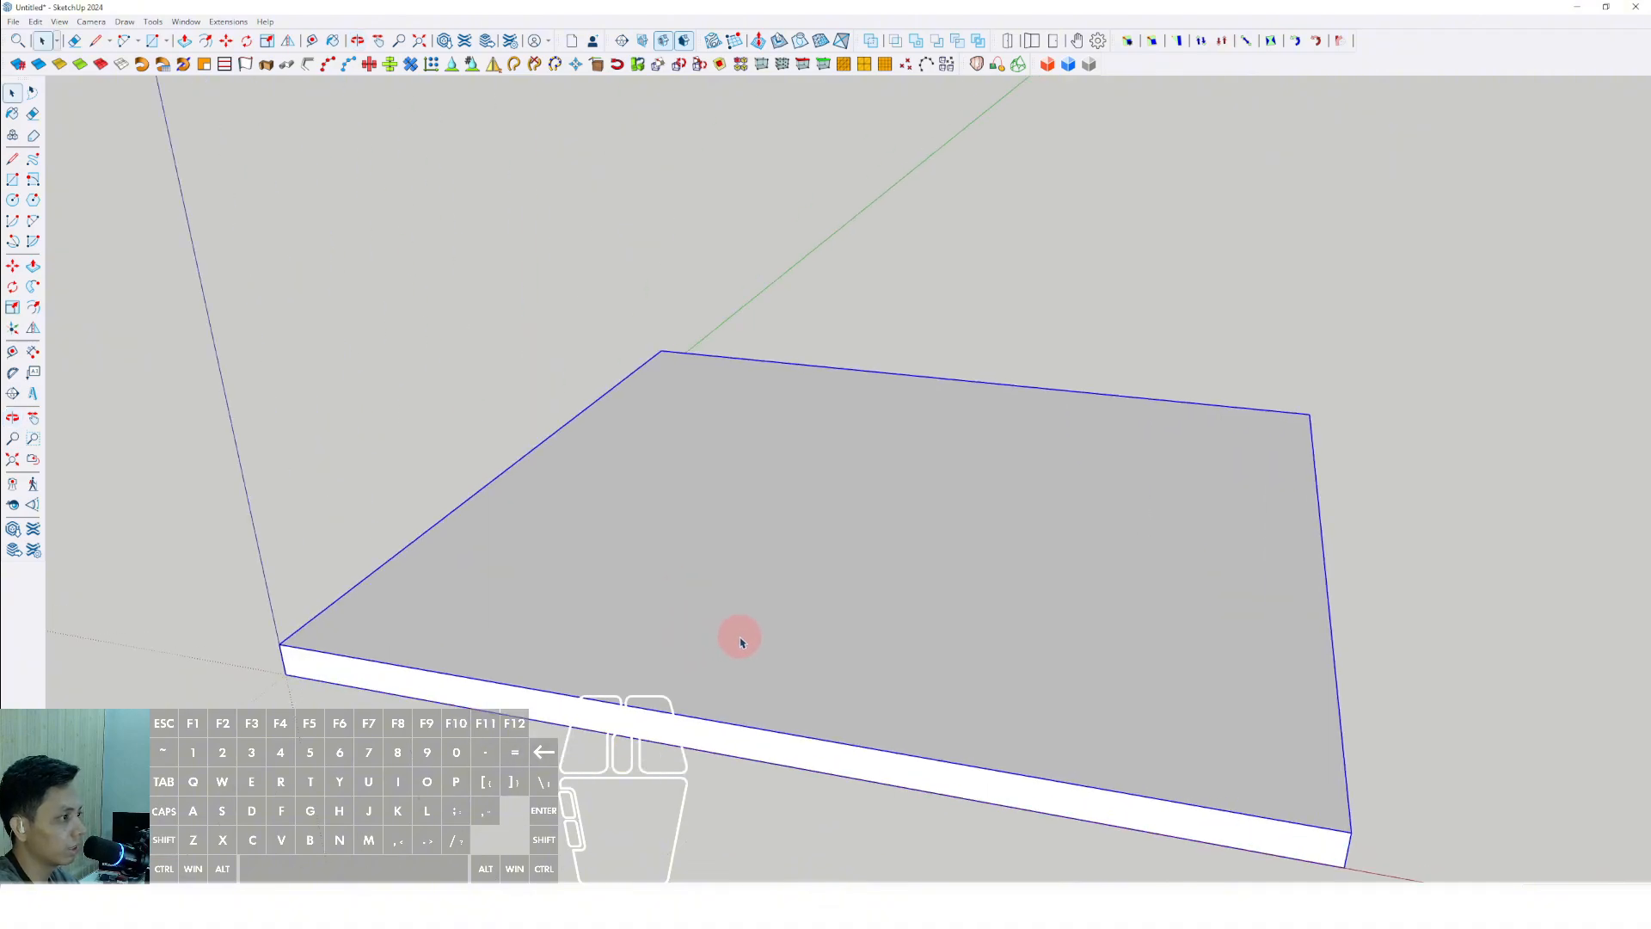
# Draw a rotated rectangle diagonally on the base slab's top face, near the origin-side corner
pyautogui.moveTo(731, 632); pyautogui.dragTo(512, 536, button='middle')
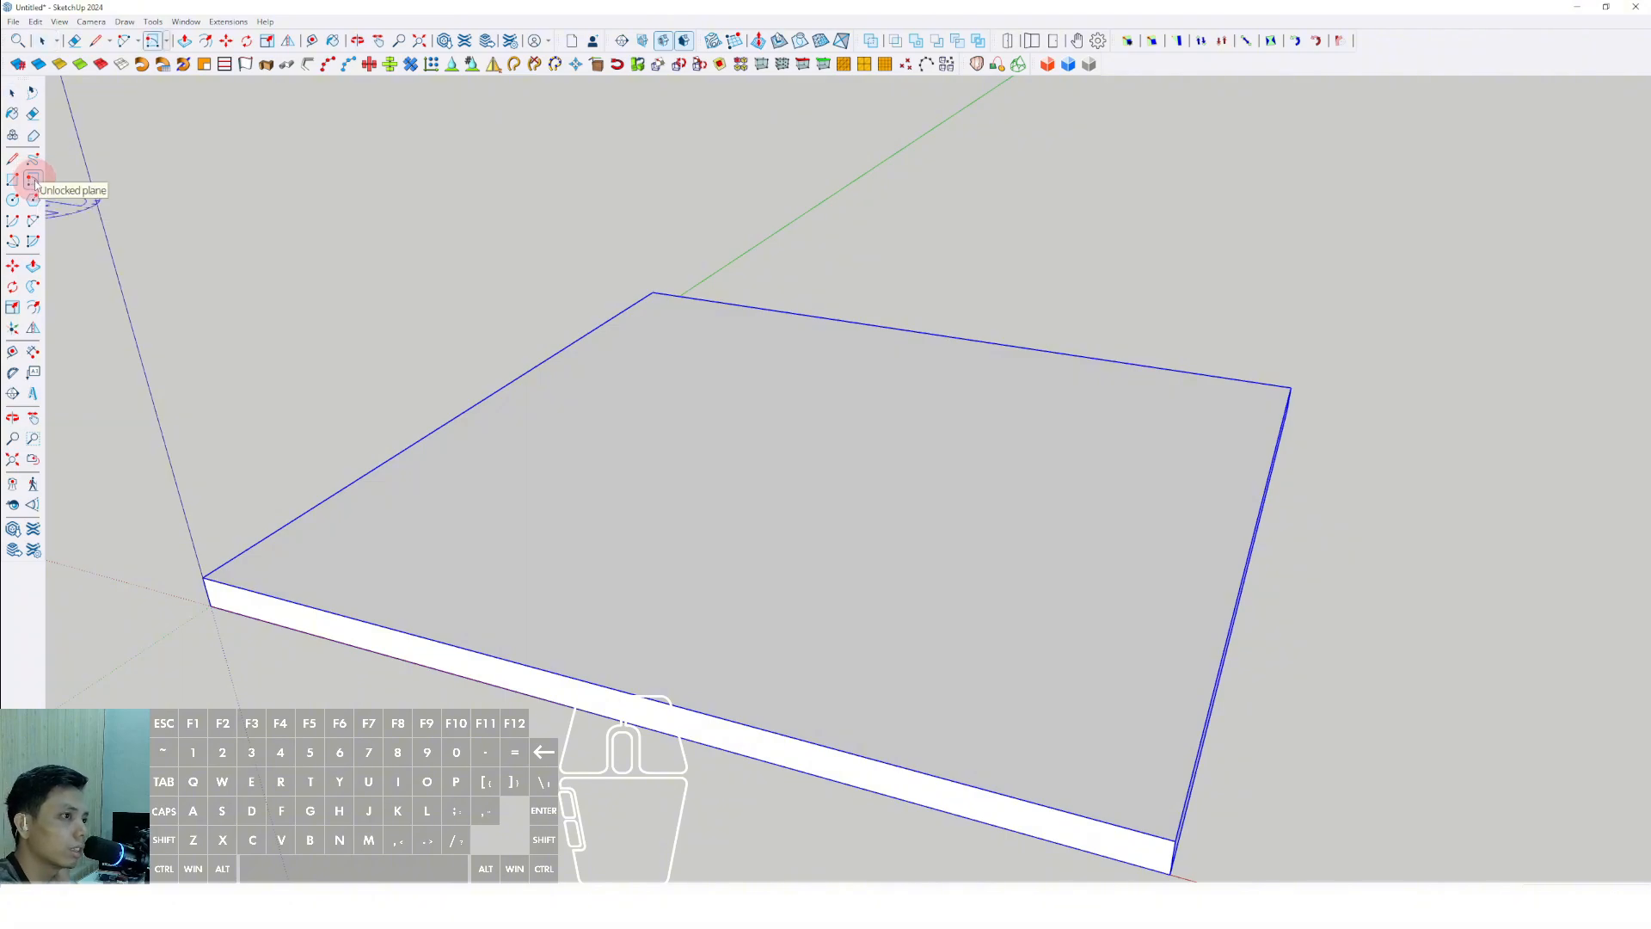
pyautogui.moveTo(523, 477); pyautogui.dragTo(417, 568, button='middle')
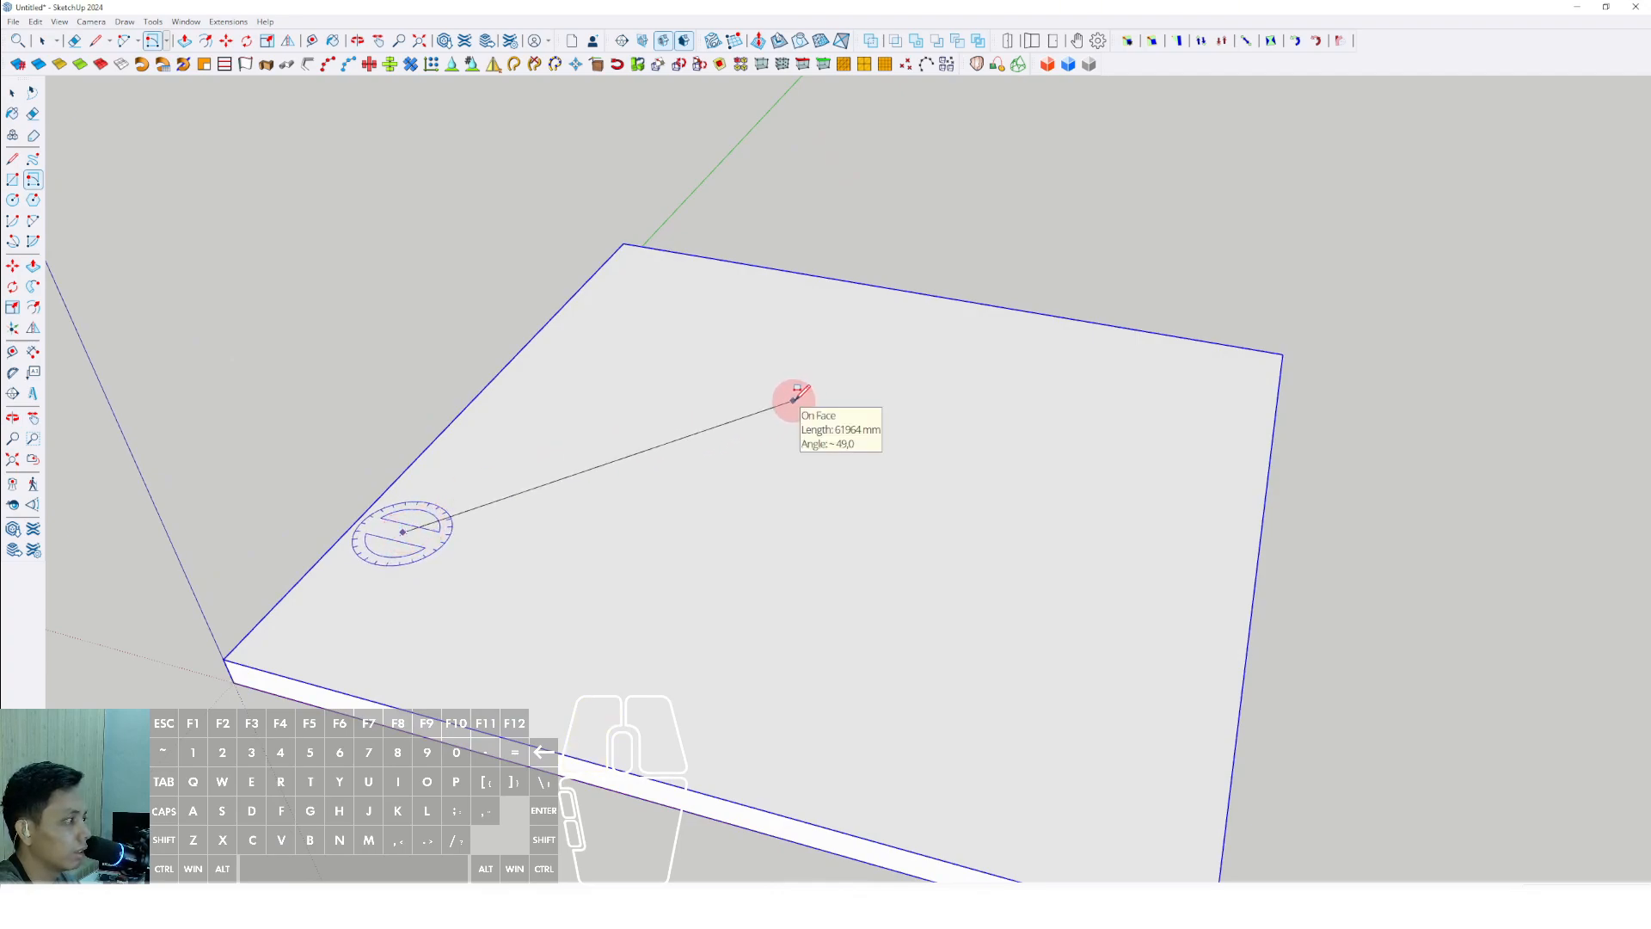
pyautogui.scroll(1, 653, 456)
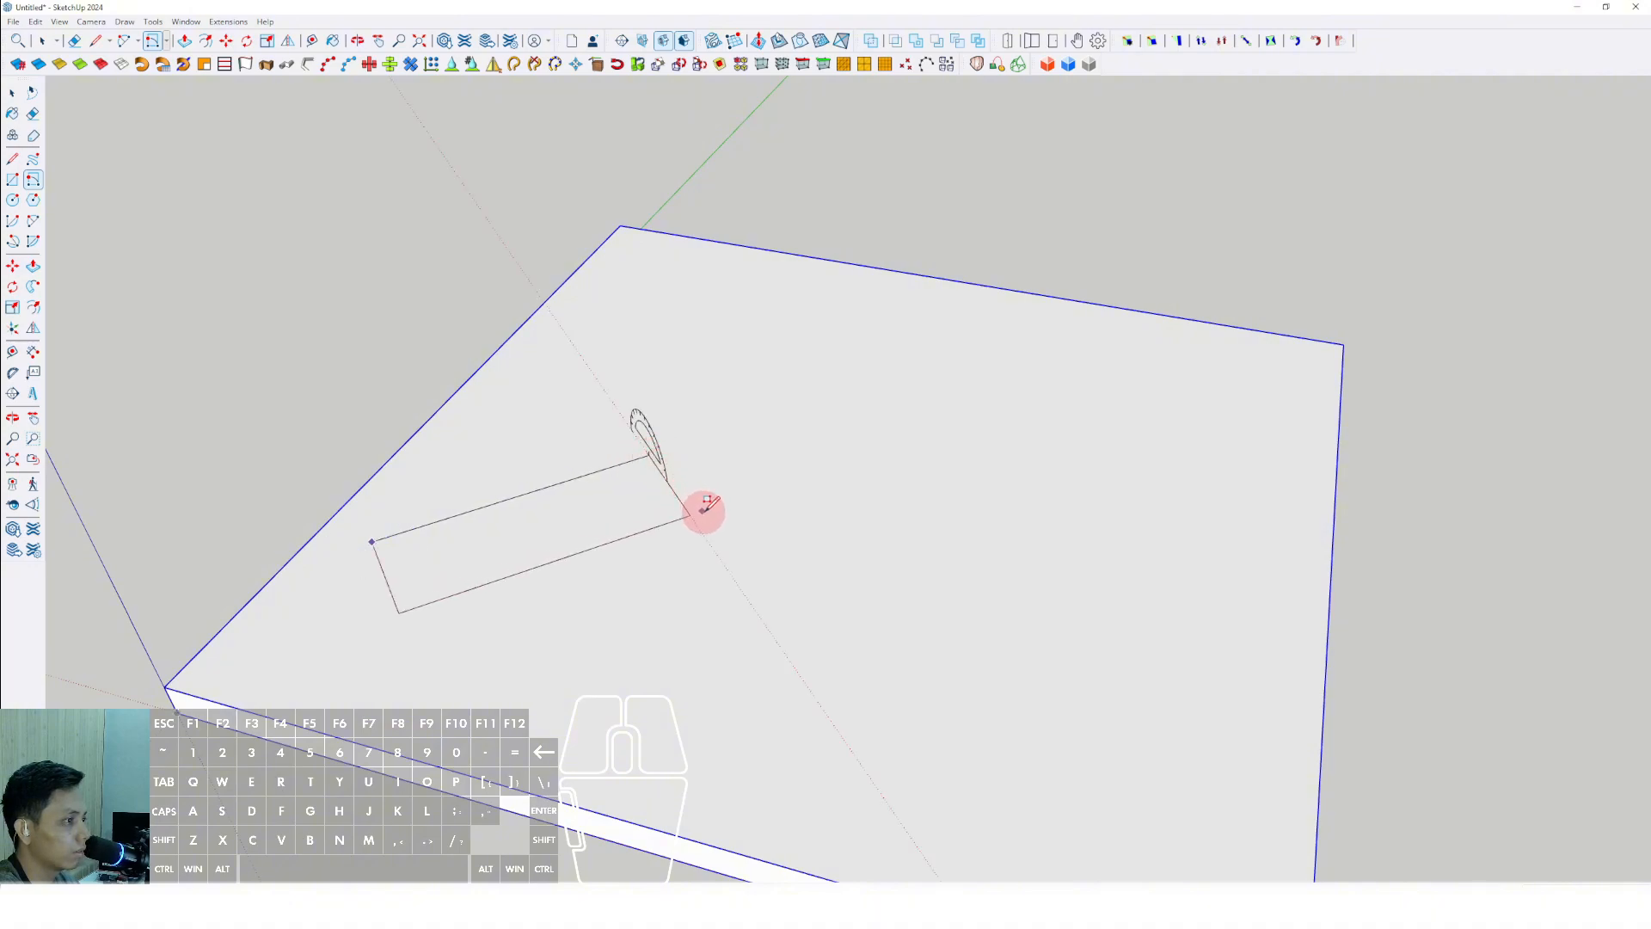
pyautogui.scroll(3, 711, 538)
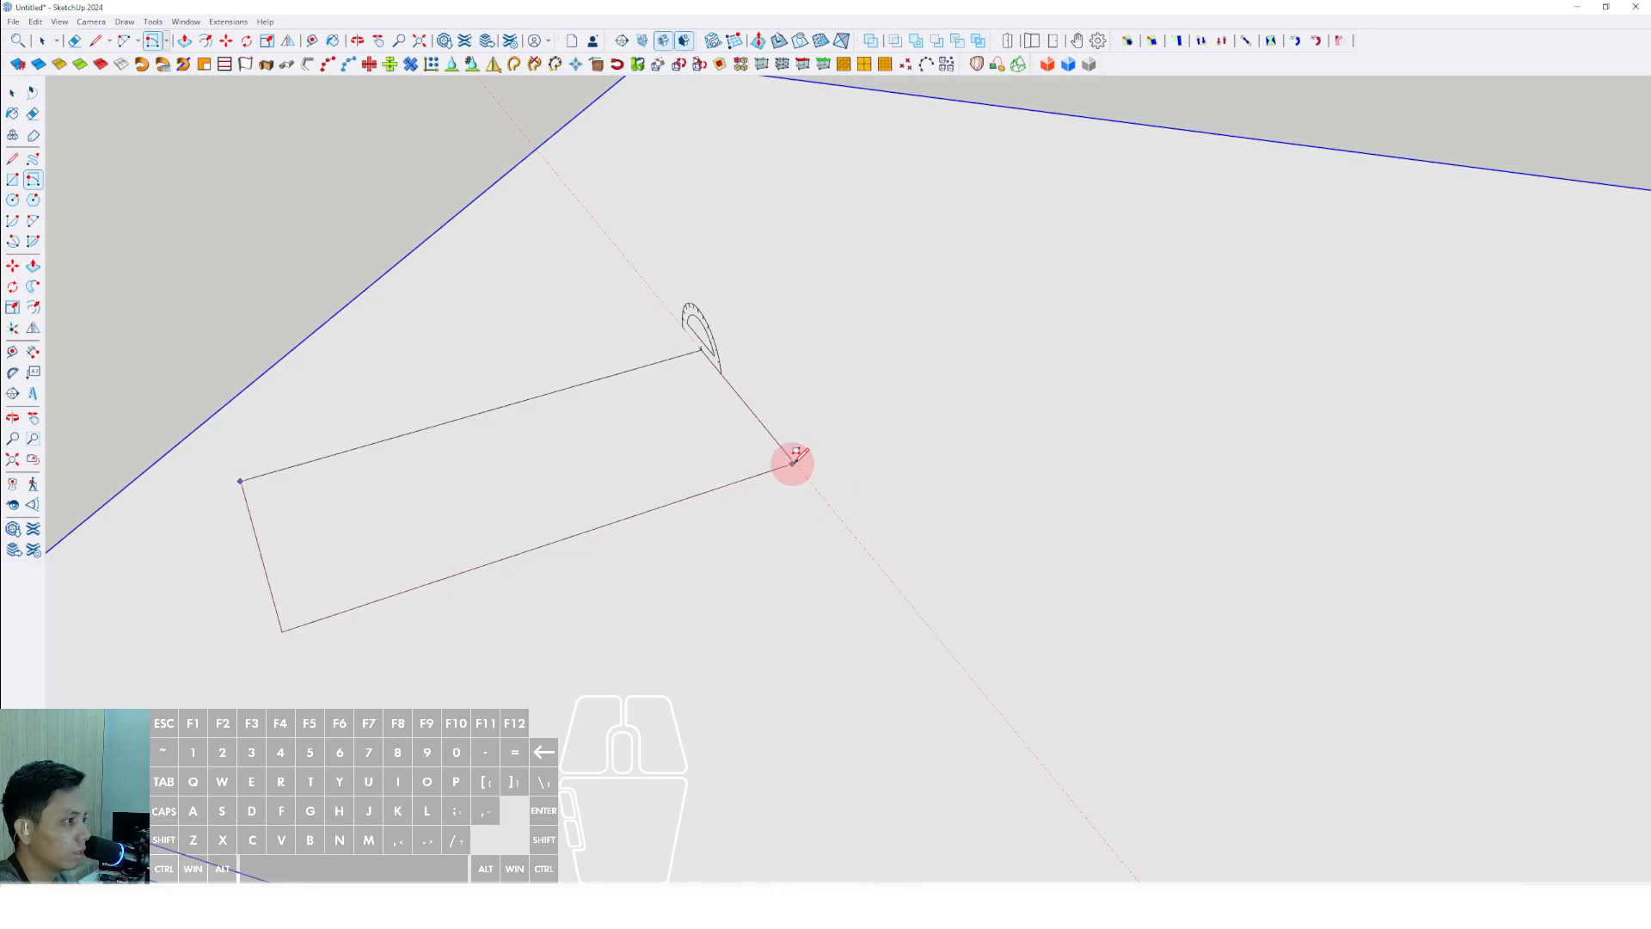
pyautogui.click(852, 525)
pyautogui.scroll(-2, 659, 565)
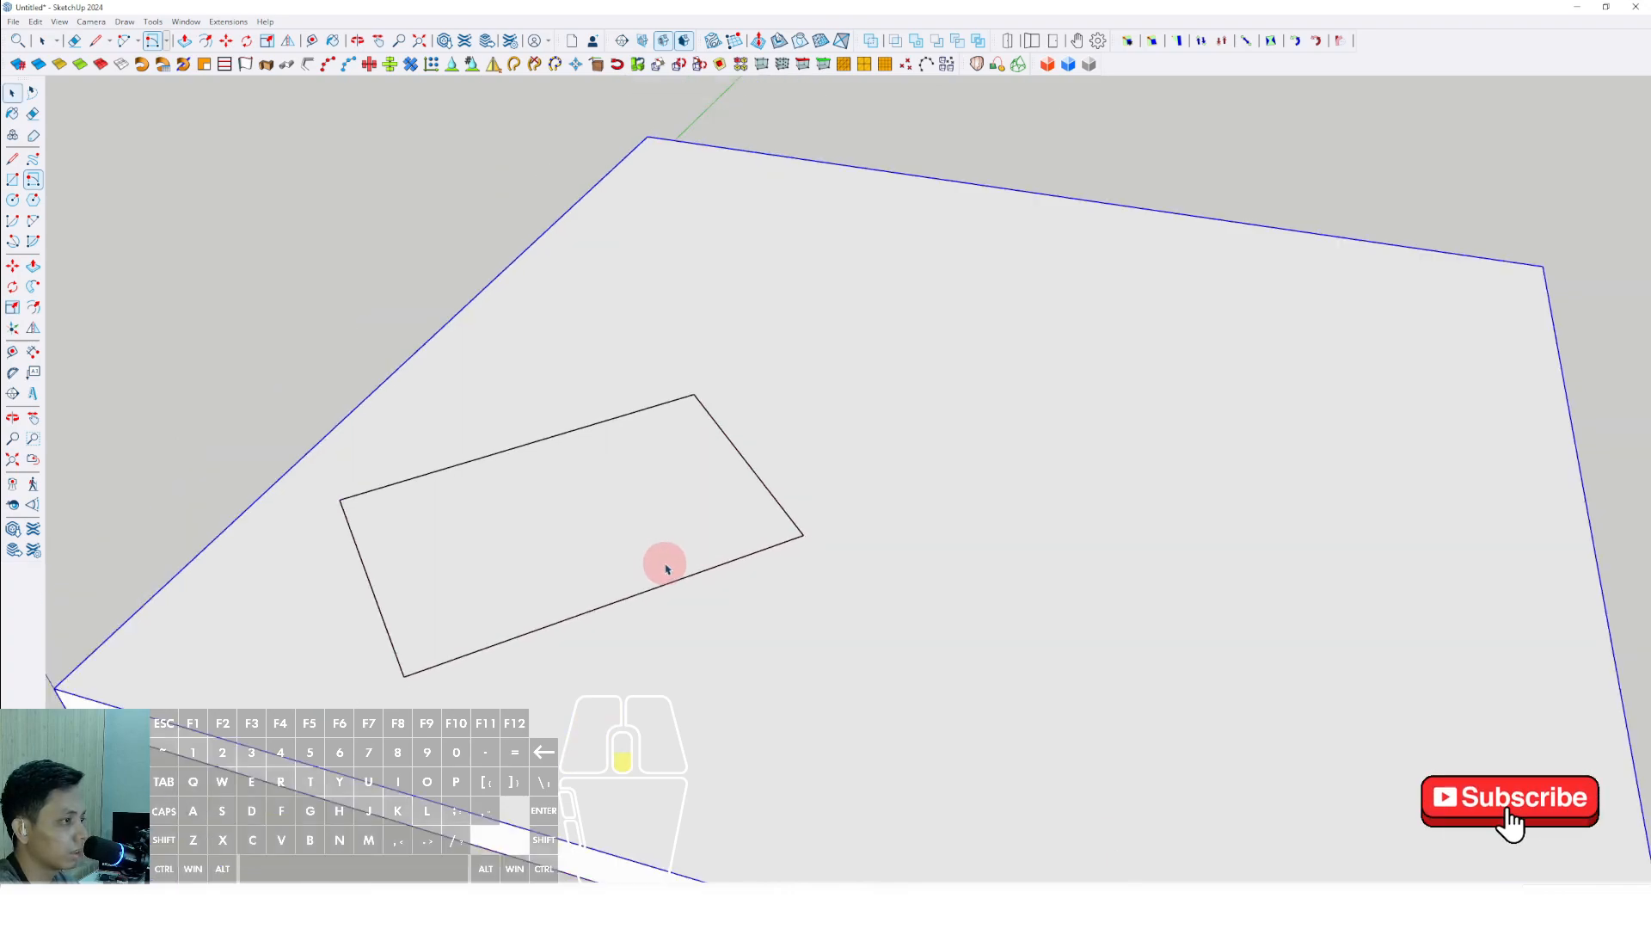
pyautogui.moveTo(663, 565); pyautogui.dragTo(581, 529, button='middle')
# Lengthen the rotated rectangle by moving its short edge farthest from the origin outward
pyautogui.press('space')
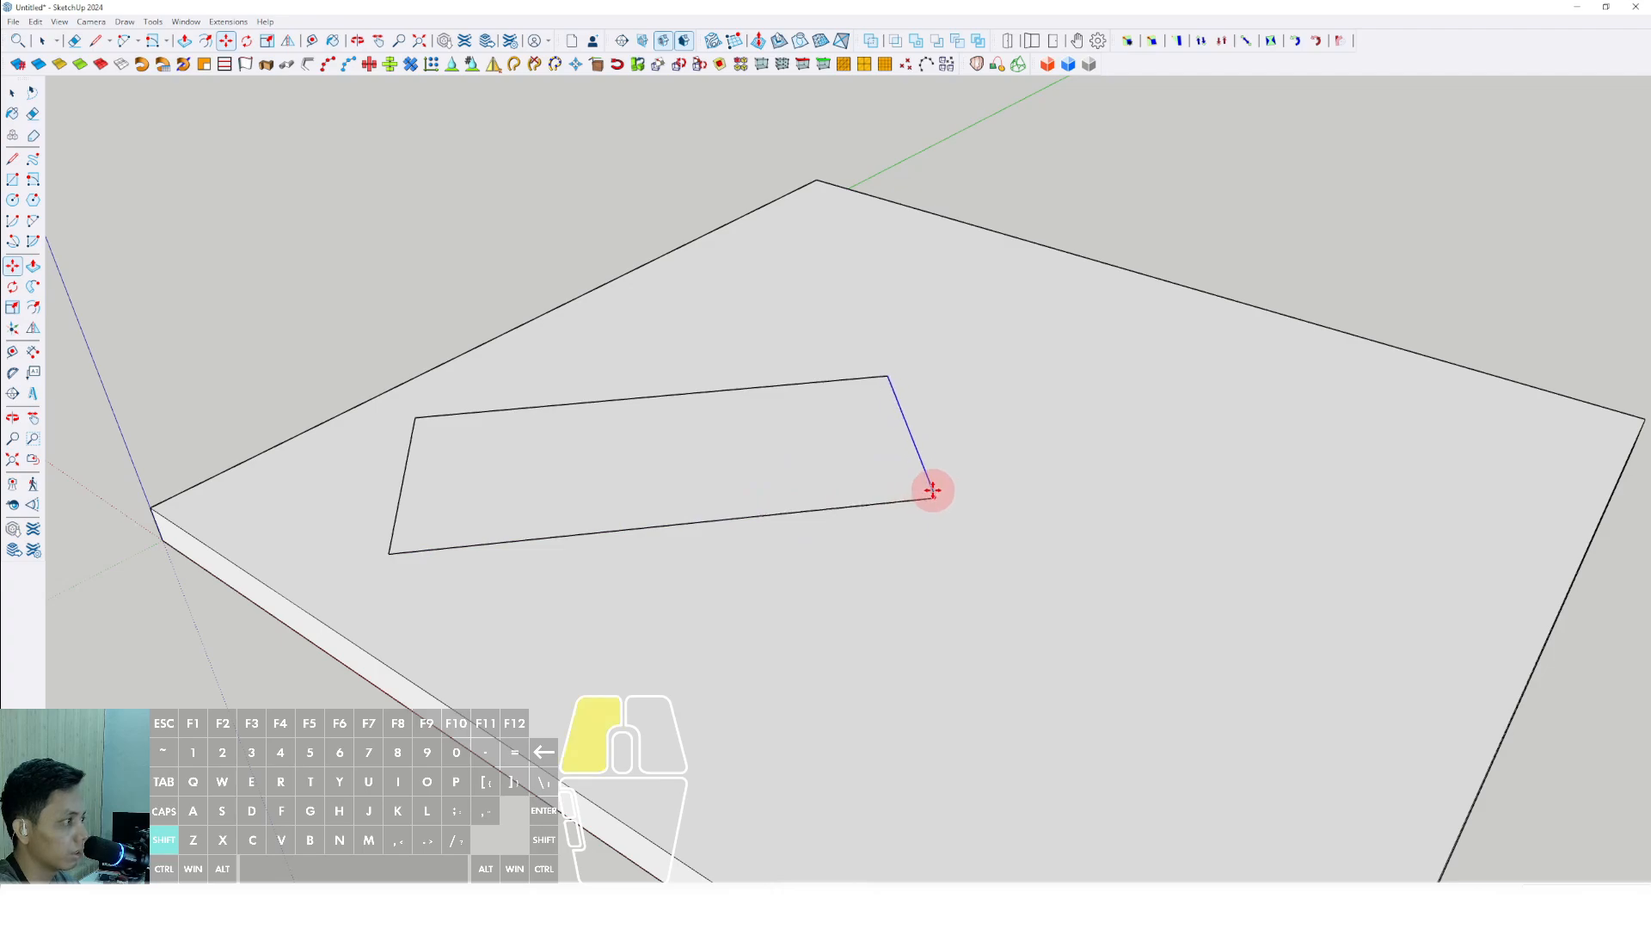
pyautogui.press('space')
pyautogui.scroll(-2, 772, 489)
pyautogui.moveTo(773, 489); pyautogui.dragTo(789, 453, button='middle')
pyautogui.scroll(2, 790, 453)
# Extrude the rotated rectangle upward into a thin floor slab
pyautogui.click(742, 471)
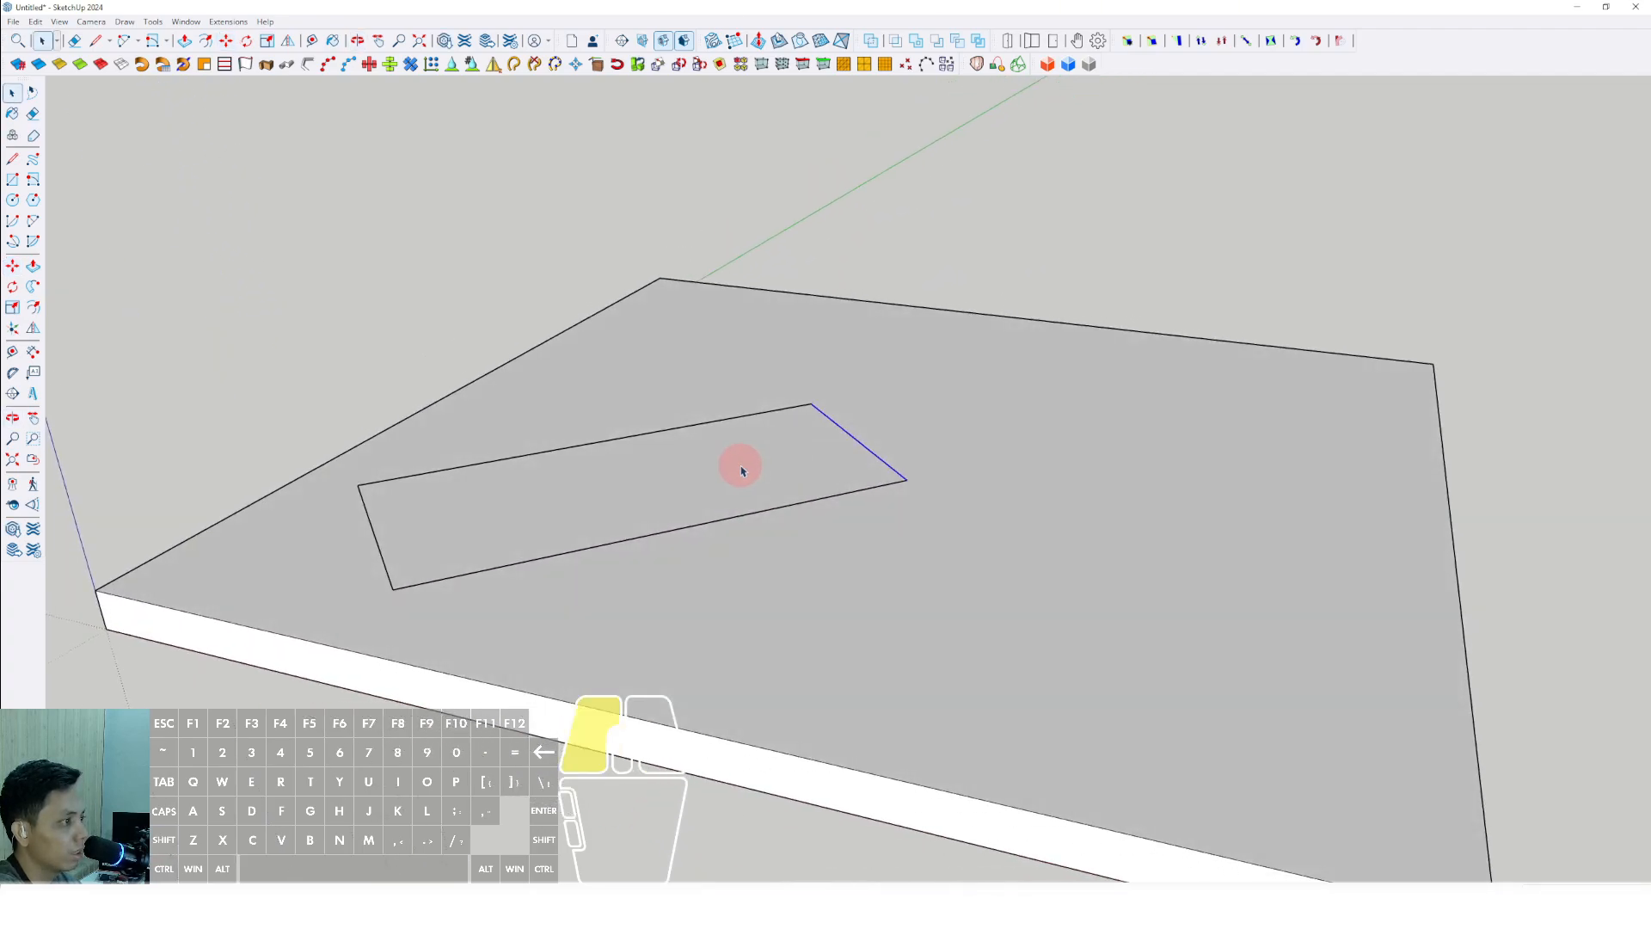
pyautogui.doubleClick(741, 471)
pyautogui.moveTo(671, 494)
pyautogui.mouseDown(button='middle')
pyautogui.moveTo(516, 545)
pyautogui.moveTo(674, 513)
pyautogui.moveTo(649, 551)
pyautogui.moveTo(490, 582)
pyautogui.moveTo(434, 548)
pyautogui.moveTo(457, 600)
pyautogui.moveTo(460, 570)
pyautogui.mouseUp(button='middle')
pyautogui.click(463, 563)
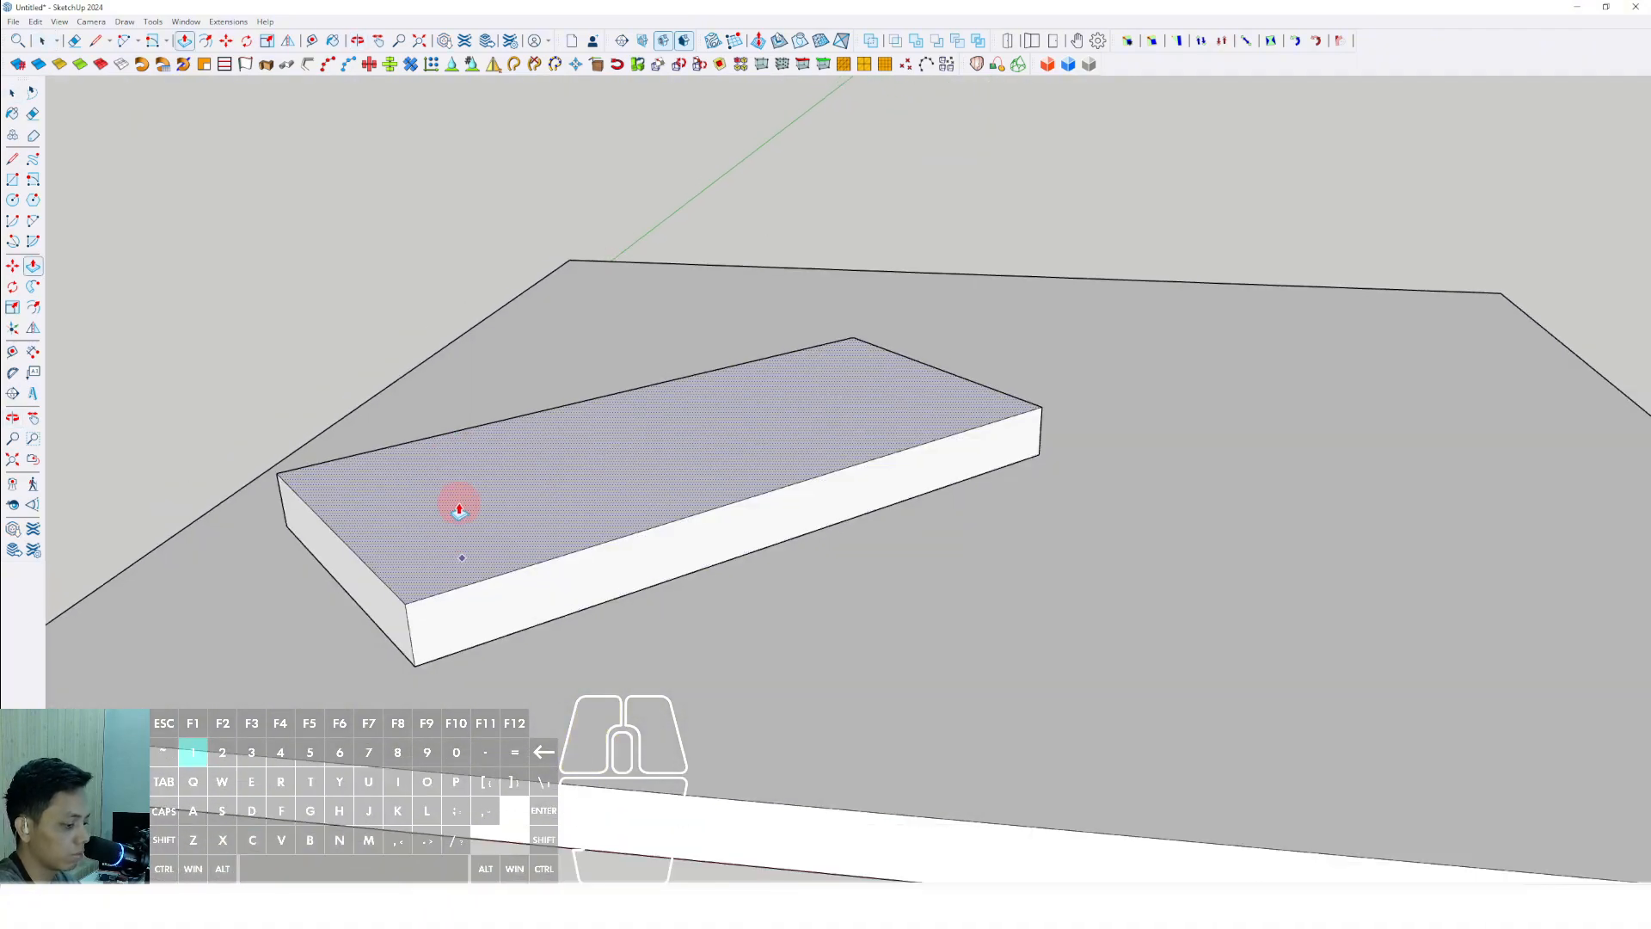
pyautogui.write('0')
pyautogui.press('Return')
# Make the whole thin floor slab a group
pyautogui.rightClick(446, 532)
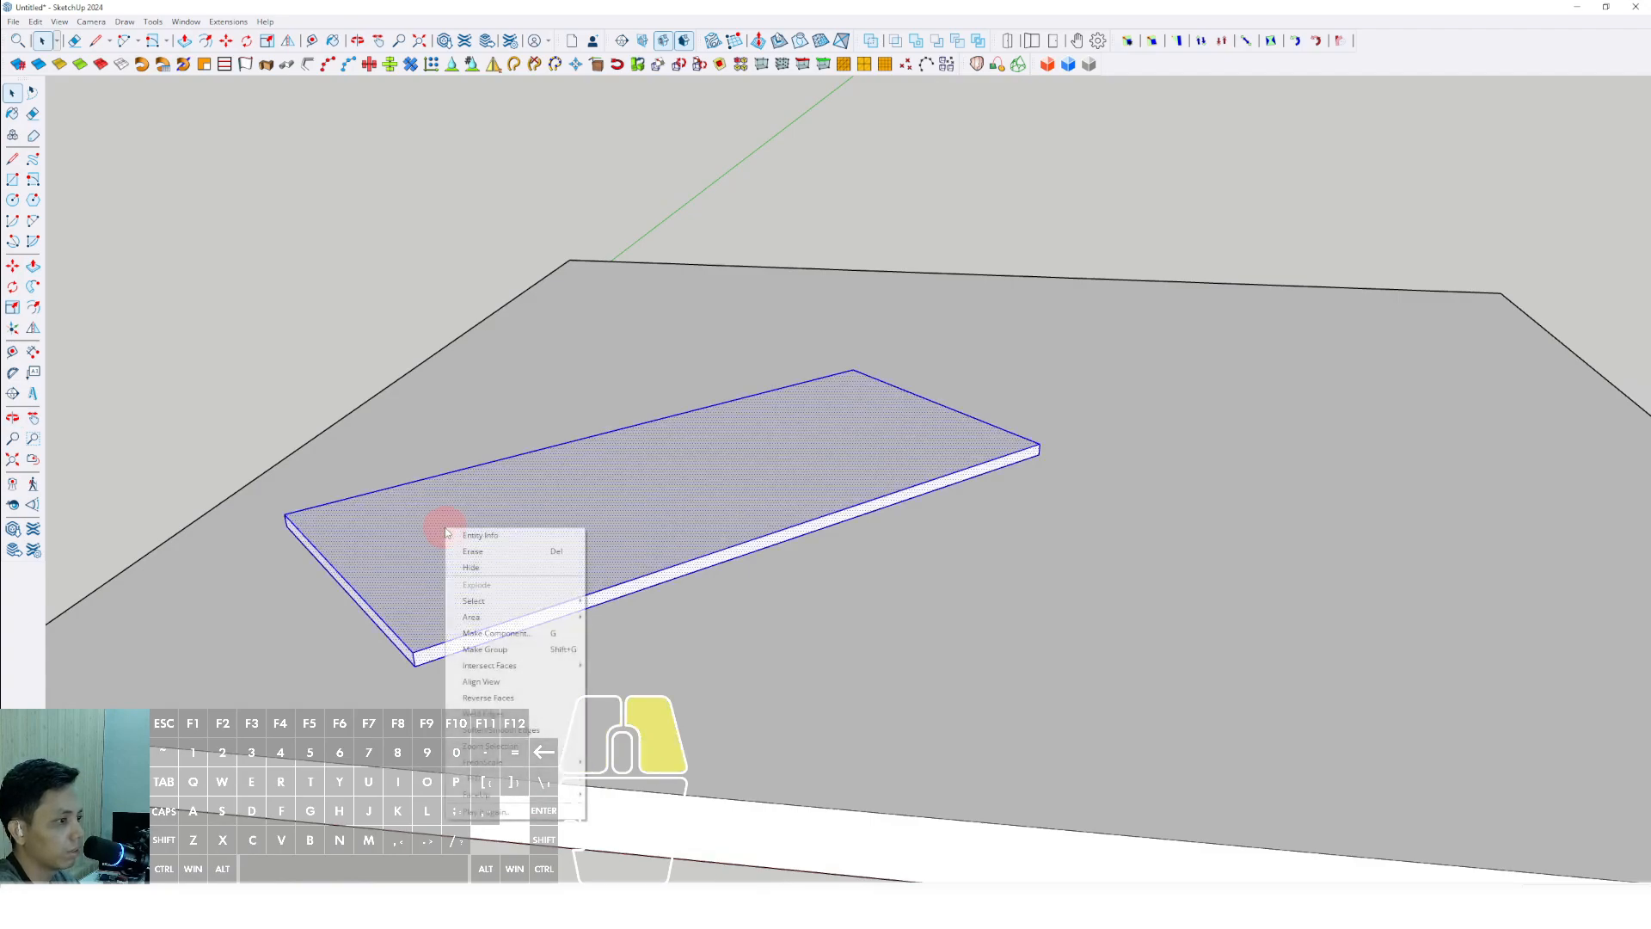
pyautogui.click(504, 649)
pyautogui.moveTo(503, 648); pyautogui.dragTo(506, 526, button='middle')
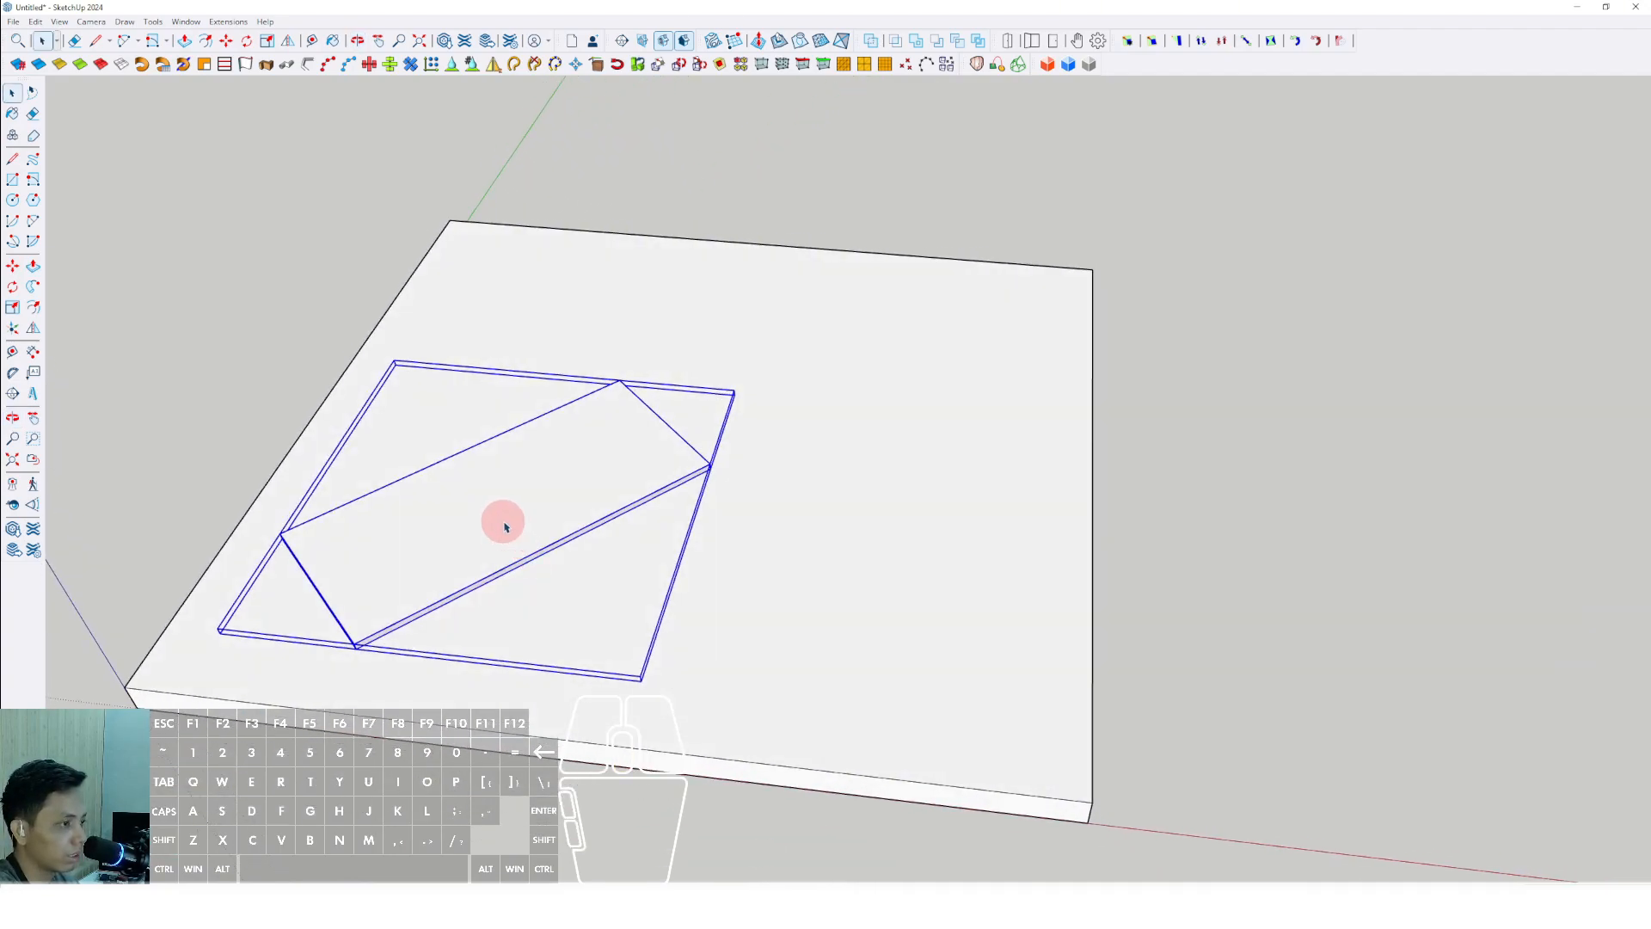
# Place a copy of the floor slab group beside the original on the base and rotate it to the opposite diagonal
pyautogui.click(536, 623)
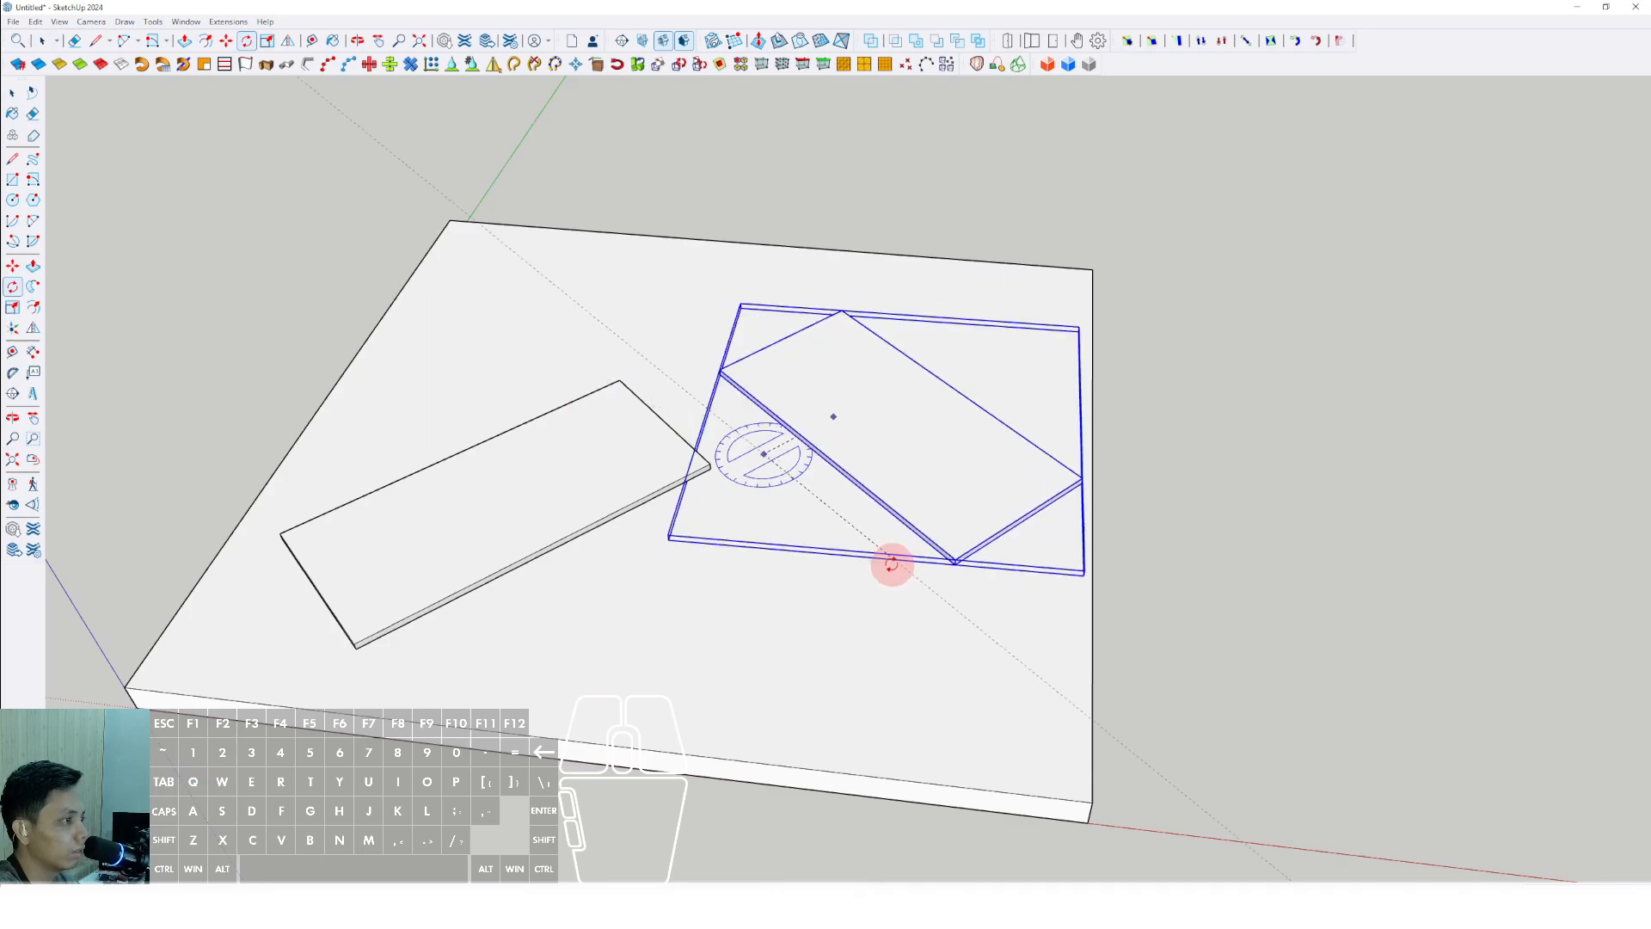
pyautogui.click(885, 550)
pyautogui.press('space')
pyautogui.click(890, 540)
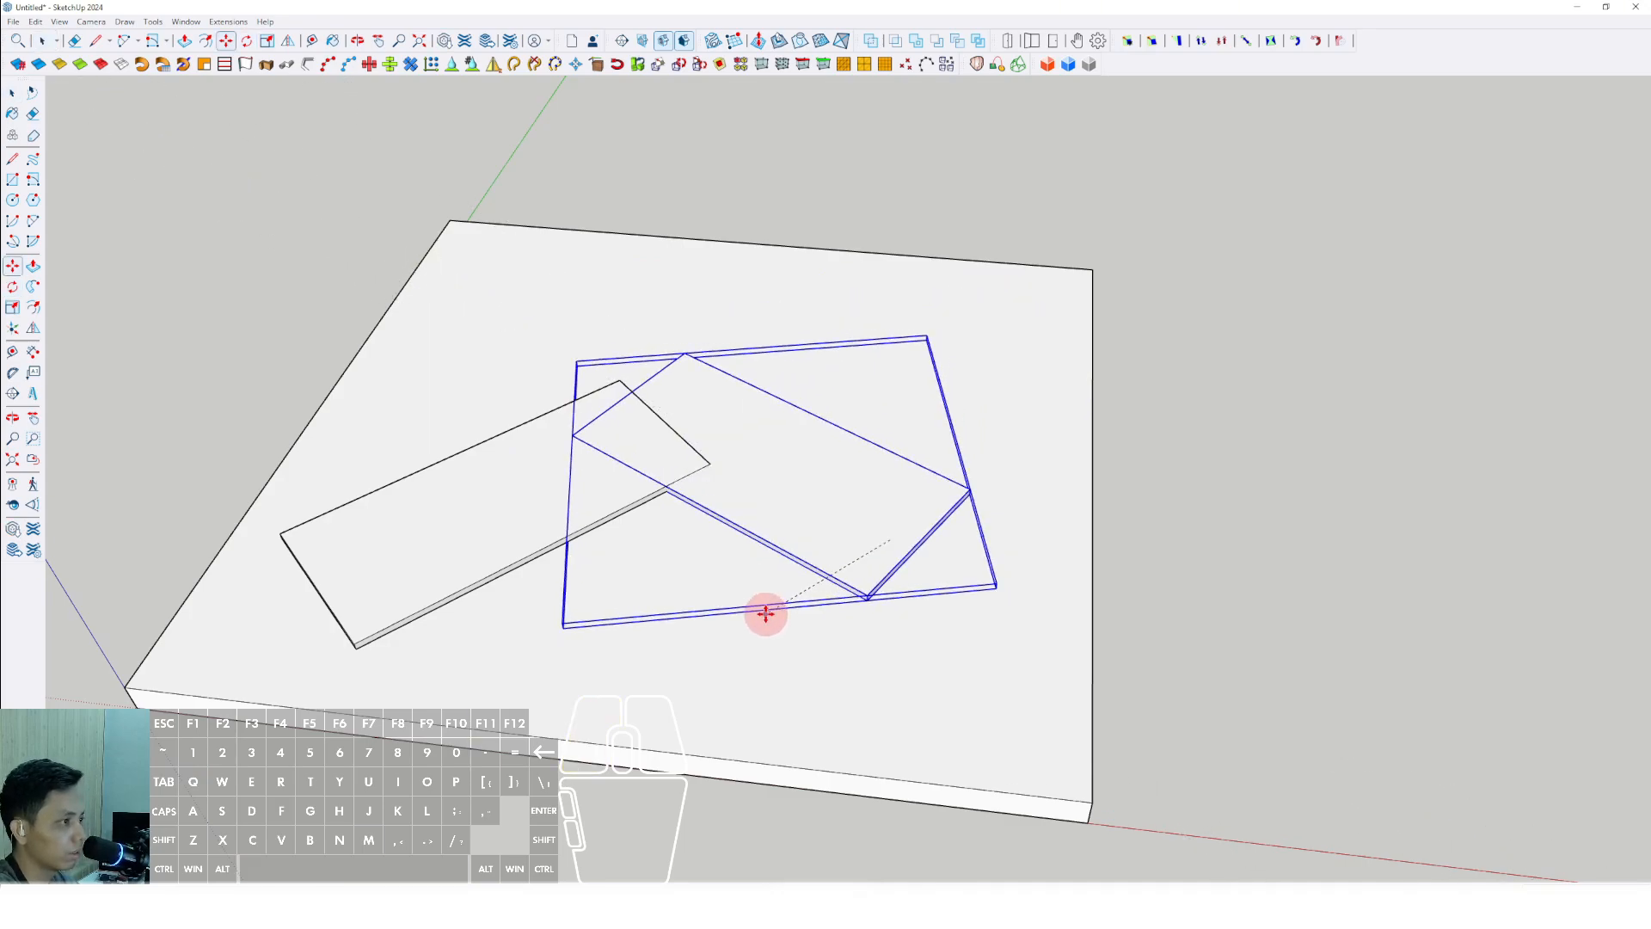
pyautogui.click(892, 530)
# Copy the original floor slab straight up, leaving an open storey gap between the two slabs
pyautogui.scroll(-1, 653, 527)
pyautogui.moveTo(653, 527); pyautogui.dragTo(568, 509, button='middle')
pyautogui.click(436, 548)
pyautogui.moveTo(436, 548)
pyautogui.mouseDown(button='middle')
pyautogui.moveTo(472, 531)
pyautogui.moveTo(467, 548)
pyautogui.mouseUp(button='middle')
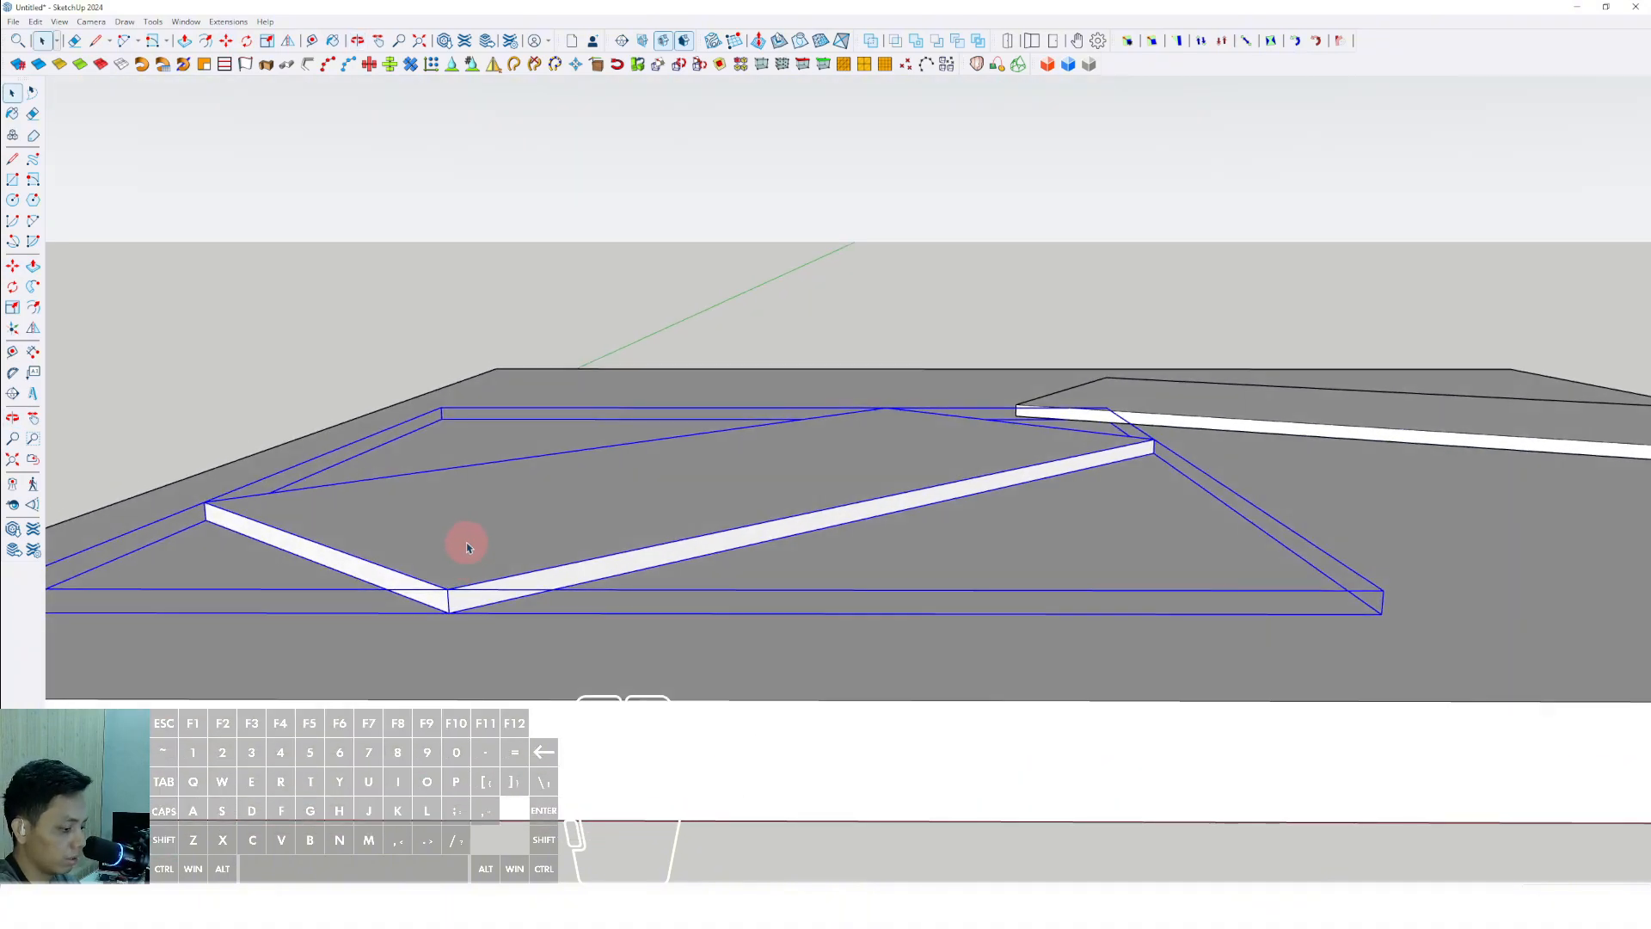
pyautogui.scroll(3, 442, 604)
pyautogui.click(447, 584)
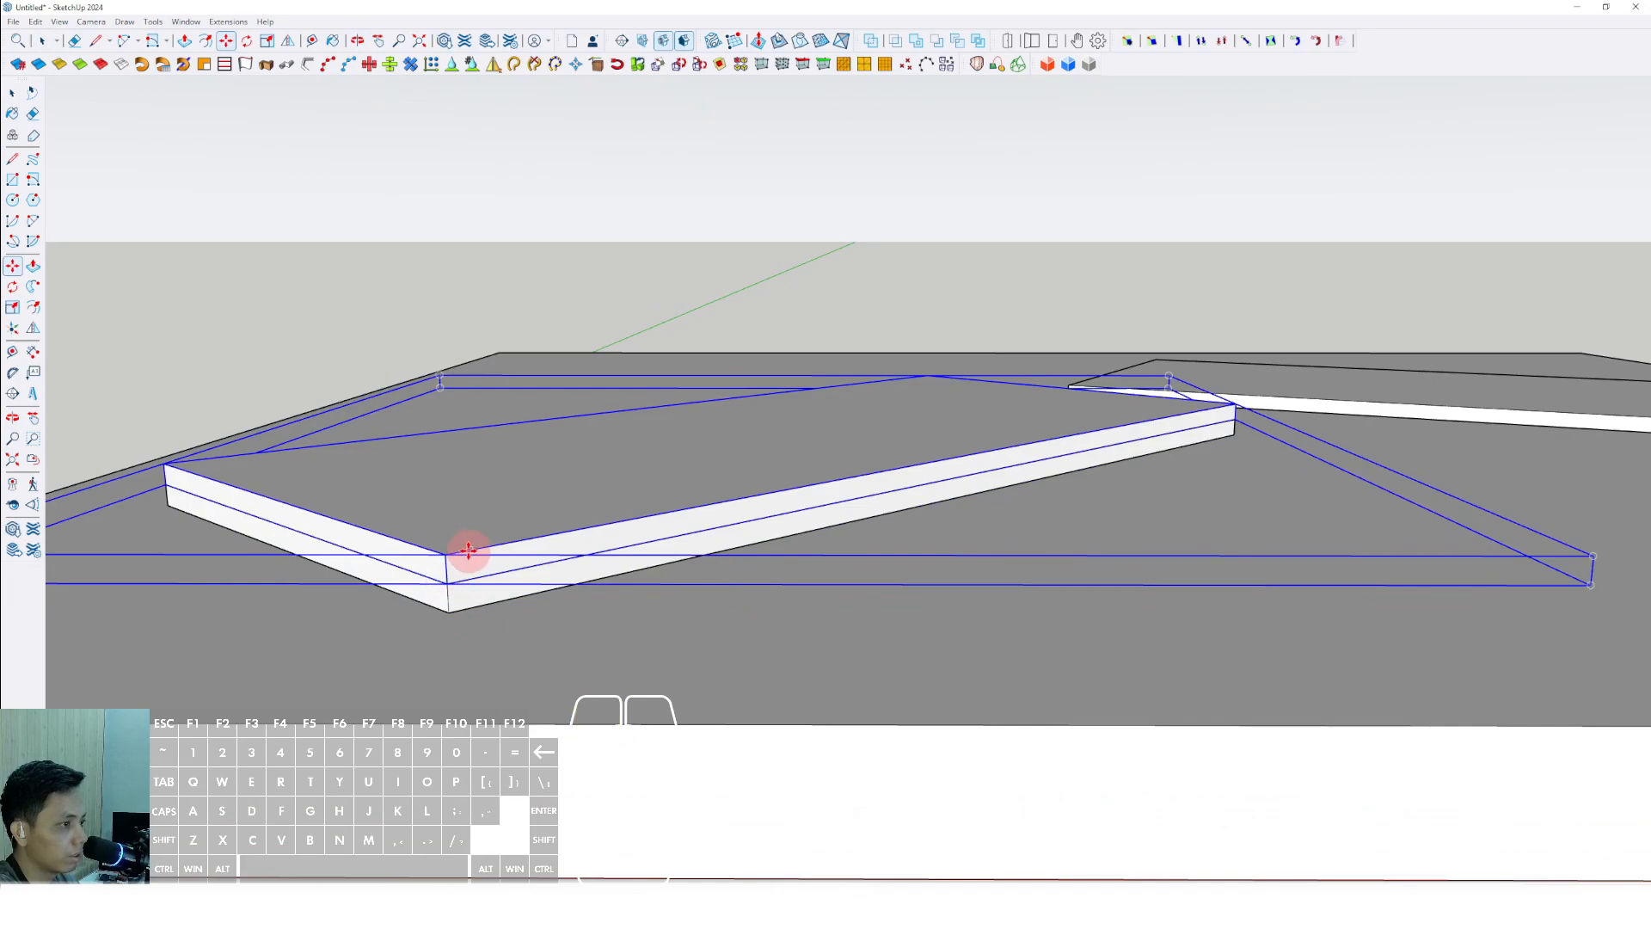
pyautogui.moveTo(446, 585); pyautogui.dragTo(438, 508)
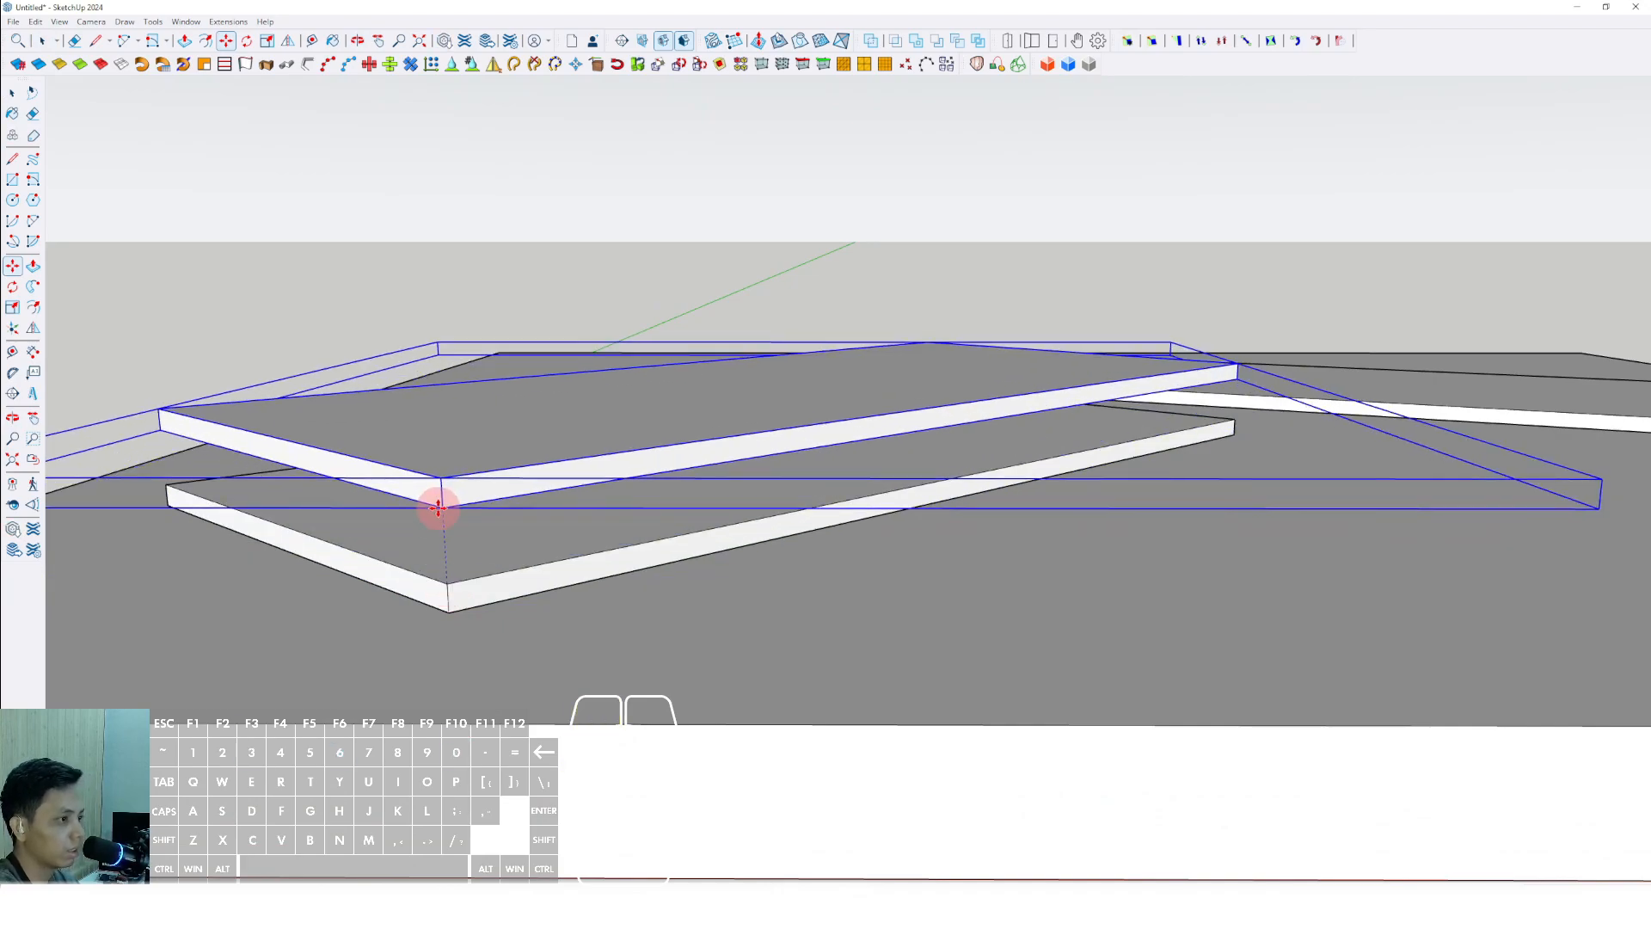
pyautogui.press('Return')
# Add two more vertical copies at the same spacing to complete a stack of four floor slabs
pyautogui.click(439, 446)
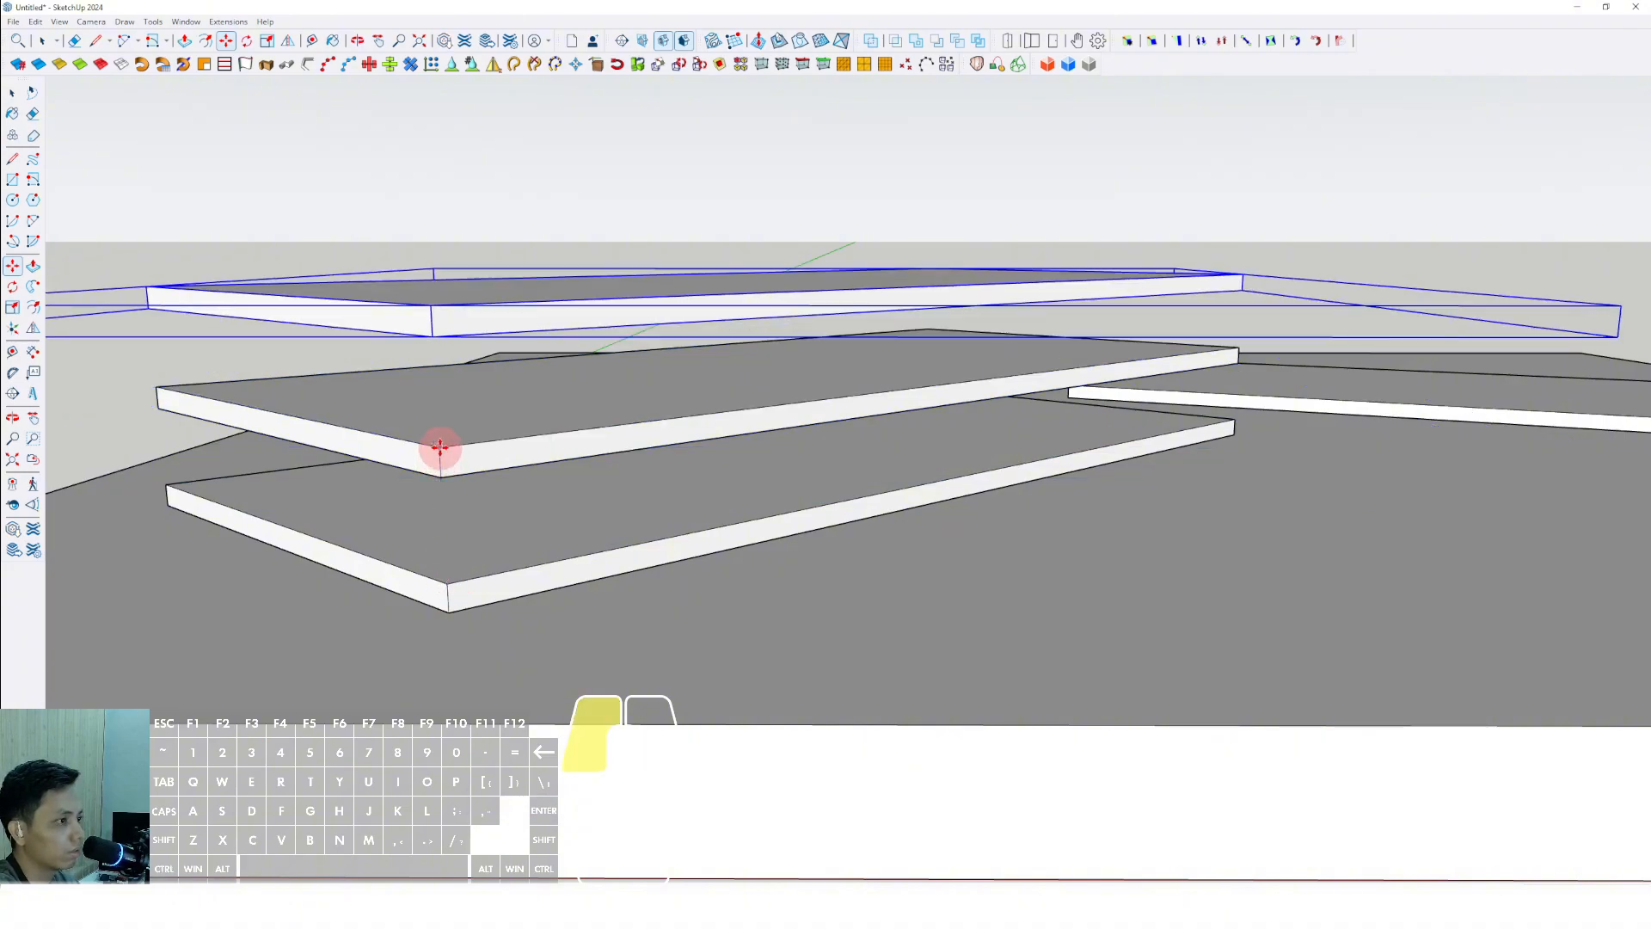
pyautogui.moveTo(437, 446)
pyautogui.mouseDown(button='middle')
pyautogui.moveTo(435, 417)
pyautogui.moveTo(474, 473)
pyautogui.moveTo(478, 524)
pyautogui.mouseUp(button='middle')
pyautogui.scroll(1, 370, 442)
pyautogui.click(358, 440)
pyautogui.press('ctrl')
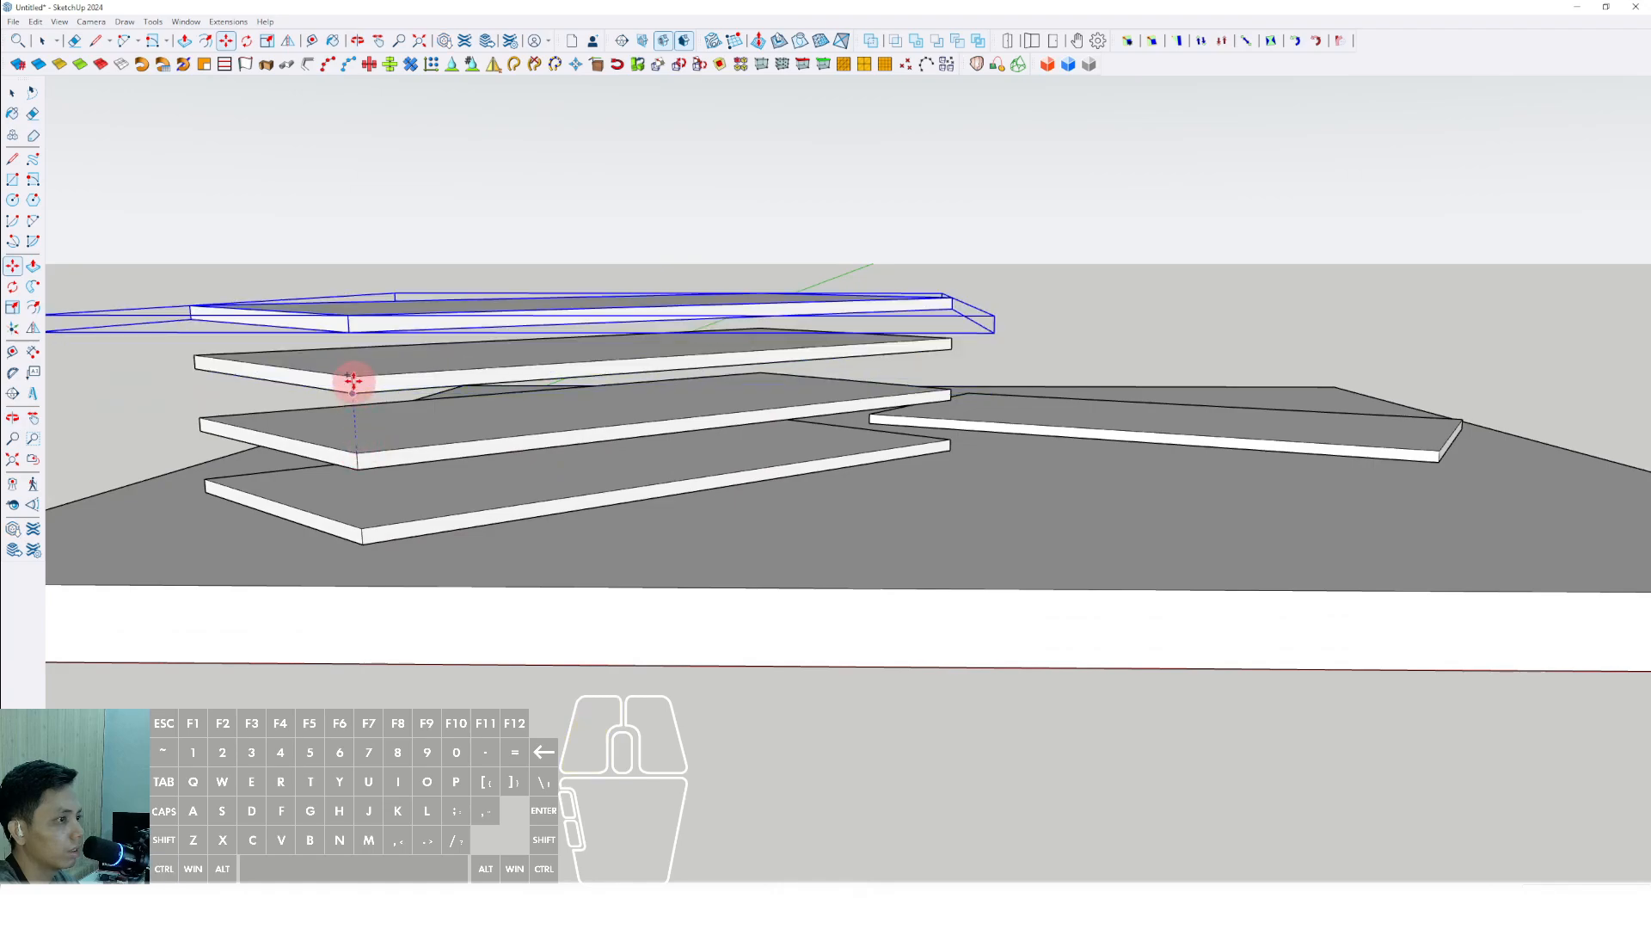
pyautogui.click(353, 378)
pyautogui.press('space')
# Lift the rotated floor slab from the base up to the top of the four-slab stack
pyautogui.scroll(-2, 482, 451)
pyautogui.keyDown('shift'); pyautogui.moveTo(602, 487); pyautogui.dragTo(516, 551, button='middle'); pyautogui.keyUp('shift')
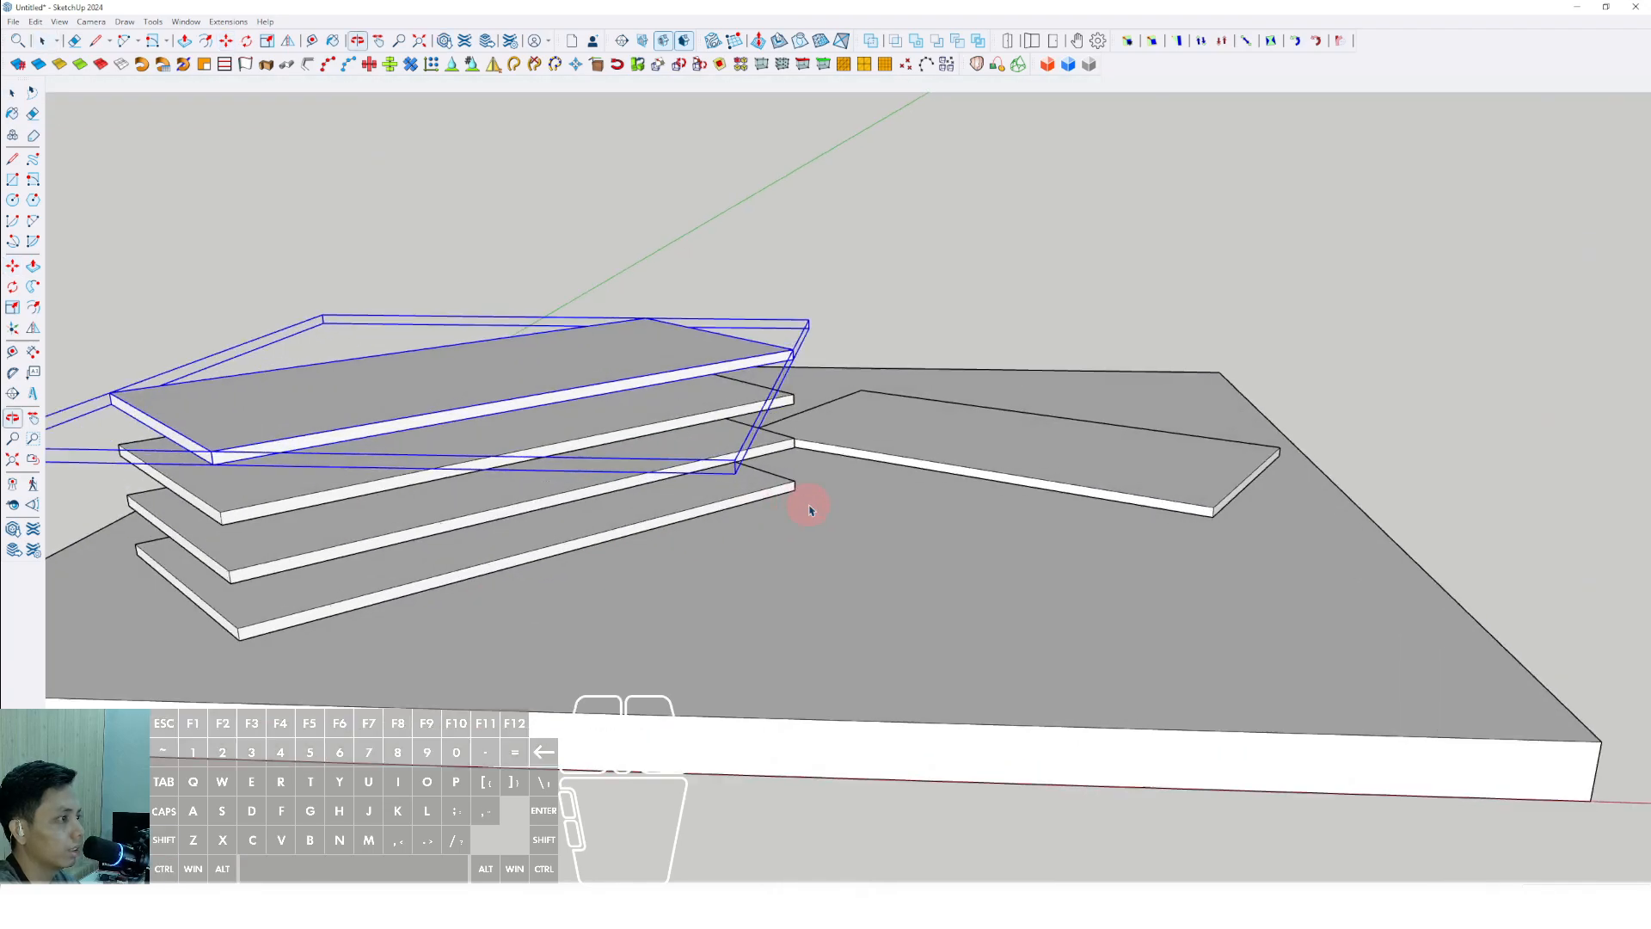
pyautogui.keyDown('shift'); pyautogui.moveTo(807, 505); pyautogui.dragTo(734, 487, button='middle'); pyautogui.keyUp('shift')
pyautogui.click(793, 503)
pyautogui.scroll(1, 764, 508)
pyautogui.scroll(2, 643, 503)
pyautogui.press('m')
pyautogui.click(643, 499)
pyautogui.scroll(-4, 645, 511)
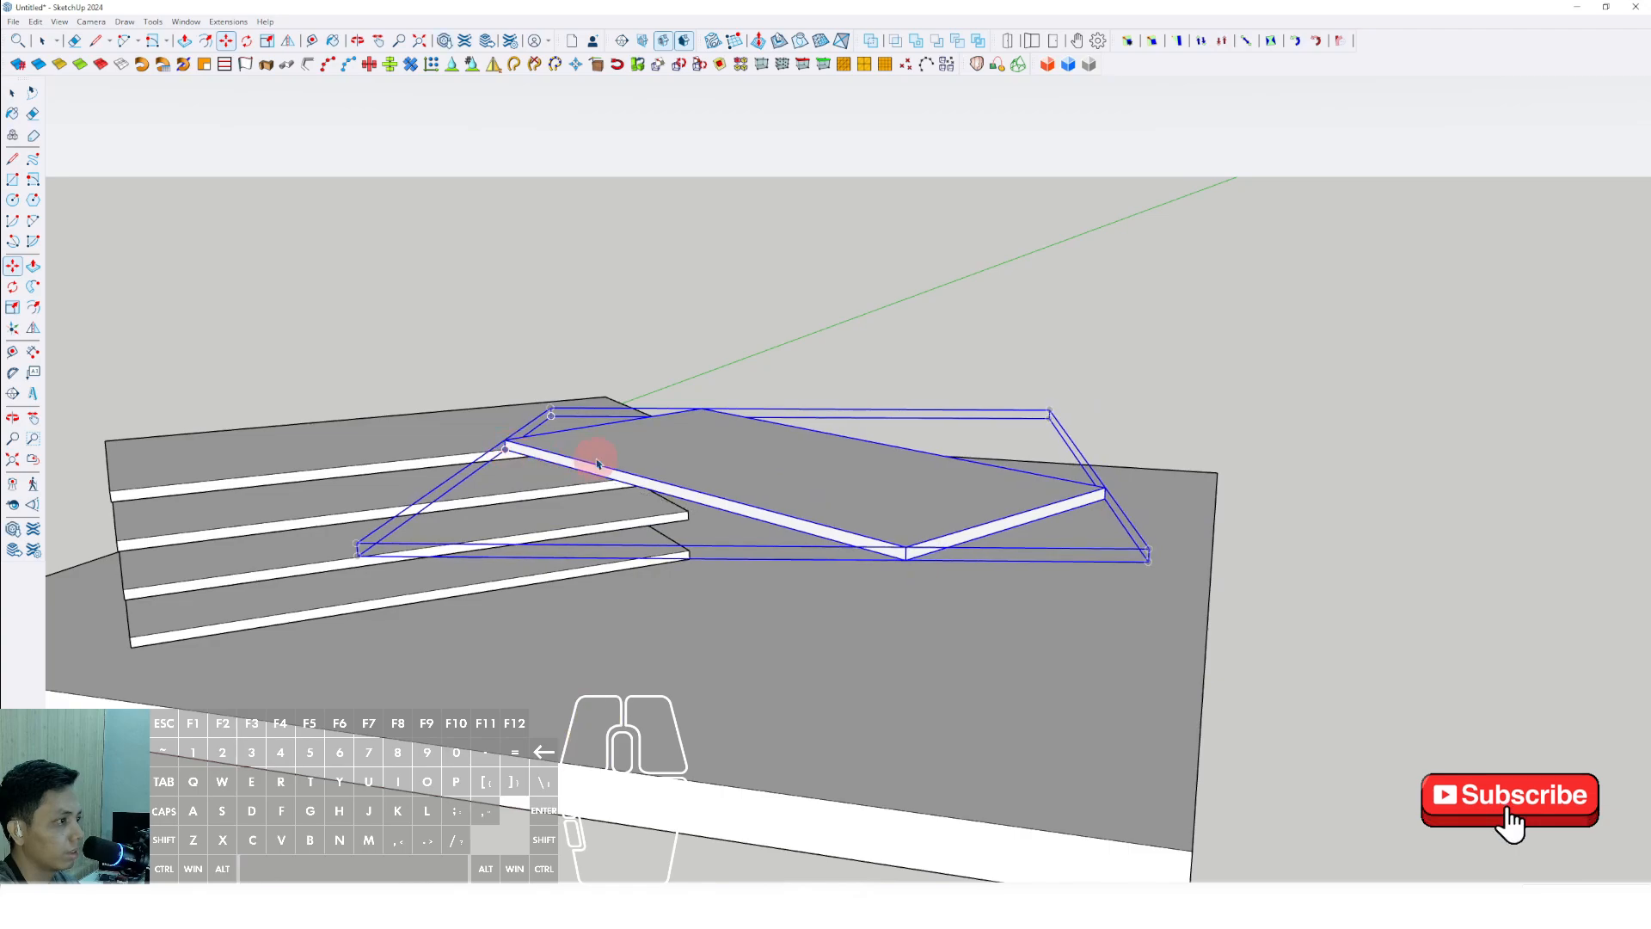
# Copy the raised rotated slab upward at even spacing to form a second stack of four floors
pyautogui.moveTo(590, 461); pyautogui.dragTo(831, 460, button='middle')
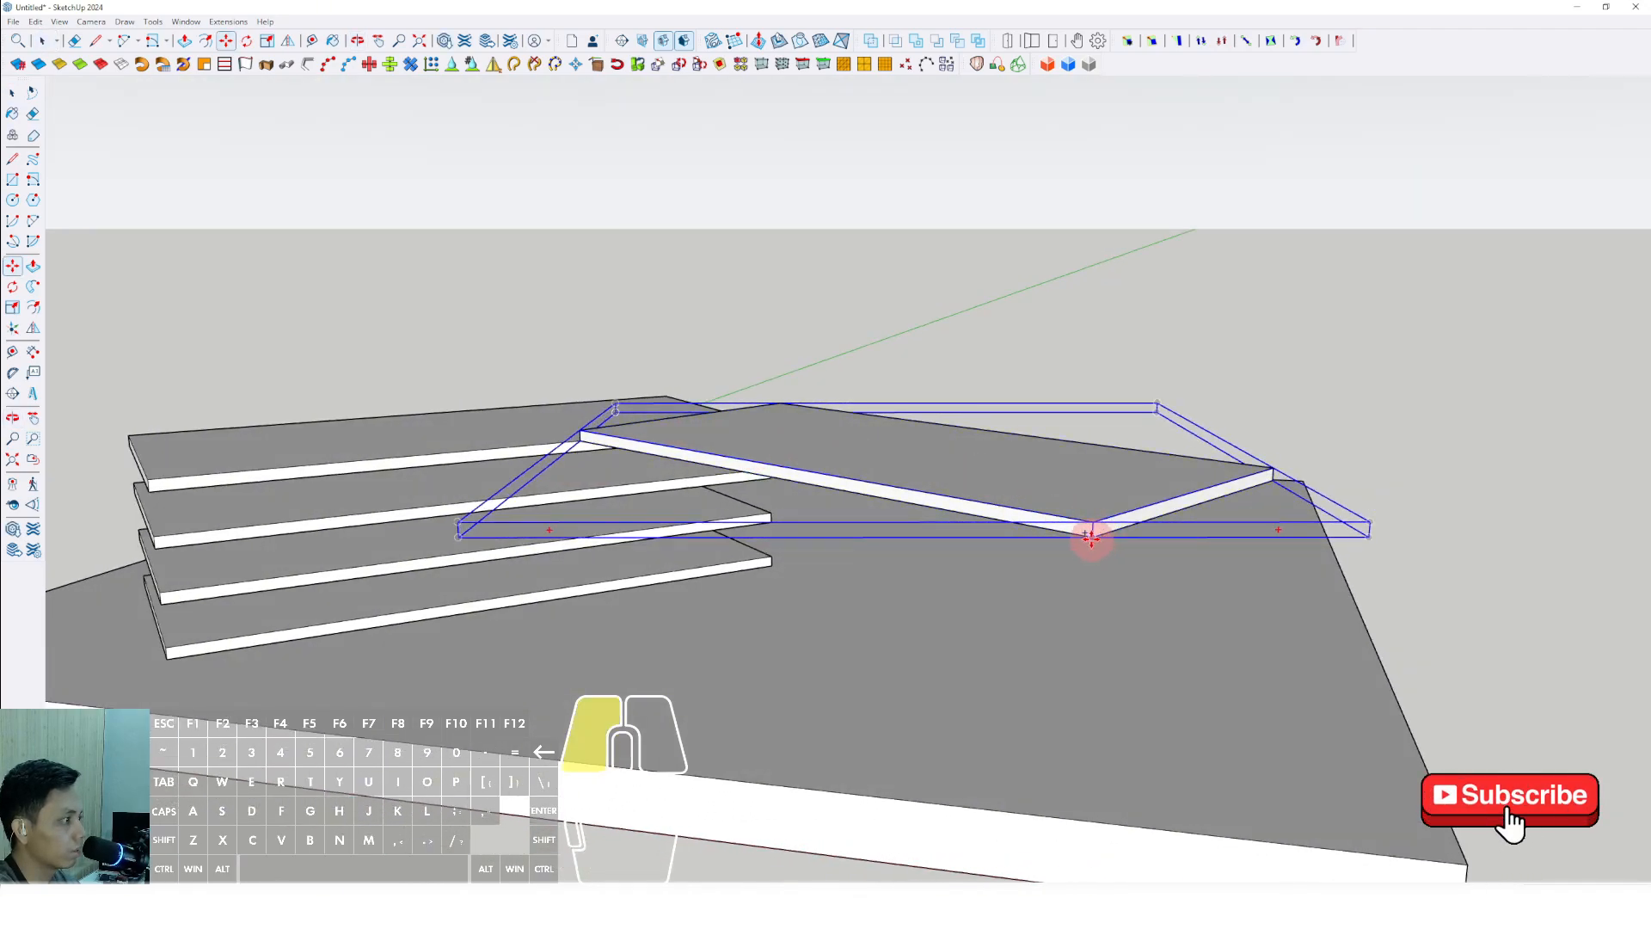
pyautogui.scroll(2, 1092, 520)
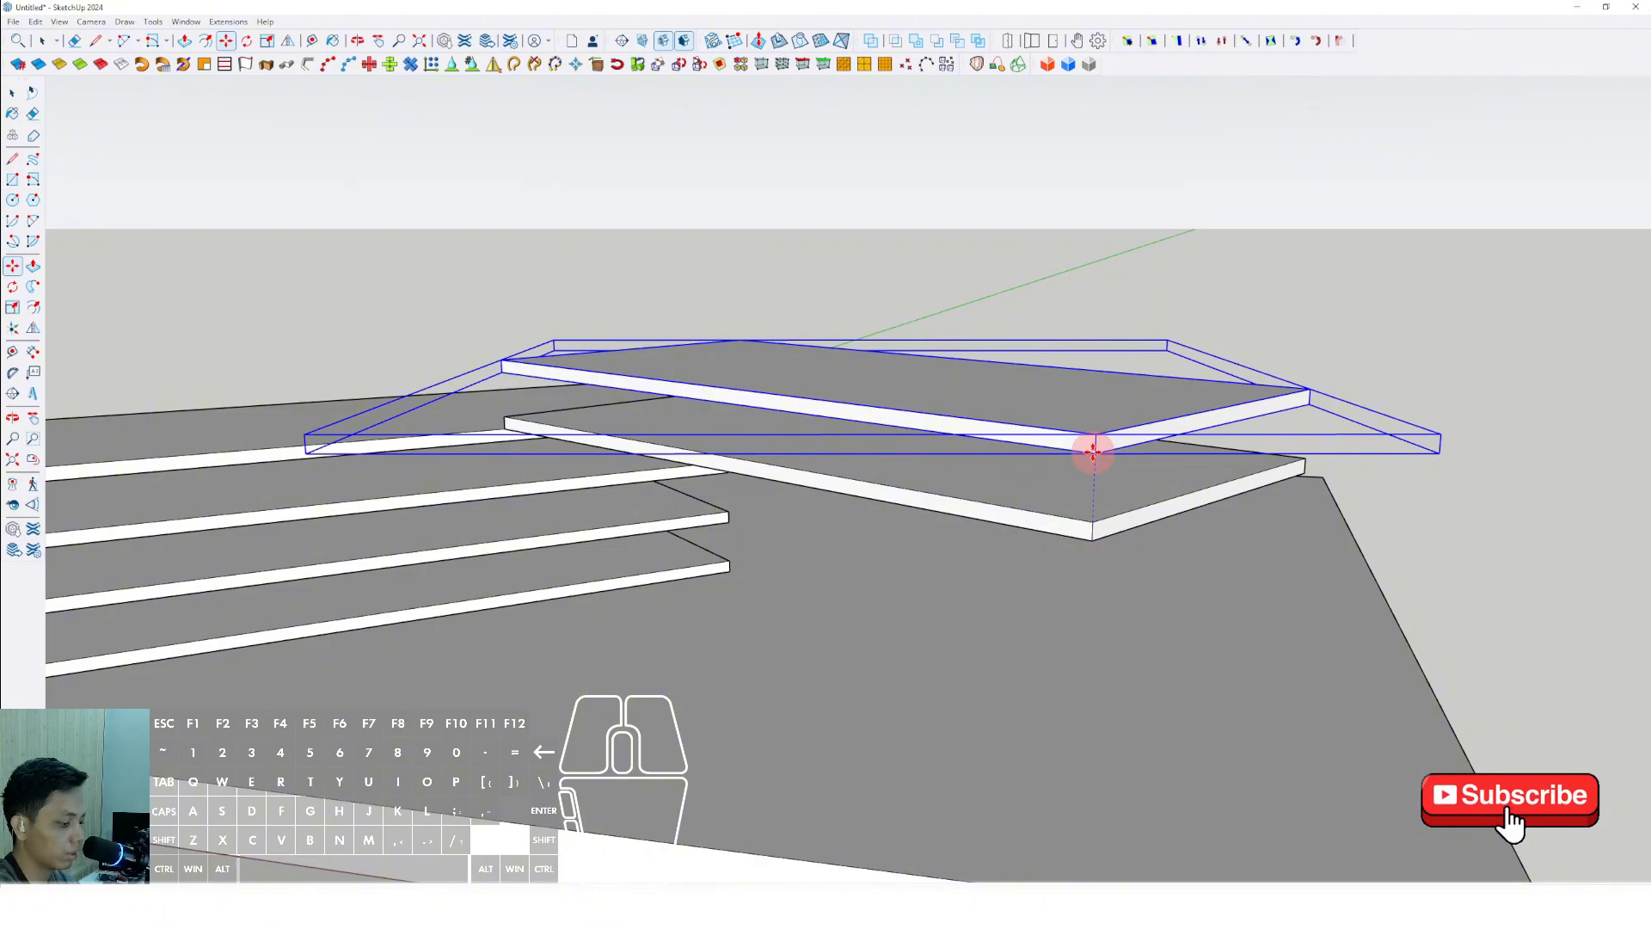
pyautogui.moveTo(1095, 455); pyautogui.dragTo(977, 420, button='middle')
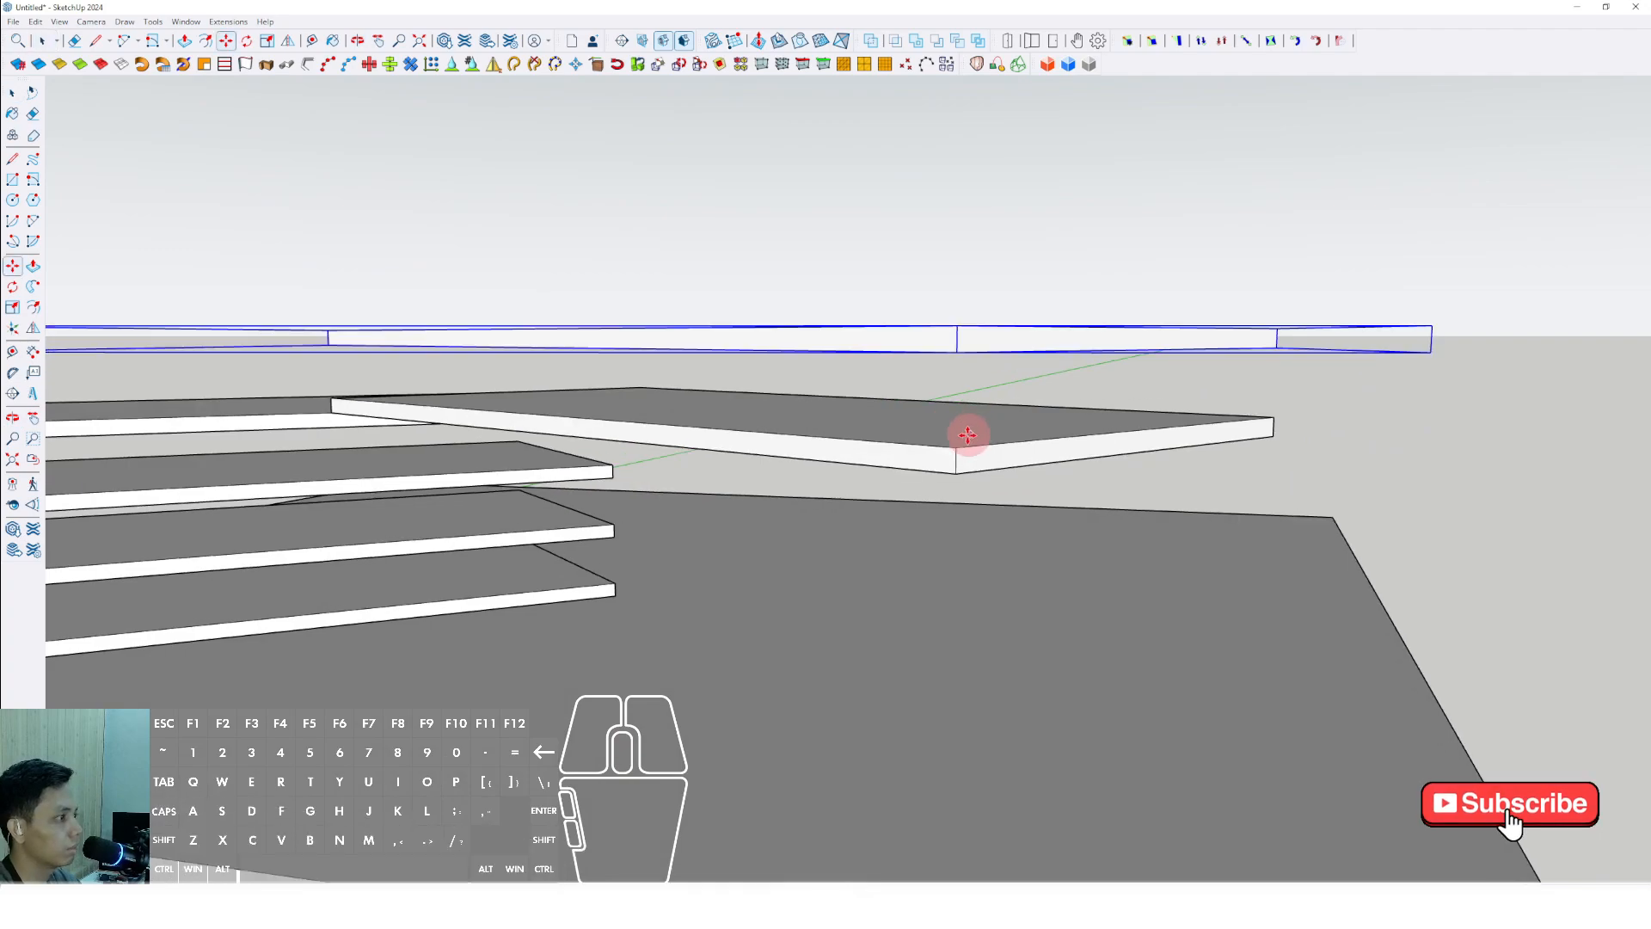
pyautogui.moveTo(954, 325); pyautogui.dragTo(970, 431, button='middle')
pyautogui.click(969, 431)
# Select the four slabs of the lower stack and make them one group
pyautogui.moveTo(974, 365); pyautogui.dragTo(545, 571, button='middle')
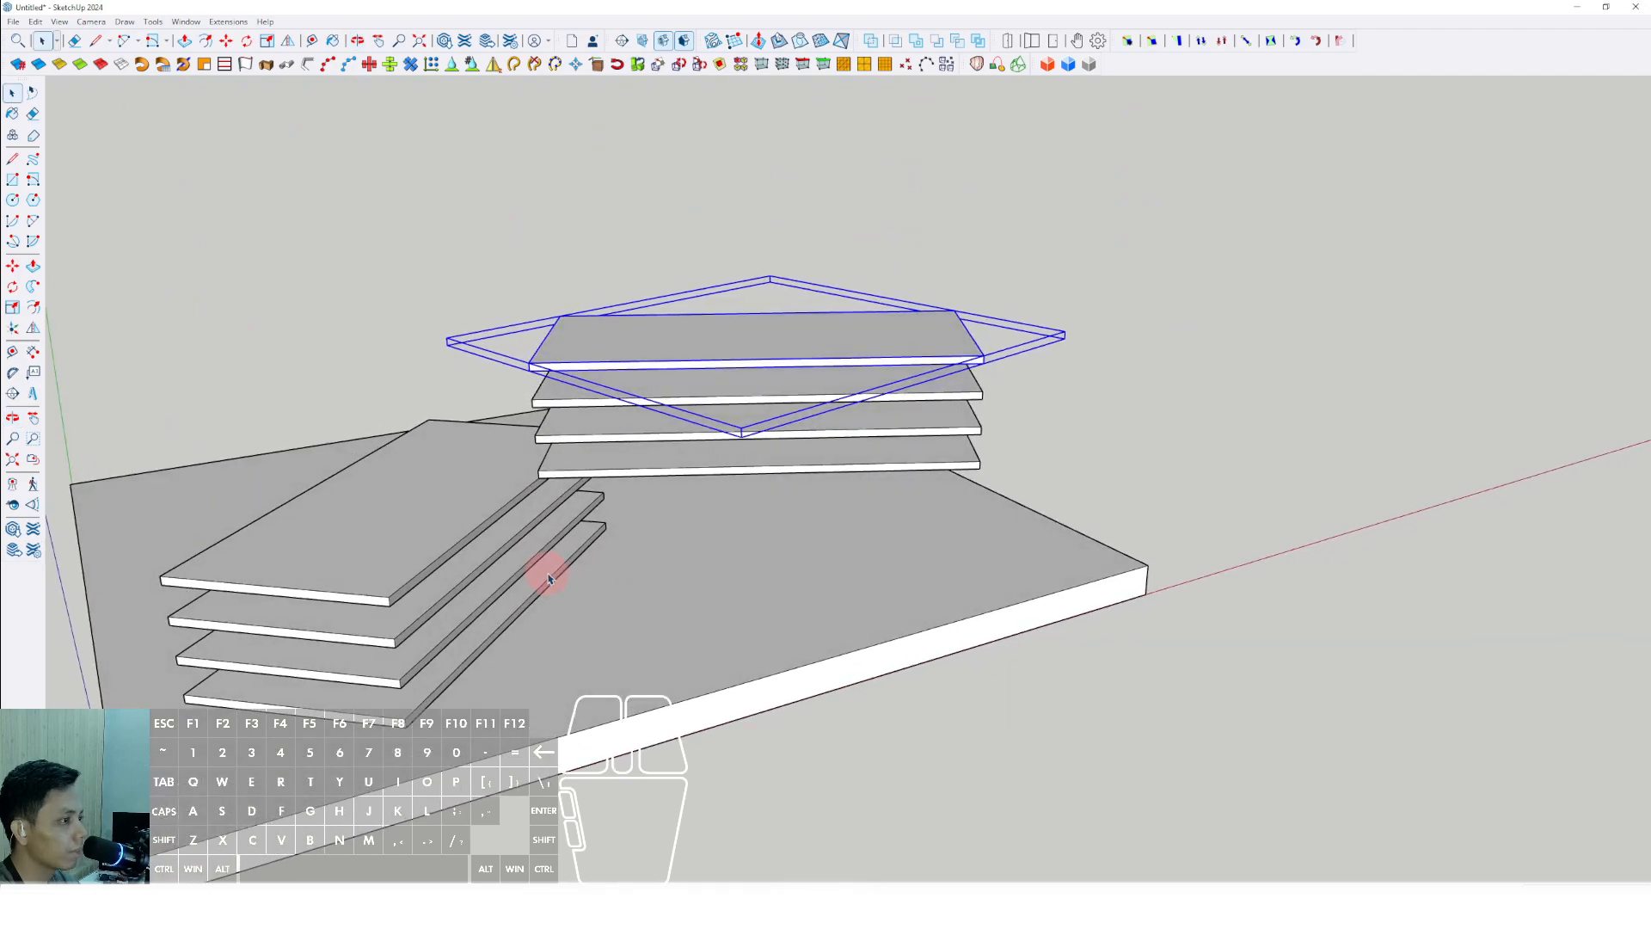
pyautogui.keyDown('shift'); pyautogui.click(507, 493); pyautogui.keyUp('shift')
pyautogui.rightClick(505, 490)
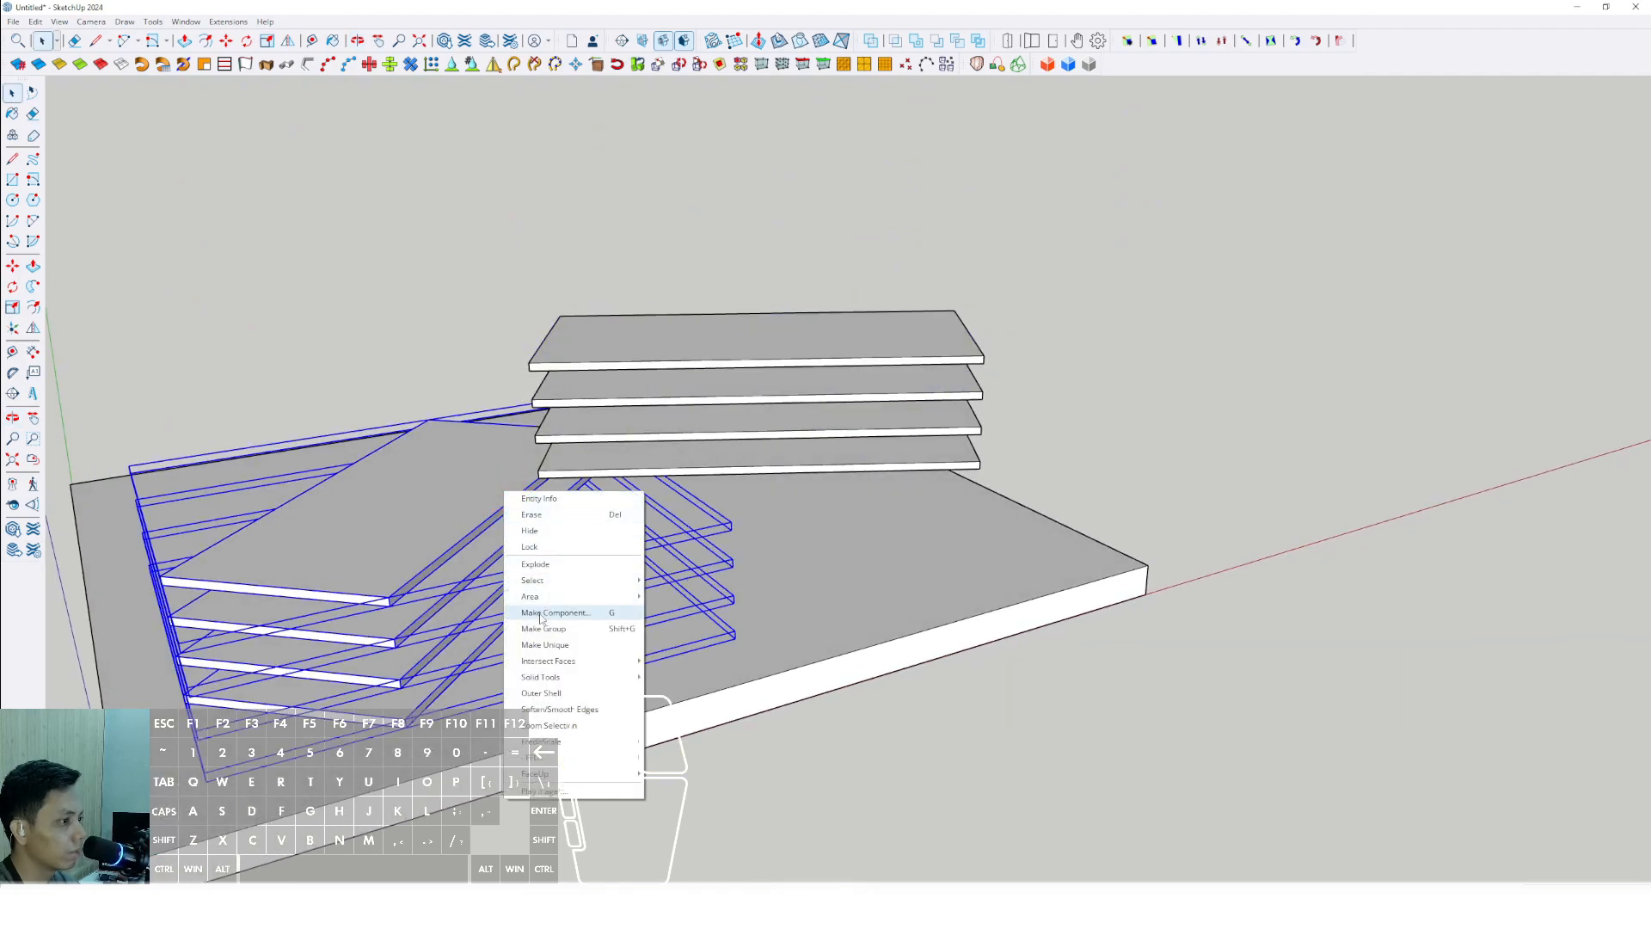
pyautogui.click(543, 627)
# Copy the grouped lower stack, rotate the copy, and move it under the far end of the raised stack
pyautogui.scroll(-1, 501, 561)
pyautogui.moveTo(501, 561); pyautogui.dragTo(583, 558, button='middle')
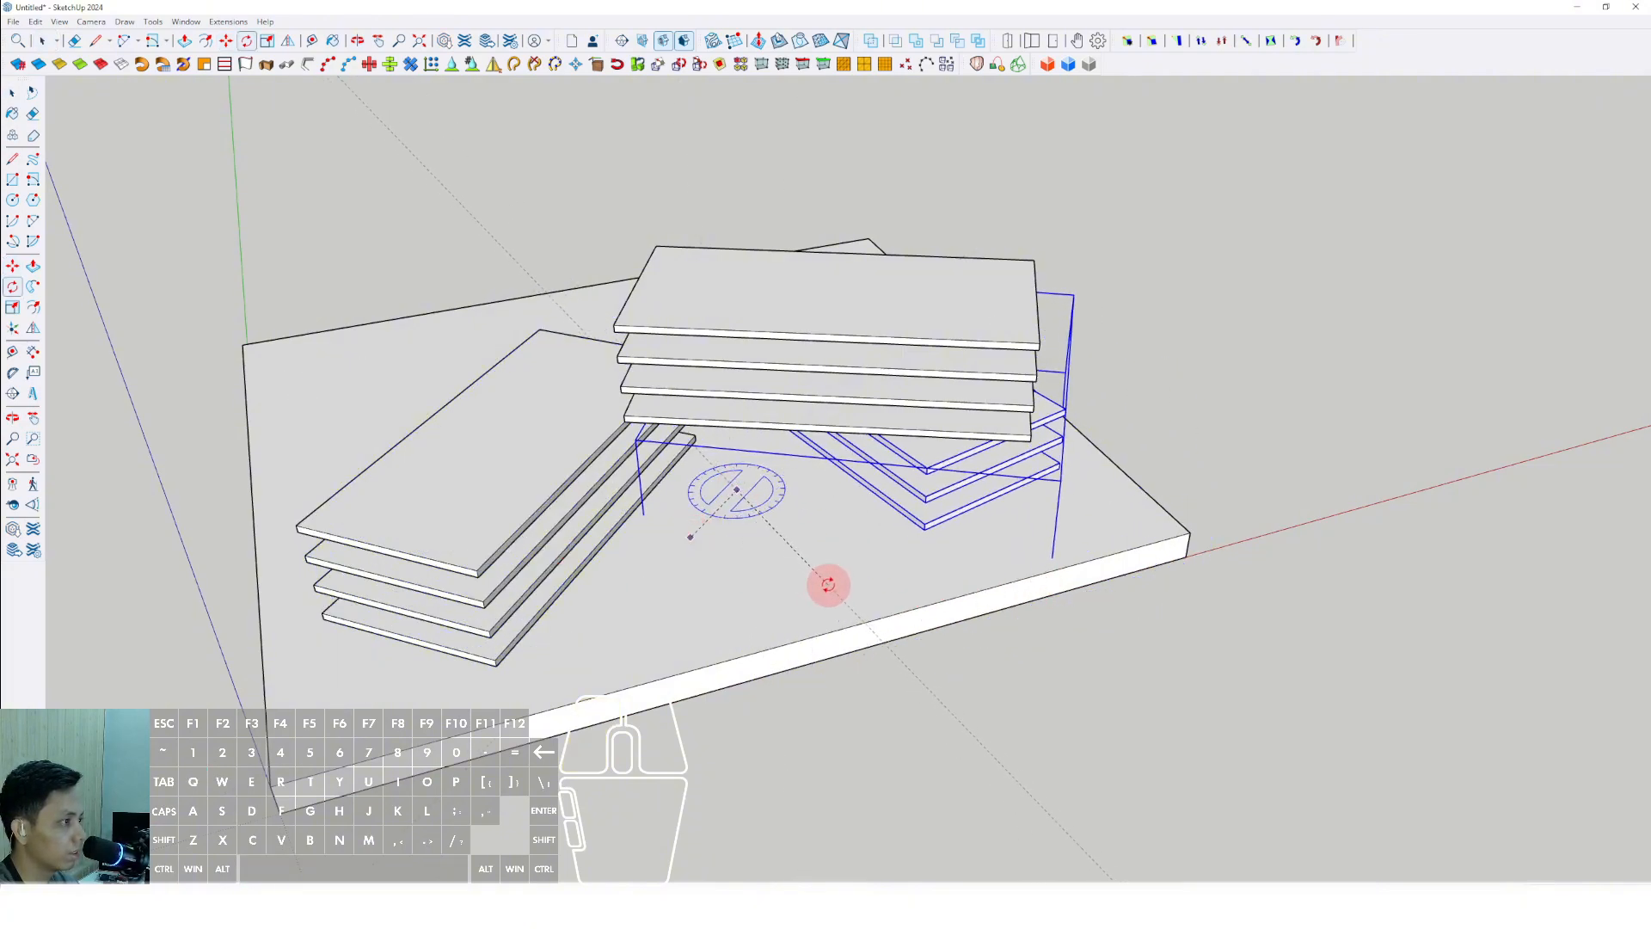
pyautogui.moveTo(828, 585); pyautogui.dragTo(933, 623, button='middle')
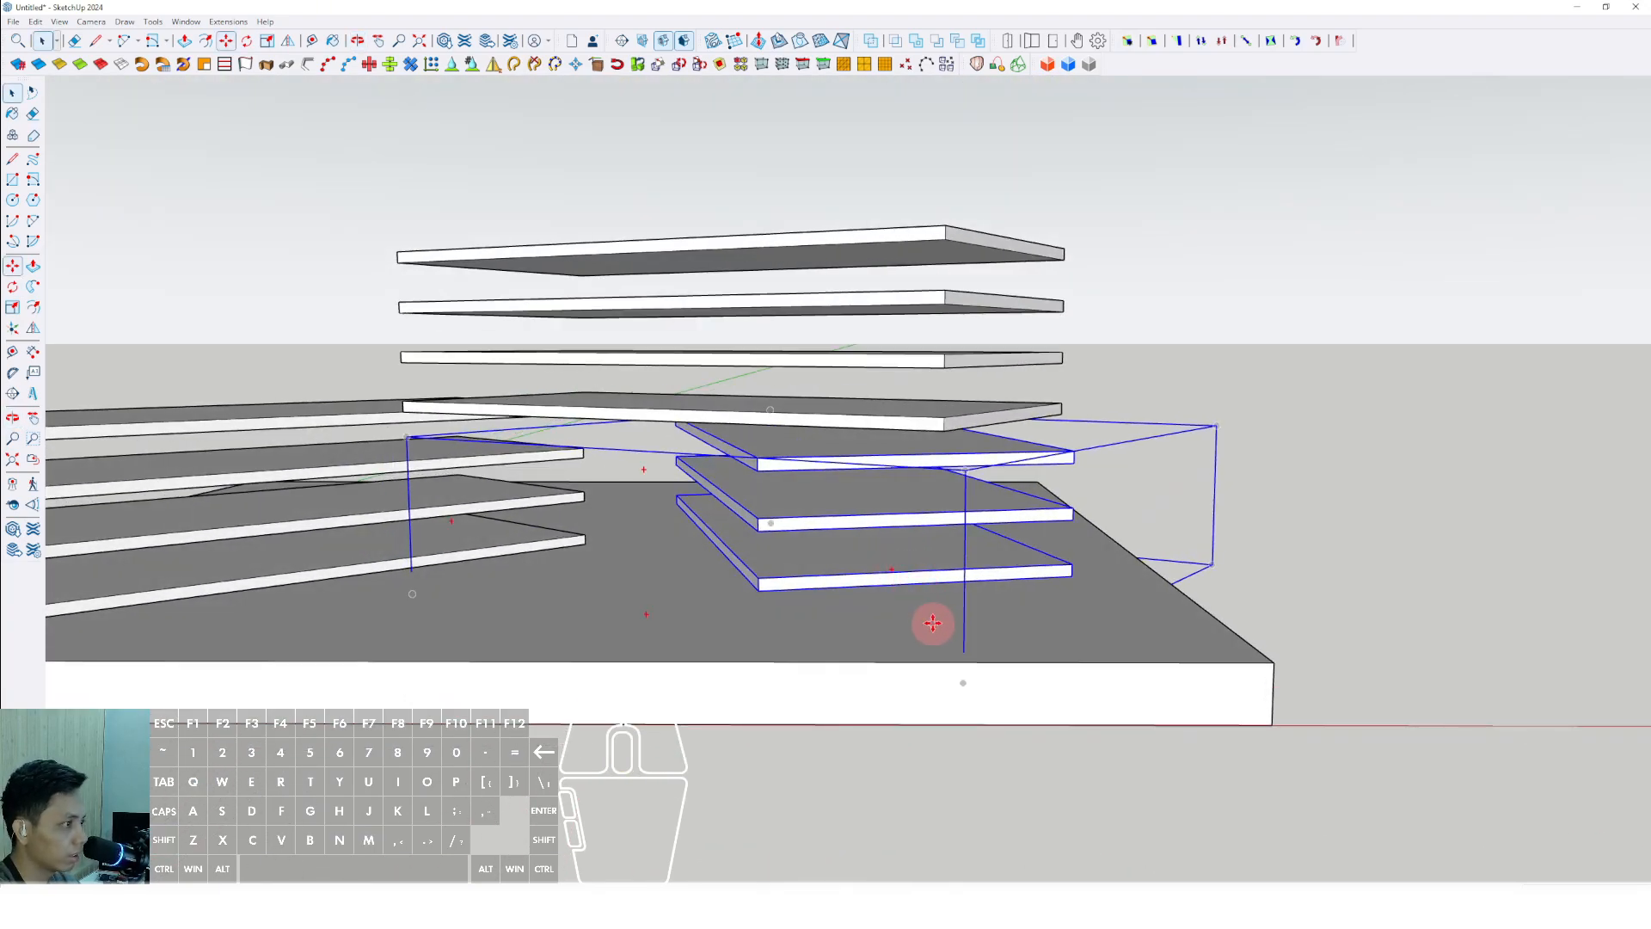
pyautogui.click(933, 624)
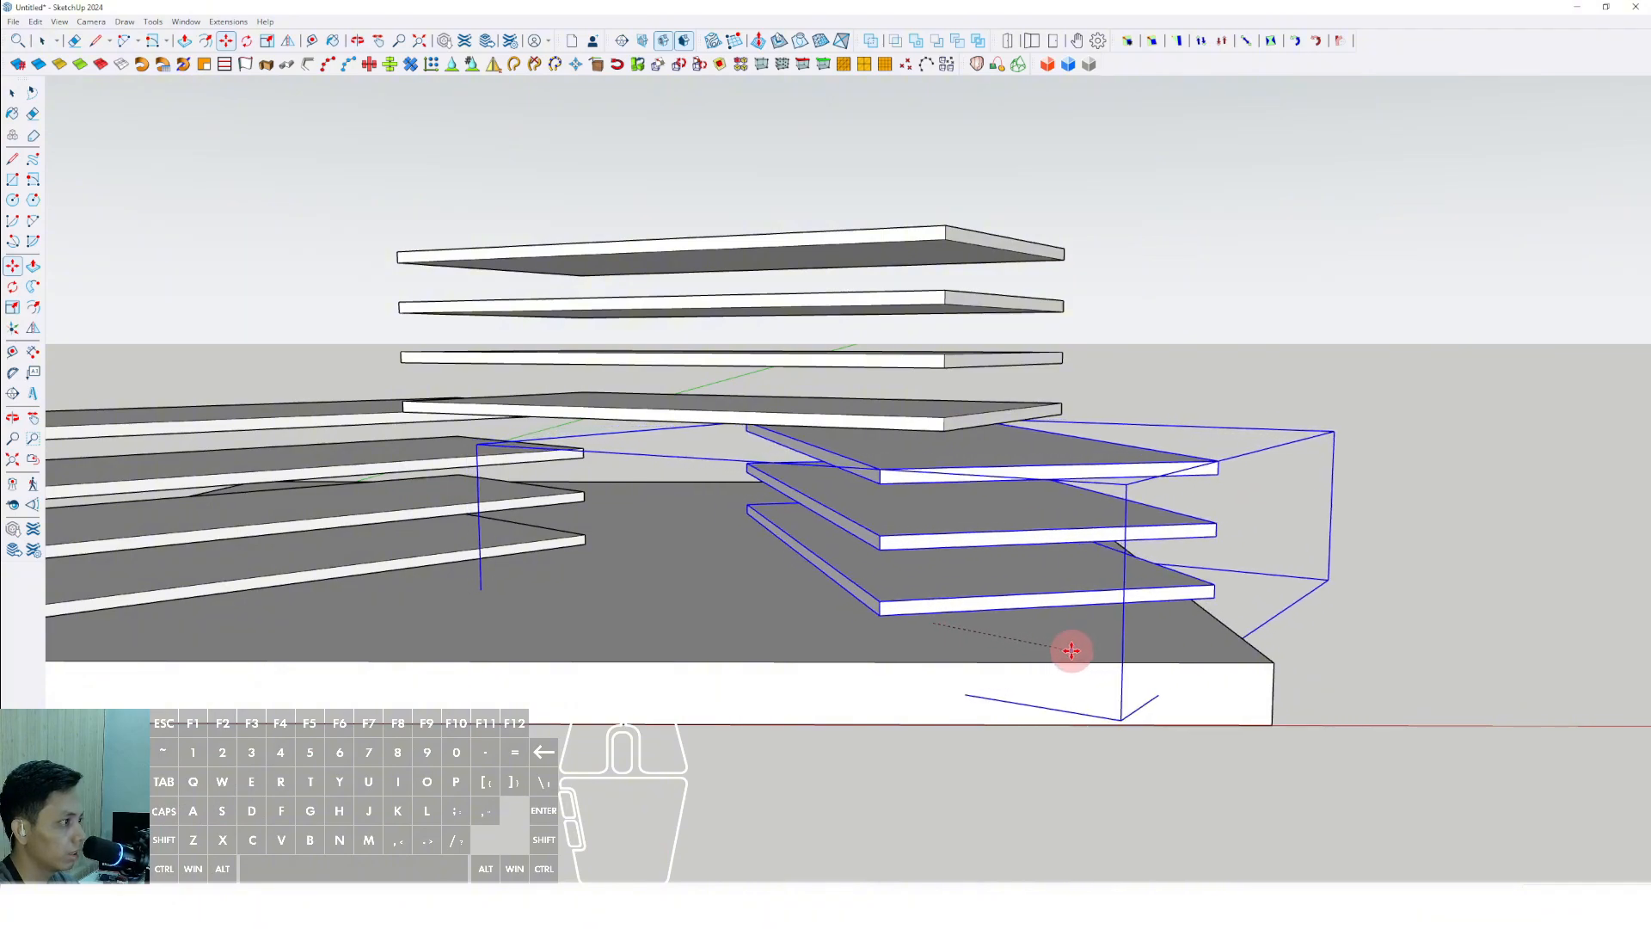
pyautogui.click(1080, 648)
# Raise the rotated stack copy so that its lowest slab clears the top of the base slab
pyautogui.scroll(-3, 869, 542)
pyautogui.moveTo(782, 494); pyautogui.dragTo(812, 756, button='middle')
pyautogui.moveTo(829, 508); pyautogui.dragTo(920, 537, button='middle')
pyautogui.scroll(2, 932, 449)
pyautogui.scroll(1, 920, 536)
pyautogui.doubleClick(917, 524)
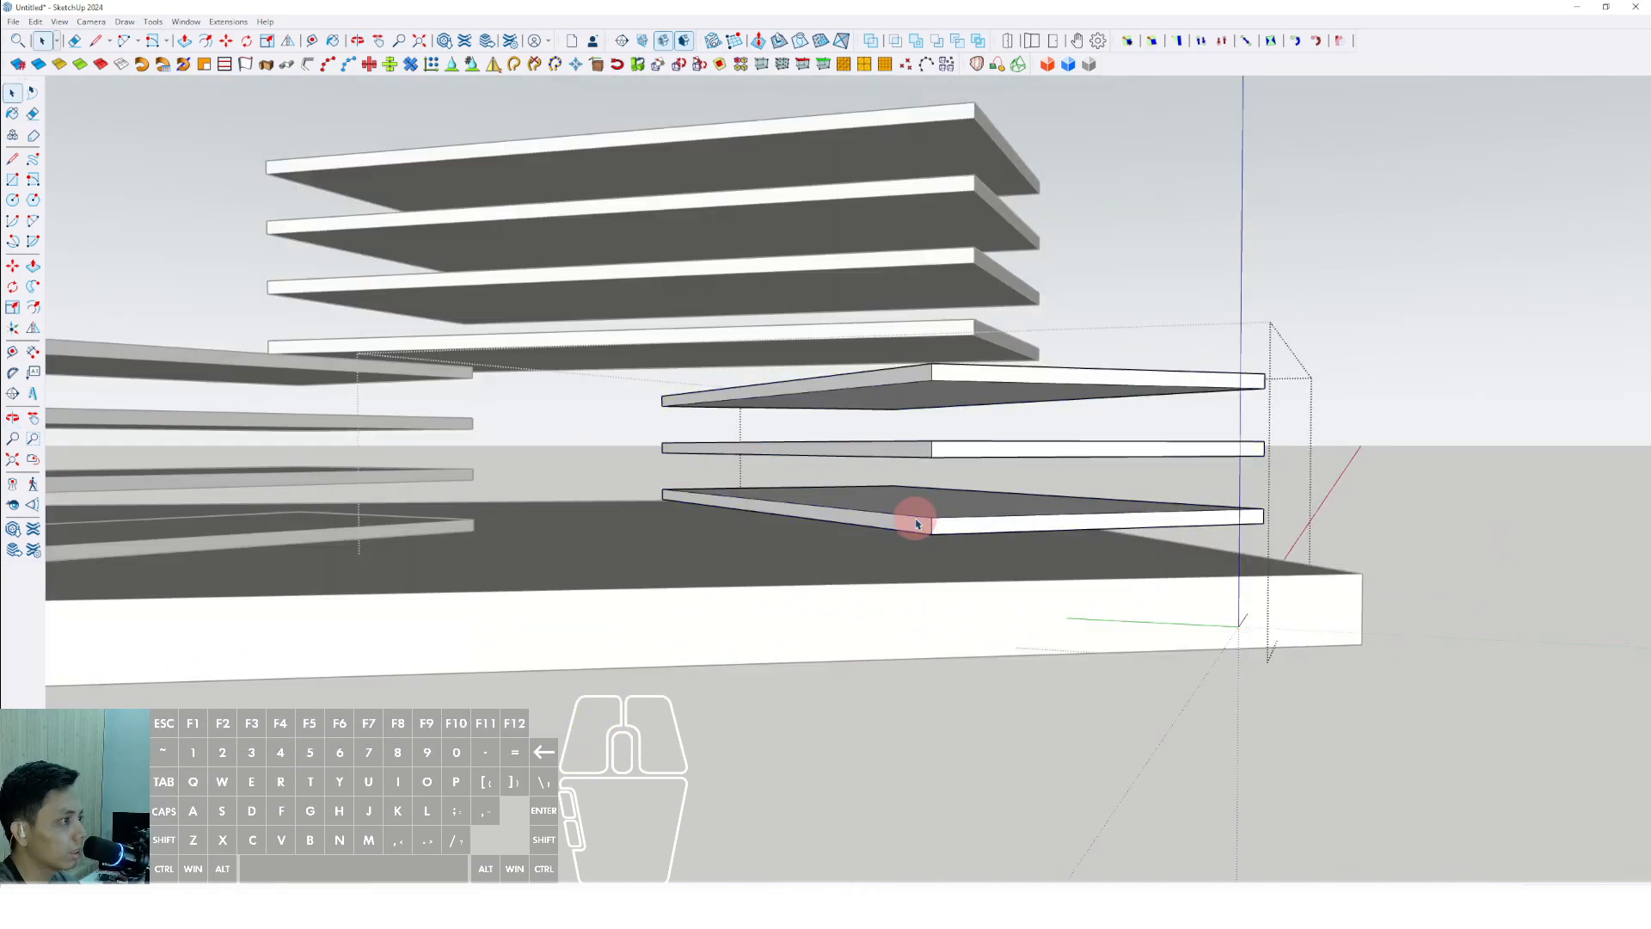
pyautogui.click(1269, 294)
pyautogui.click(940, 505)
pyautogui.scroll(2, 914, 524)
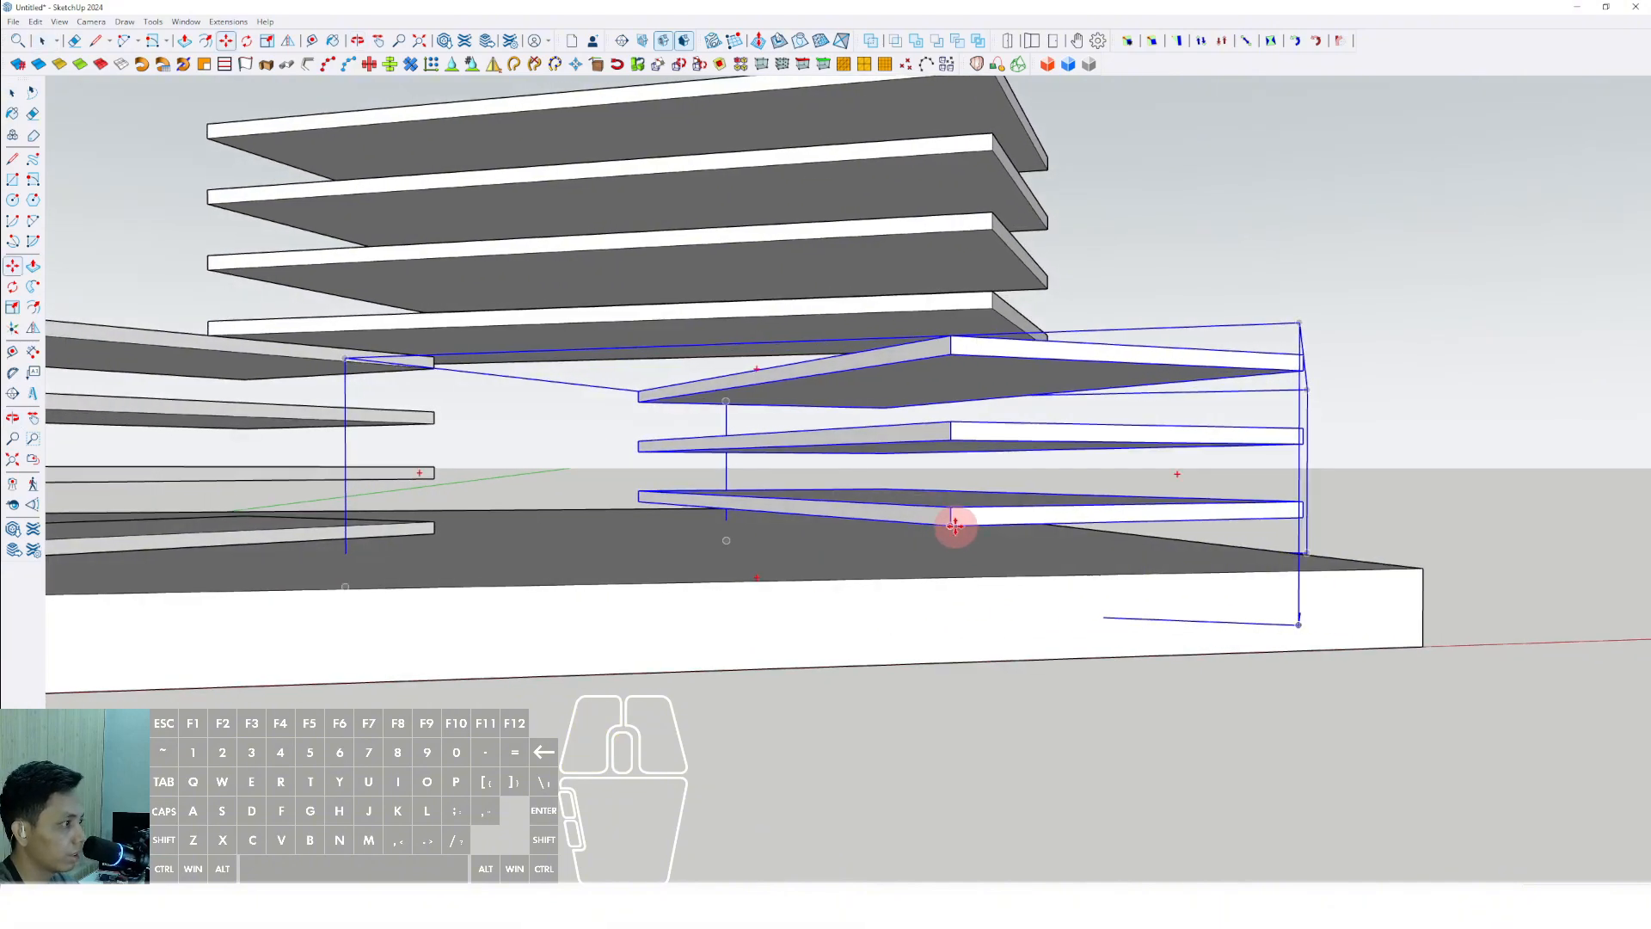
pyautogui.click(955, 526)
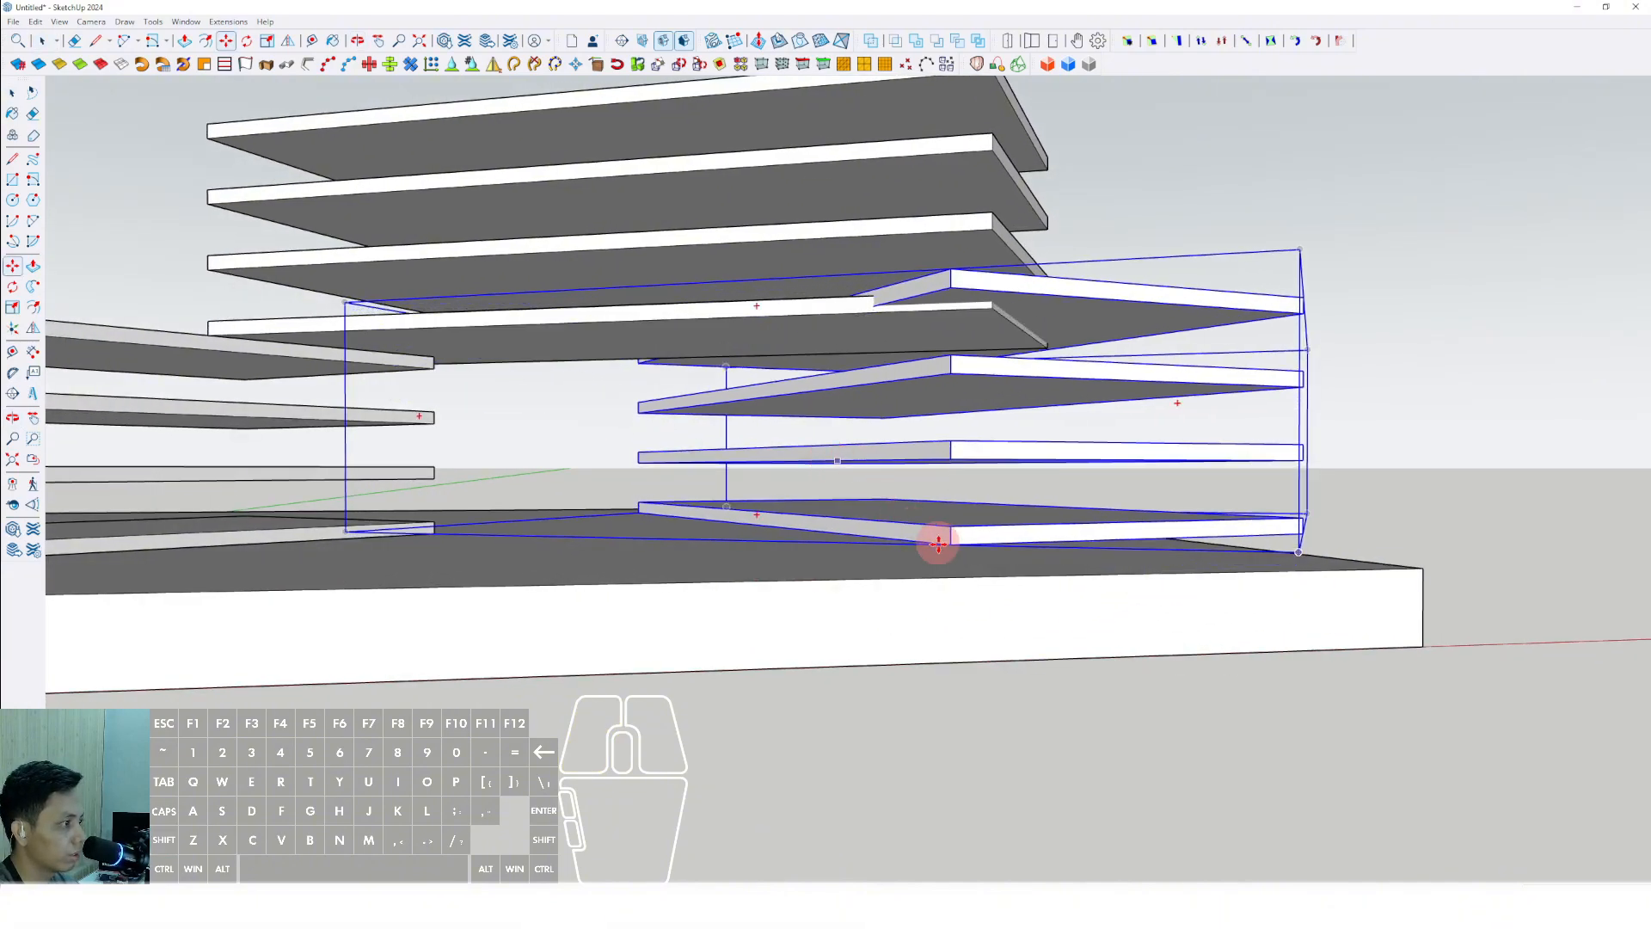
pyautogui.moveTo(950, 540); pyautogui.dragTo(696, 553)
# Select the four slabs of the upper stack together
pyautogui.moveTo(697, 553); pyautogui.dragTo(790, 514, button='middle')
pyautogui.click(791, 514)
pyautogui.keyDown('shift'); pyautogui.click(791, 539); pyautogui.keyUp('shift')
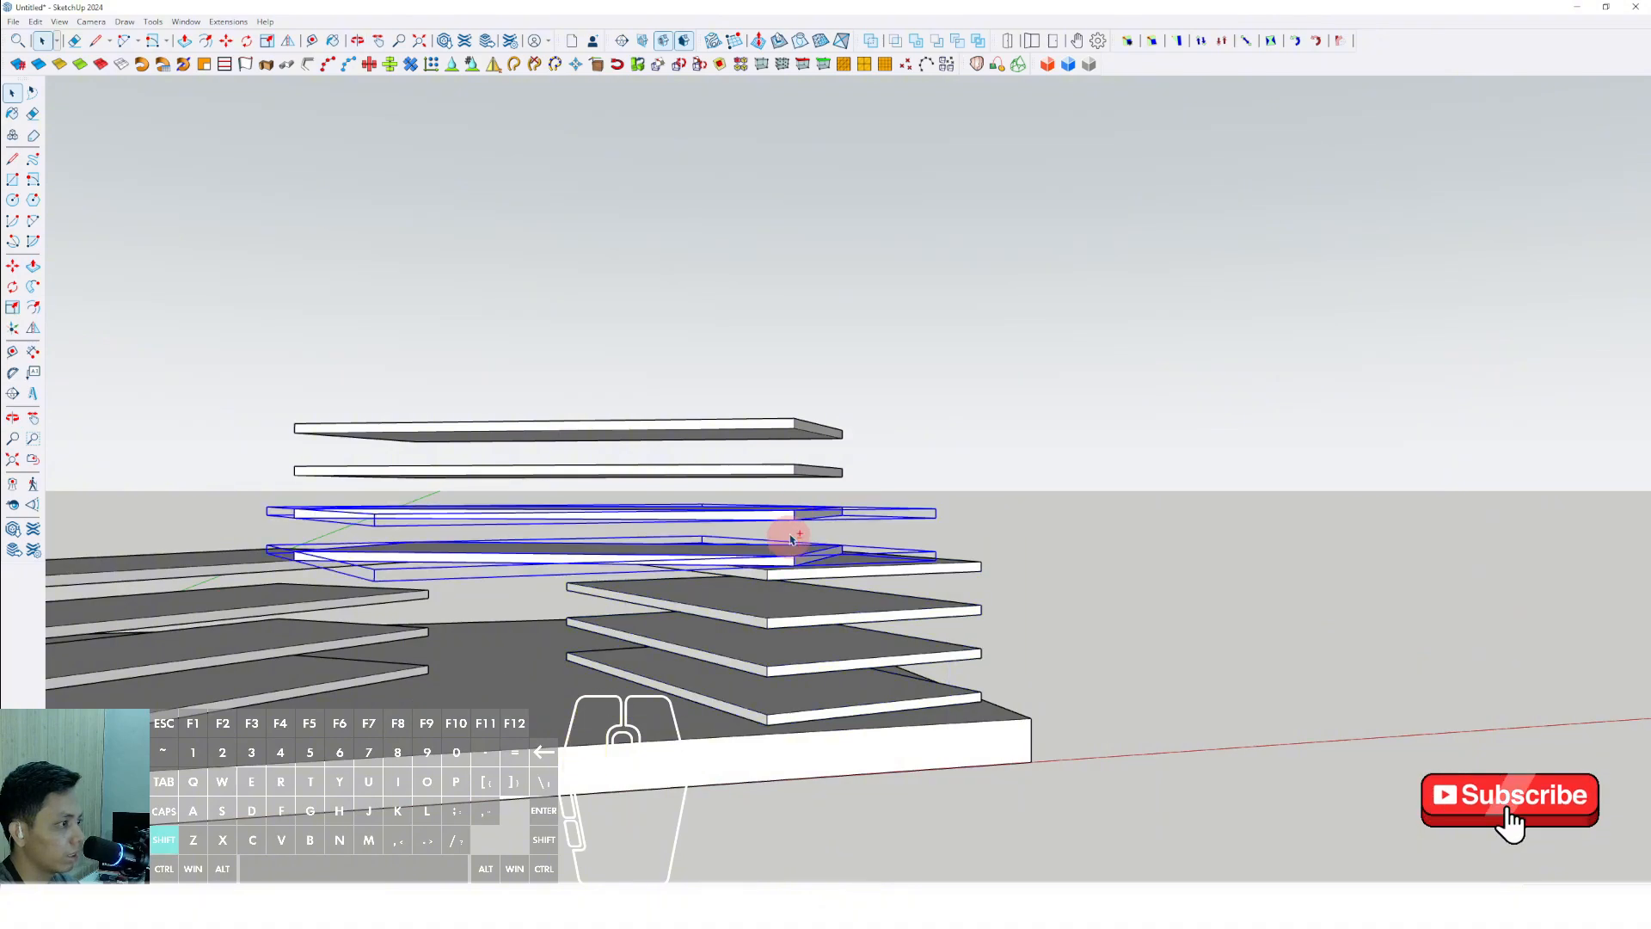
pyautogui.keyDown('shift'); pyautogui.click(779, 435); pyautogui.keyUp('shift')
pyautogui.rightClick(780, 434)
pyautogui.click(814, 525)
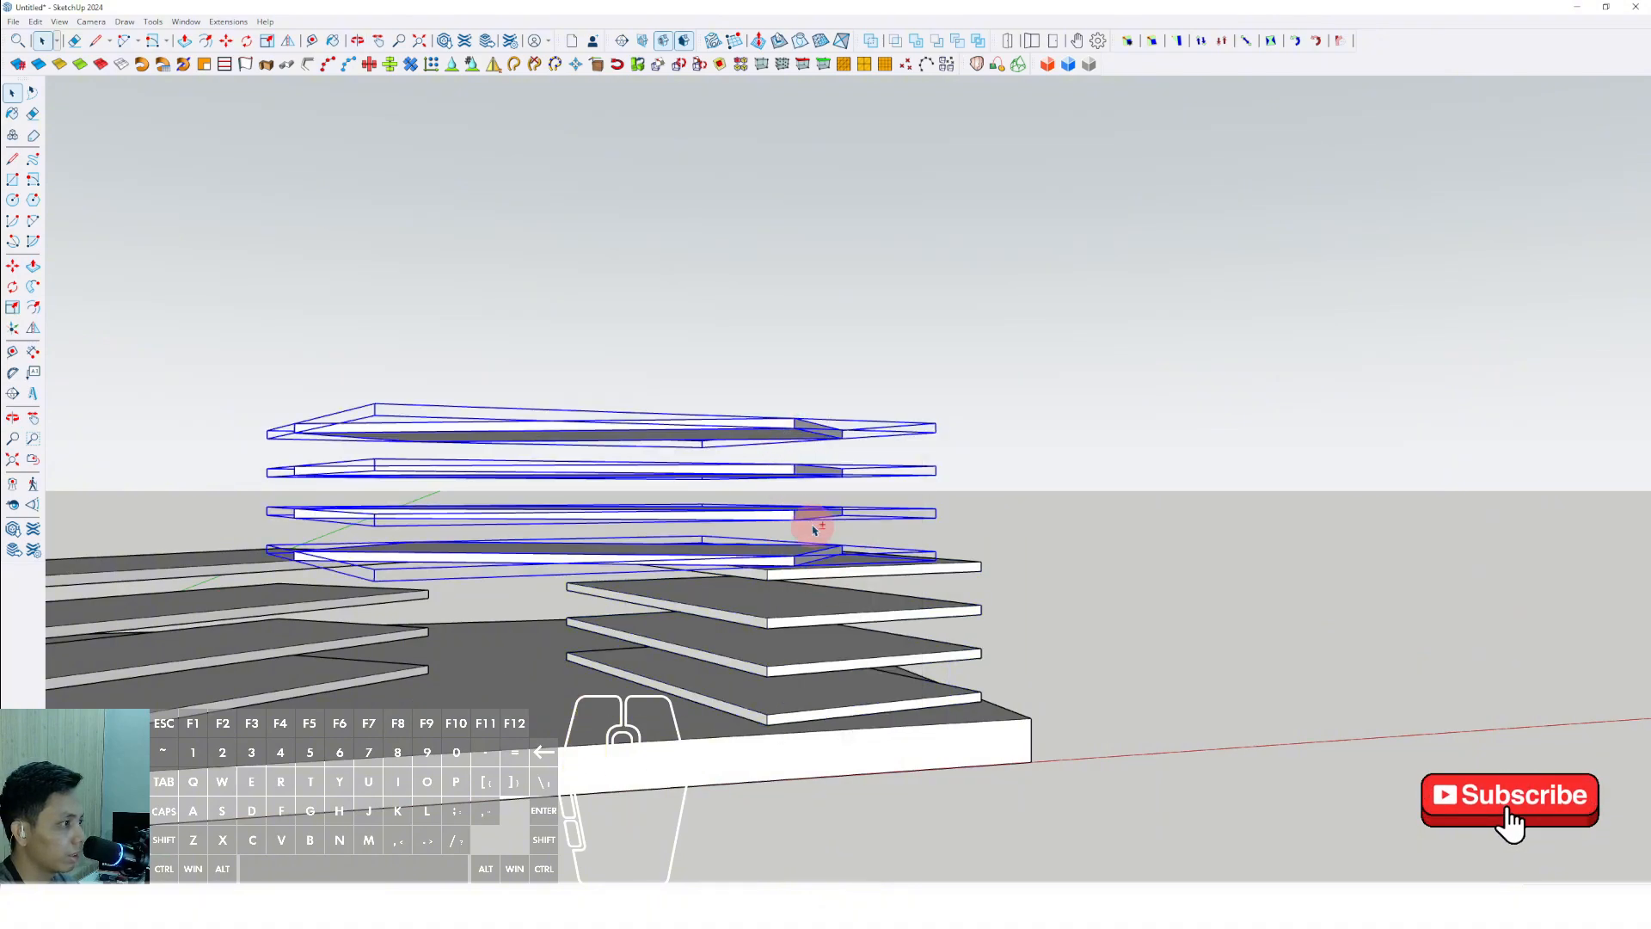
# Try to extend the end face of one upper-stack slab with Push/Pull and undo the extension
pyautogui.doubleClick(798, 468)
pyautogui.moveTo(792, 471); pyautogui.dragTo(933, 488)
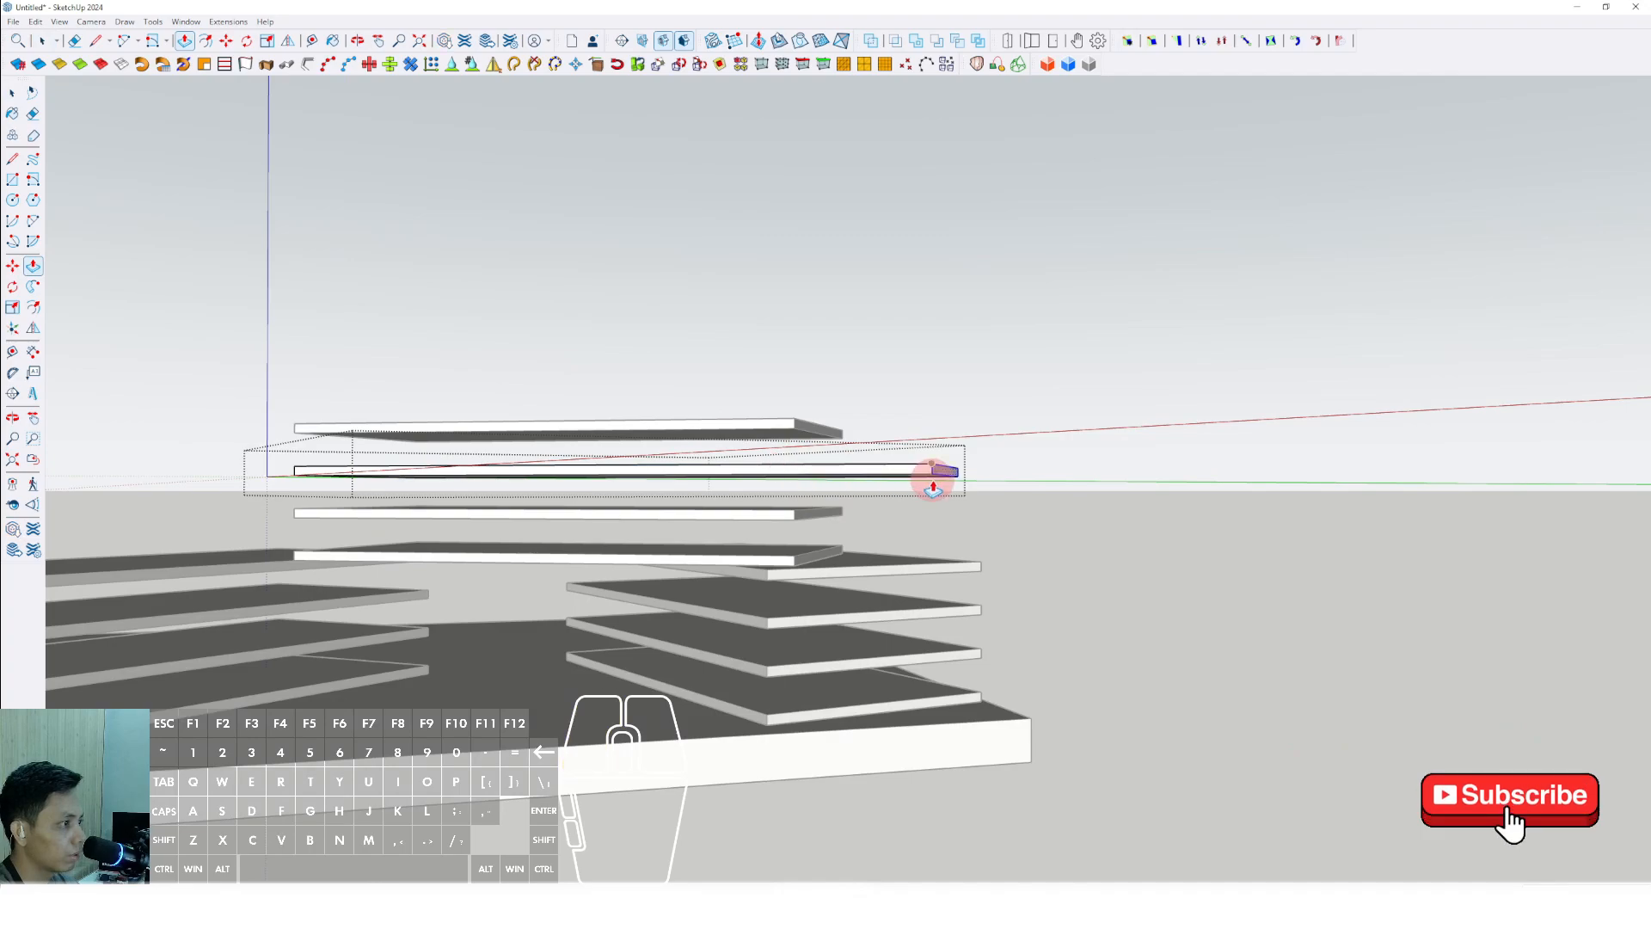
pyautogui.click(977, 425)
pyautogui.hotkey('ctrl', 'z')
pyautogui.hotkey('ctrl', 'z')
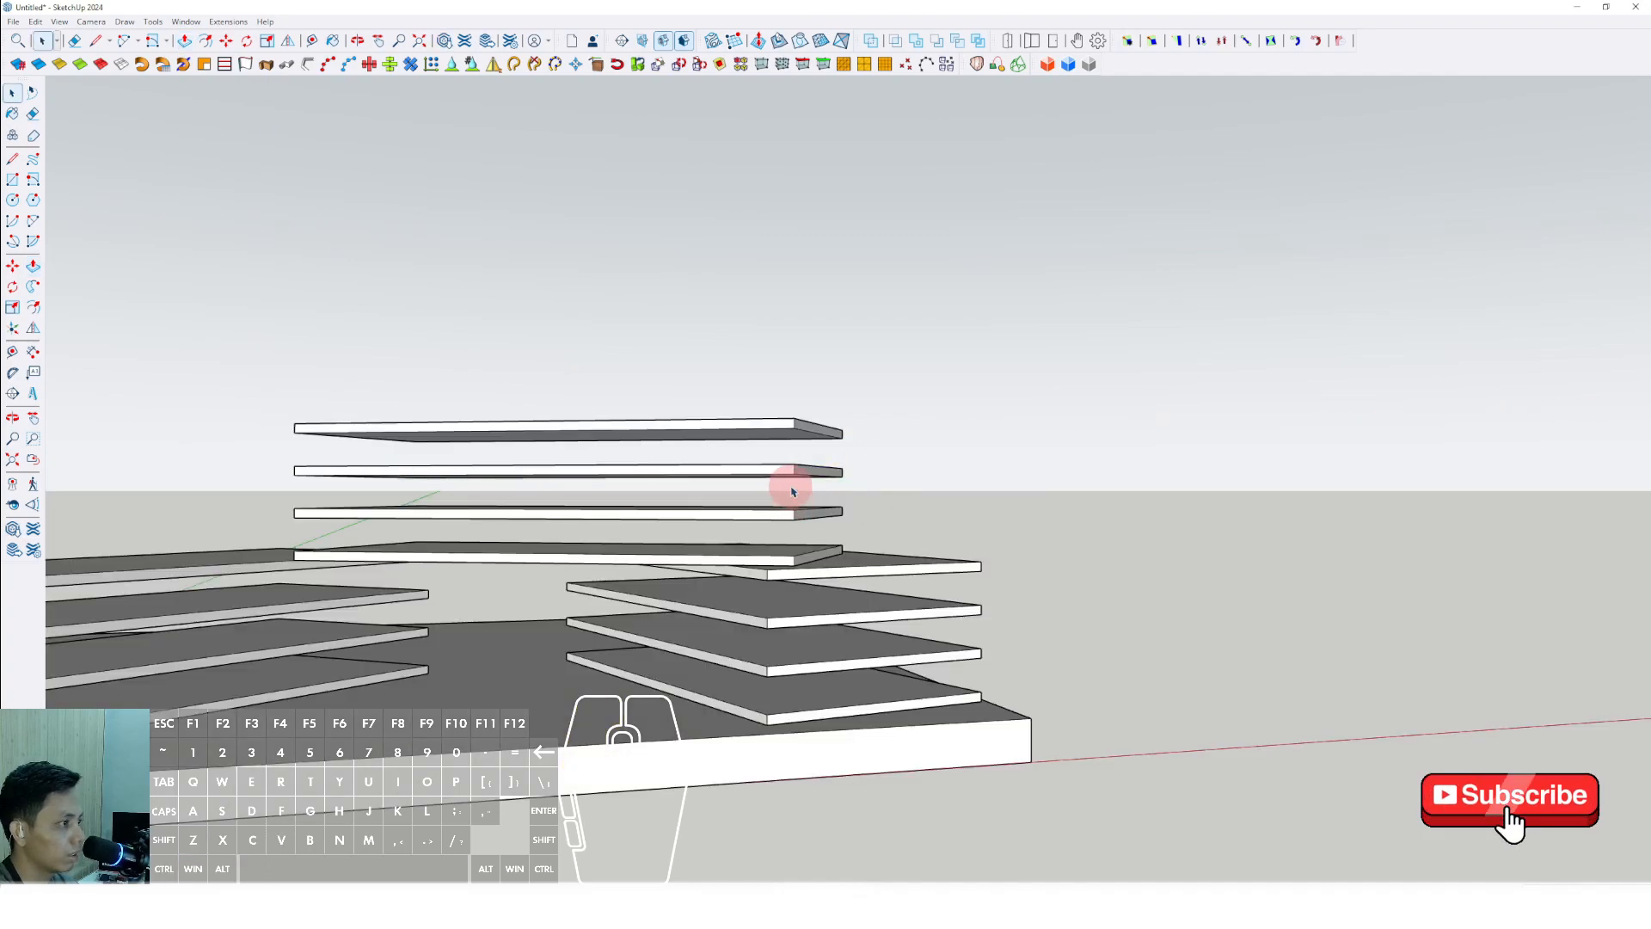
pyautogui.keyDown('shift'); pyautogui.click(798, 472); pyautogui.keyUp('shift')
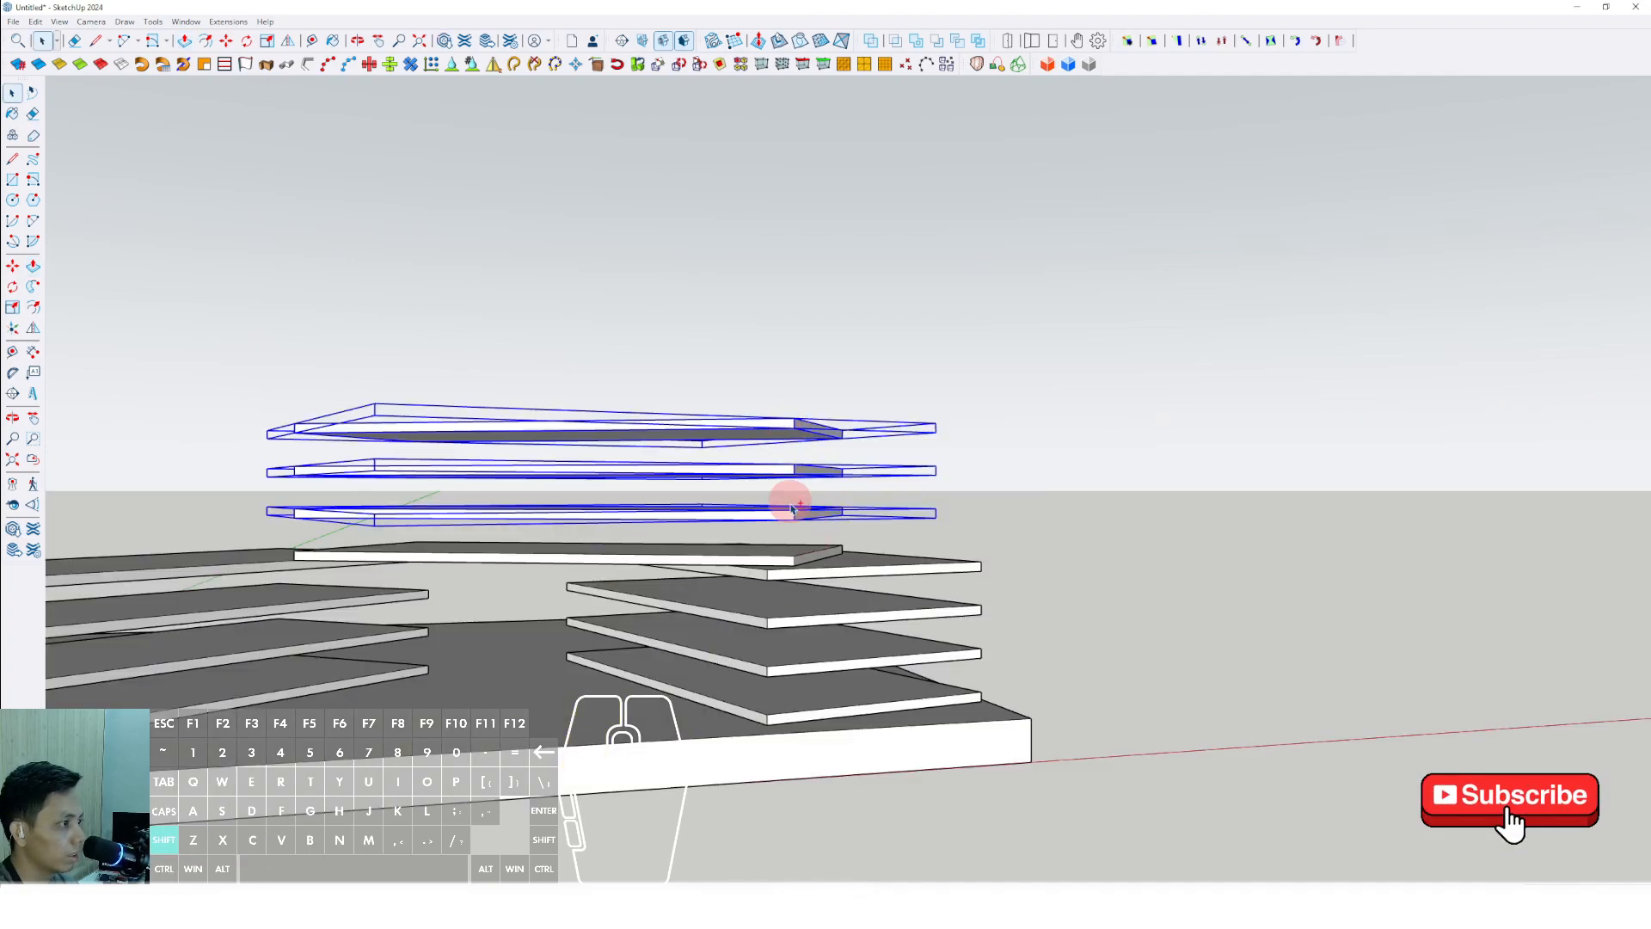
pyautogui.keyDown('shift'); pyautogui.click(800, 553); pyautogui.keyUp('shift')
pyautogui.rightClick(801, 556)
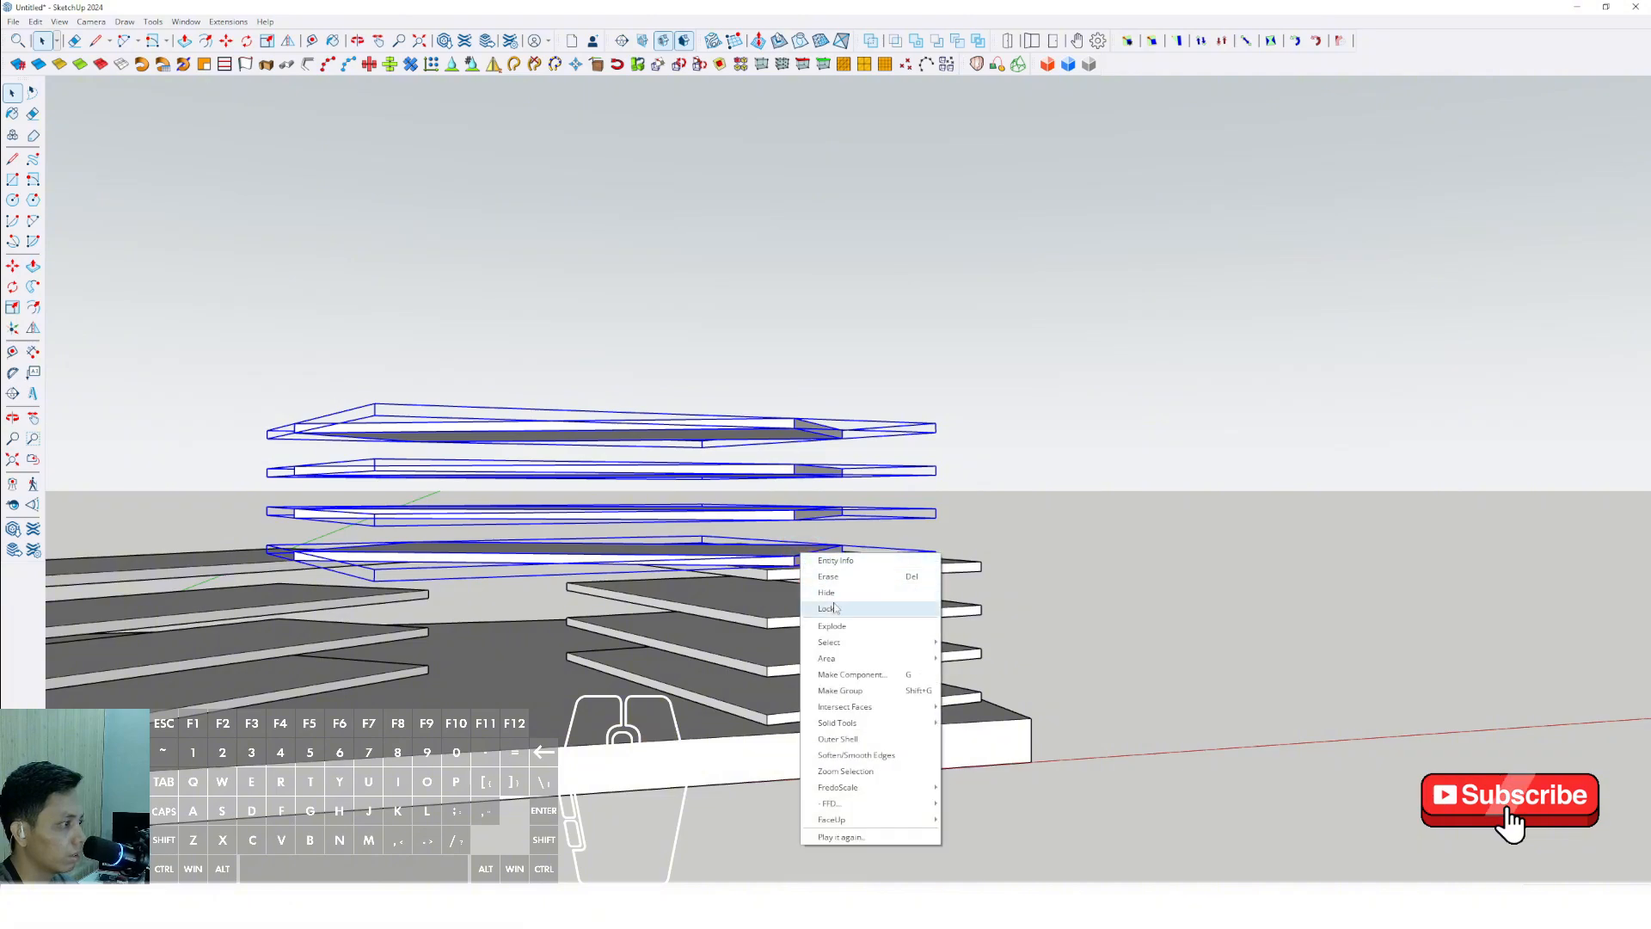
# Lengthen the lowest slab of the upper stack by extending its end face outward with Push/Pull
pyautogui.doubleClick(781, 563)
pyautogui.moveTo(780, 563); pyautogui.dragTo(883, 640, button='middle')
pyautogui.moveTo(833, 590); pyautogui.dragTo(858, 584, button='middle')
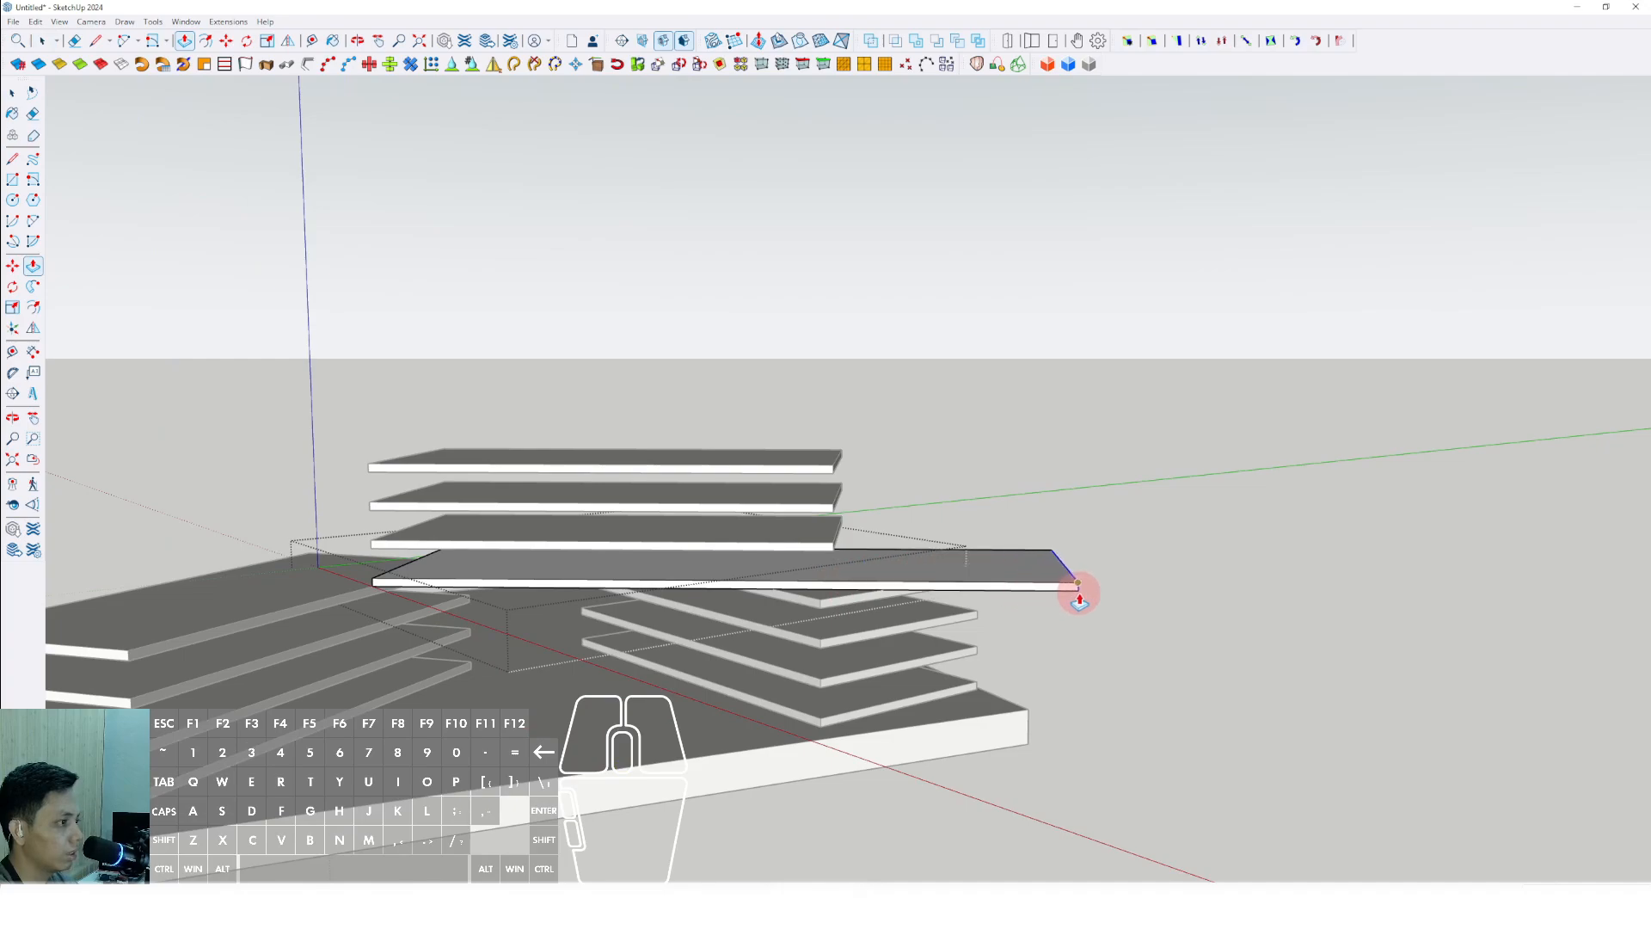
pyautogui.press('space')
# Extend the same end of the three slabs above to match the length of the lowest slab
pyautogui.doubleClick(832, 547)
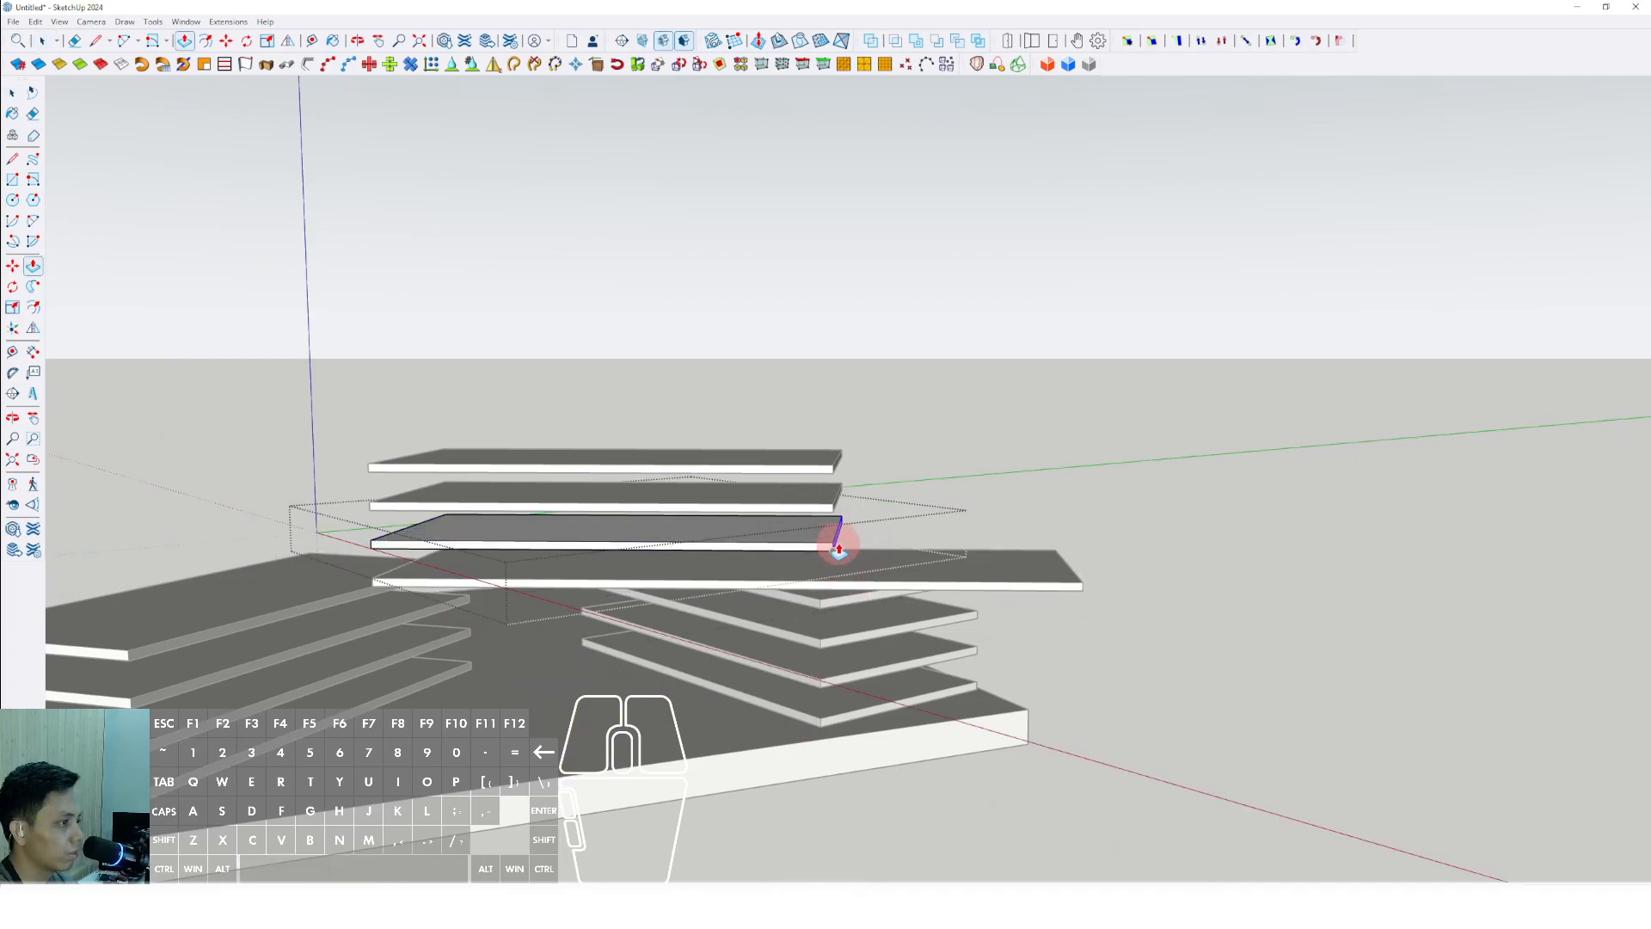
pyautogui.doubleClick(821, 499)
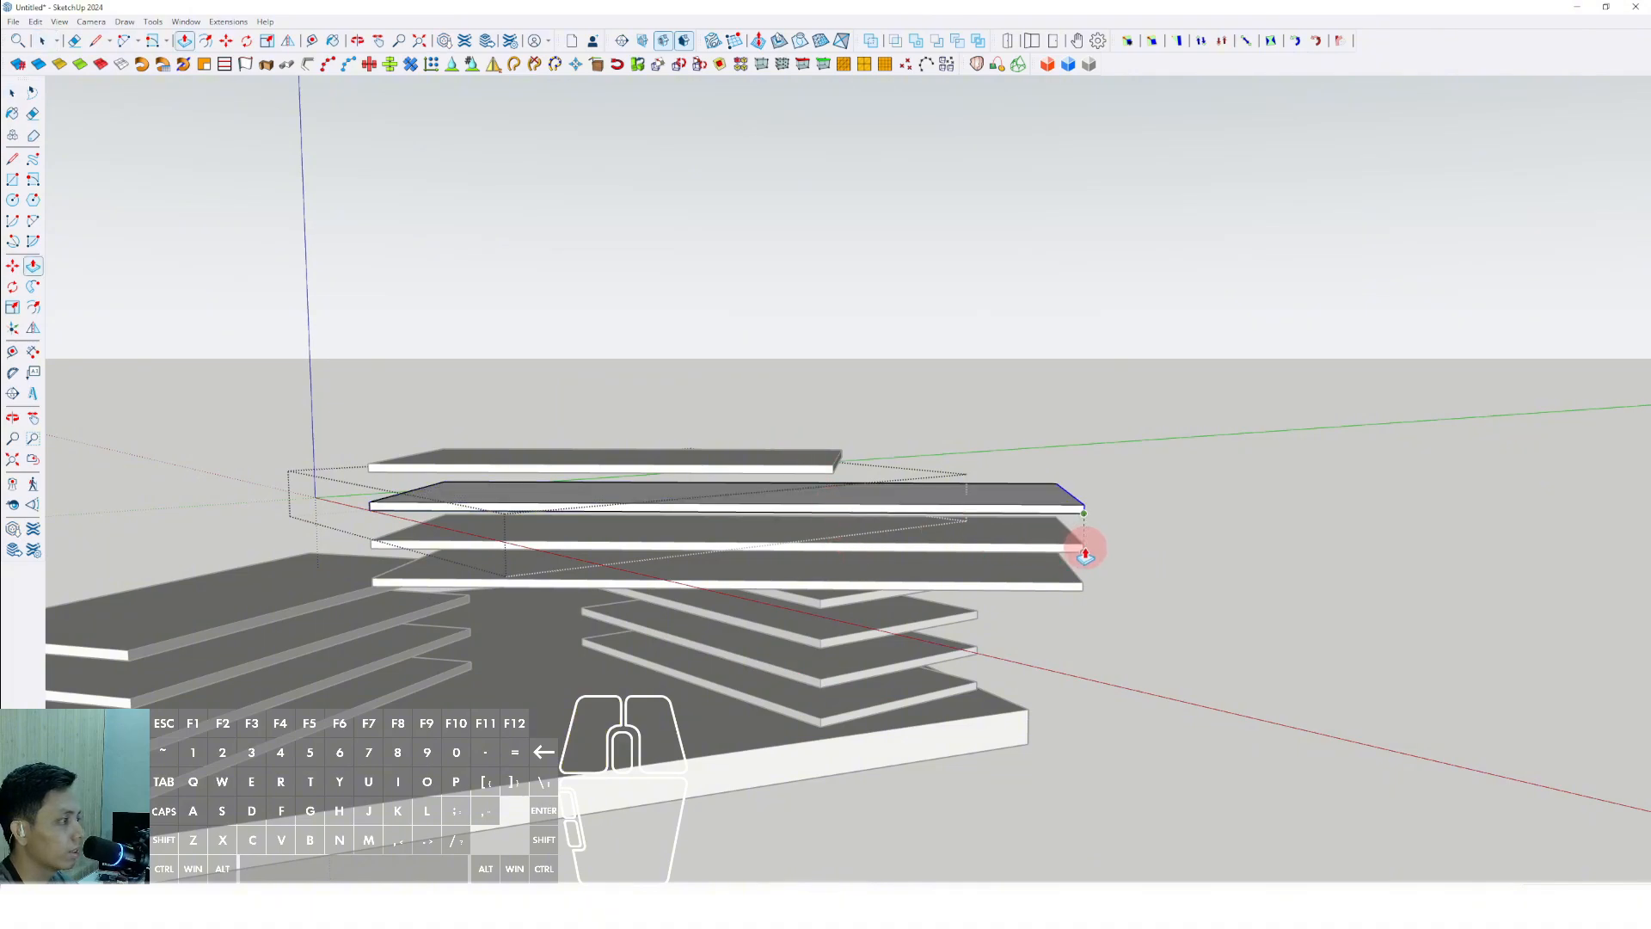
pyautogui.press('space')
pyautogui.doubleClick(815, 467)
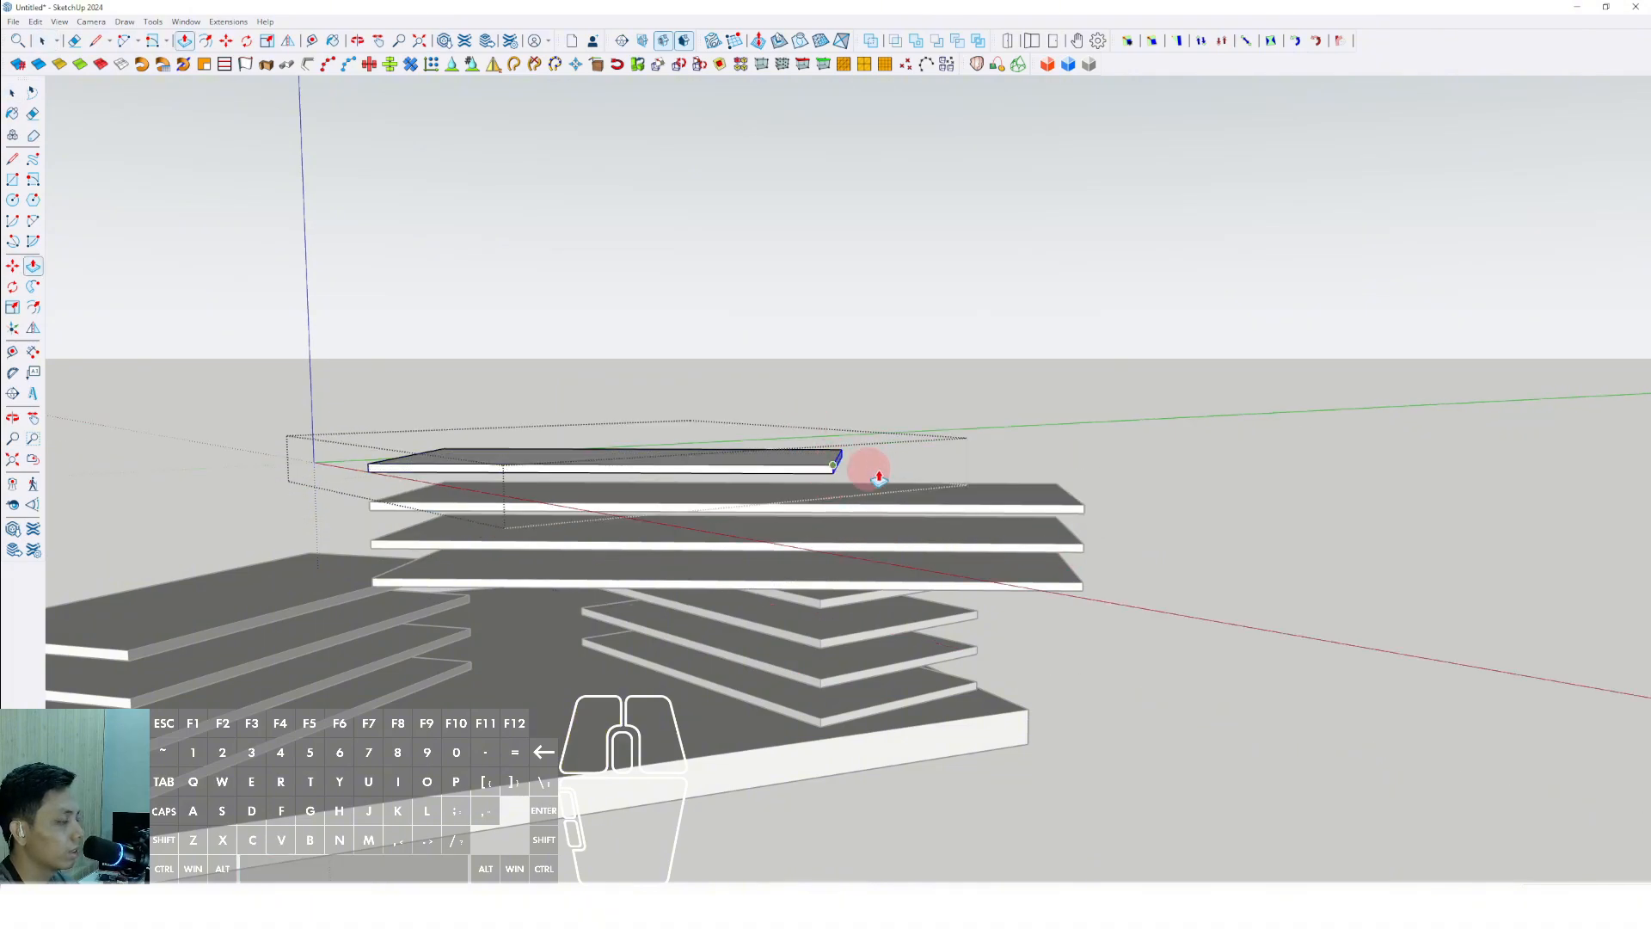
pyautogui.press('space')
# Extend the opposite end of the upper stack's lowest slab outward over the lower stack with Push/Pull
pyautogui.moveTo(1080, 514); pyautogui.dragTo(656, 487, button='middle')
pyautogui.click(692, 505)
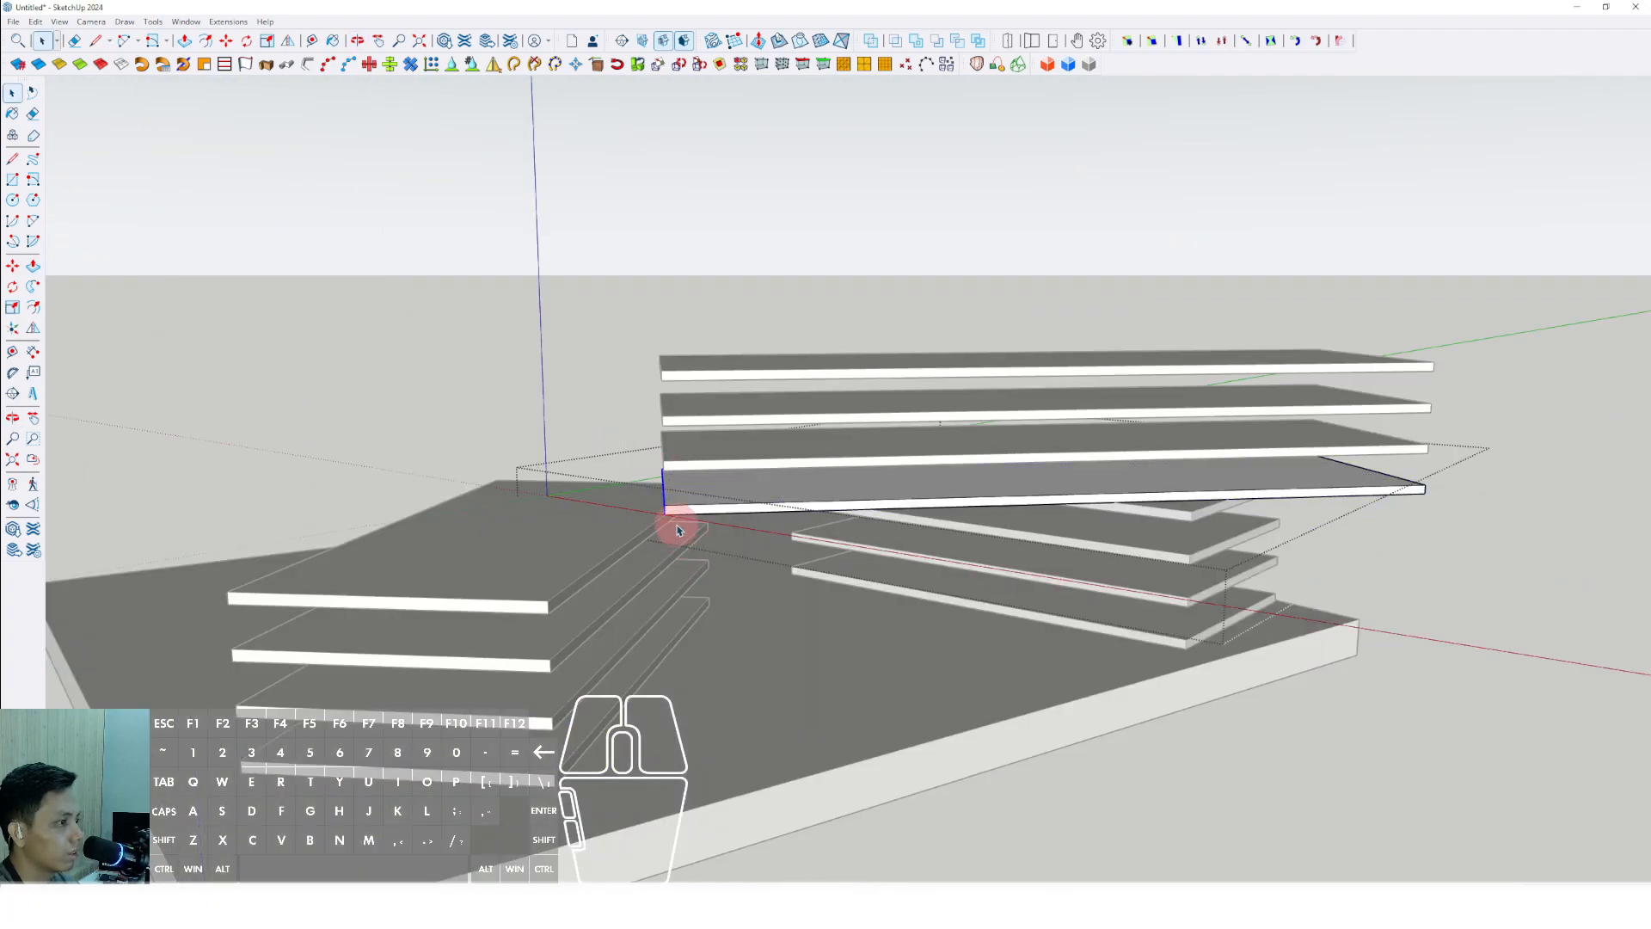
pyautogui.press('space')
# Extend the opposite ends of the other three upper-stack slabs to align with the lowest slab
pyautogui.doubleClick(682, 465)
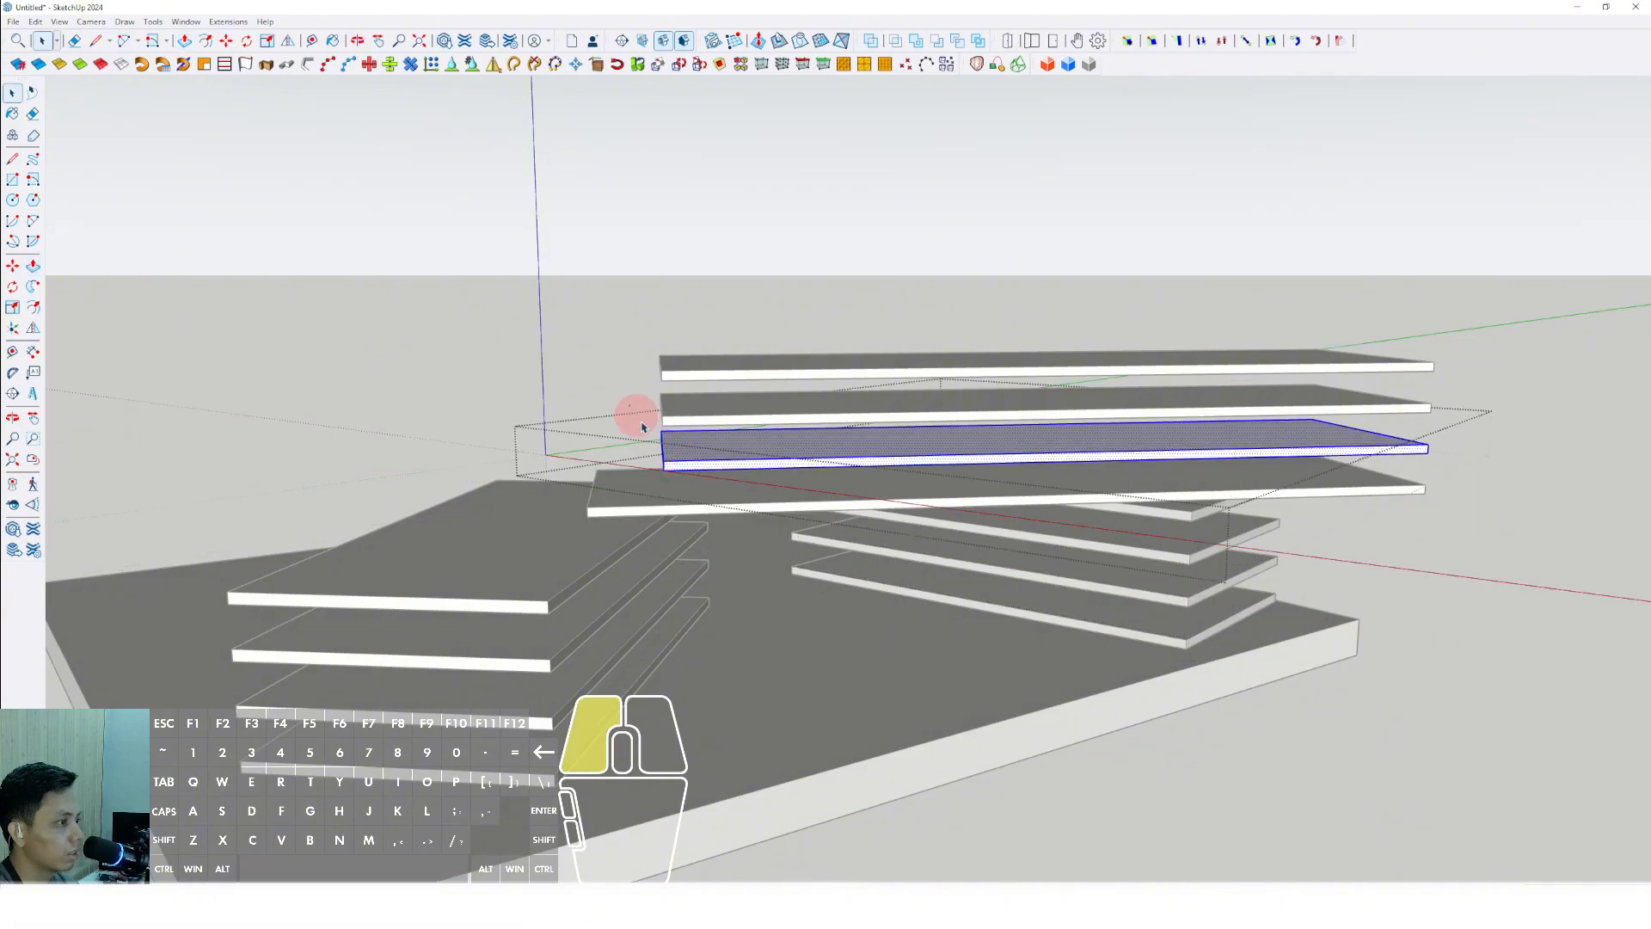
pyautogui.press('p')
pyautogui.press('space')
pyautogui.doubleClick(682, 403)
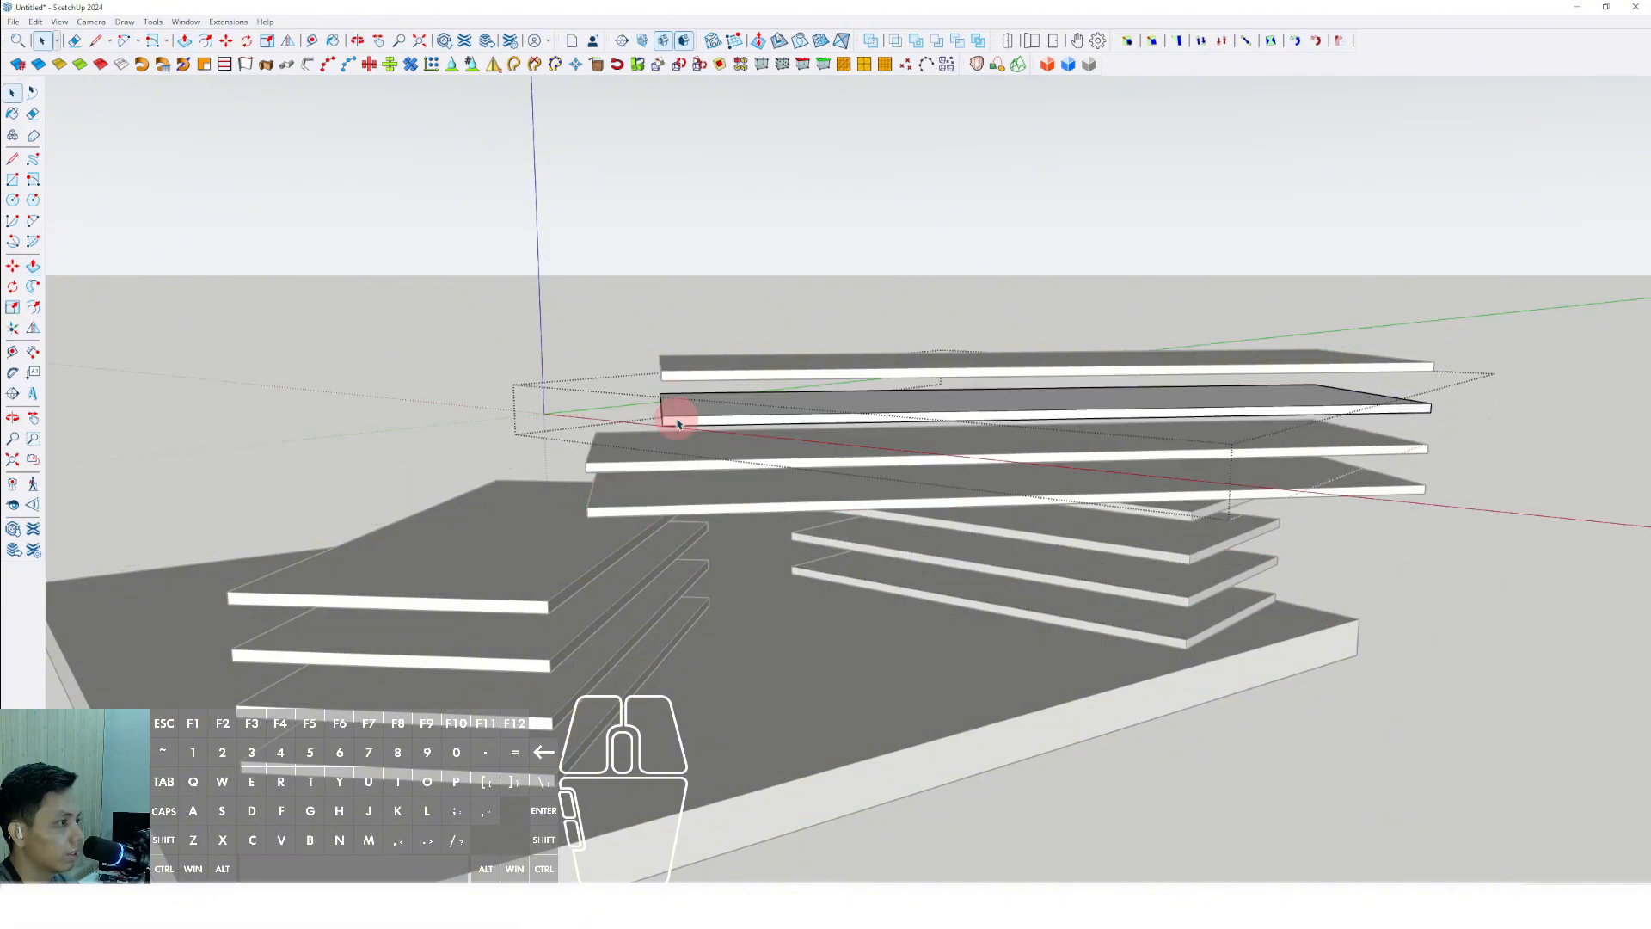
pyautogui.press('space')
pyautogui.doubleClick(671, 370)
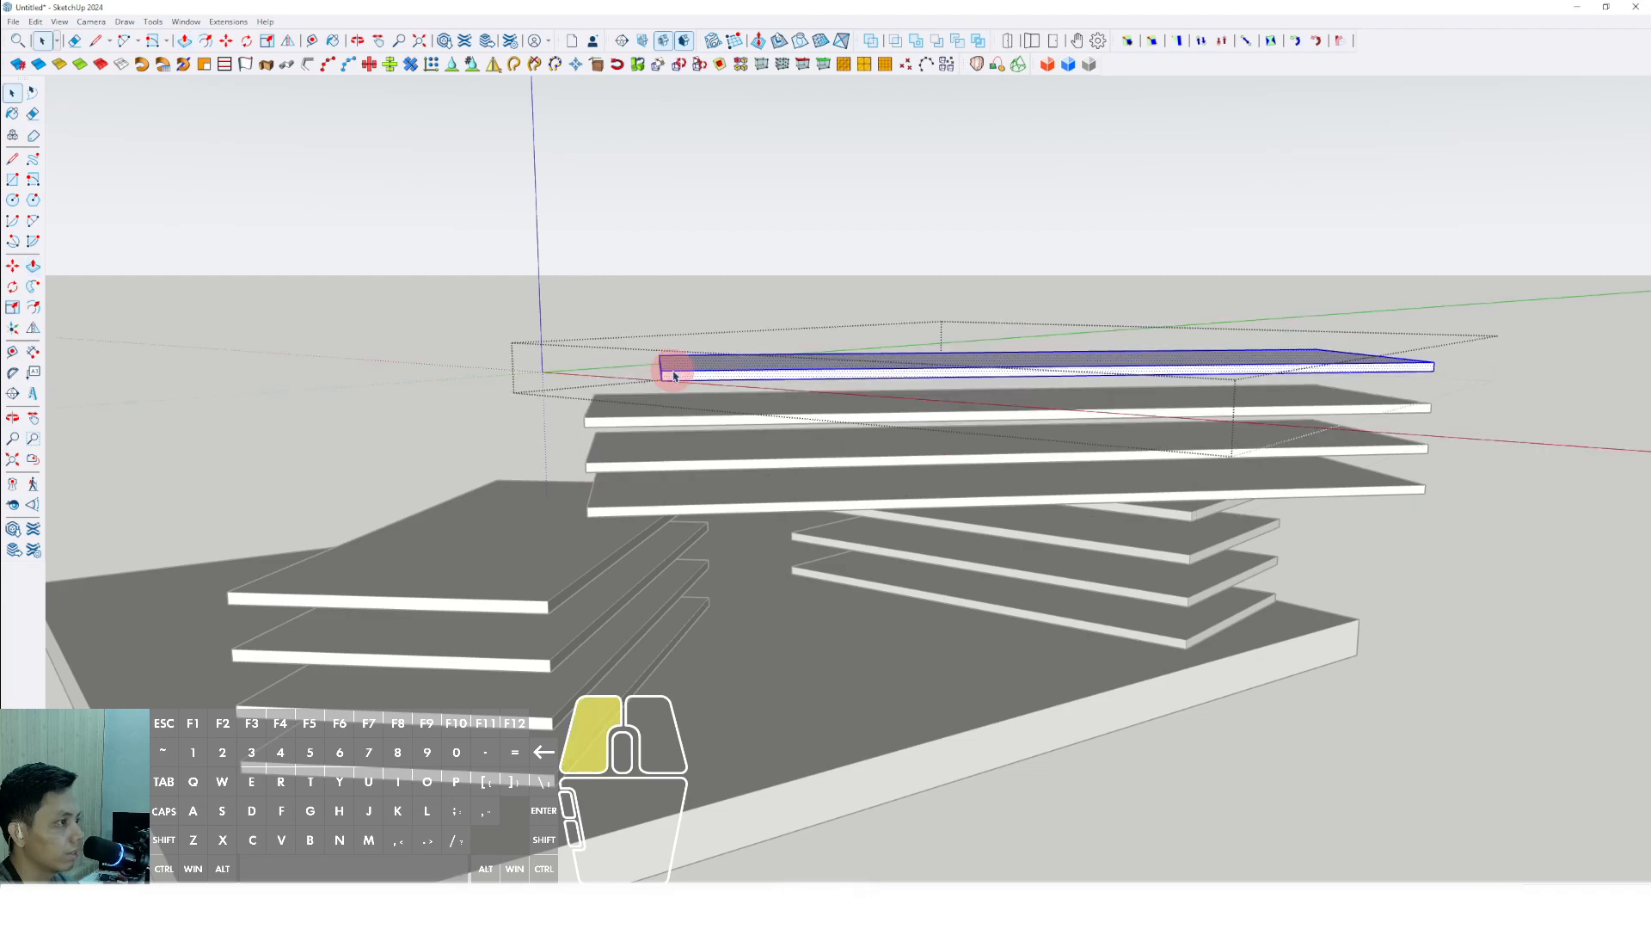
pyautogui.press('v')
pyautogui.click(583, 420)
pyautogui.scroll(-3, 605, 424)
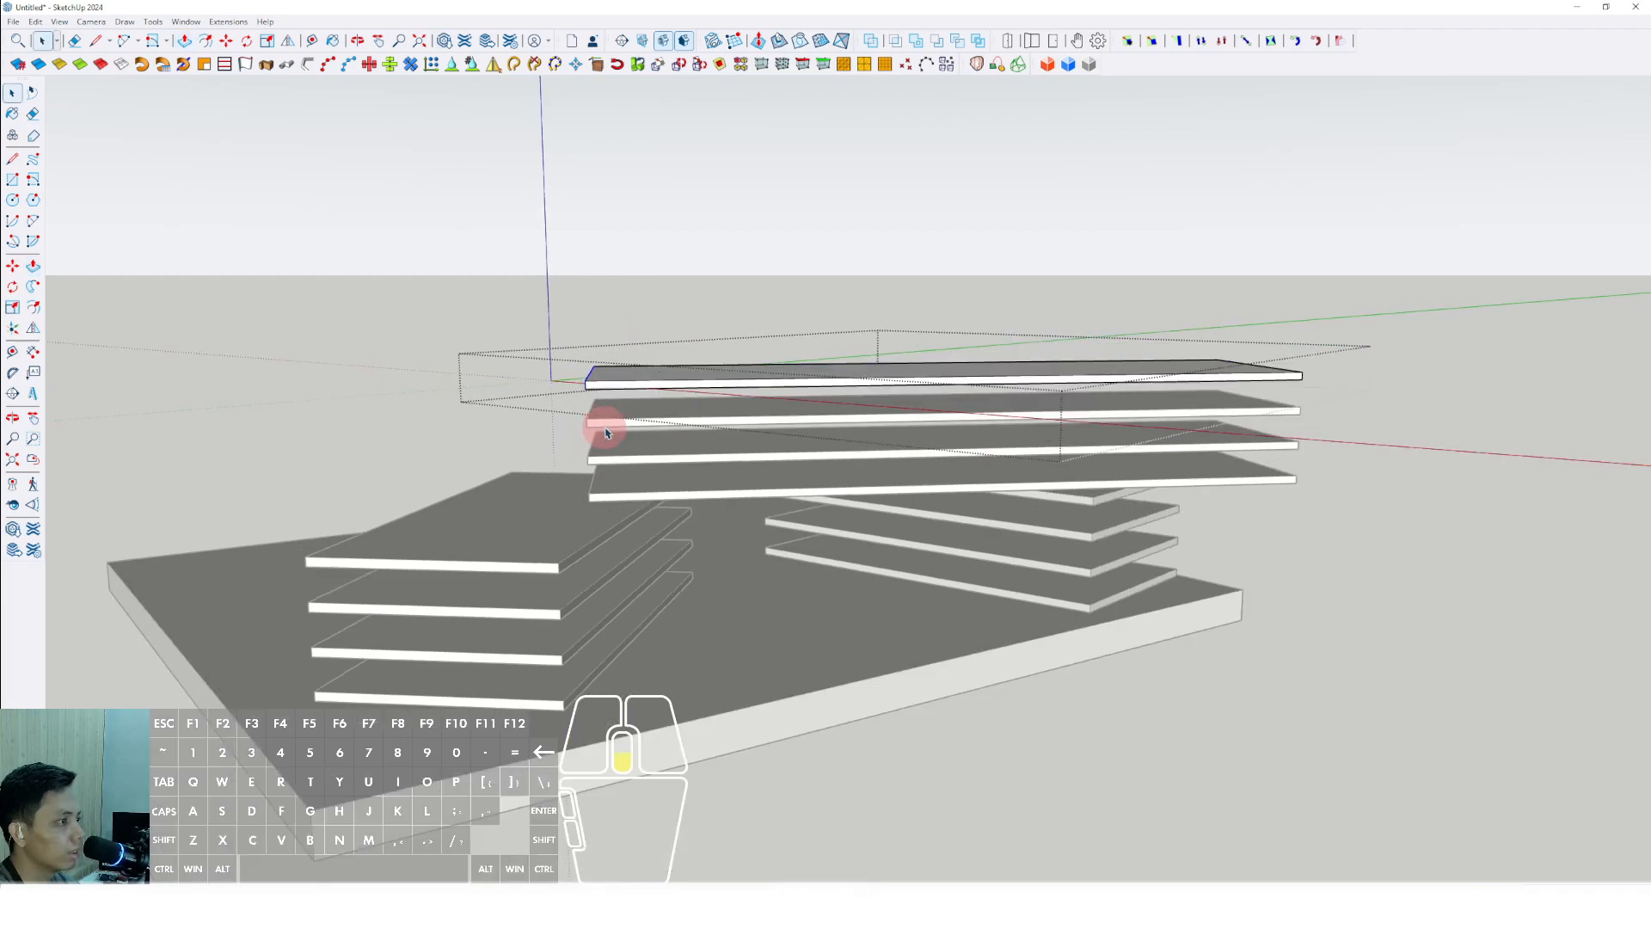
pyautogui.moveTo(605, 423); pyautogui.dragTo(700, 512, button='middle')
pyautogui.press('space')
# Enlarge the base slab by extending its front face and one side face outward with Push/Pull
pyautogui.click(1065, 353)
pyautogui.moveTo(1066, 354); pyautogui.dragTo(634, 545, button='middle')
pyautogui.click(630, 557)
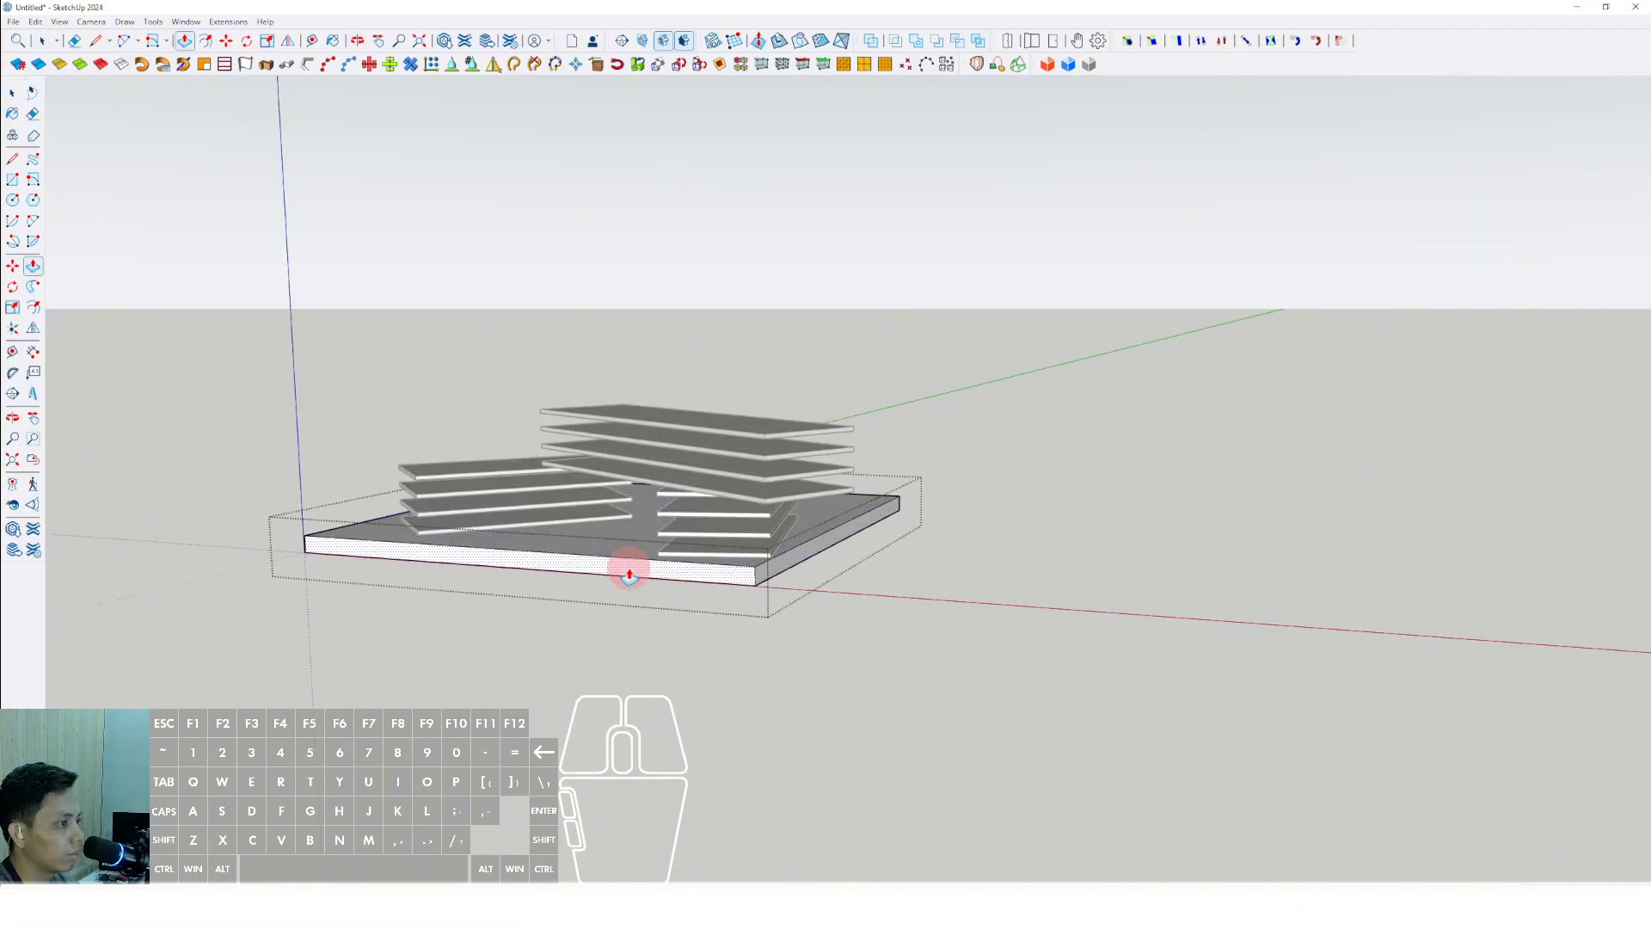
pyautogui.moveTo(629, 573); pyautogui.dragTo(472, 656)
pyautogui.press('space')
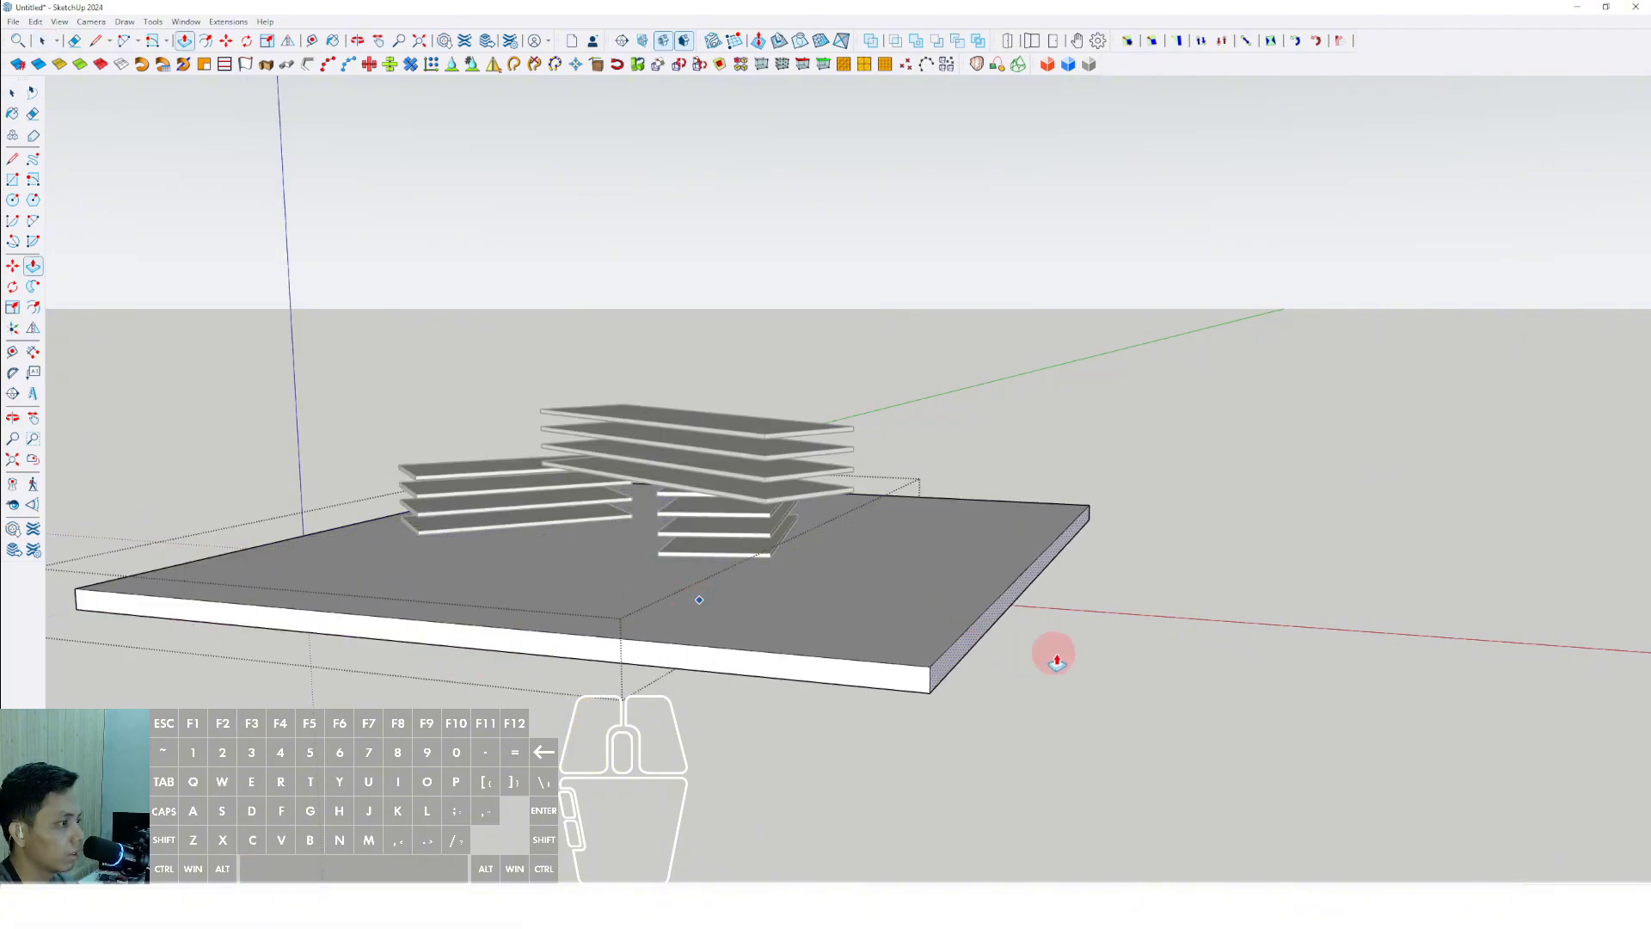
pyautogui.click(1055, 652)
pyautogui.press('space')
pyautogui.keyDown('shift'); pyautogui.moveTo(465, 572); pyautogui.dragTo(757, 550, button='middle'); pyautogui.keyUp('shift')
pyautogui.click(951, 295)
# Draw a rotated rectangle over the top slab of the upper stack, snapping to the slab's corners
pyautogui.moveTo(951, 294); pyautogui.dragTo(683, 525, button='middle')
pyautogui.moveTo(680, 572)
pyautogui.mouseDown(button='middle')
pyautogui.moveTo(683, 616)
pyautogui.moveTo(770, 527)
pyautogui.moveTo(911, 479)
pyautogui.moveTo(782, 519)
pyautogui.moveTo(756, 689)
pyautogui.moveTo(671, 656)
pyautogui.moveTo(665, 622)
pyautogui.moveTo(1106, 560)
pyautogui.moveTo(1058, 597)
pyautogui.moveTo(479, 671)
pyautogui.moveTo(275, 605)
pyautogui.moveTo(977, 719)
pyautogui.moveTo(766, 711)
pyautogui.moveTo(748, 733)
pyautogui.moveTo(847, 680)
pyautogui.moveTo(804, 695)
pyautogui.moveTo(748, 602)
pyautogui.moveTo(147, 350)
pyautogui.mouseUp(button='middle')
pyautogui.press('space')
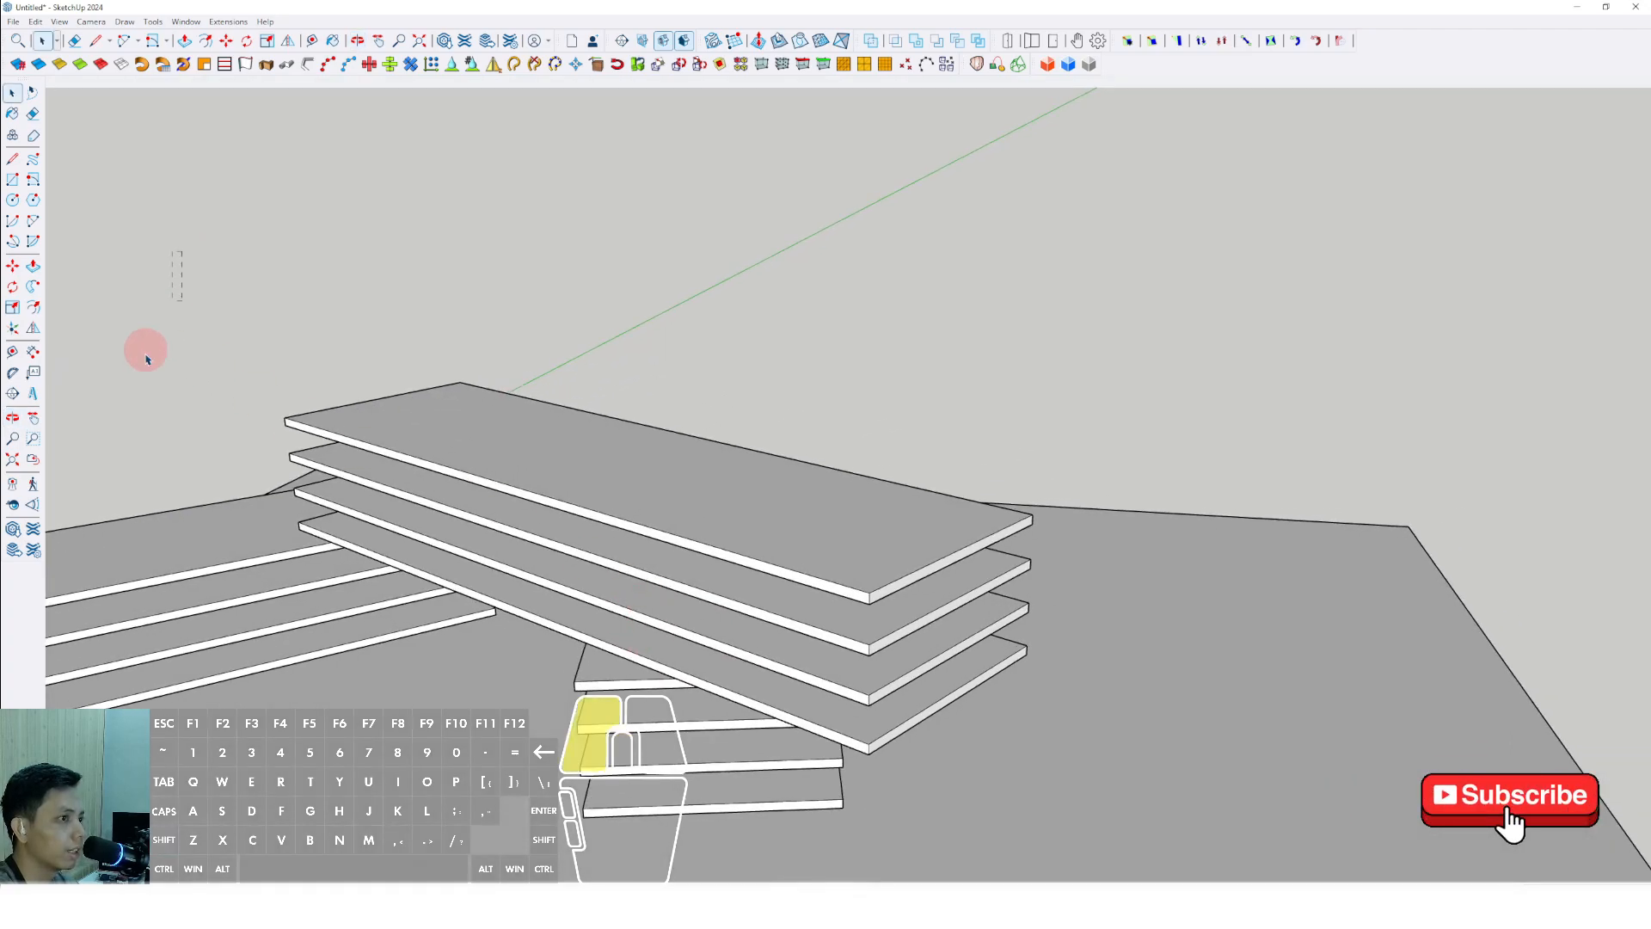
pyautogui.click(33, 181)
pyautogui.moveTo(882, 620); pyautogui.dragTo(821, 688, button='middle')
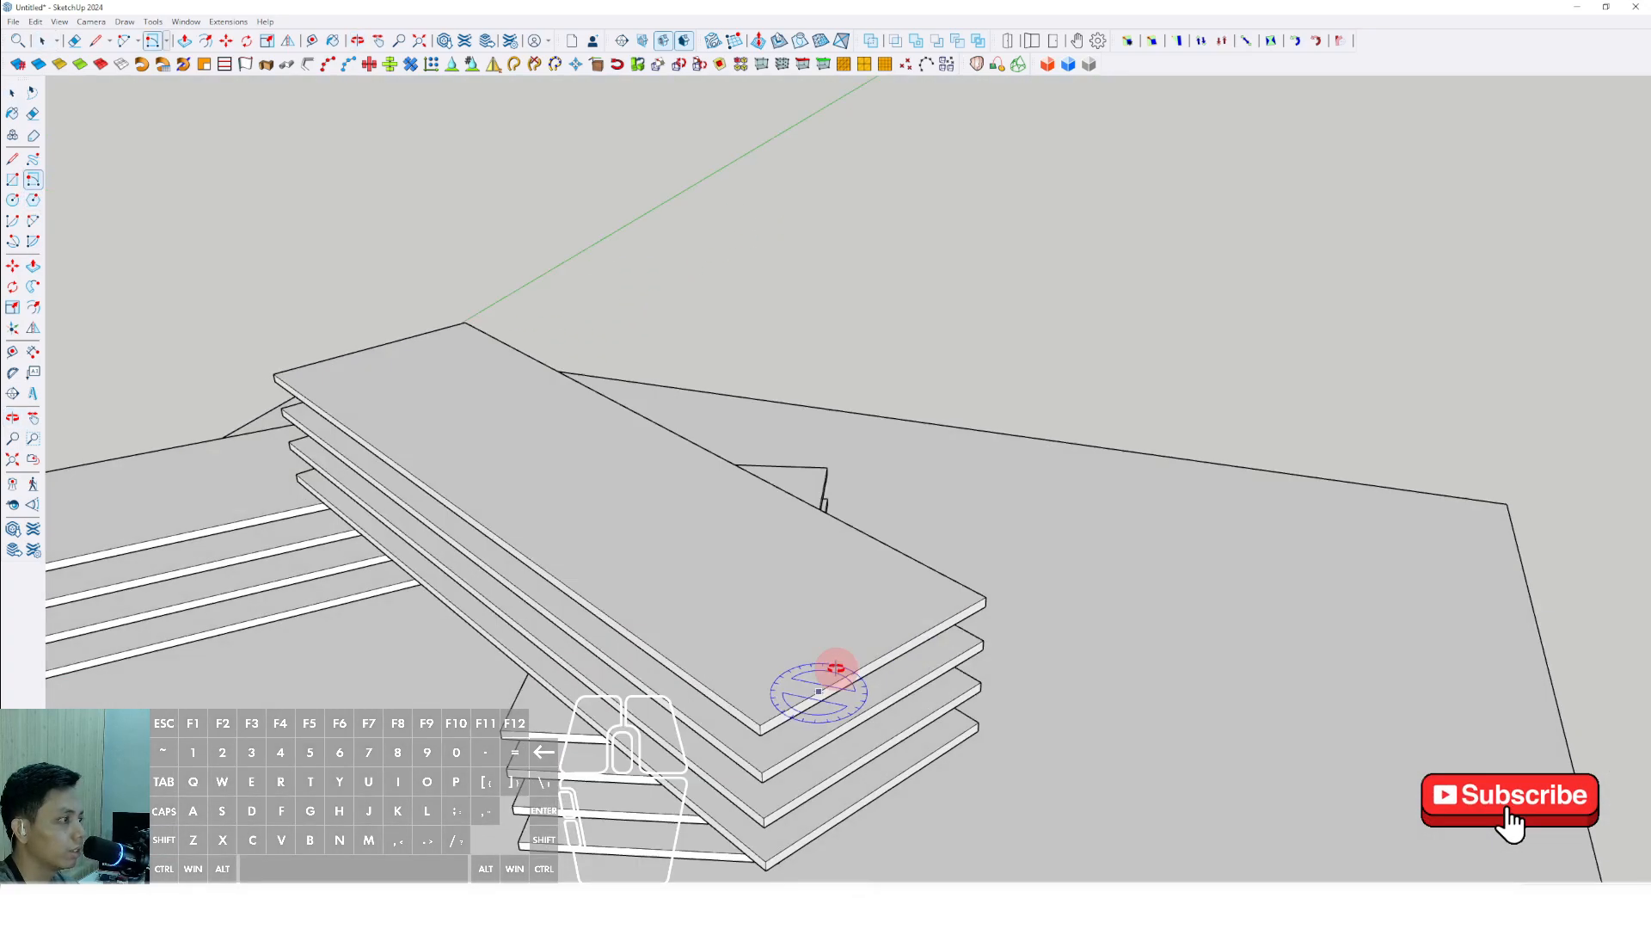
pyautogui.scroll(1, 911, 589)
pyautogui.click(997, 605)
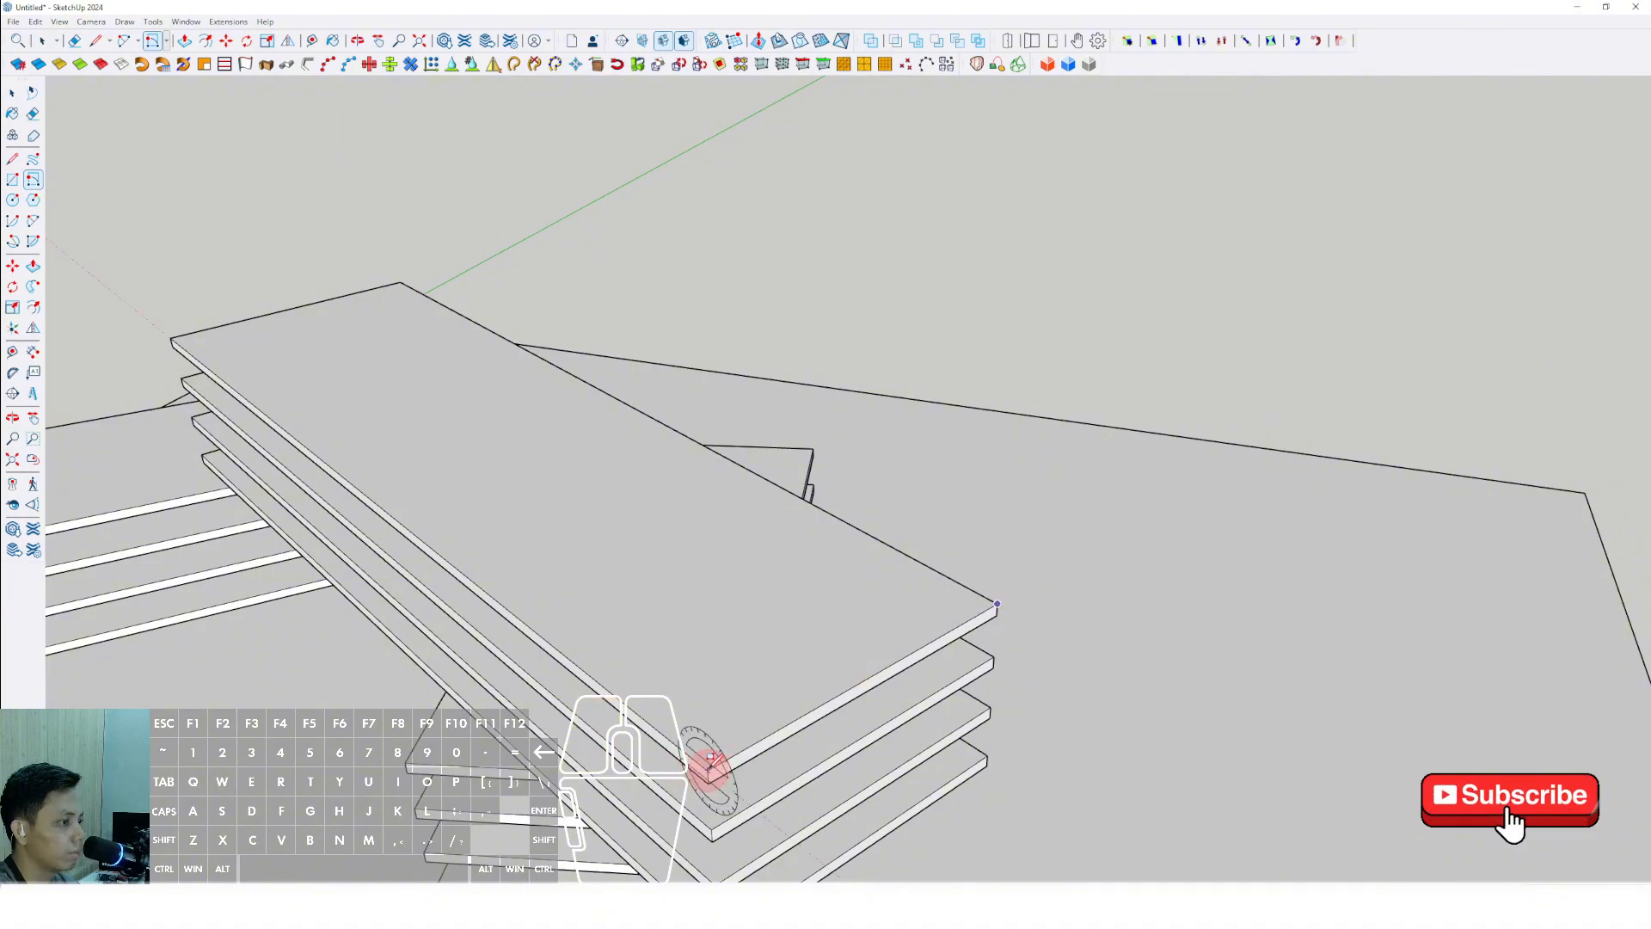
pyautogui.scroll(-1, 442, 553)
pyautogui.scroll(2, 211, 369)
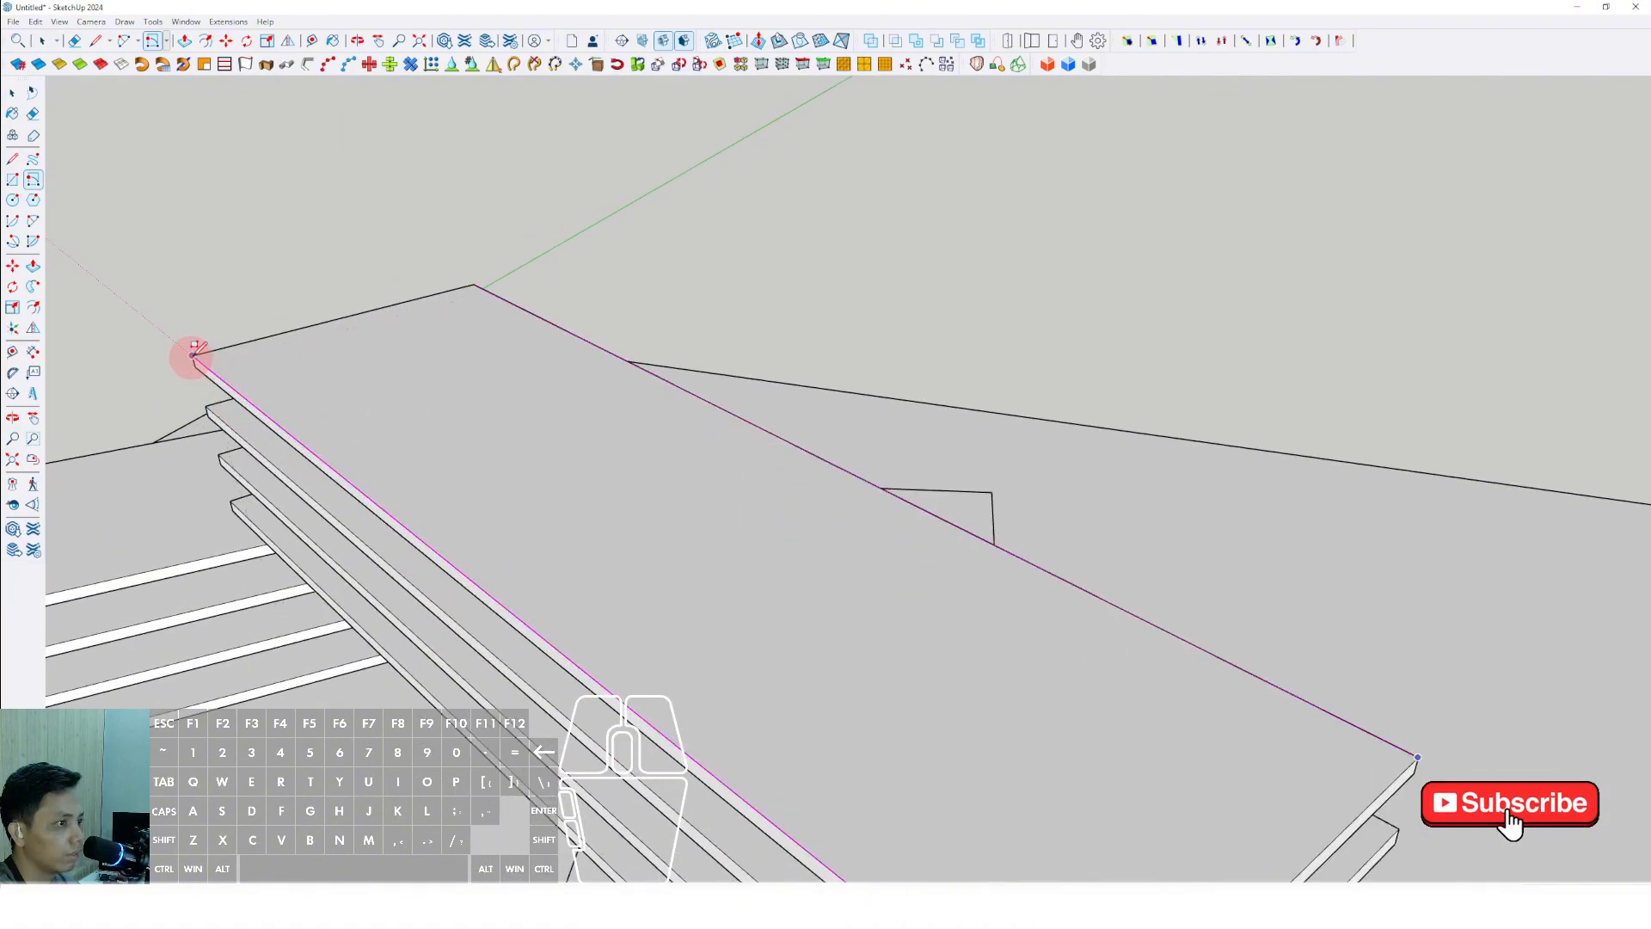
pyautogui.click(191, 356)
pyautogui.press('space')
# Offset the rectangle on the upper stack slightly outward to form a thin border around it
pyautogui.scroll(-3, 417, 456)
pyautogui.moveTo(713, 588)
pyautogui.keyDown('shift'); pyautogui.mouseDown(button='middle')
pyautogui.moveTo(616, 542)
pyautogui.moveTo(804, 555)
pyautogui.mouseUp(button='middle'); pyautogui.keyUp('shift')
pyautogui.doubleClick(667, 522)
pyautogui.scroll(2, 808, 530)
pyautogui.press('f')
pyautogui.click(764, 477)
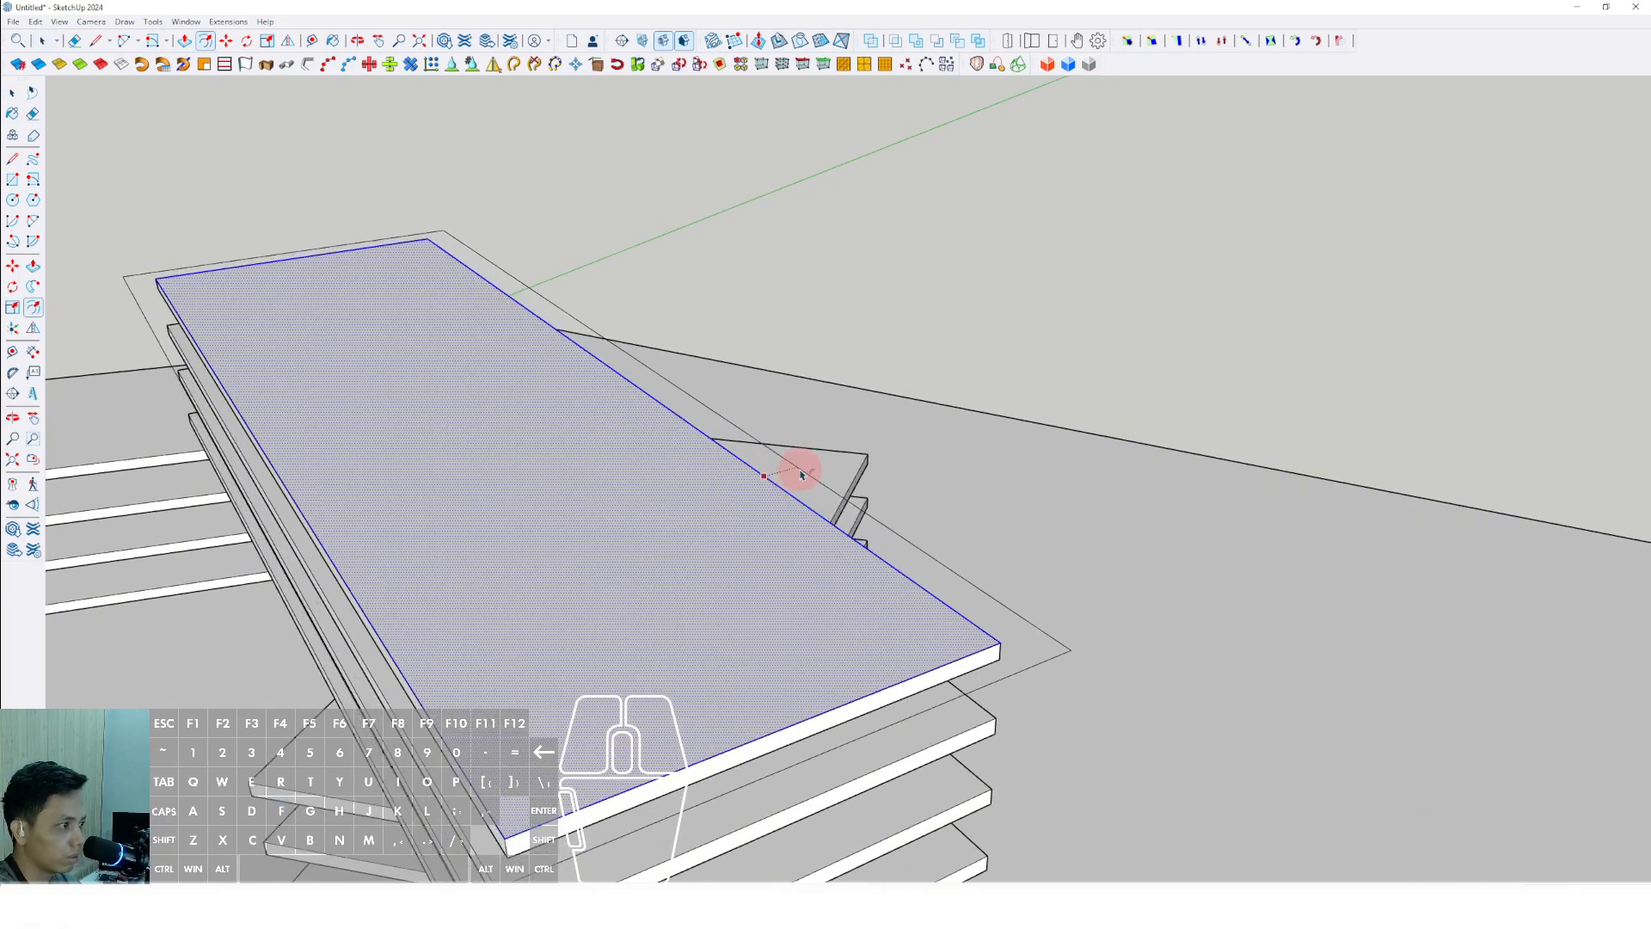
pyautogui.press('space')
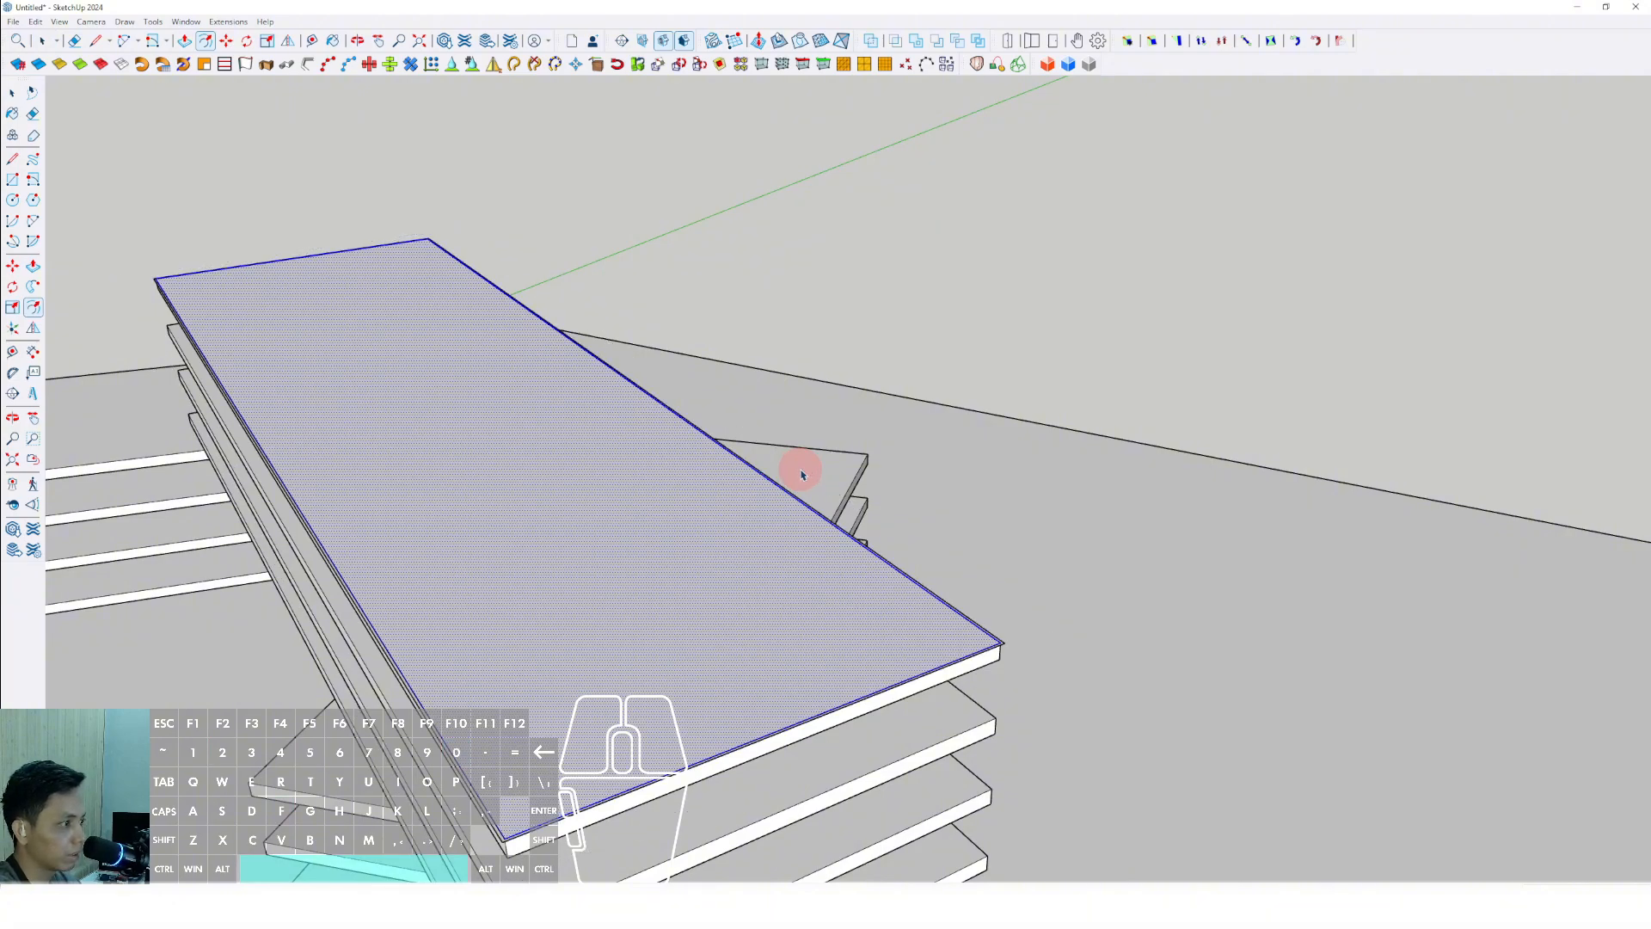
# Push/Pull the thin border down to the lowest slab of the upper stack to form enclosing walls
pyautogui.scroll(5, 989, 635)
pyautogui.scroll(1, 1109, 658)
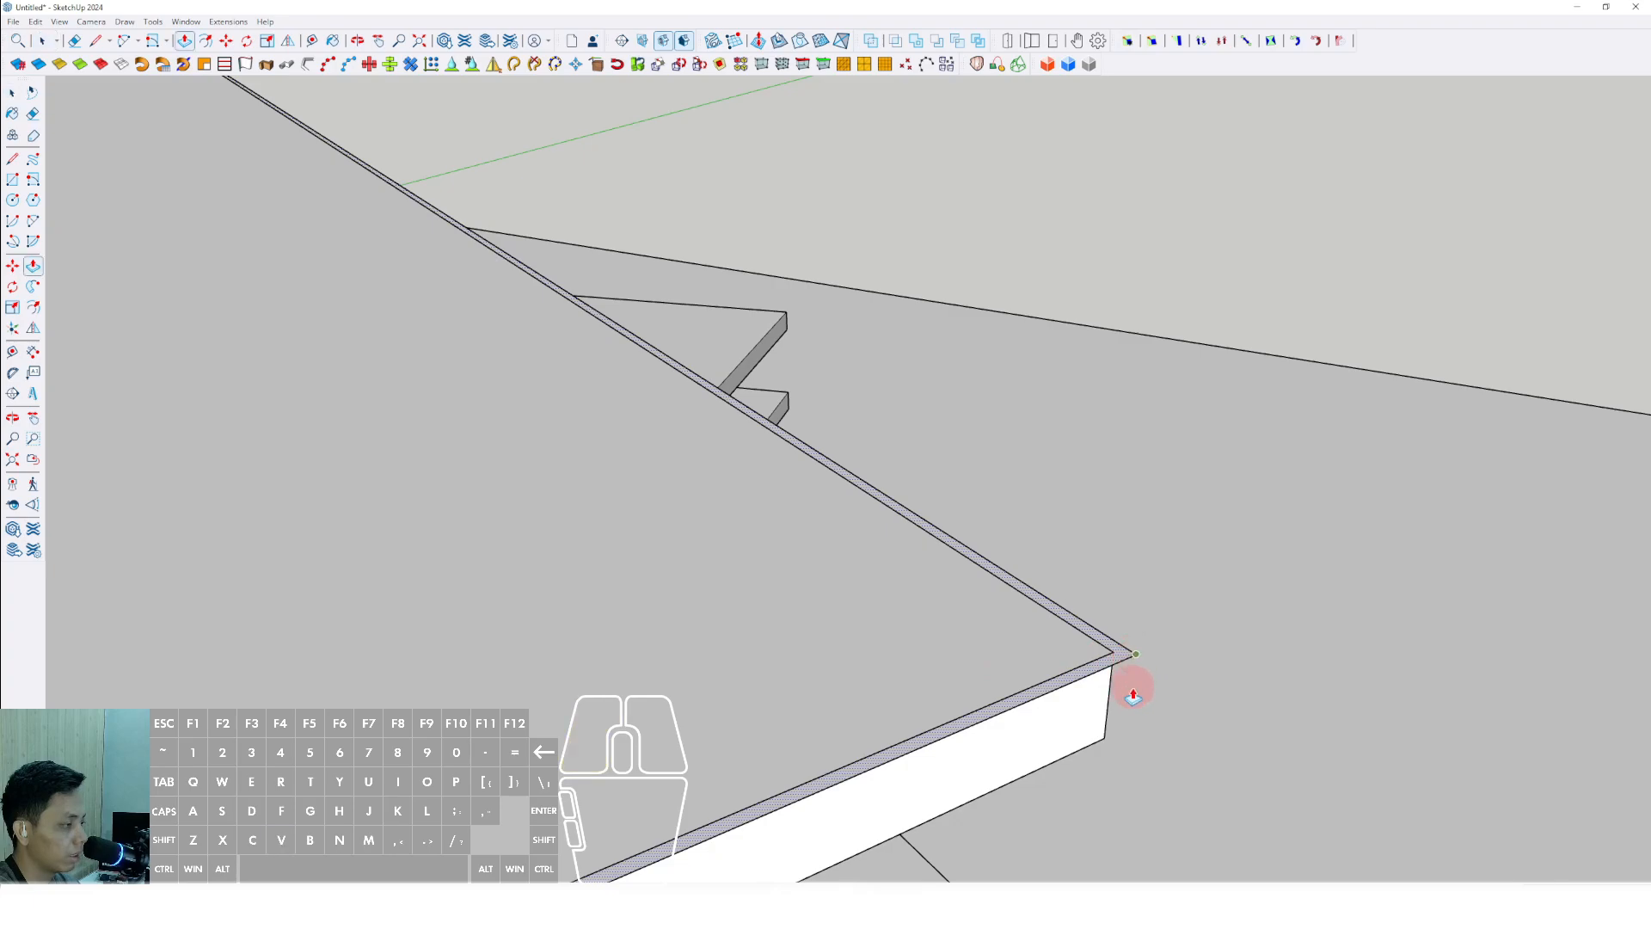
pyautogui.moveTo(1134, 694); pyautogui.dragTo(972, 387, button='middle')
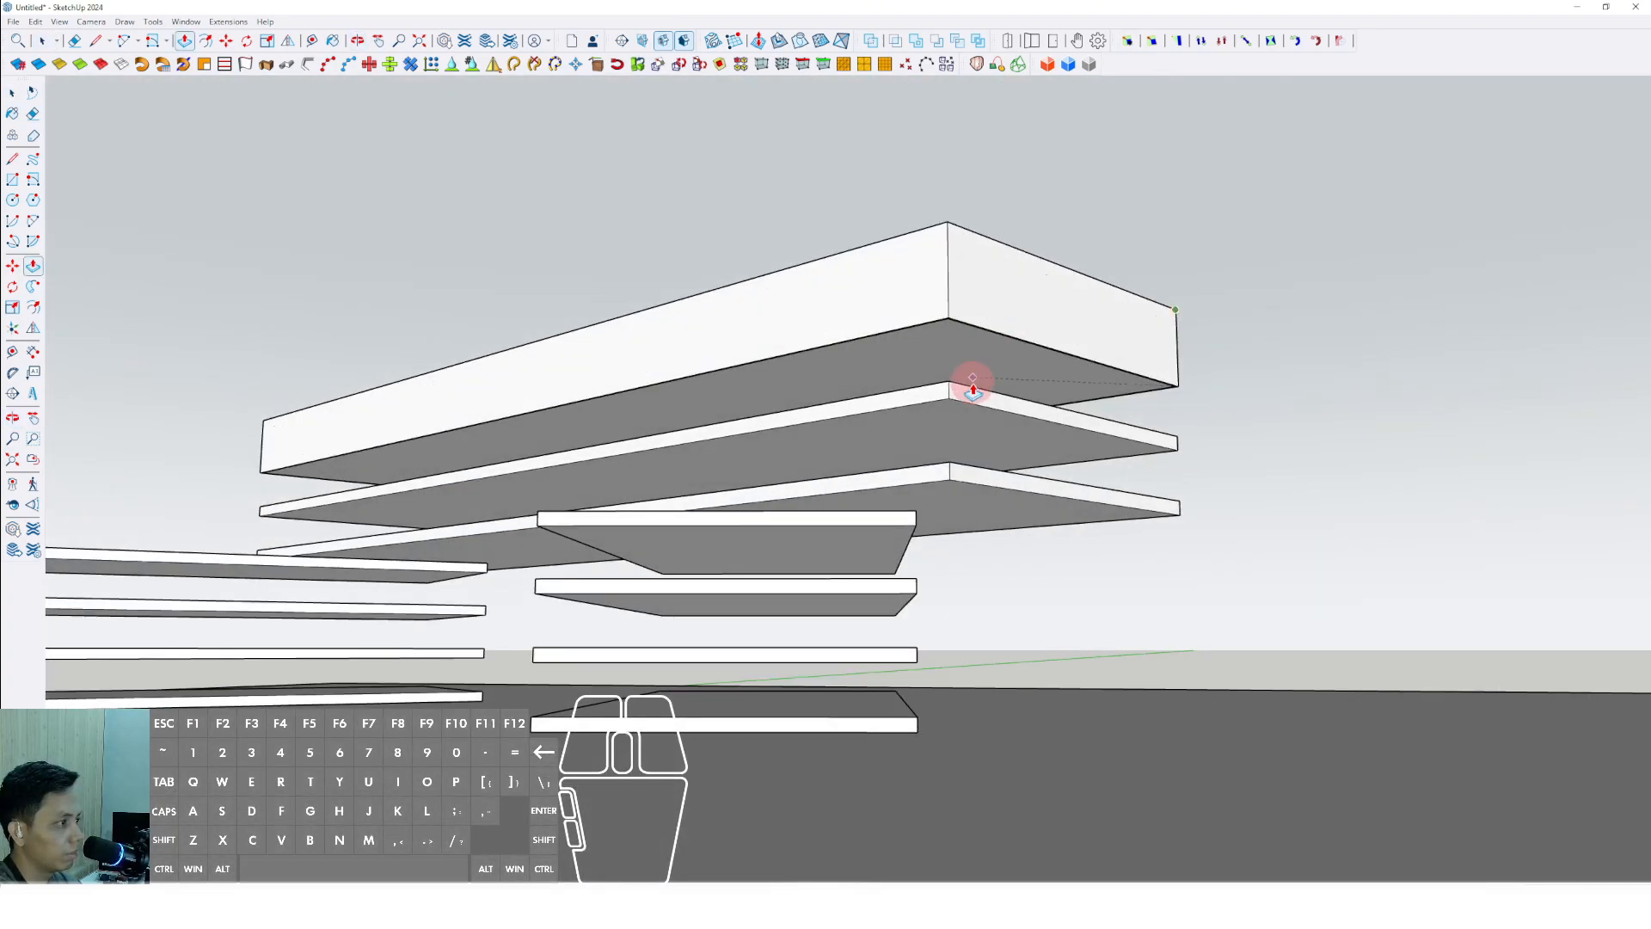
pyautogui.click(951, 467)
pyautogui.press('space')
pyautogui.scroll(-2, 939, 467)
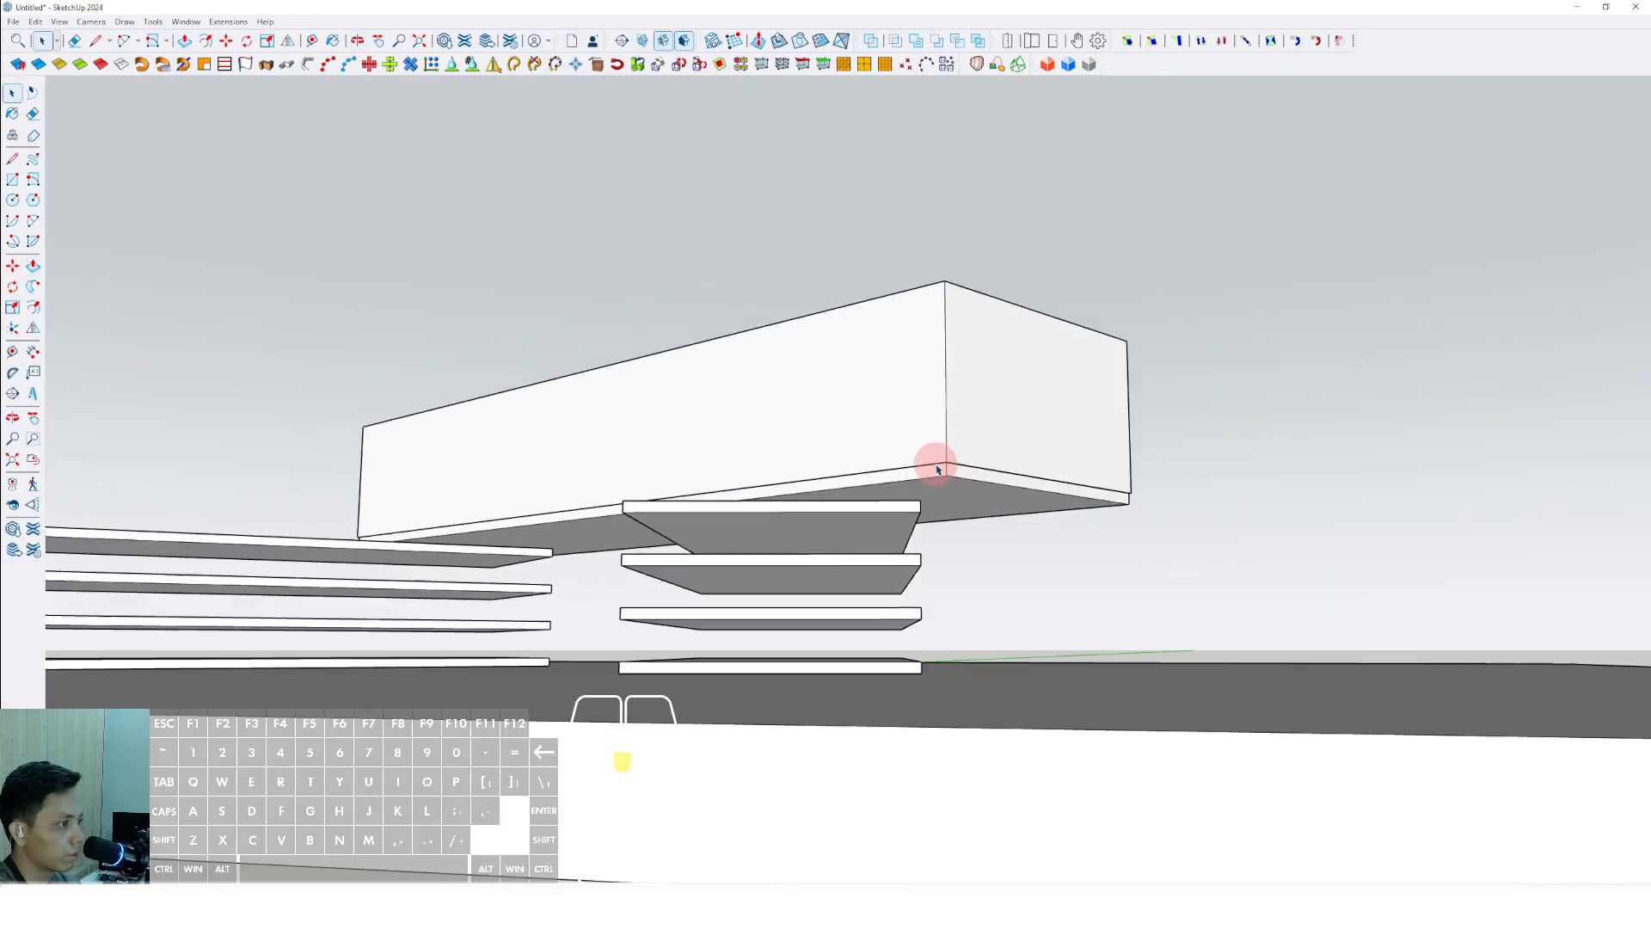
# Select all the connected wall geometry around the upper stack and make it a group
pyautogui.tripleClick(947, 467)
pyautogui.rightClick(947, 467)
pyautogui.click(995, 588)
# Draw a rotated rectangle over the top slab of the original lower stack and select its face
pyautogui.moveTo(995, 587)
pyautogui.mouseDown(button='middle')
pyautogui.moveTo(730, 527)
pyautogui.moveTo(984, 615)
pyautogui.moveTo(685, 539)
pyautogui.moveTo(756, 508)
pyautogui.moveTo(929, 490)
pyautogui.moveTo(966, 493)
pyautogui.moveTo(963, 514)
pyautogui.moveTo(498, 602)
pyautogui.moveTo(224, 324)
pyautogui.mouseUp(button='middle')
pyautogui.click(32, 179)
pyautogui.moveTo(569, 567); pyautogui.dragTo(495, 632, button='middle')
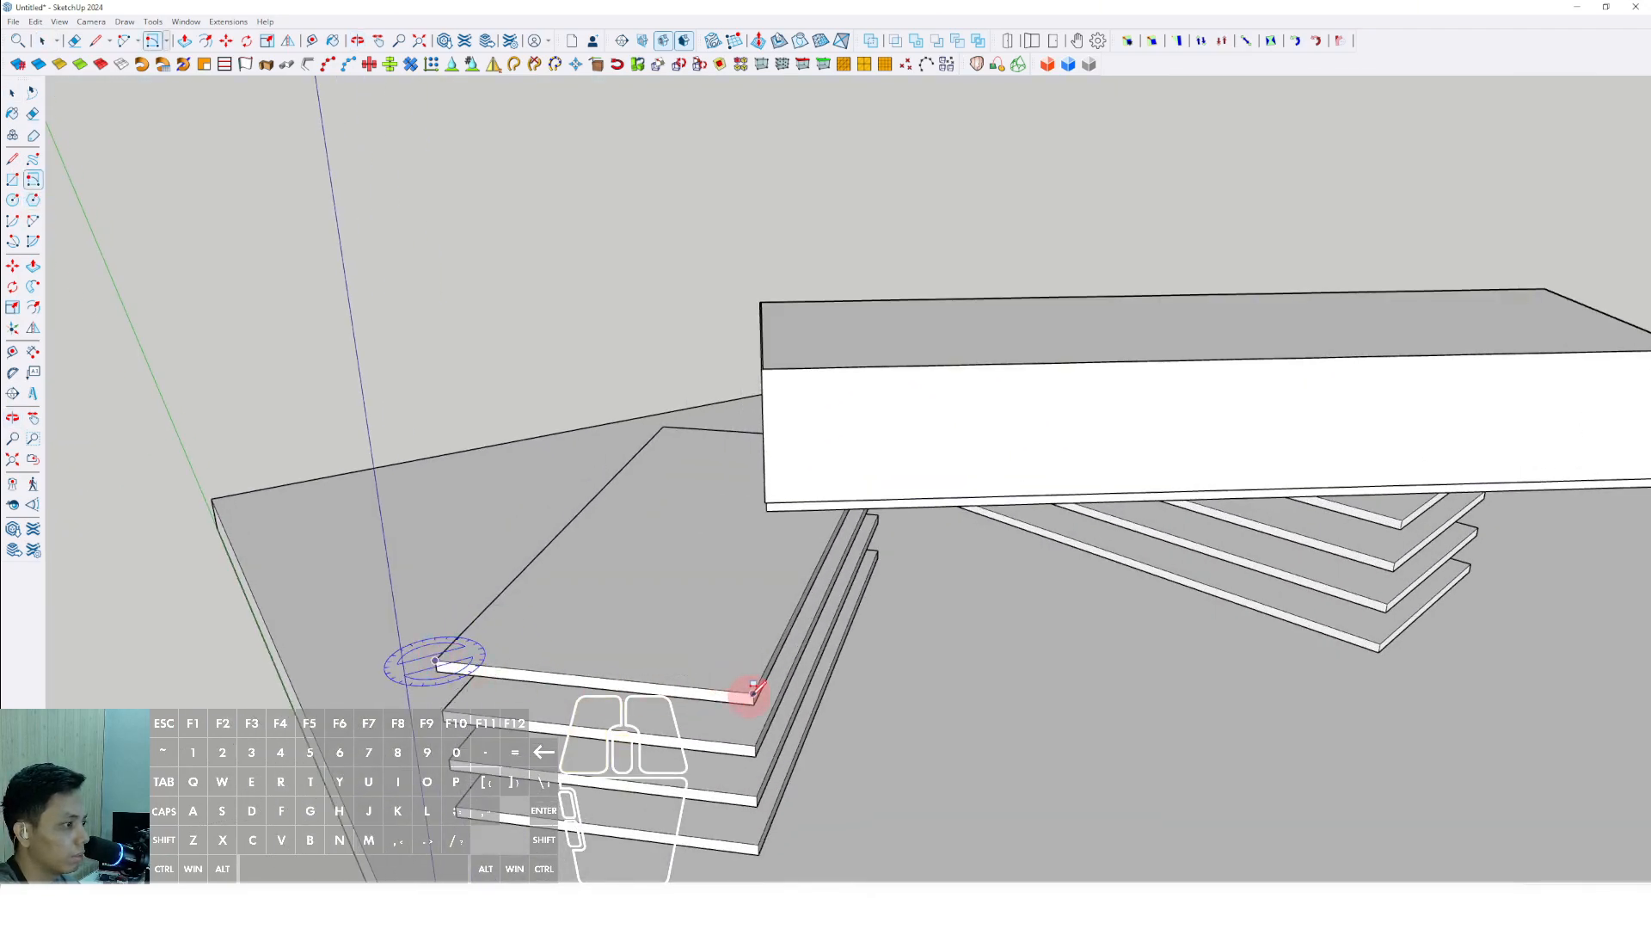
pyautogui.moveTo(753, 688); pyautogui.dragTo(675, 449, button='middle')
pyautogui.moveTo(746, 530); pyautogui.dragTo(811, 564, button='middle')
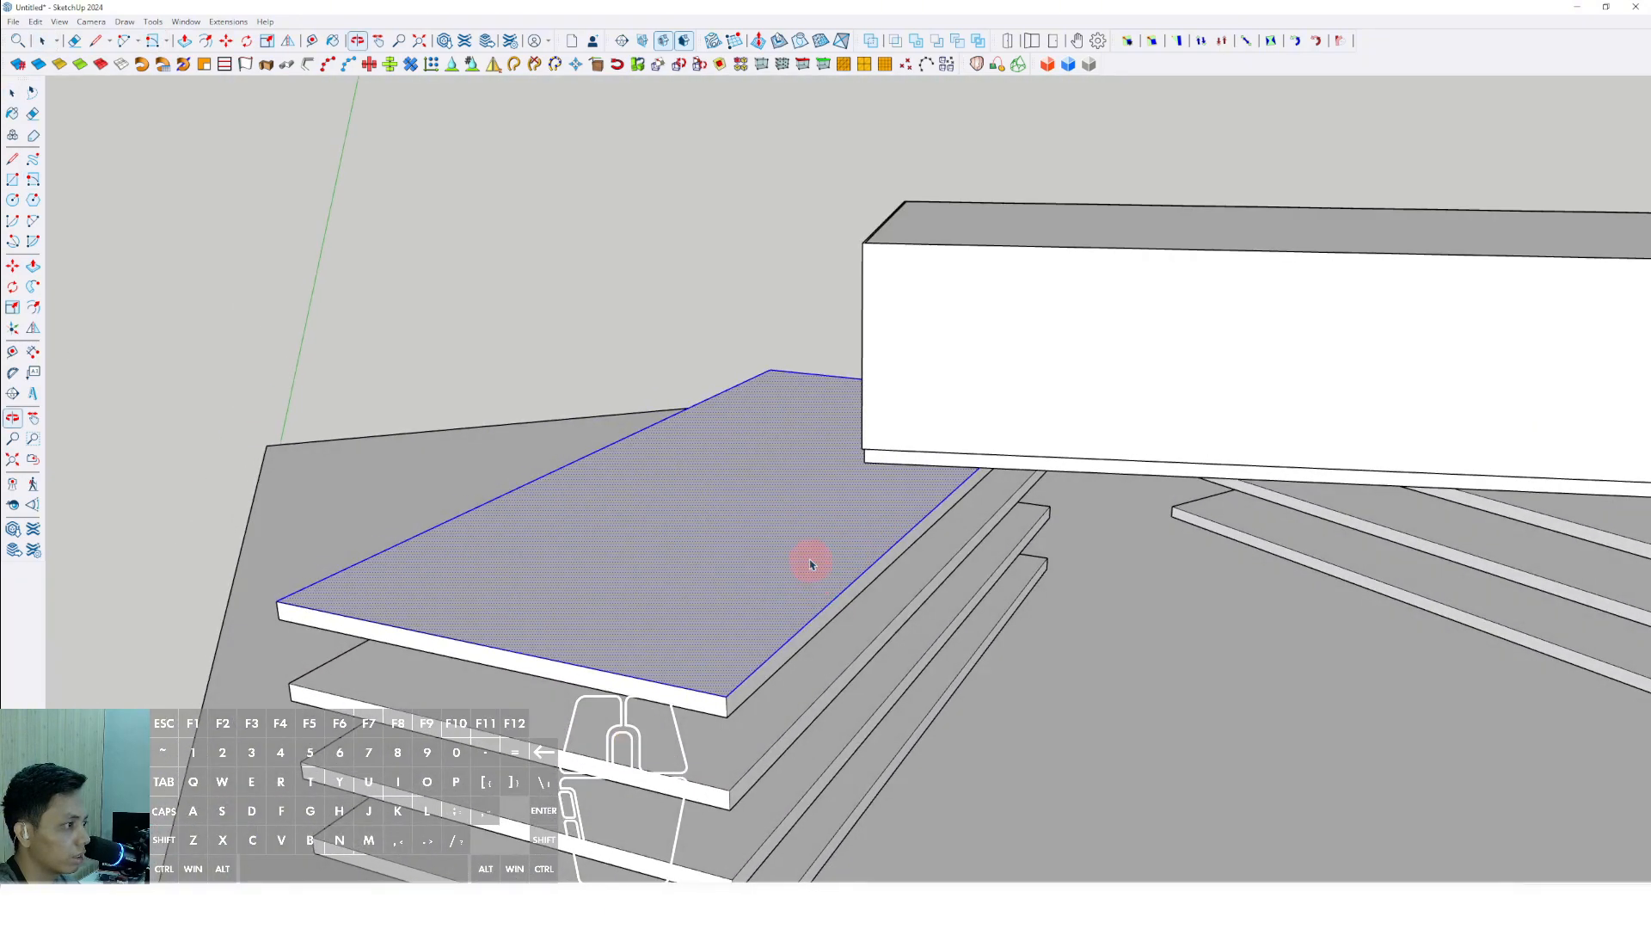
# Offset the lower stack's rectangle slightly outward and erase the inner face to leave a thin border
pyautogui.click(865, 578)
pyautogui.press('Return')
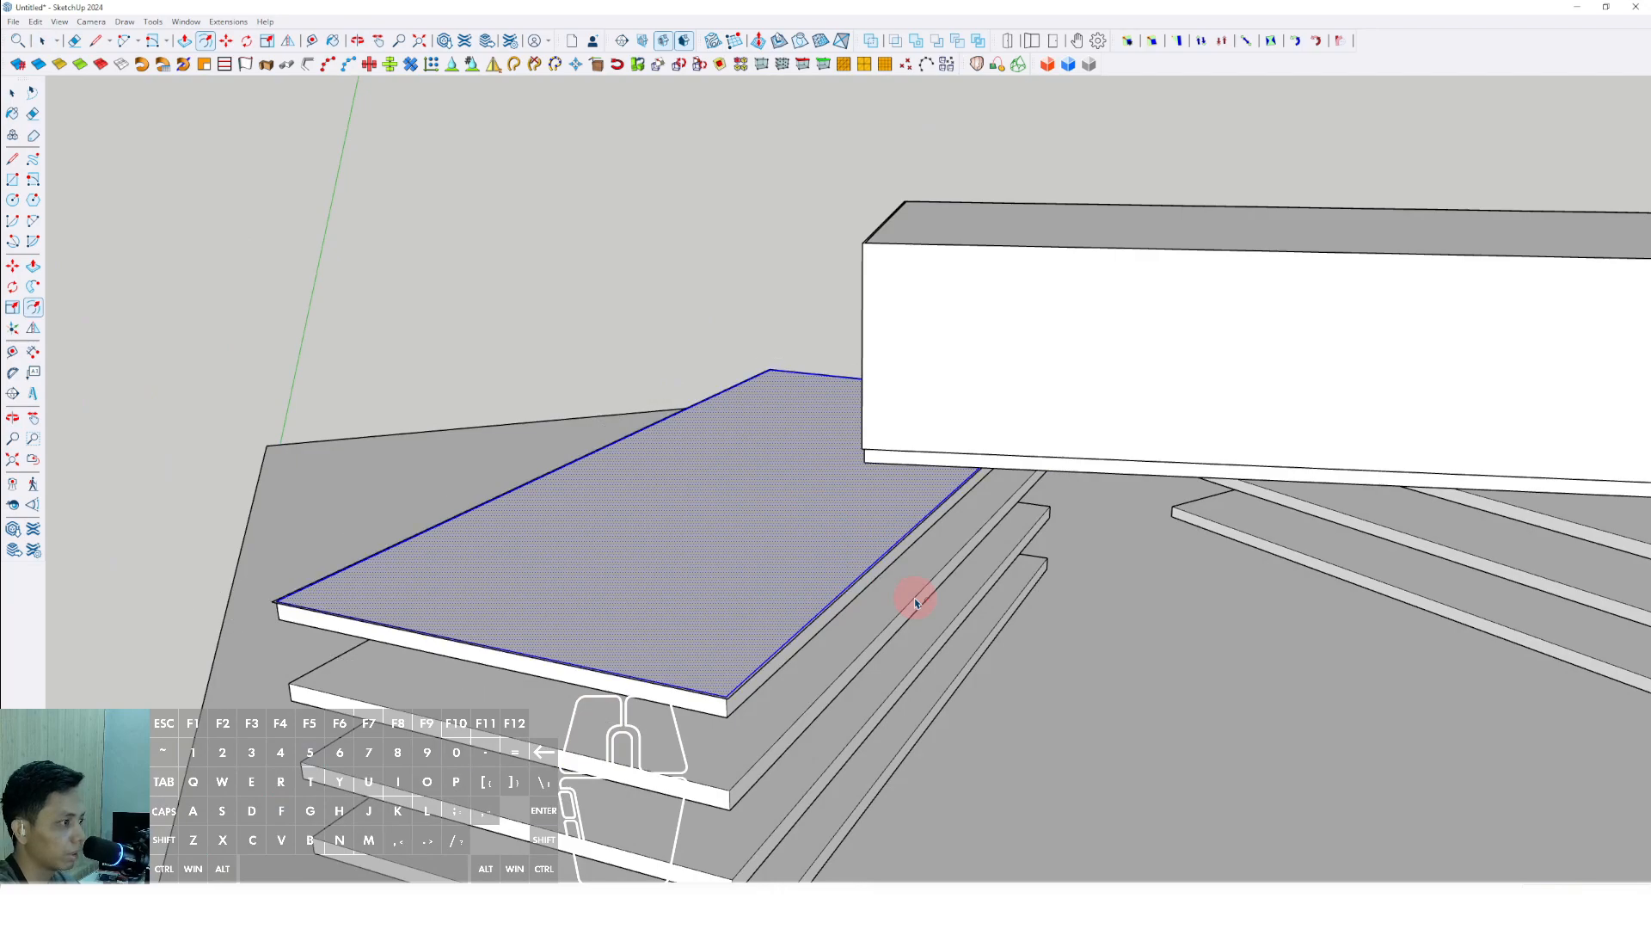
pyautogui.press('space')
pyautogui.scroll(2, 811, 627)
pyautogui.click(813, 587)
pyautogui.rightClick(818, 599)
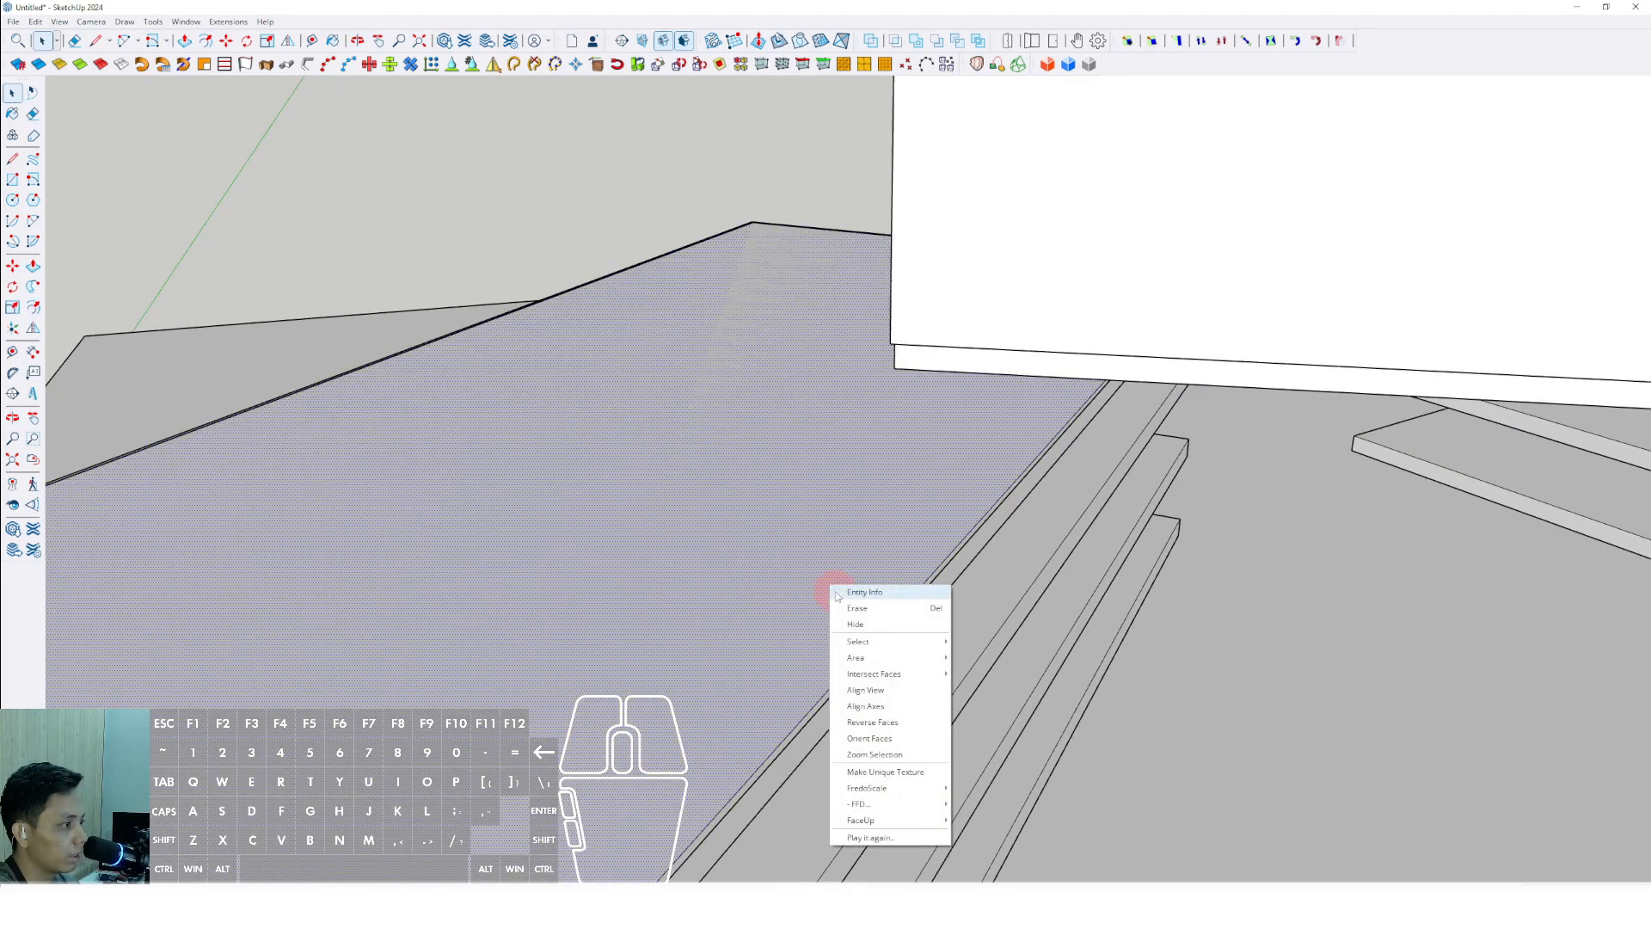
pyautogui.click(851, 609)
# Push/Pull the thin border down to the lowest slab of the lower stack to form its walls
pyautogui.scroll(2, 899, 616)
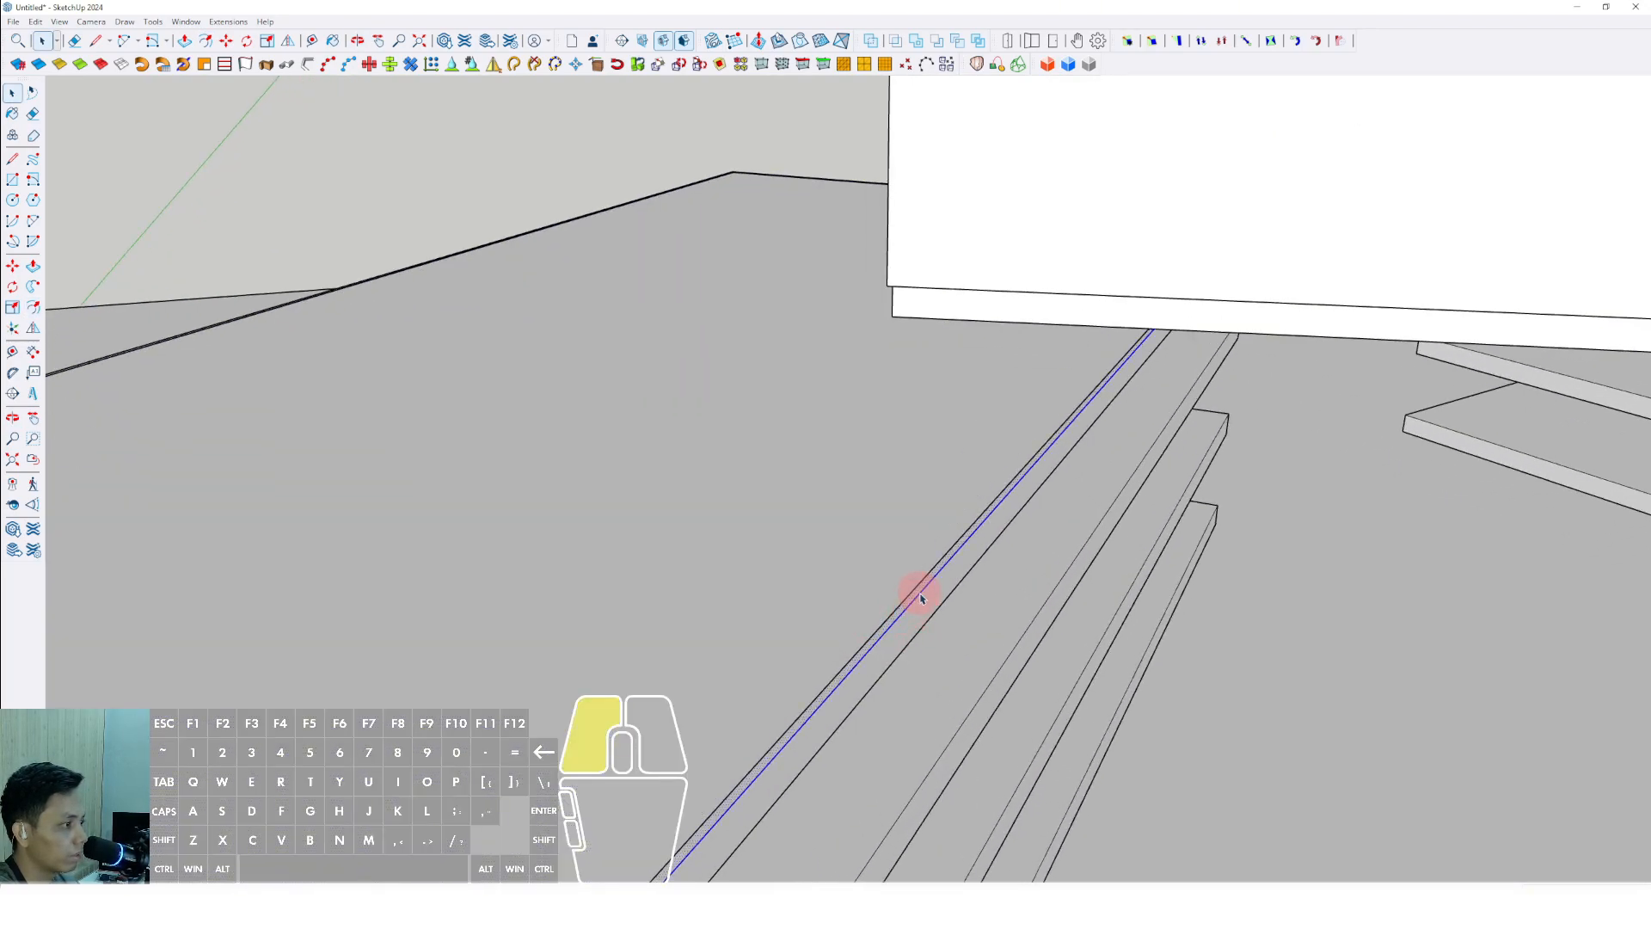
pyautogui.tripleClick(920, 598)
pyautogui.scroll(5, 920, 597)
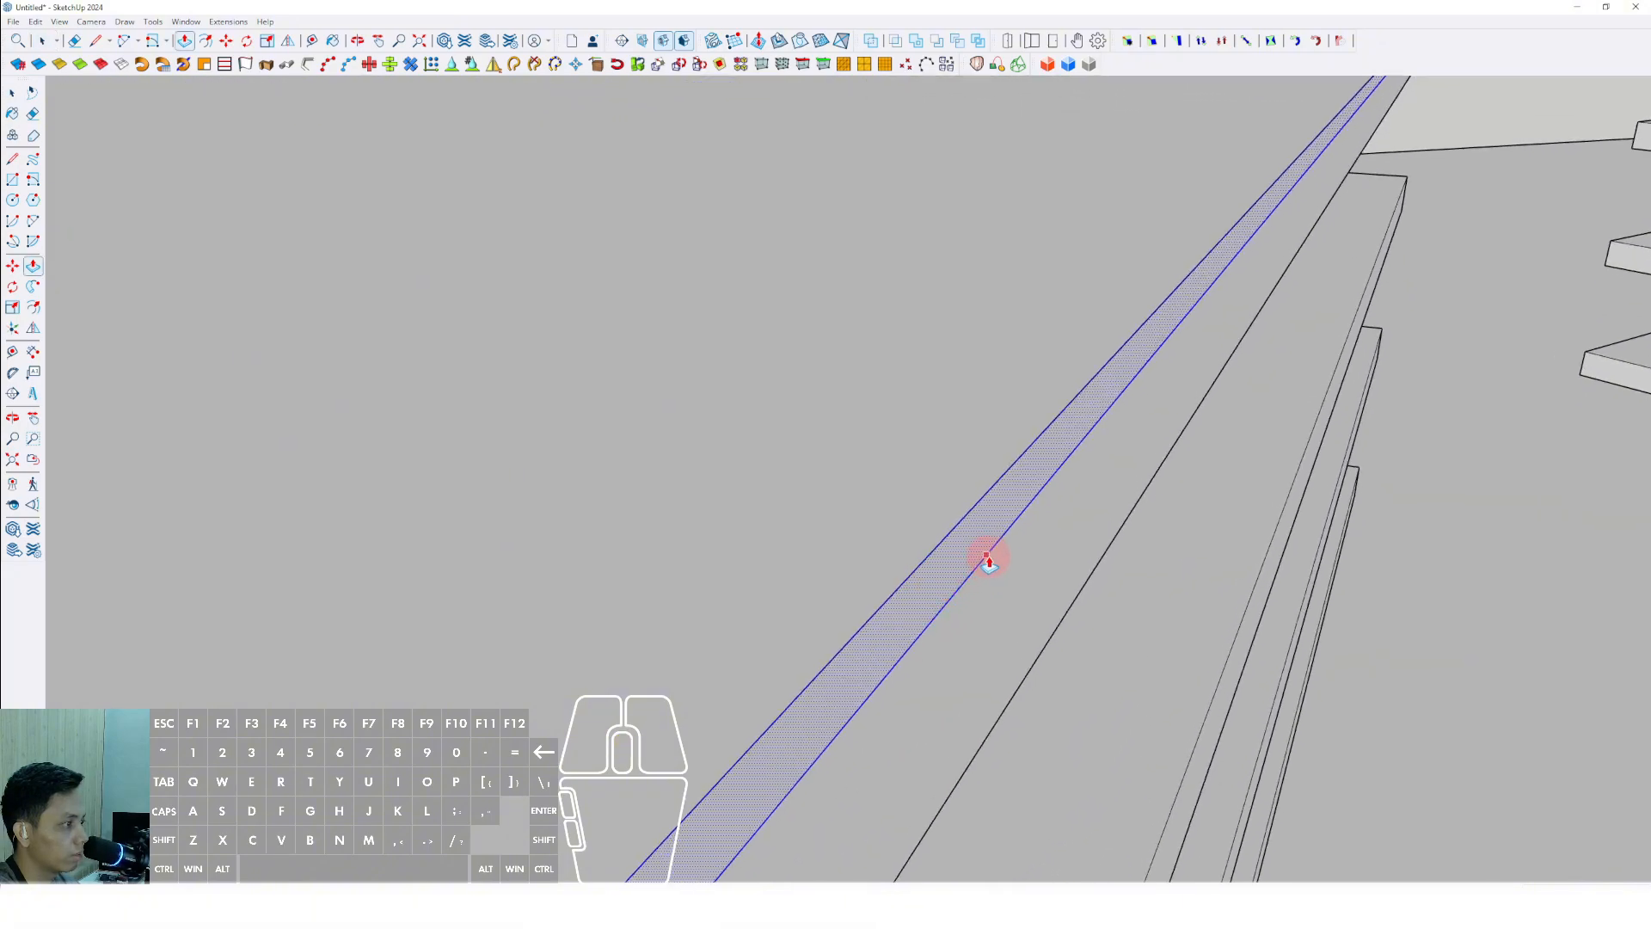
pyautogui.scroll(-3, 988, 560)
pyautogui.moveTo(988, 597); pyautogui.dragTo(560, 608, button='middle')
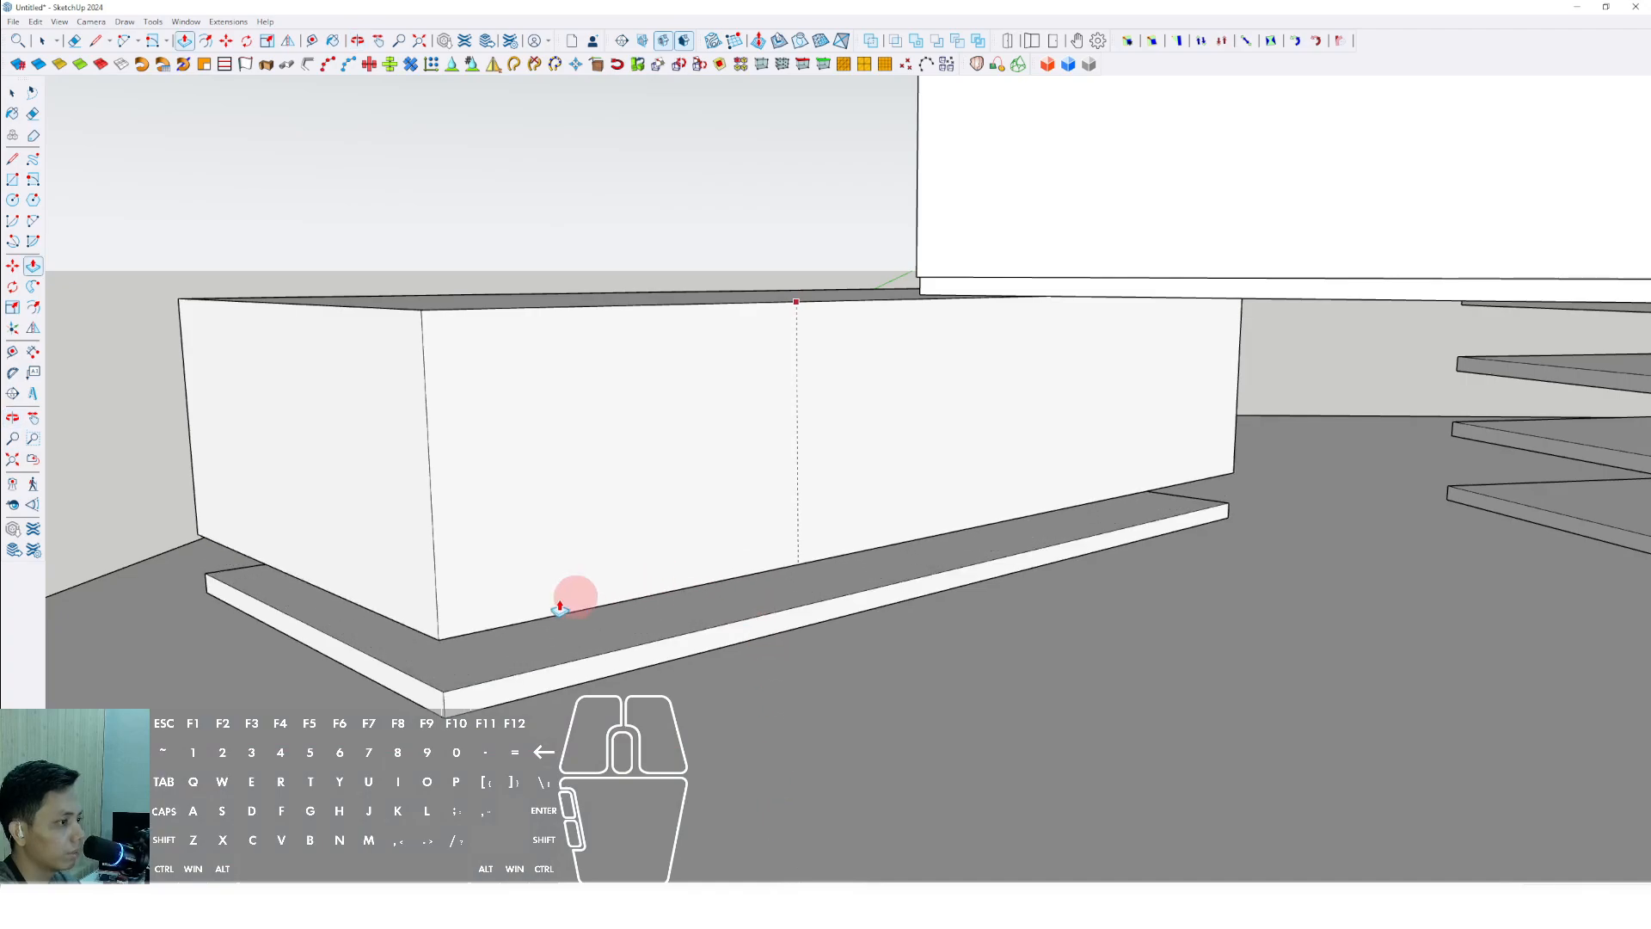
pyautogui.moveTo(560, 608); pyautogui.dragTo(452, 692)
pyautogui.moveTo(438, 683); pyautogui.dragTo(395, 560, button='middle')
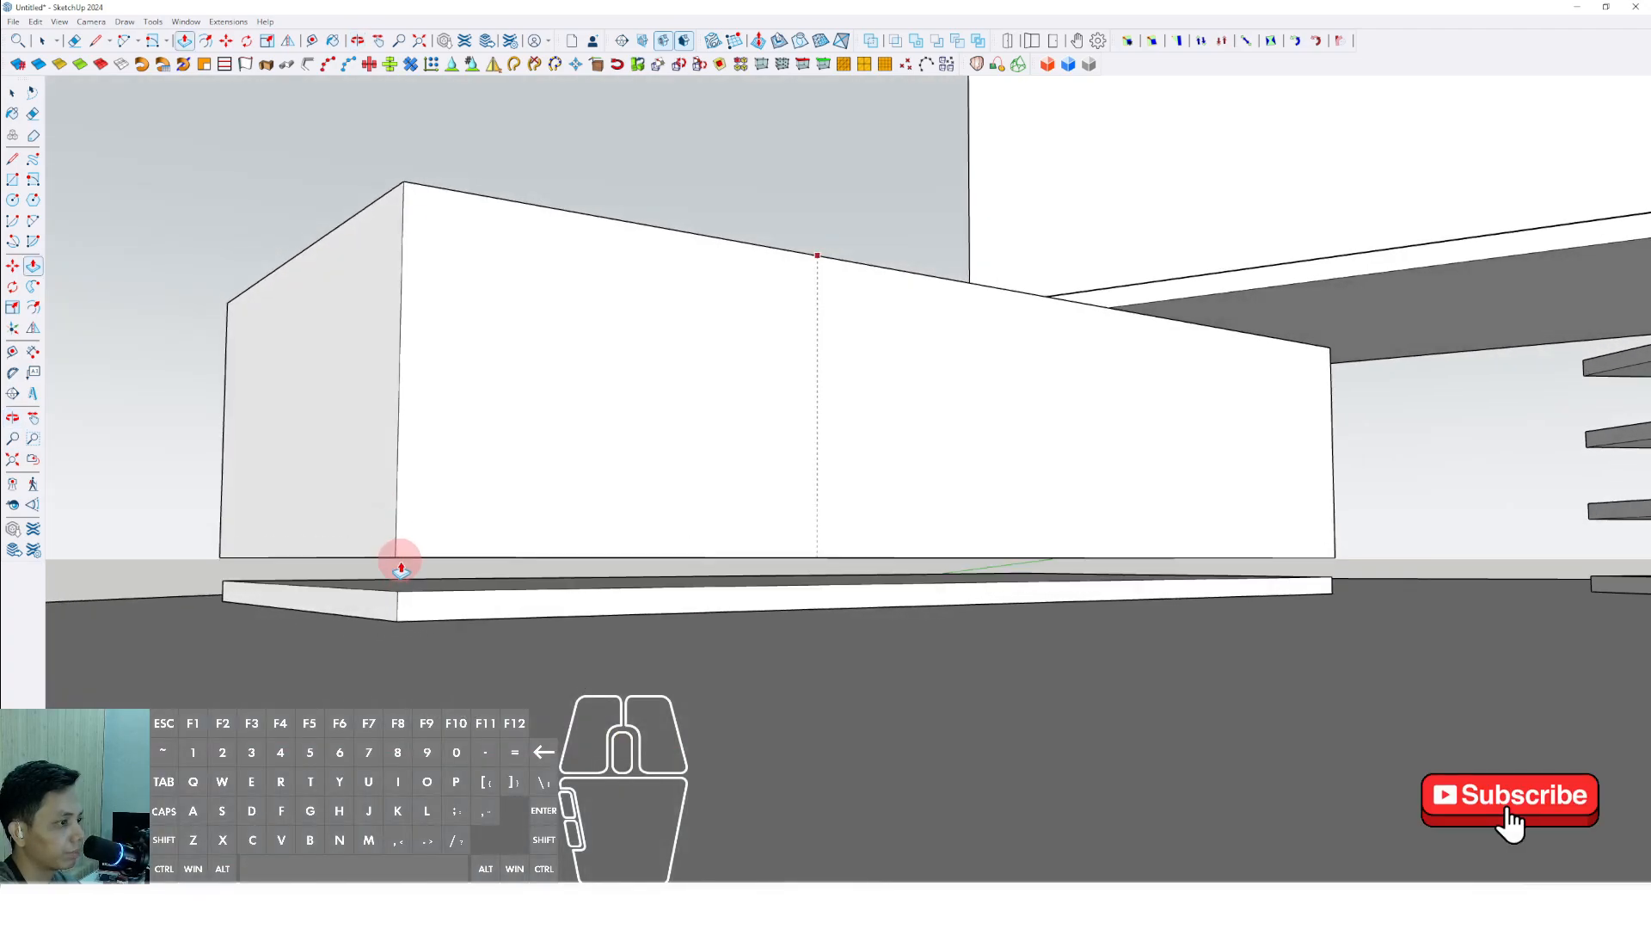
# Select all the connected wall geometry around the lower stack and make it a group
pyautogui.press('space')
pyautogui.tripleClick(405, 472)
pyautogui.rightClick(405, 473)
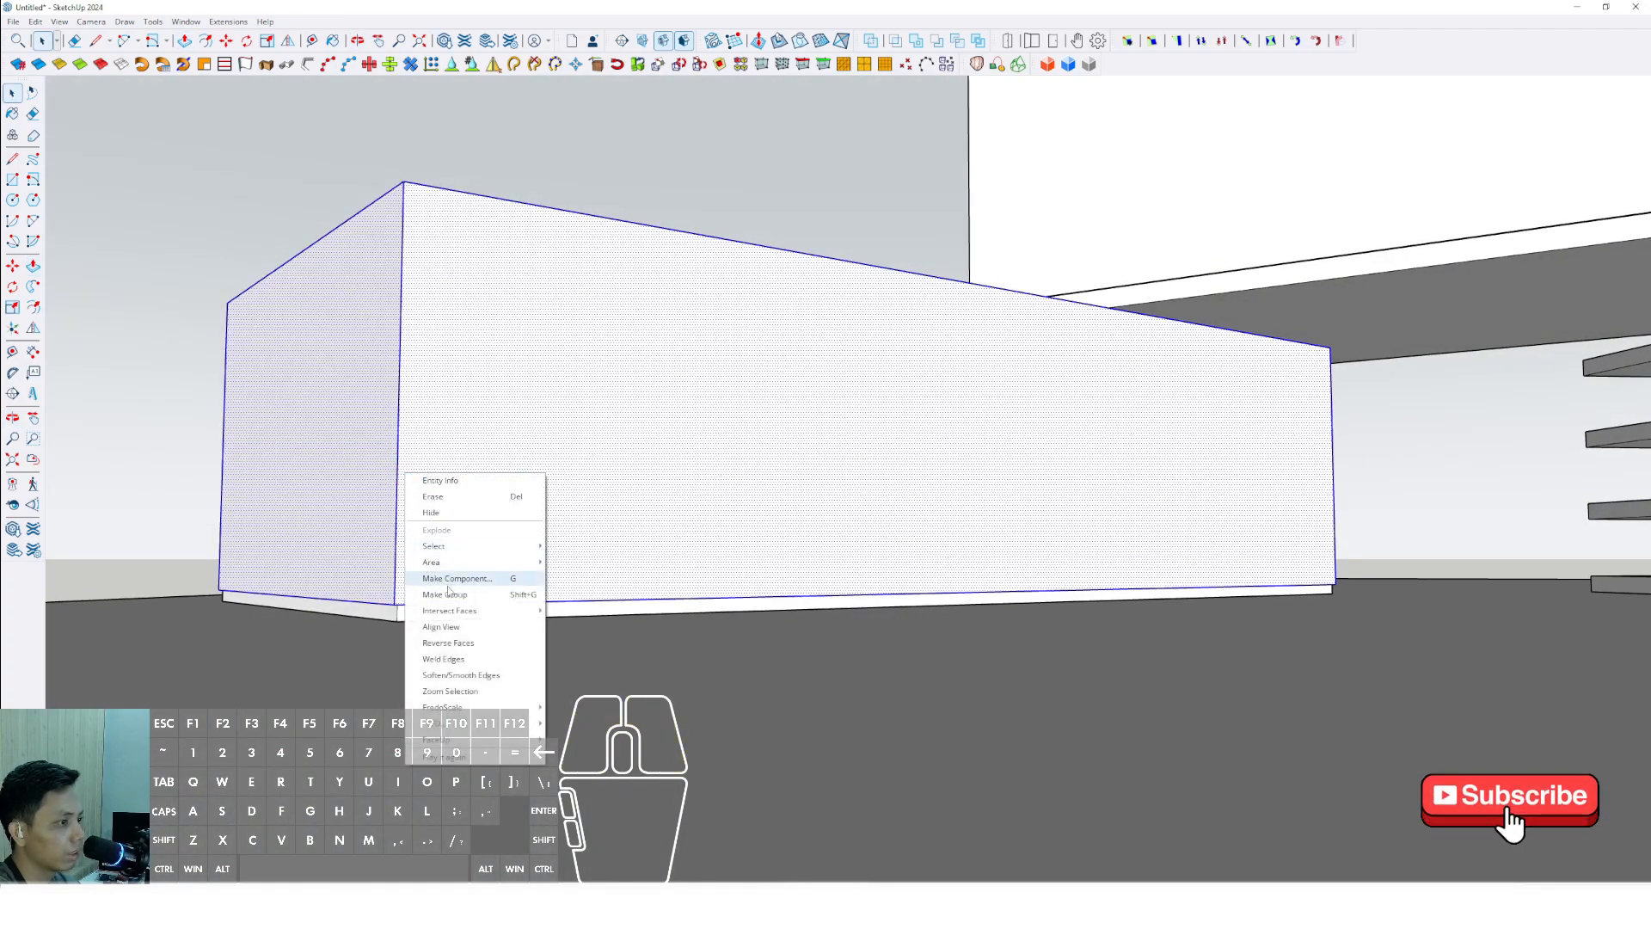
pyautogui.click(447, 593)
# Draw a rotated rectangle over the lowest slab of the rotated stack copy, snapping to its corners
pyautogui.scroll(-3, 458, 594)
pyautogui.moveTo(447, 568); pyautogui.dragTo(60, 234, button='middle')
pyautogui.click(32, 179)
pyautogui.scroll(4, 771, 671)
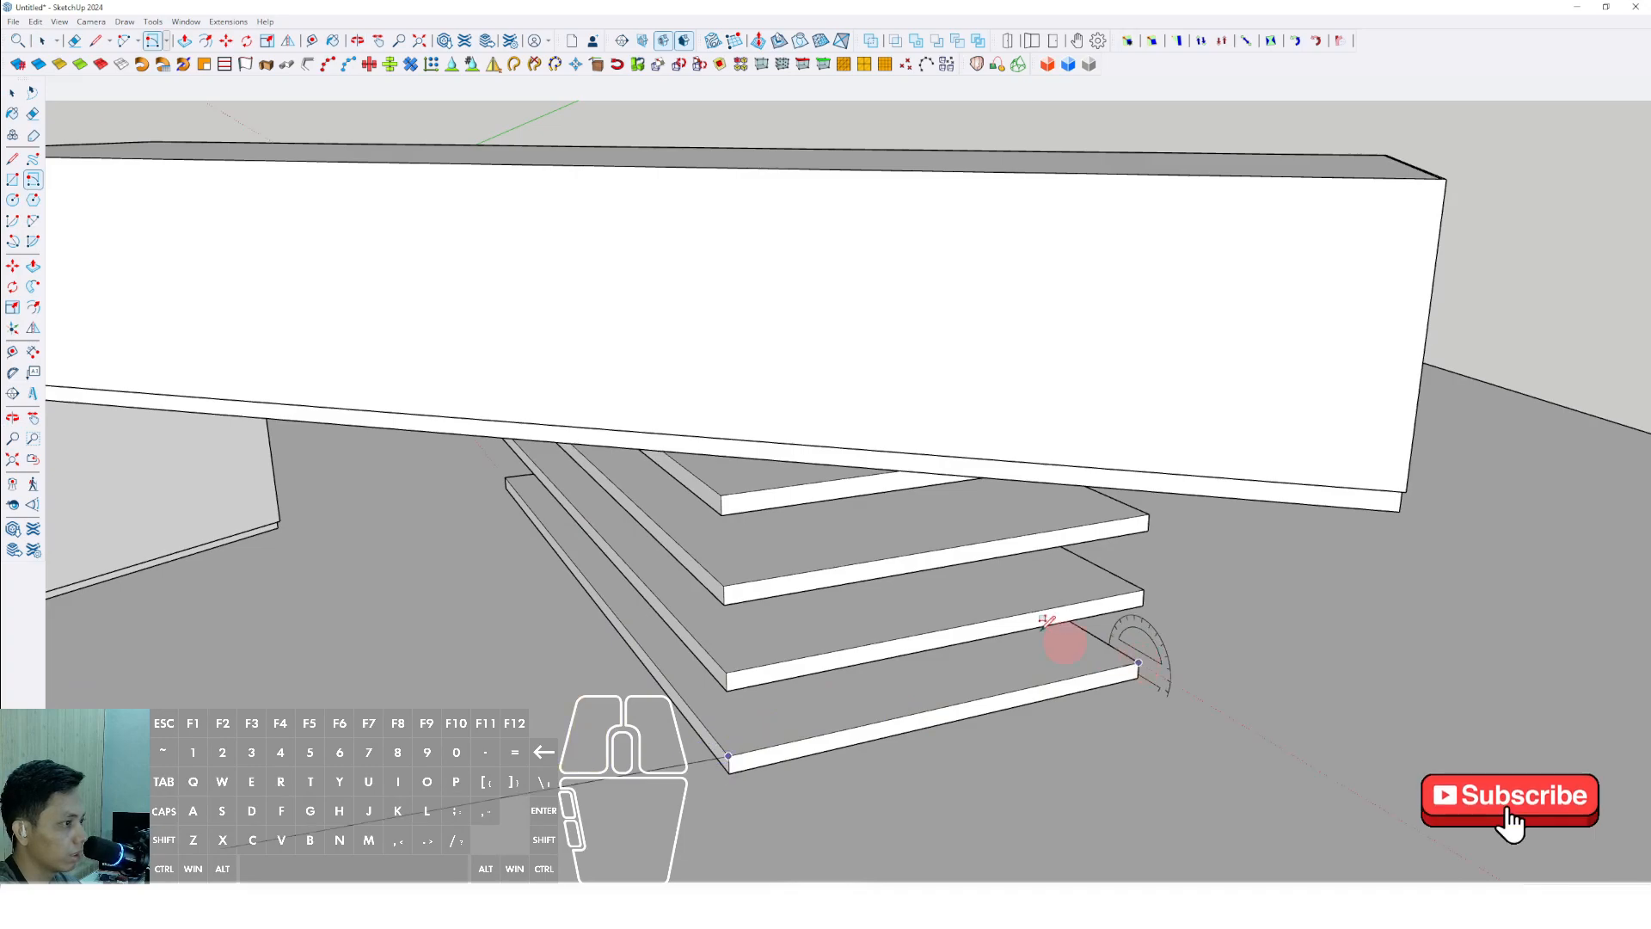
pyautogui.scroll(5, 507, 495)
pyautogui.scroll(-6, 496, 475)
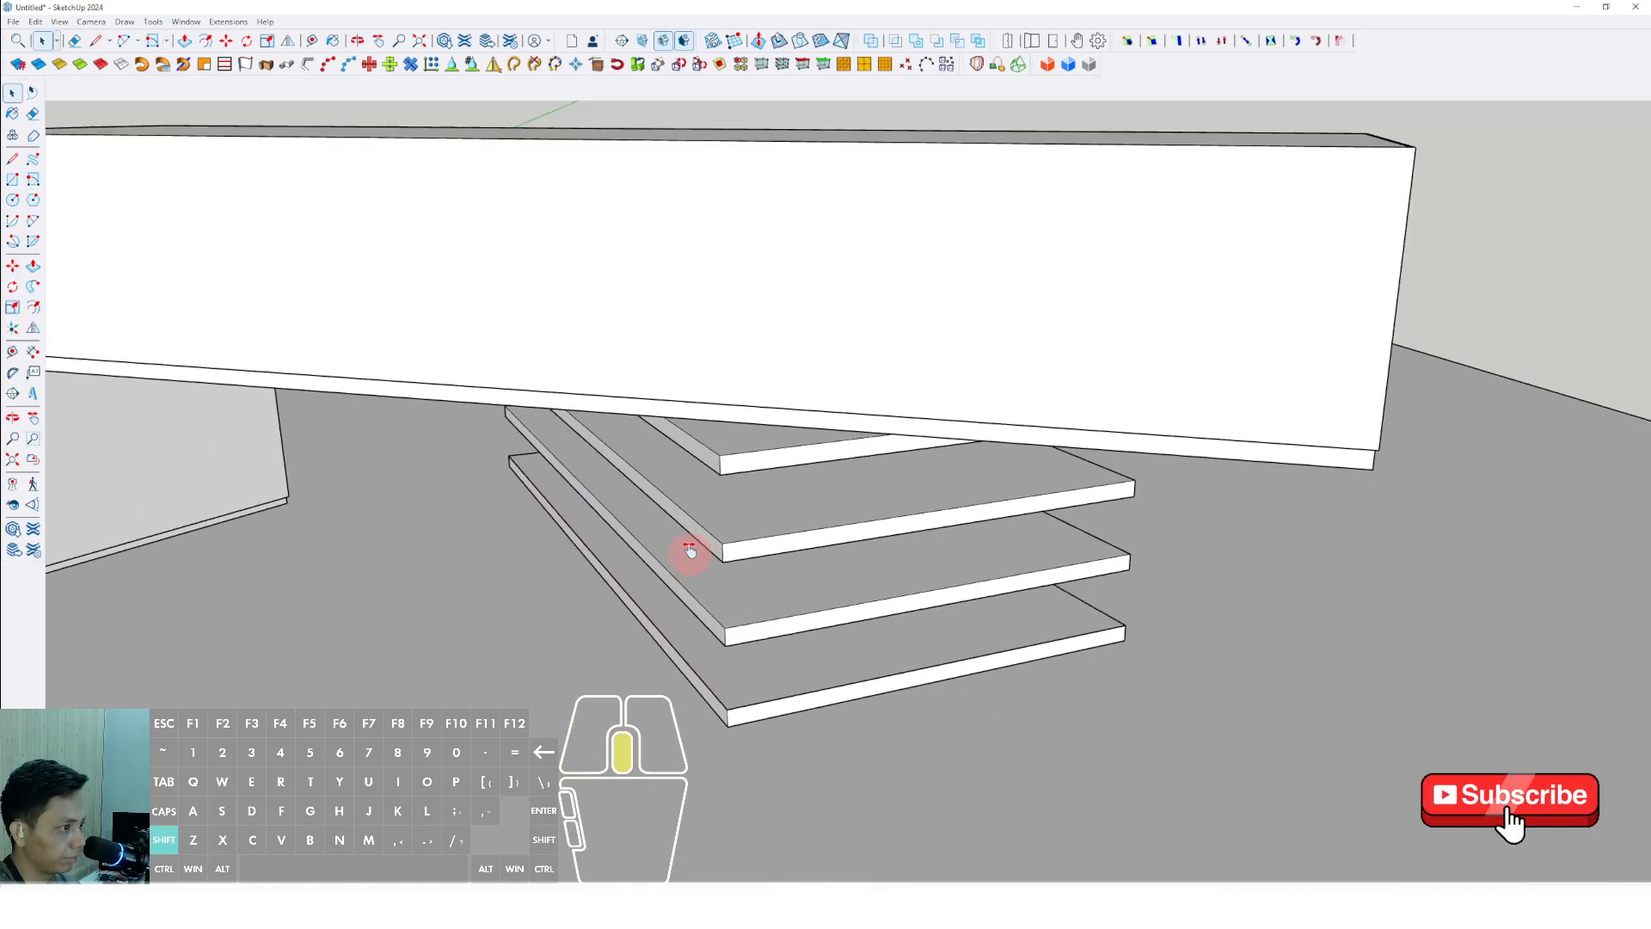
# Offset the rectangle on the rotated stack copy's lowest slab slightly outward and erase the inner face to leave a thin border
pyautogui.press('space')
pyautogui.click(609, 548)
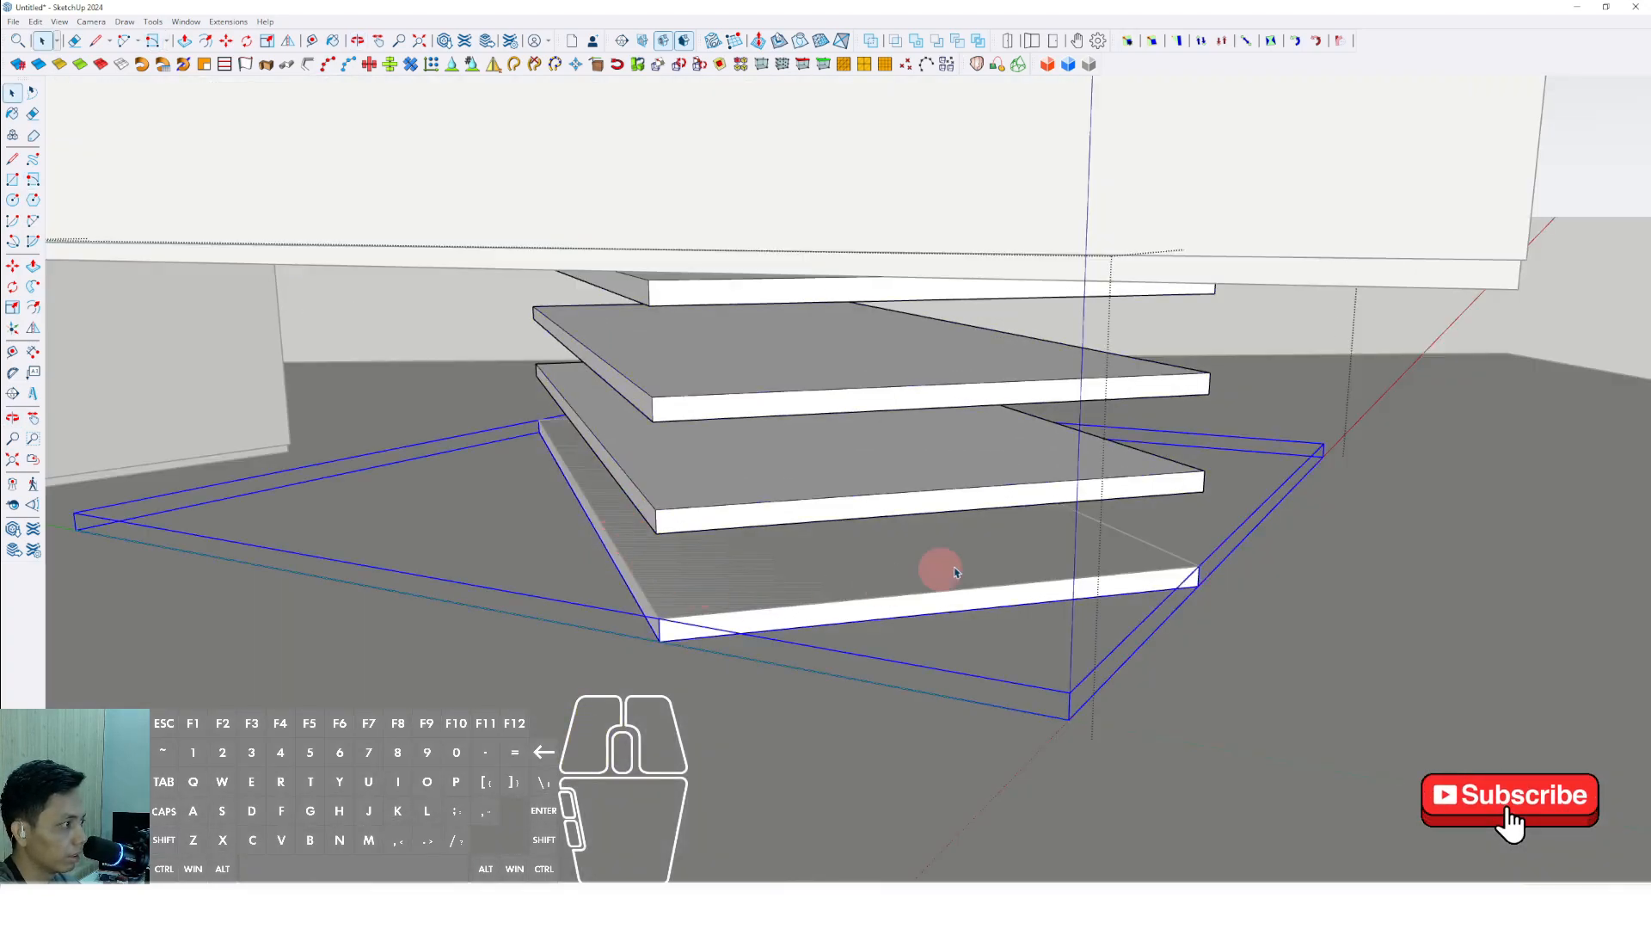
pyautogui.click(1276, 335)
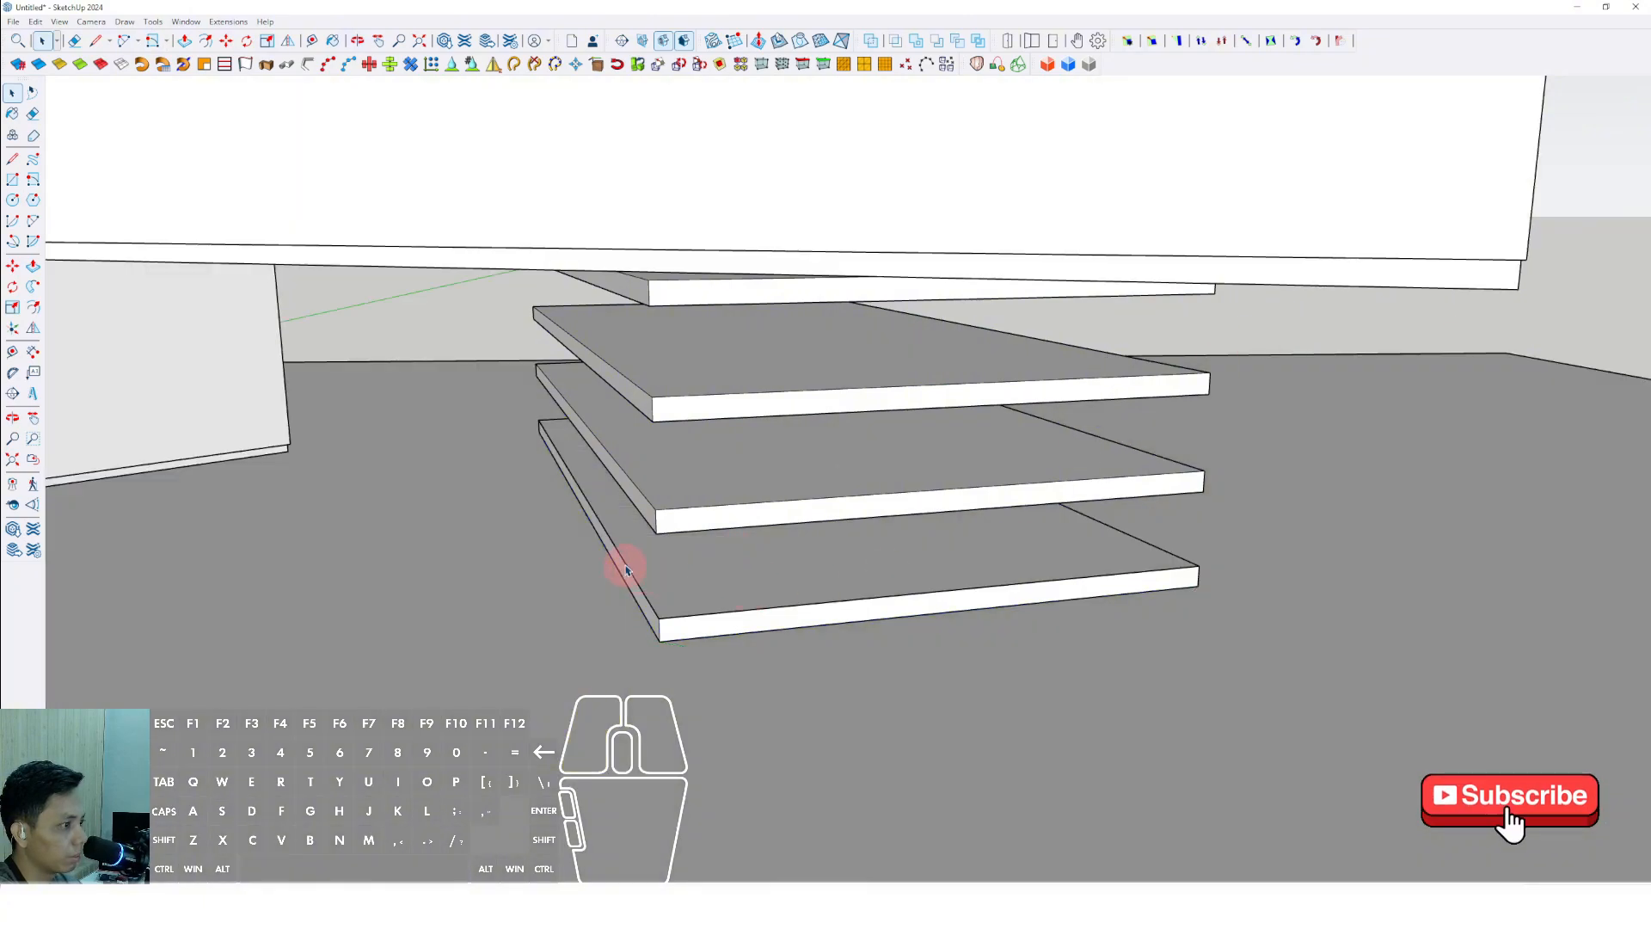
pyautogui.scroll(2, 629, 567)
pyautogui.press('f')
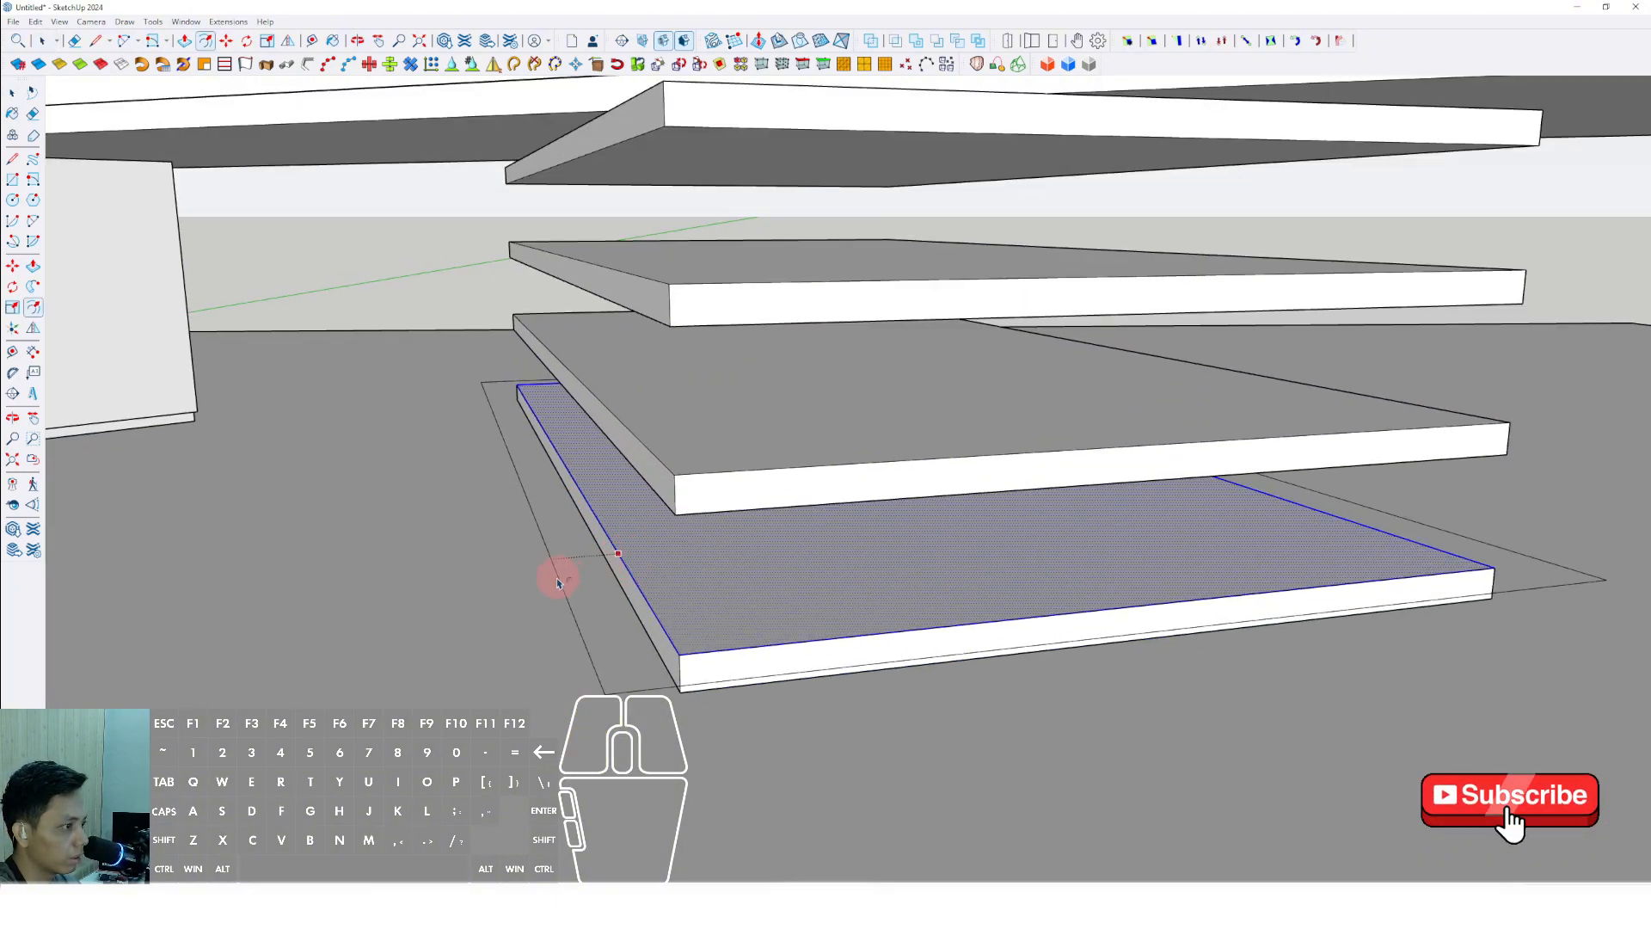
pyautogui.press('Escape')
pyautogui.press('space')
pyautogui.scroll(4, 668, 608)
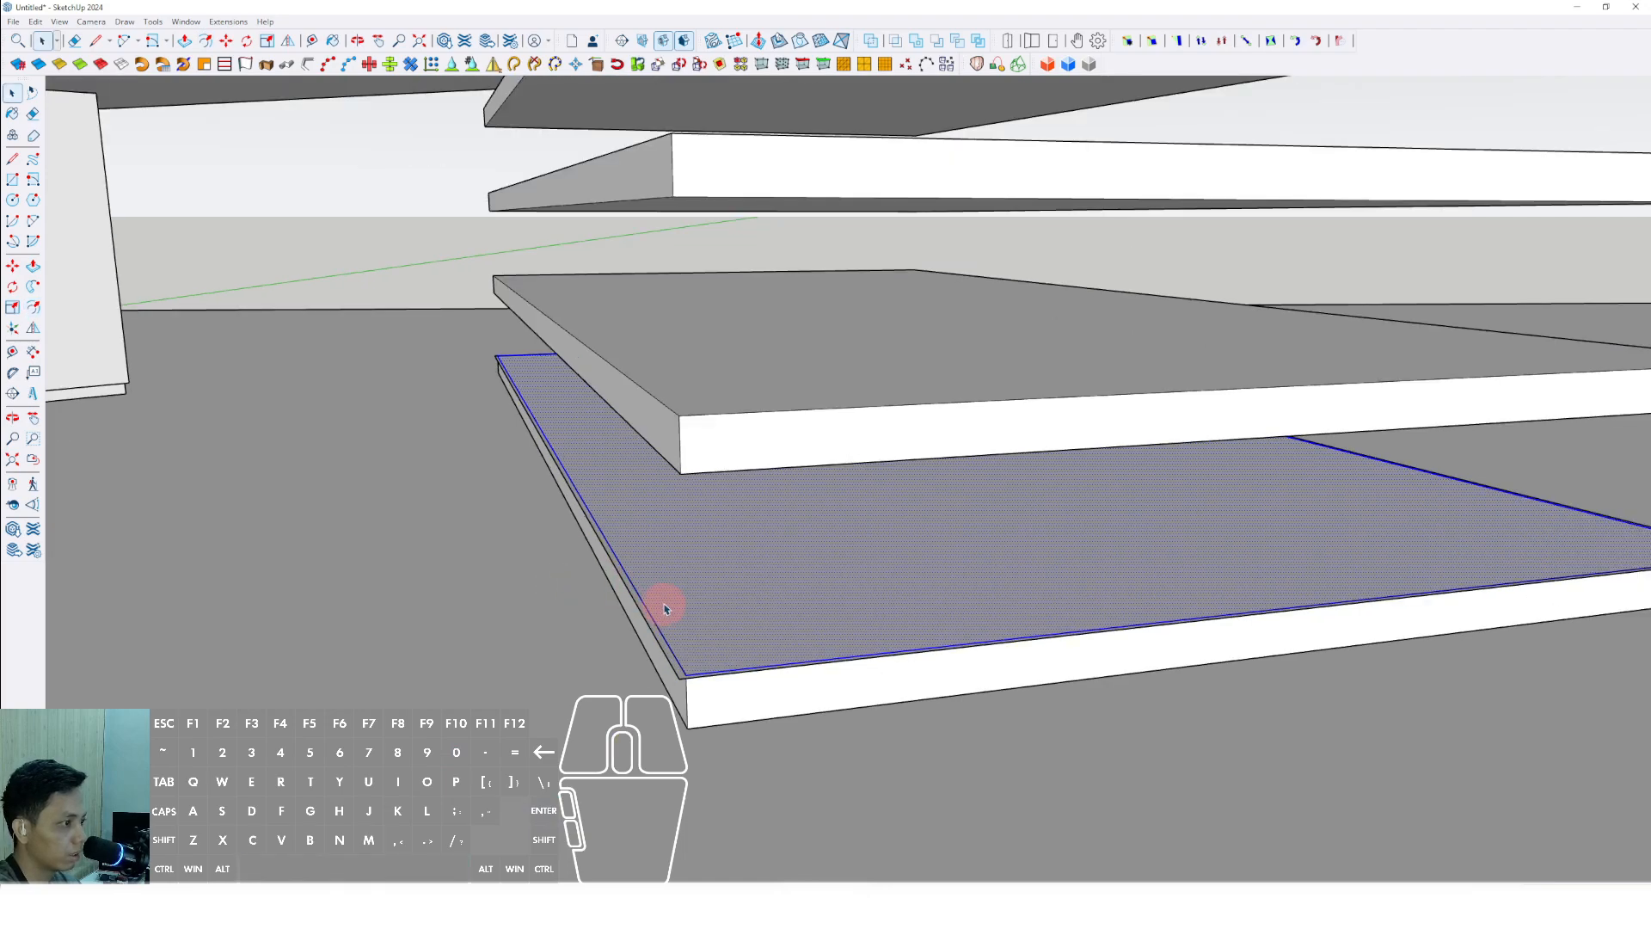
pyautogui.rightClick(658, 572)
pyautogui.click(678, 592)
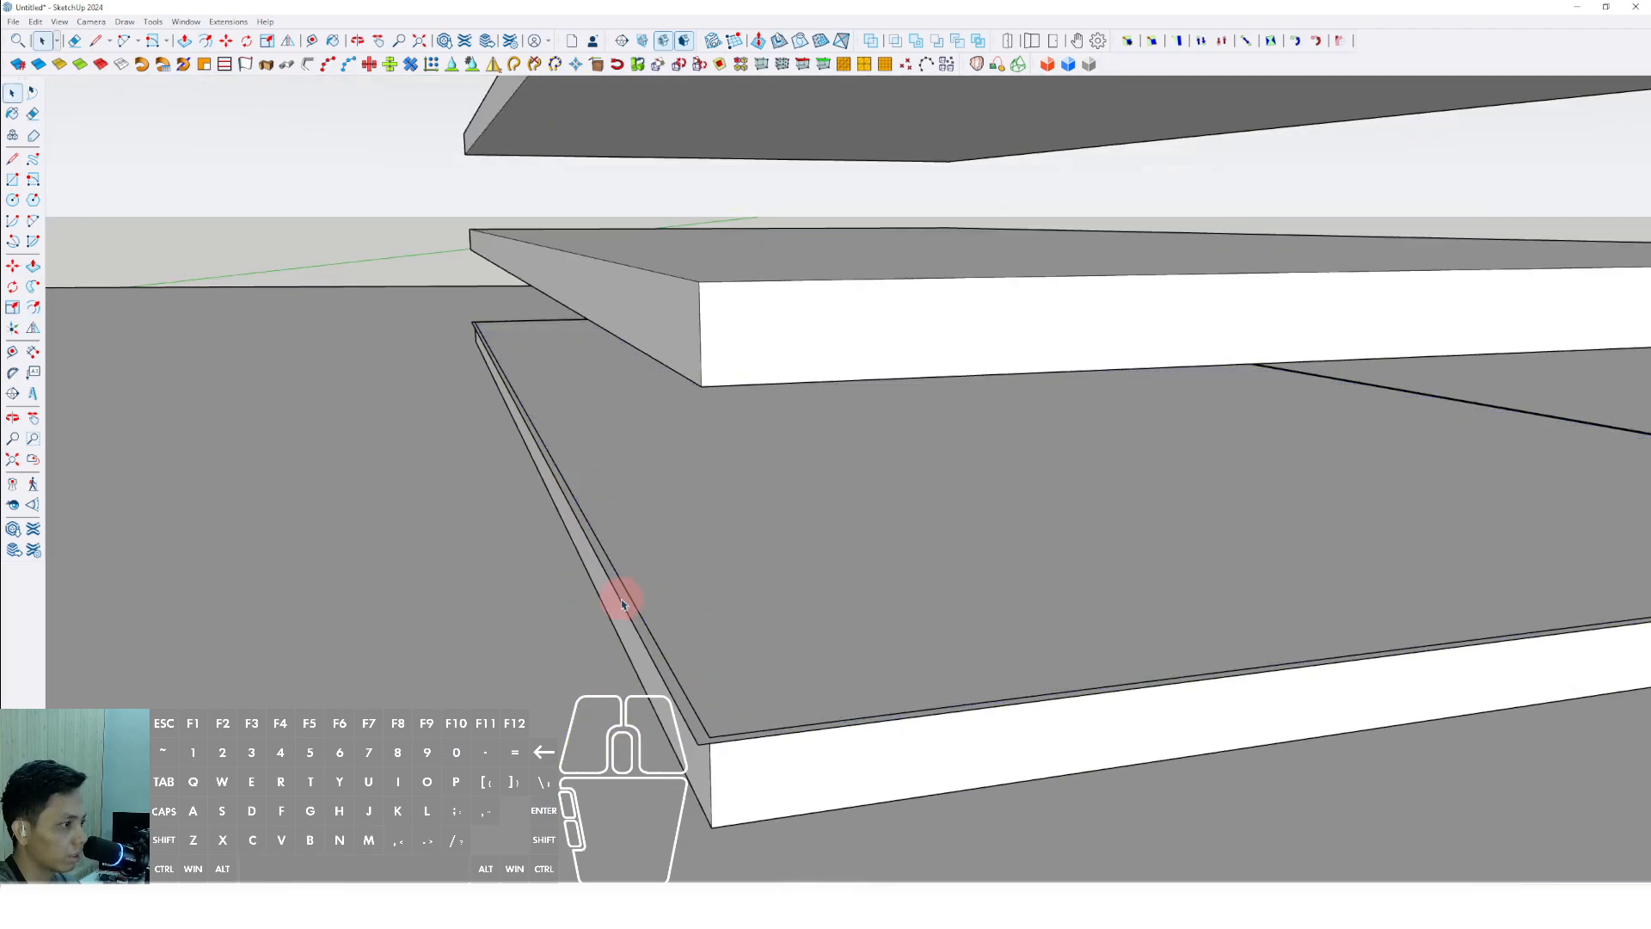
# Push/Pull the border up around the rotated stack copy to form its walls, and make the connected wall geometry a group
pyautogui.moveTo(629, 594); pyautogui.dragTo(665, 350, button='middle')
pyautogui.tripleClick(654, 327)
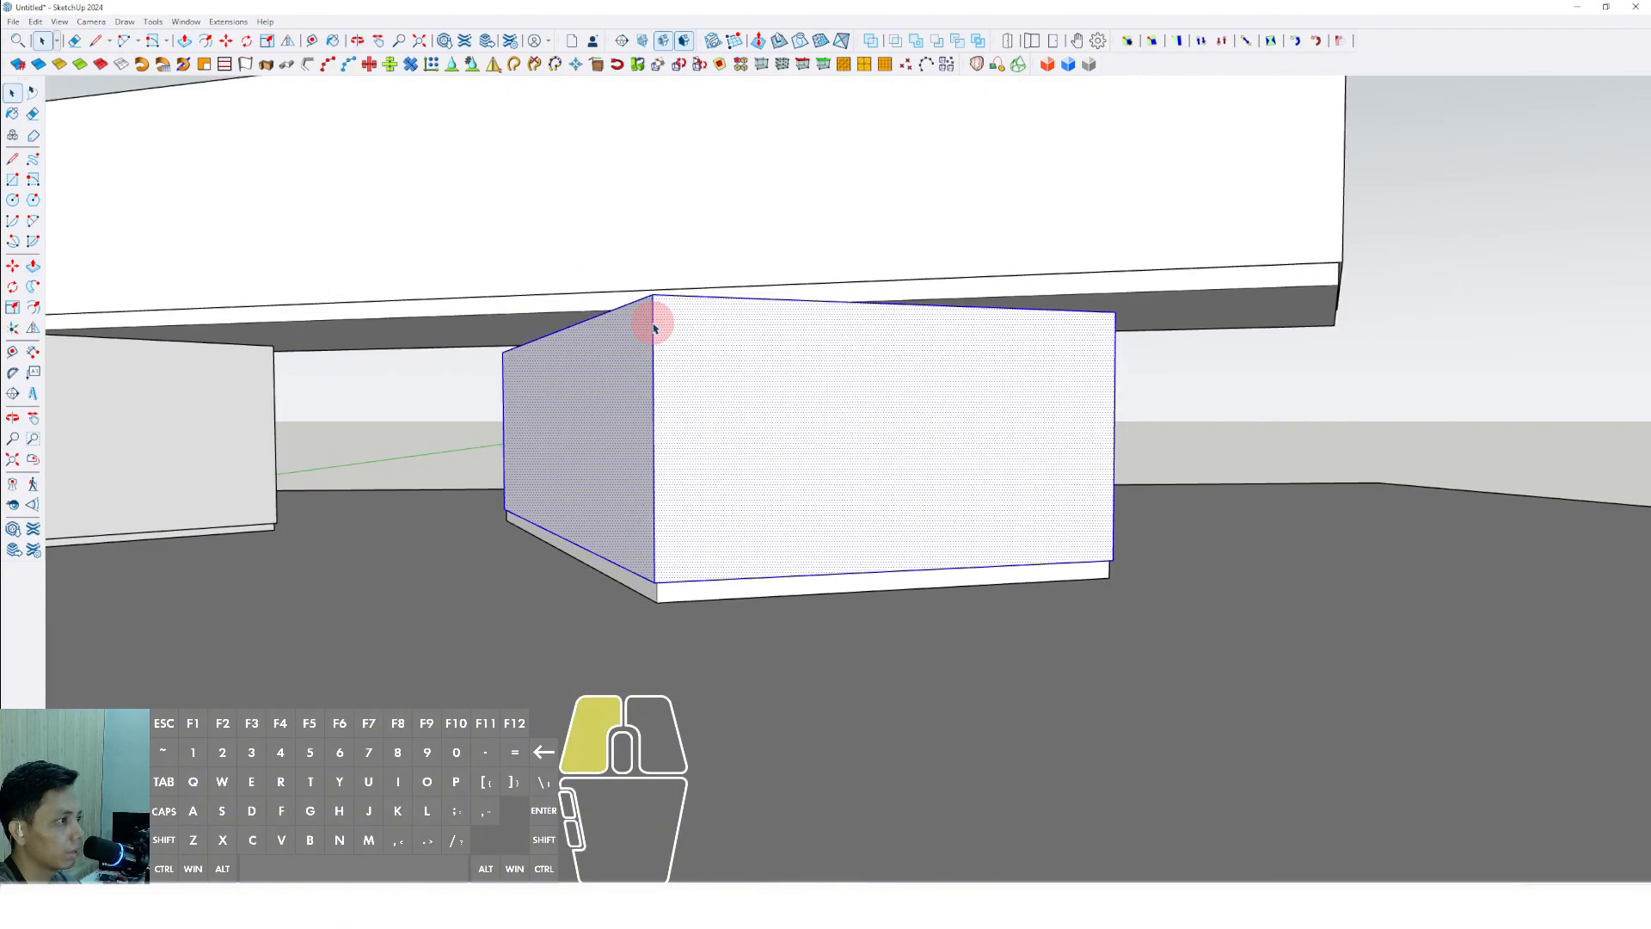
pyautogui.rightClick(654, 327)
pyautogui.click(722, 435)
# Paint the upper stack's wall group with the Steel Brushed Stainless metal material
pyautogui.moveTo(689, 487); pyautogui.dragTo(823, 508, button='middle')
pyautogui.scroll(-3, 702, 521)
pyautogui.scroll(-1, 824, 507)
pyautogui.press('b')
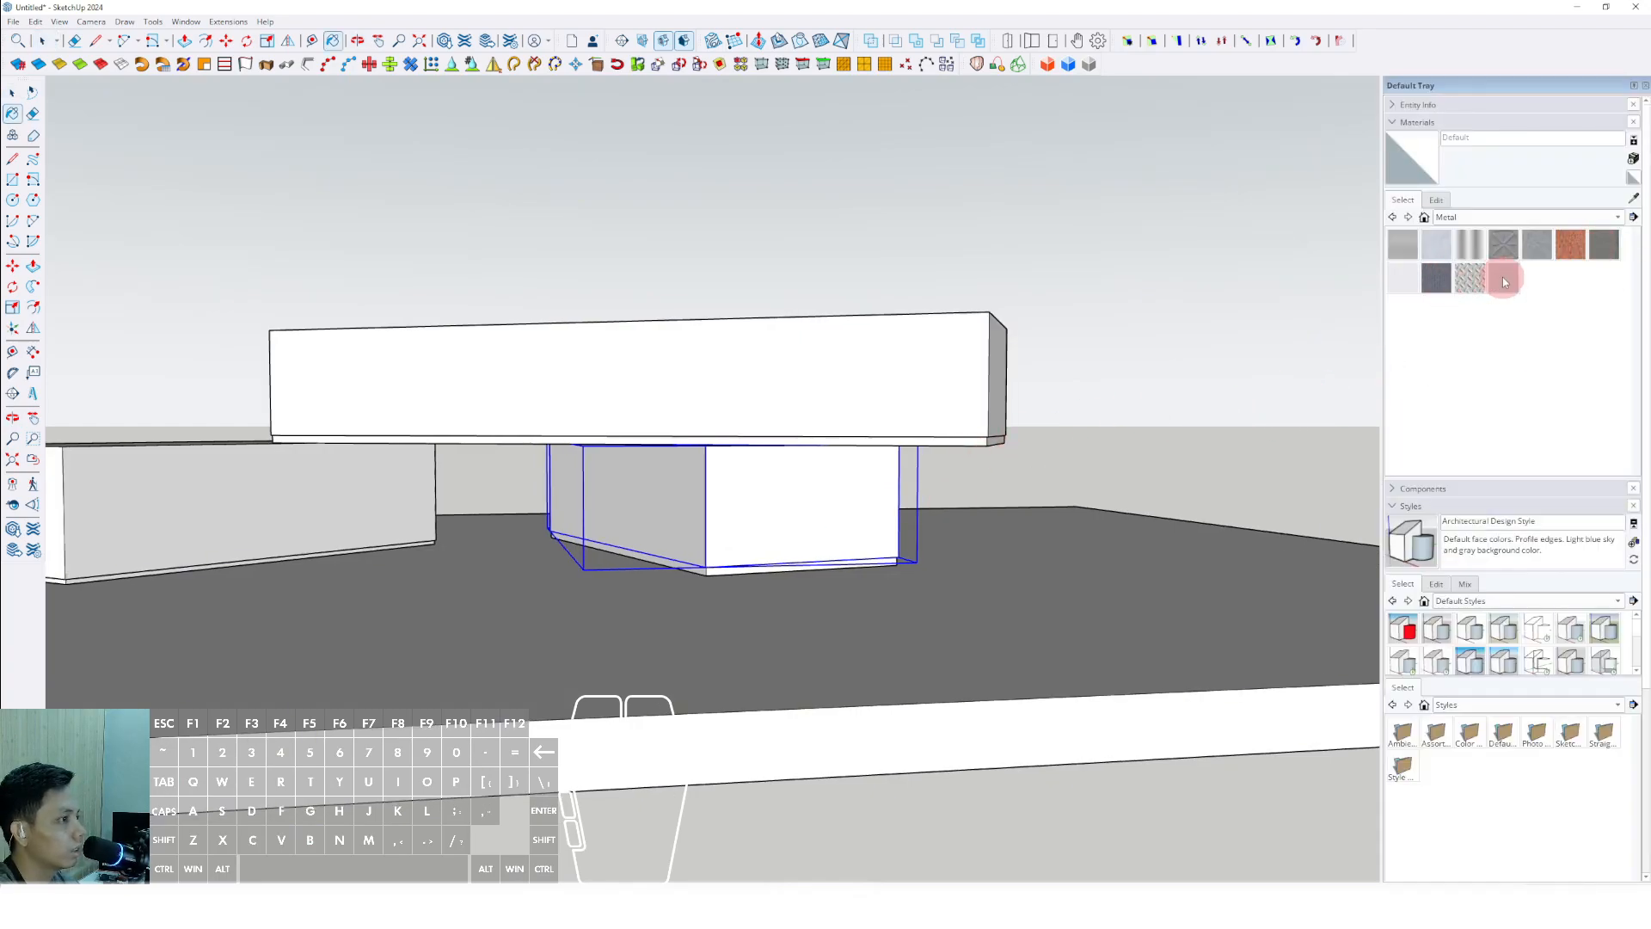
pyautogui.click(1503, 277)
pyautogui.click(977, 358)
pyautogui.moveTo(777, 405); pyautogui.dragTo(792, 387, button='middle')
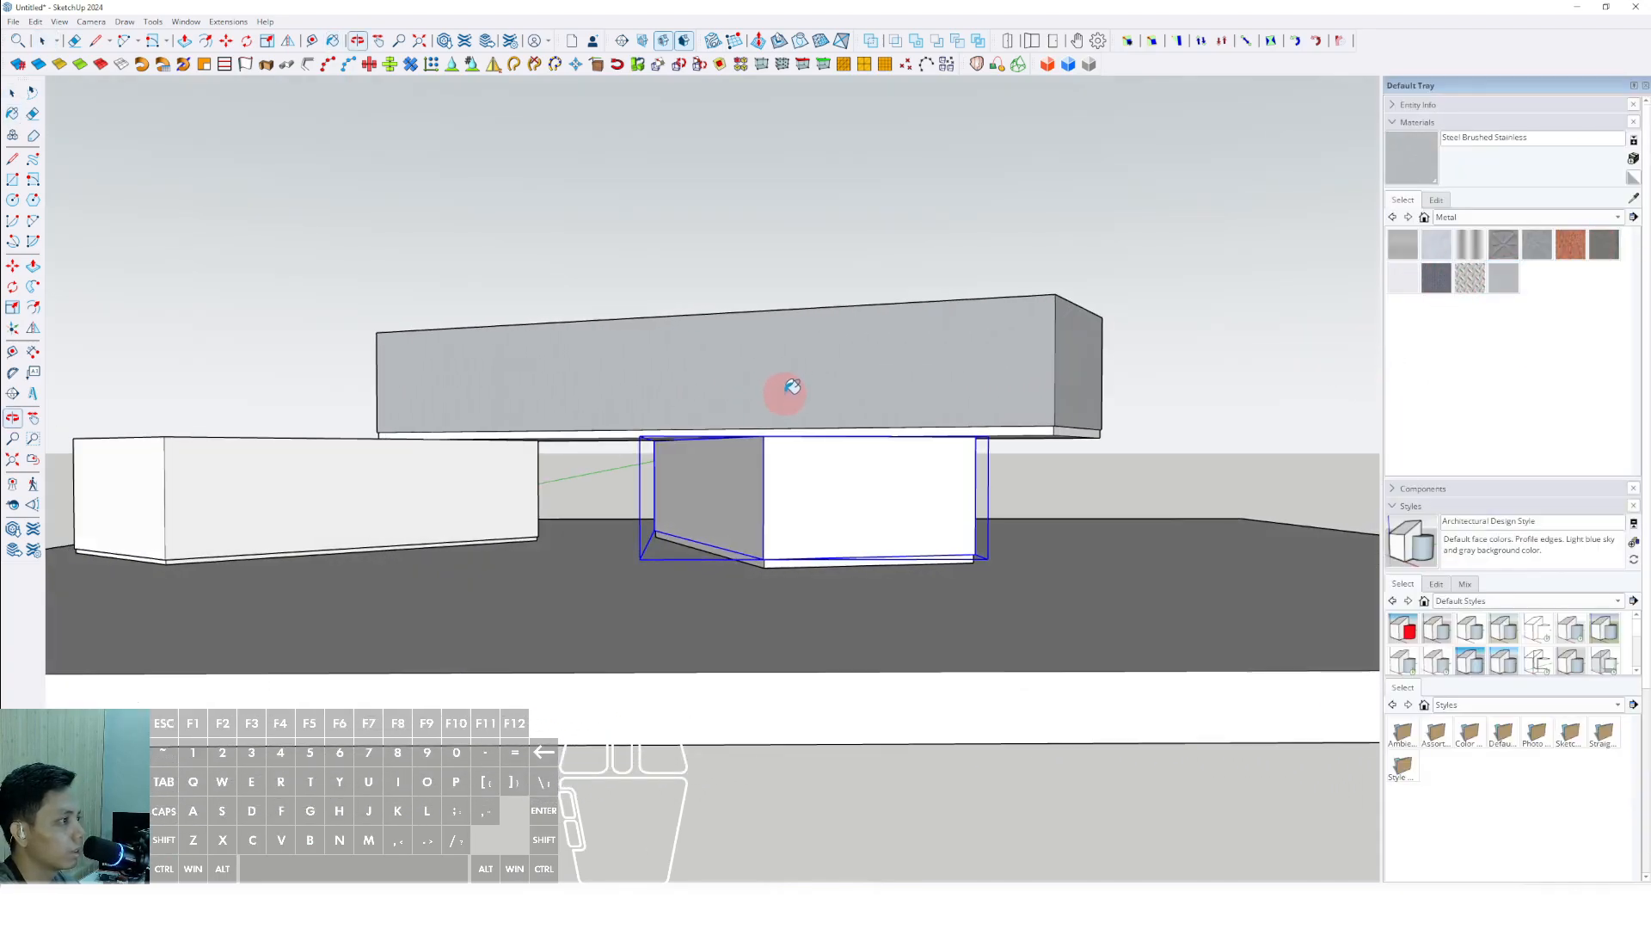
pyautogui.scroll(1, 792, 387)
# Paint the wall groups of both lower stacks with Translucent Glass Blue from the Glass and Mirrors materials
pyautogui.click(1617, 218)
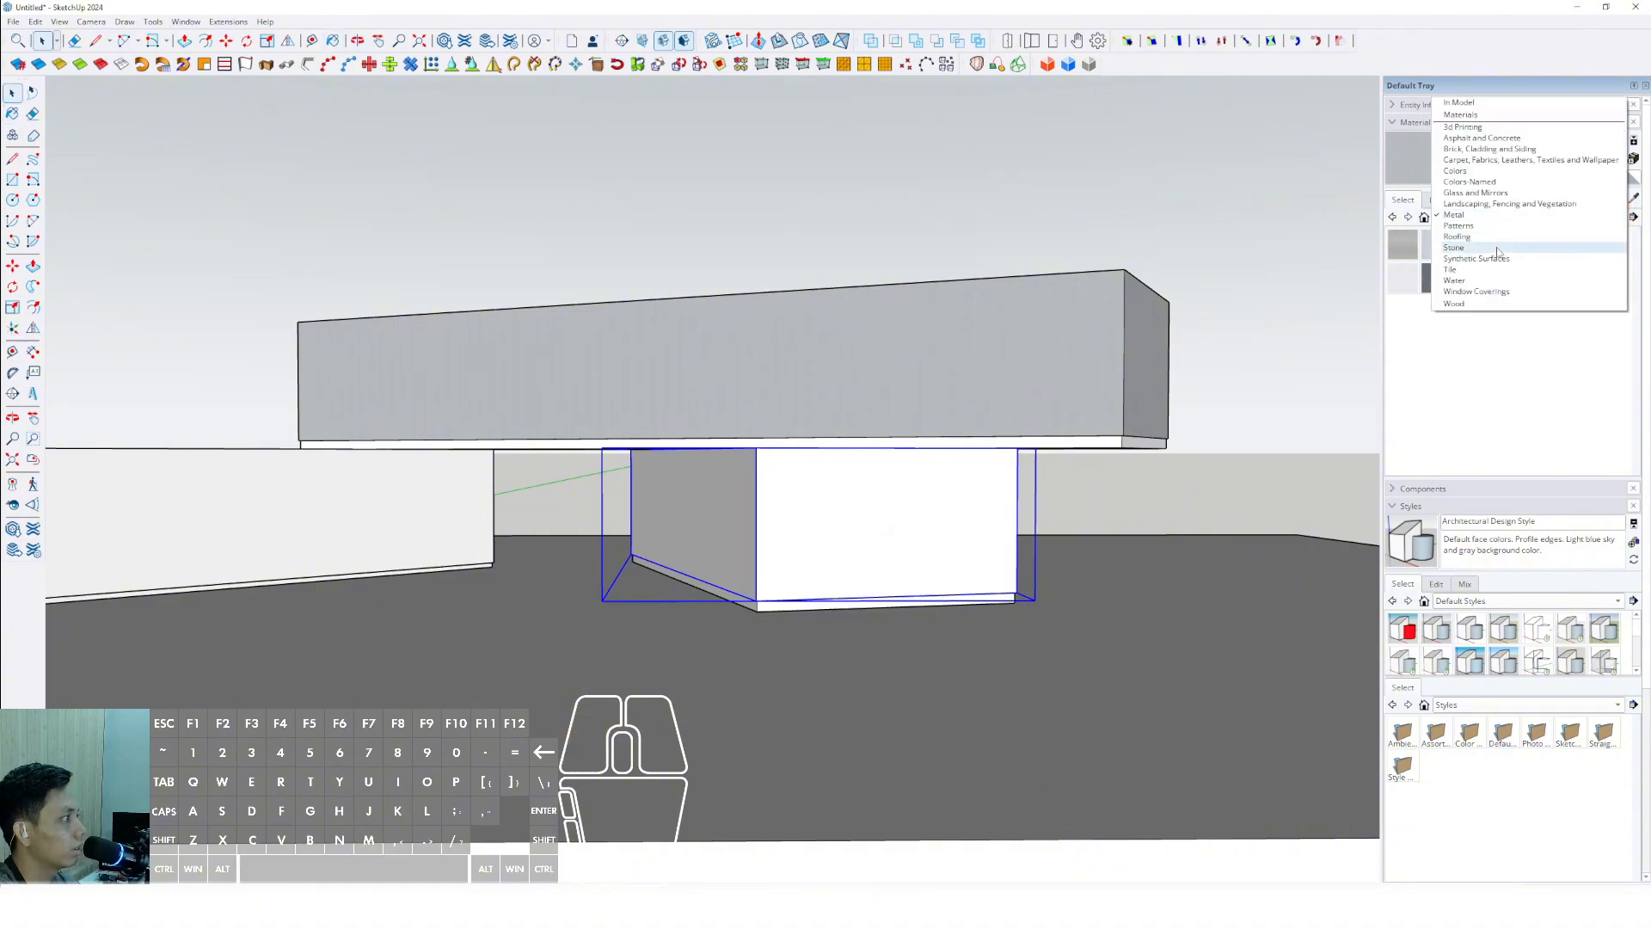
pyautogui.click(1460, 193)
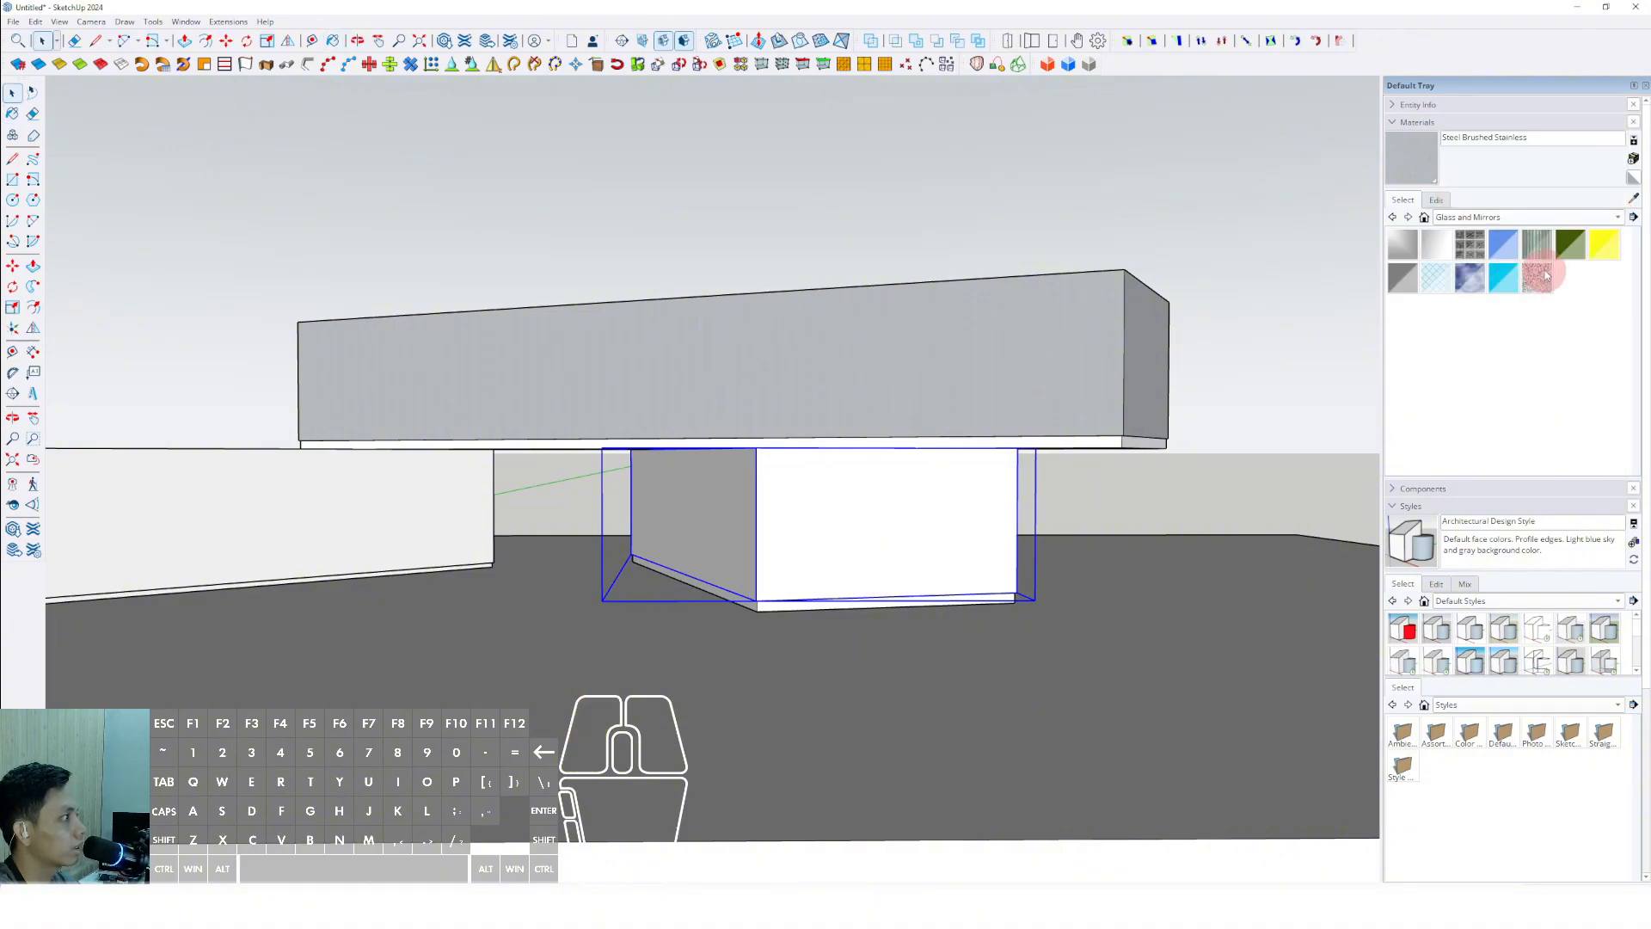
pyautogui.click(1503, 244)
pyautogui.scroll(1, 435, 498)
pyautogui.click(435, 498)
pyautogui.click(804, 490)
pyautogui.moveTo(804, 490)
pyautogui.mouseDown(button='middle')
pyautogui.moveTo(819, 516)
pyautogui.moveTo(1047, 464)
pyautogui.moveTo(733, 491)
pyautogui.moveTo(766, 512)
pyautogui.moveTo(636, 460)
pyautogui.mouseUp(button='middle')
pyautogui.press('space')
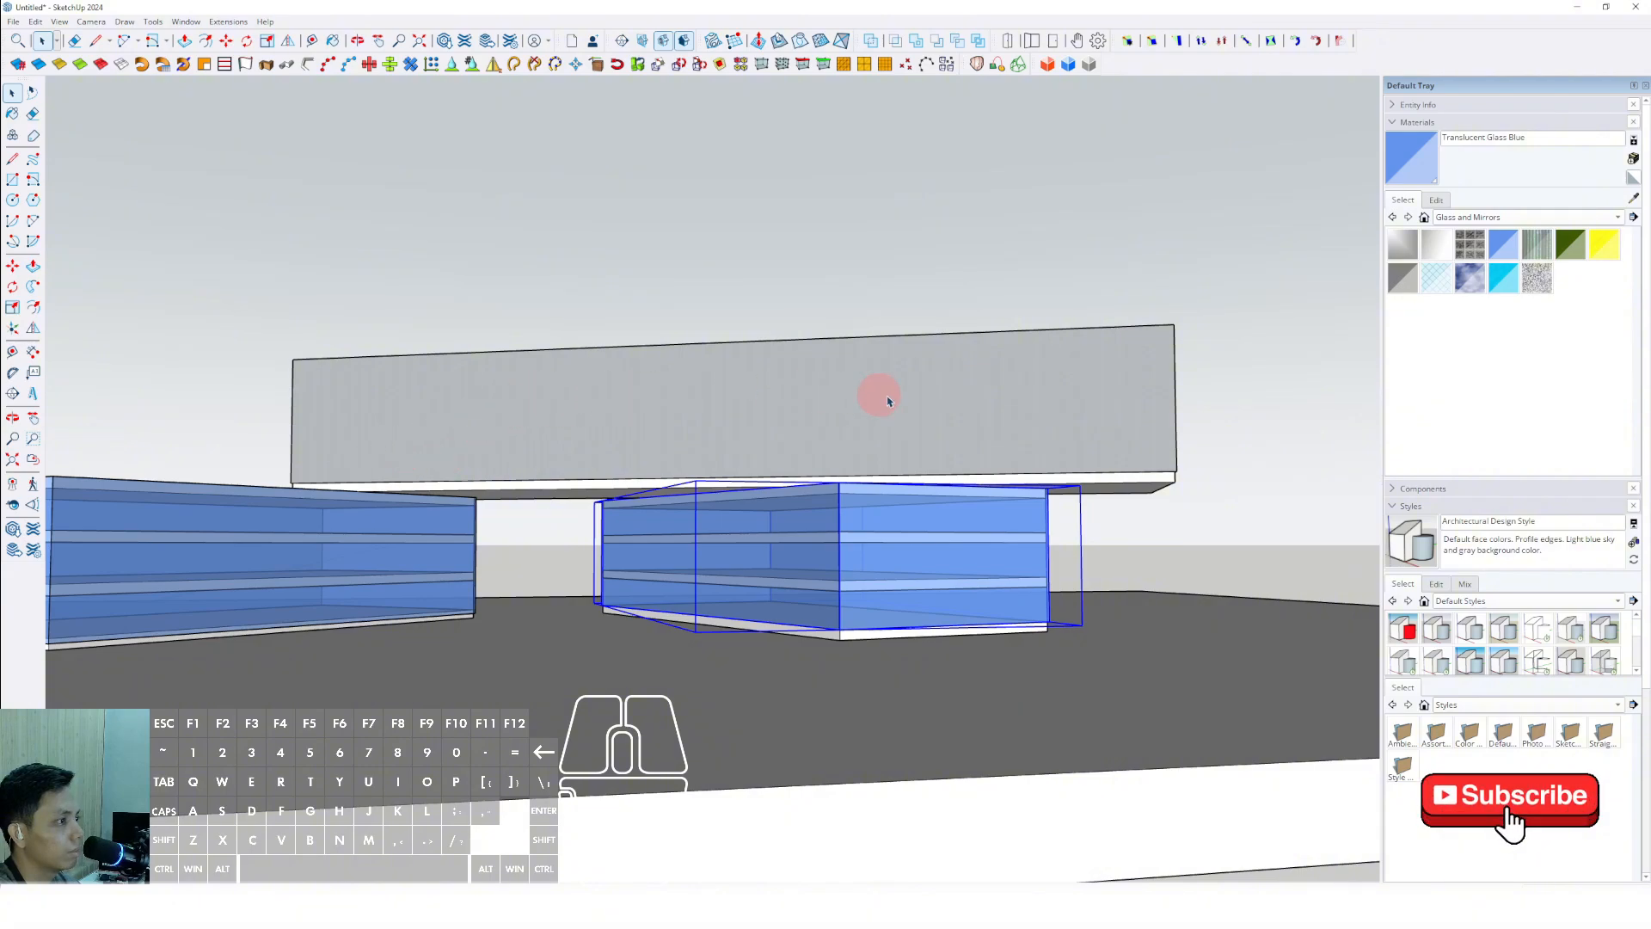
pyautogui.click(270, 331)
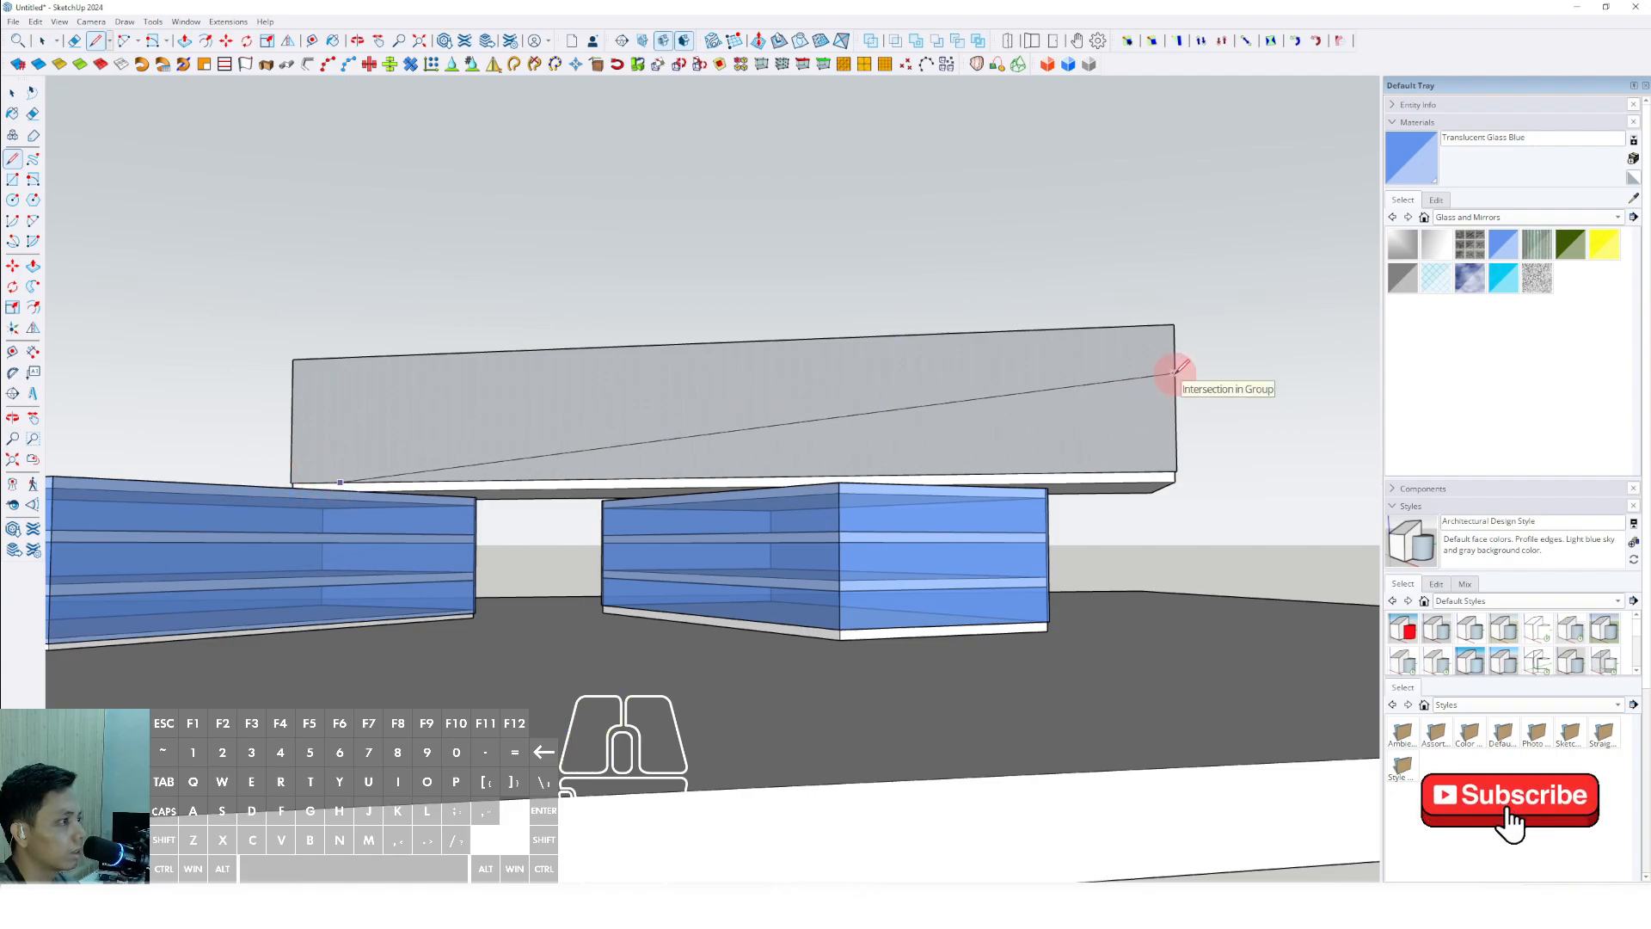
pyautogui.moveTo(1118, 404); pyautogui.dragTo(899, 528, button='middle')
pyautogui.press('space')
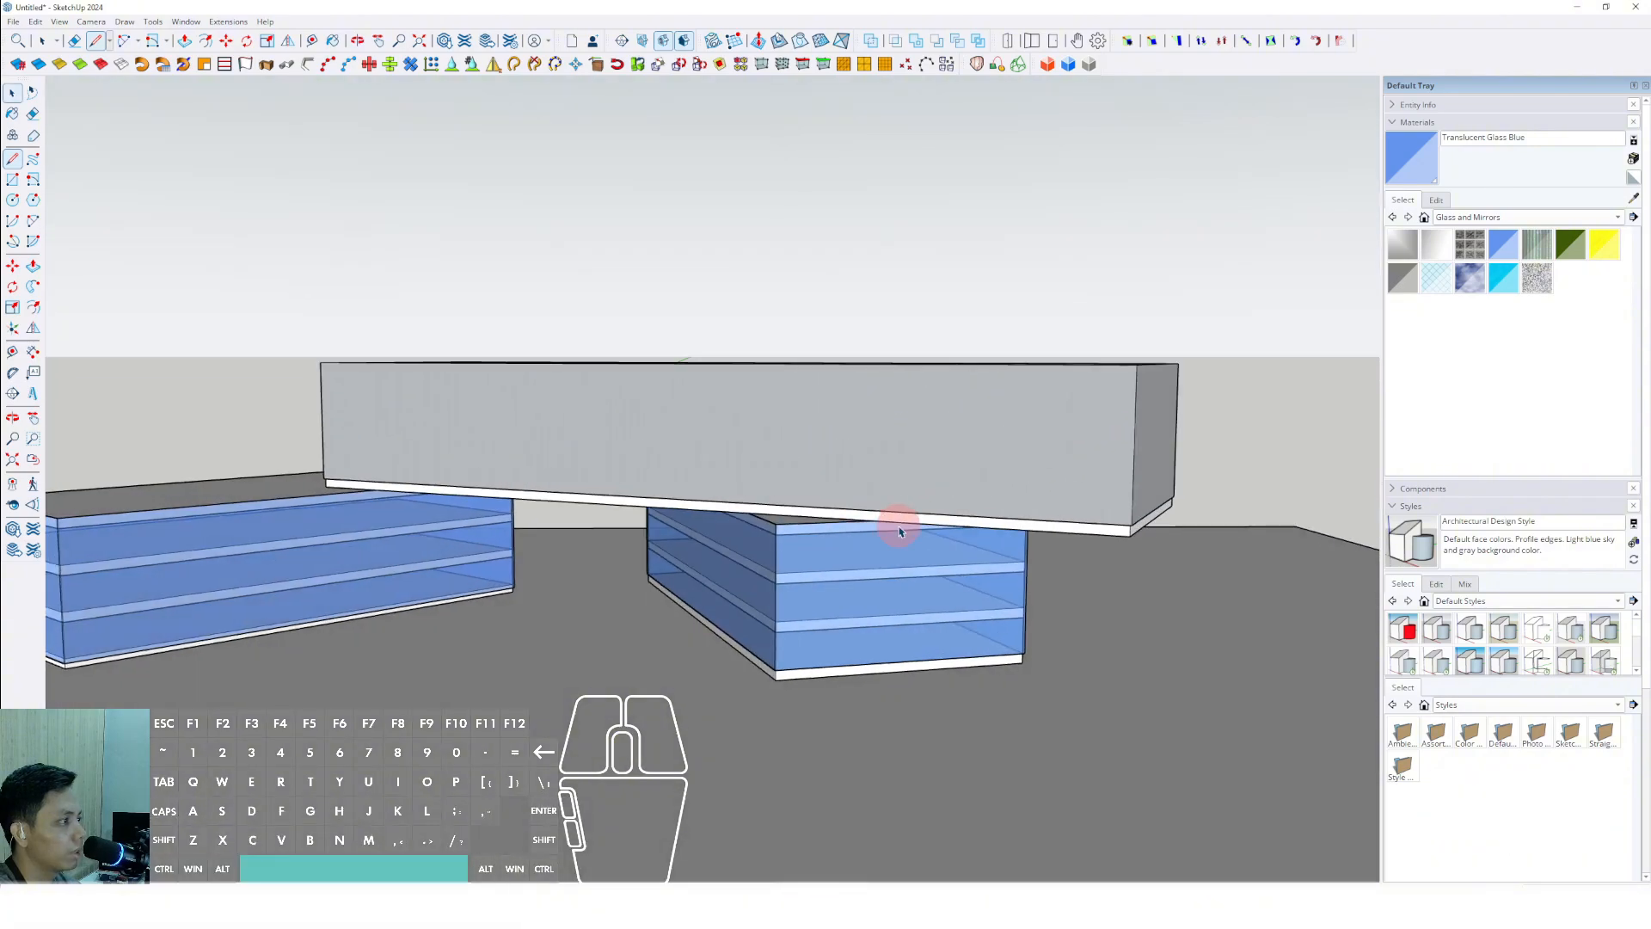
# Paint the upper stack's wall group with Translucent Glass Blue and clear the selection
pyautogui.click(1393, 163)
pyautogui.scroll(3, 1176, 410)
pyautogui.click(1128, 414)
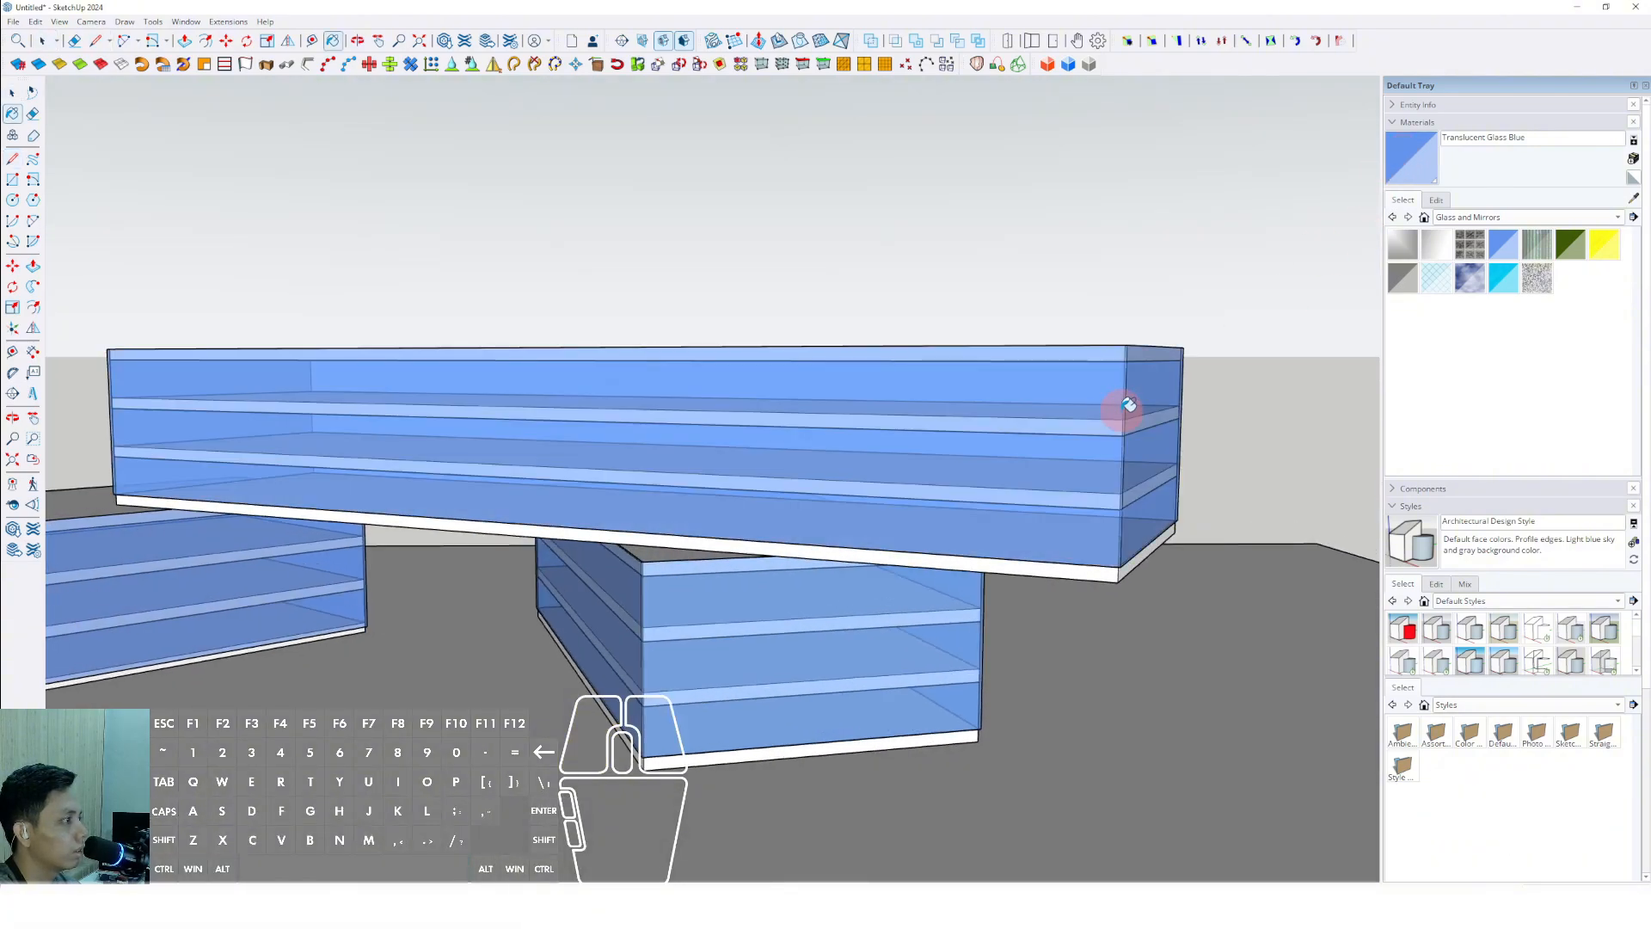
pyautogui.scroll(-1, 1122, 410)
pyautogui.moveTo(966, 440)
pyautogui.keyDown('shift'); pyautogui.mouseDown(button='middle')
pyautogui.moveTo(958, 466)
pyautogui.moveTo(1023, 430)
pyautogui.mouseUp(button='middle'); pyautogui.keyUp('shift')
pyautogui.press('space')
pyautogui.click(344, 249)
# Draw lines on the upper stack's long front wall, down one vertical corner edge and a short way along its lower edge
pyautogui.moveTo(516, 426); pyautogui.dragTo(454, 433, button='middle')
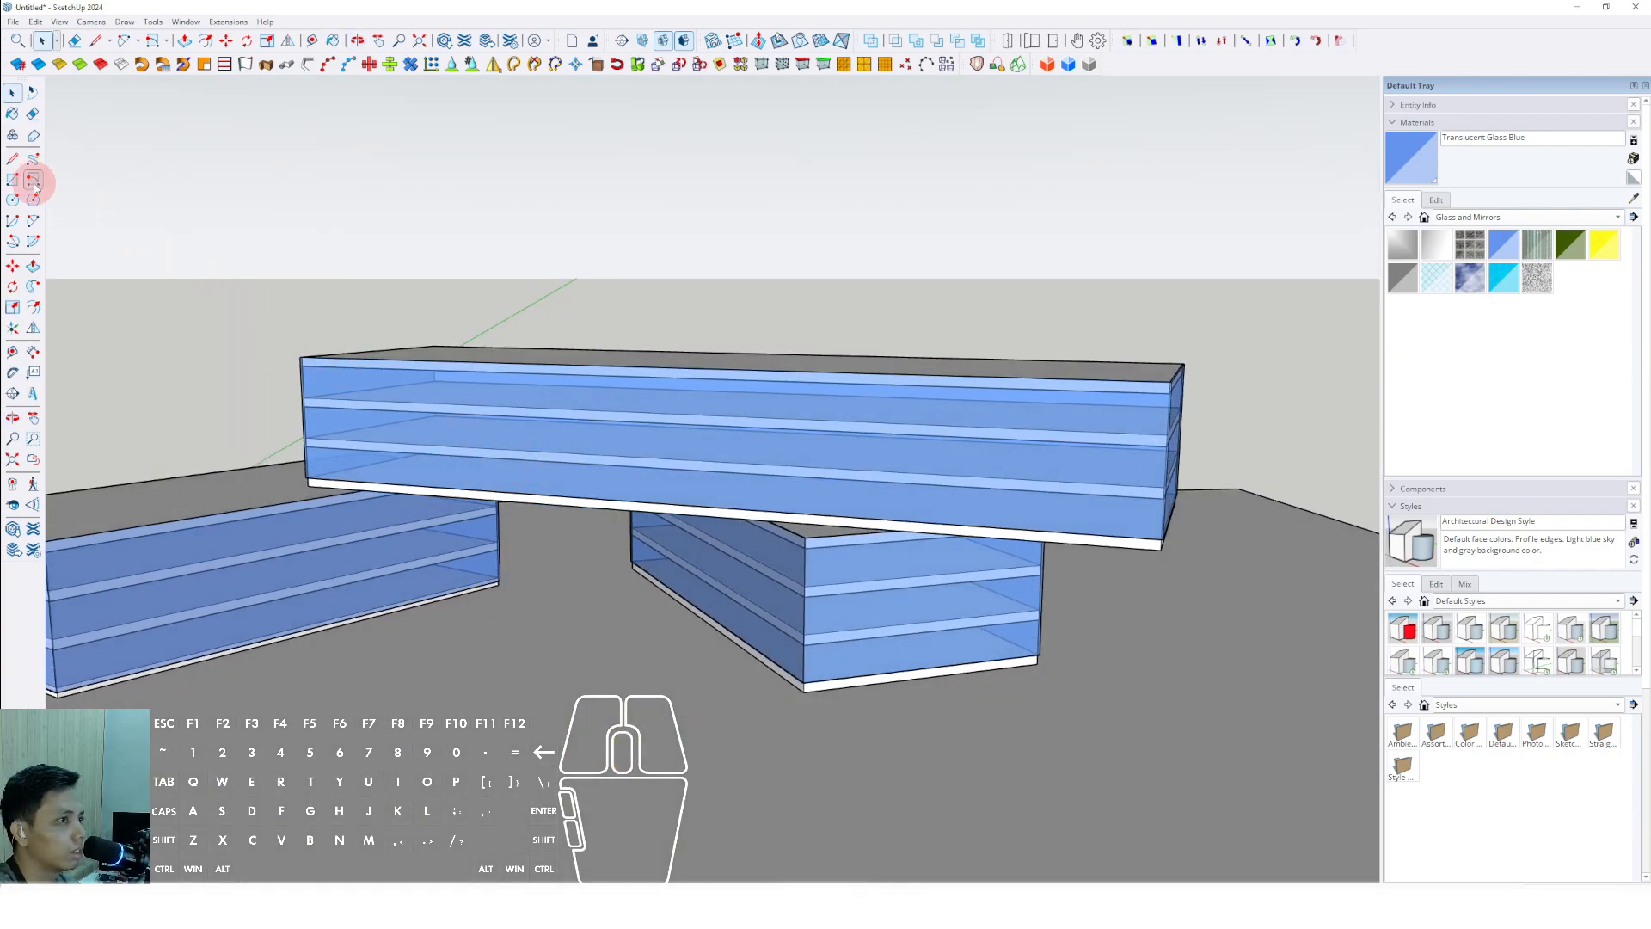
pyautogui.click(13, 159)
pyautogui.scroll(5, 327, 379)
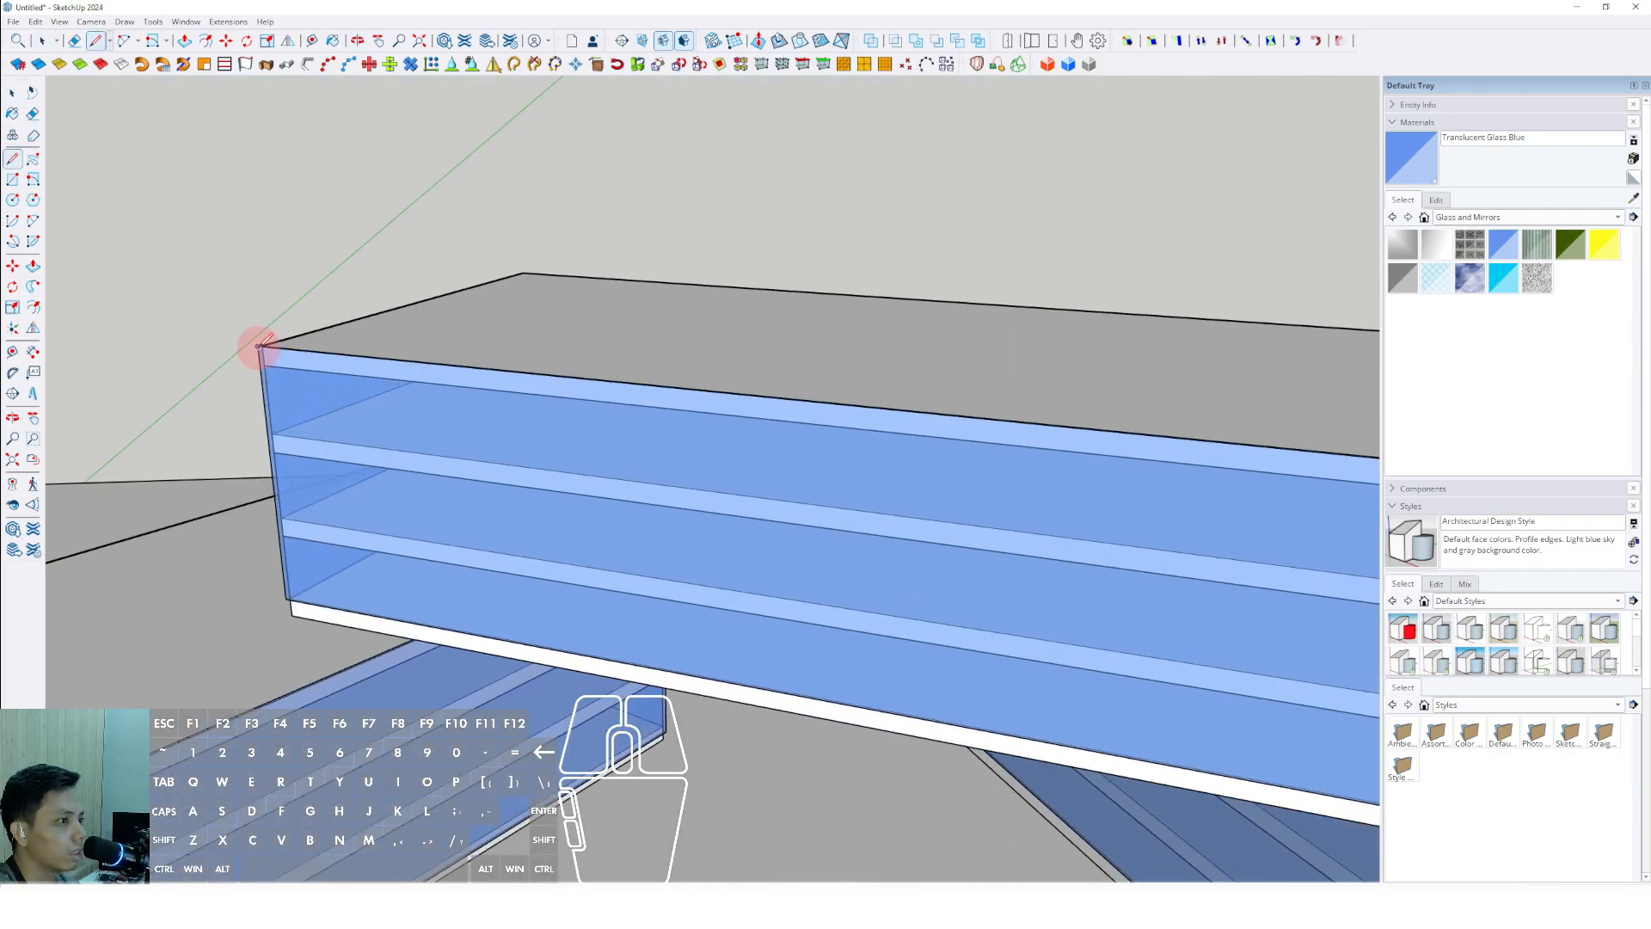
pyautogui.click(258, 347)
pyautogui.scroll(1, 283, 591)
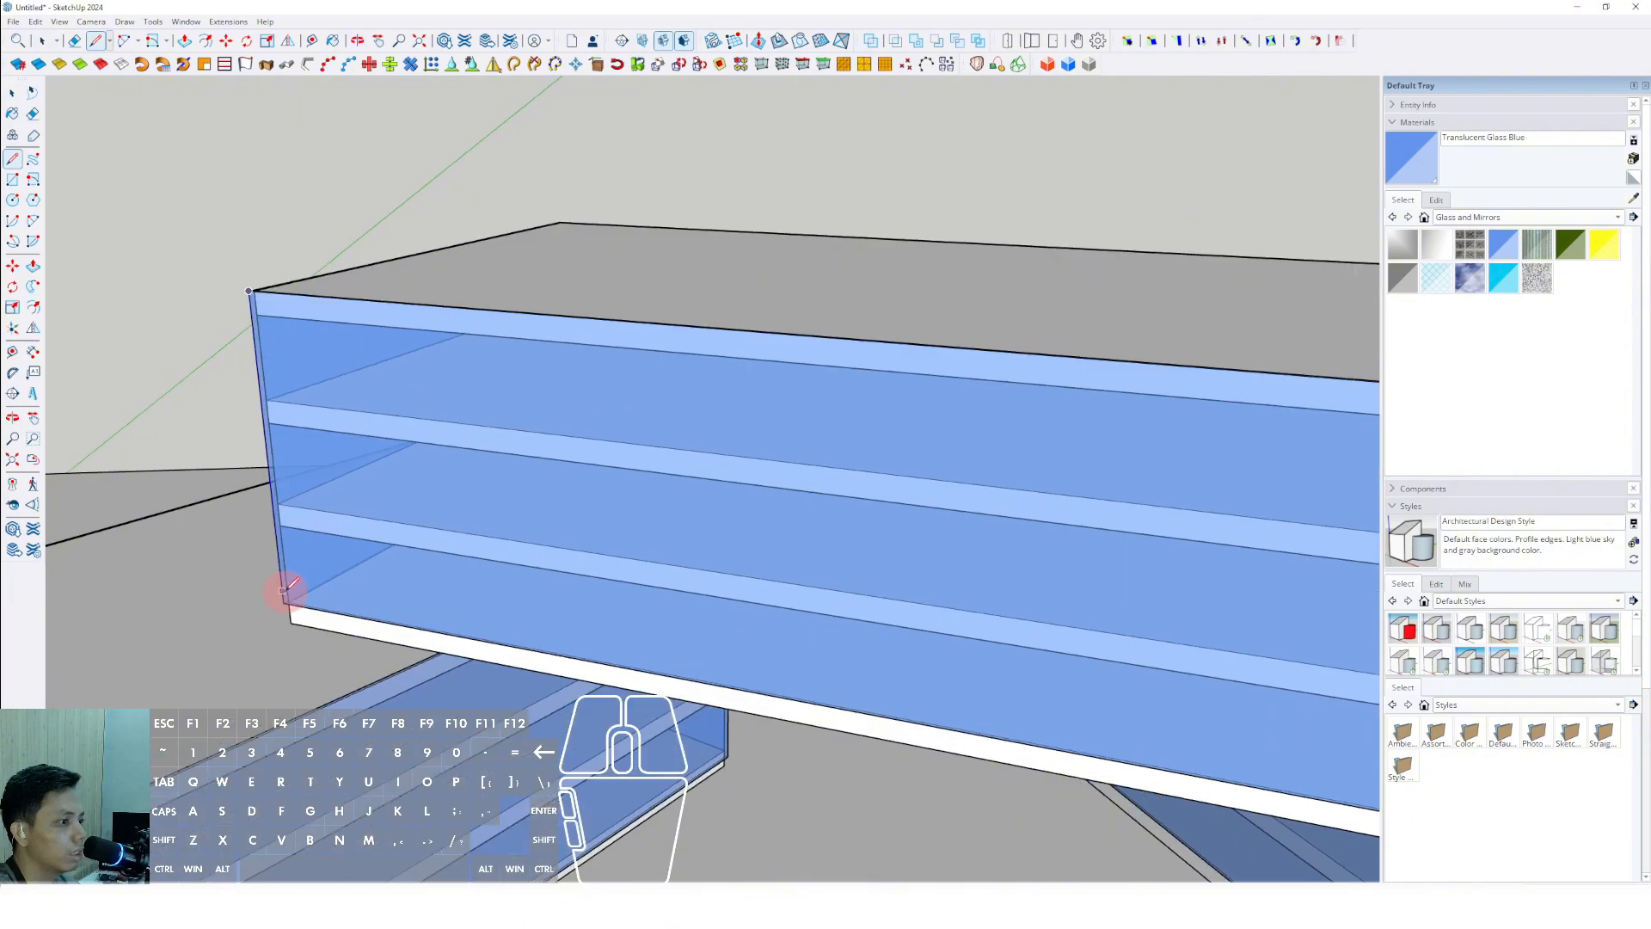
pyautogui.click(374, 619)
# Continue the outline diagonally to the middle of the opposite vertical edge, up to the top corner and back along the top to close it
pyautogui.scroll(-6, 395, 450)
pyautogui.moveTo(818, 593); pyautogui.dragTo(809, 405, button='middle')
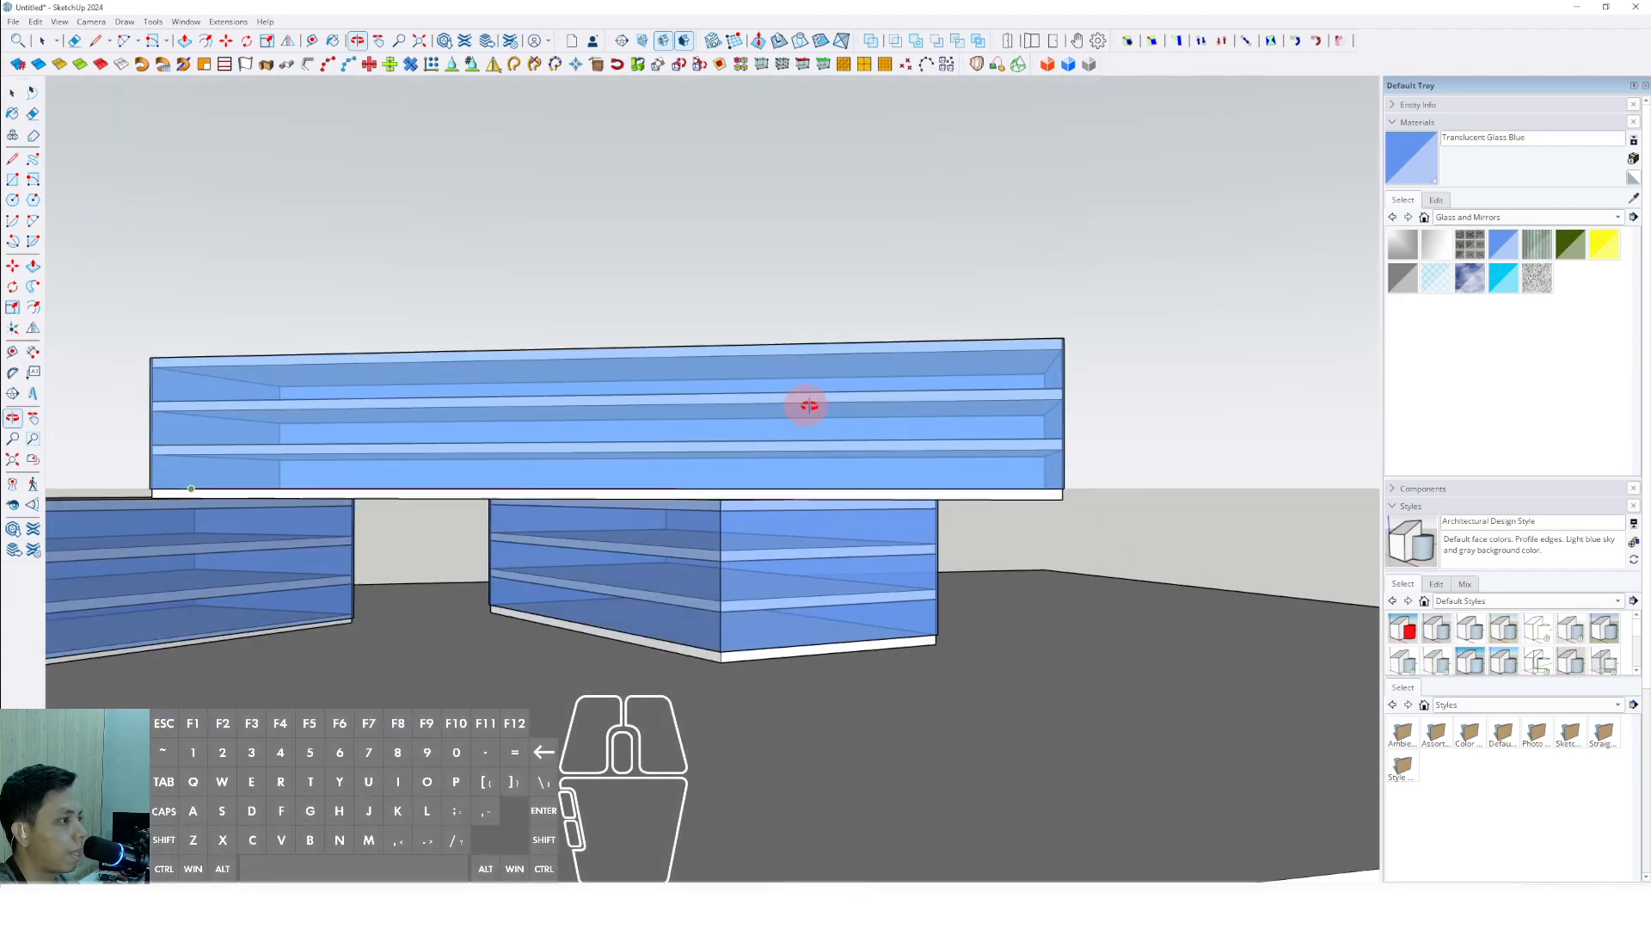
pyautogui.scroll(3, 1065, 395)
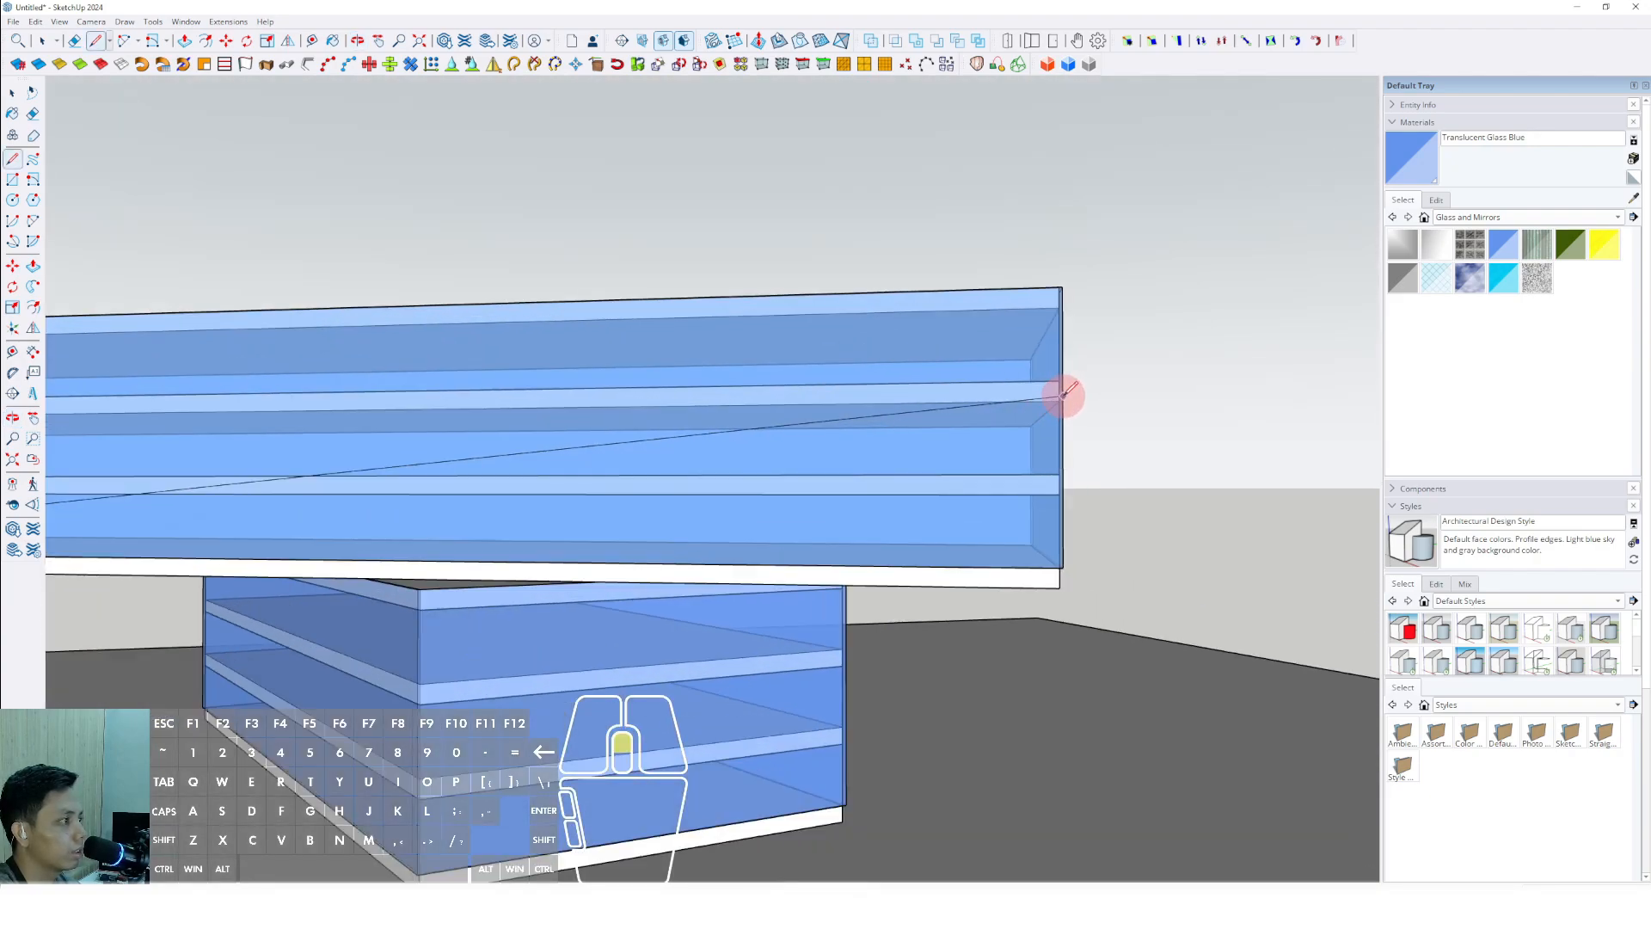
pyautogui.scroll(2, 866, 487)
pyautogui.moveTo(1063, 394); pyautogui.dragTo(899, 508, button='middle')
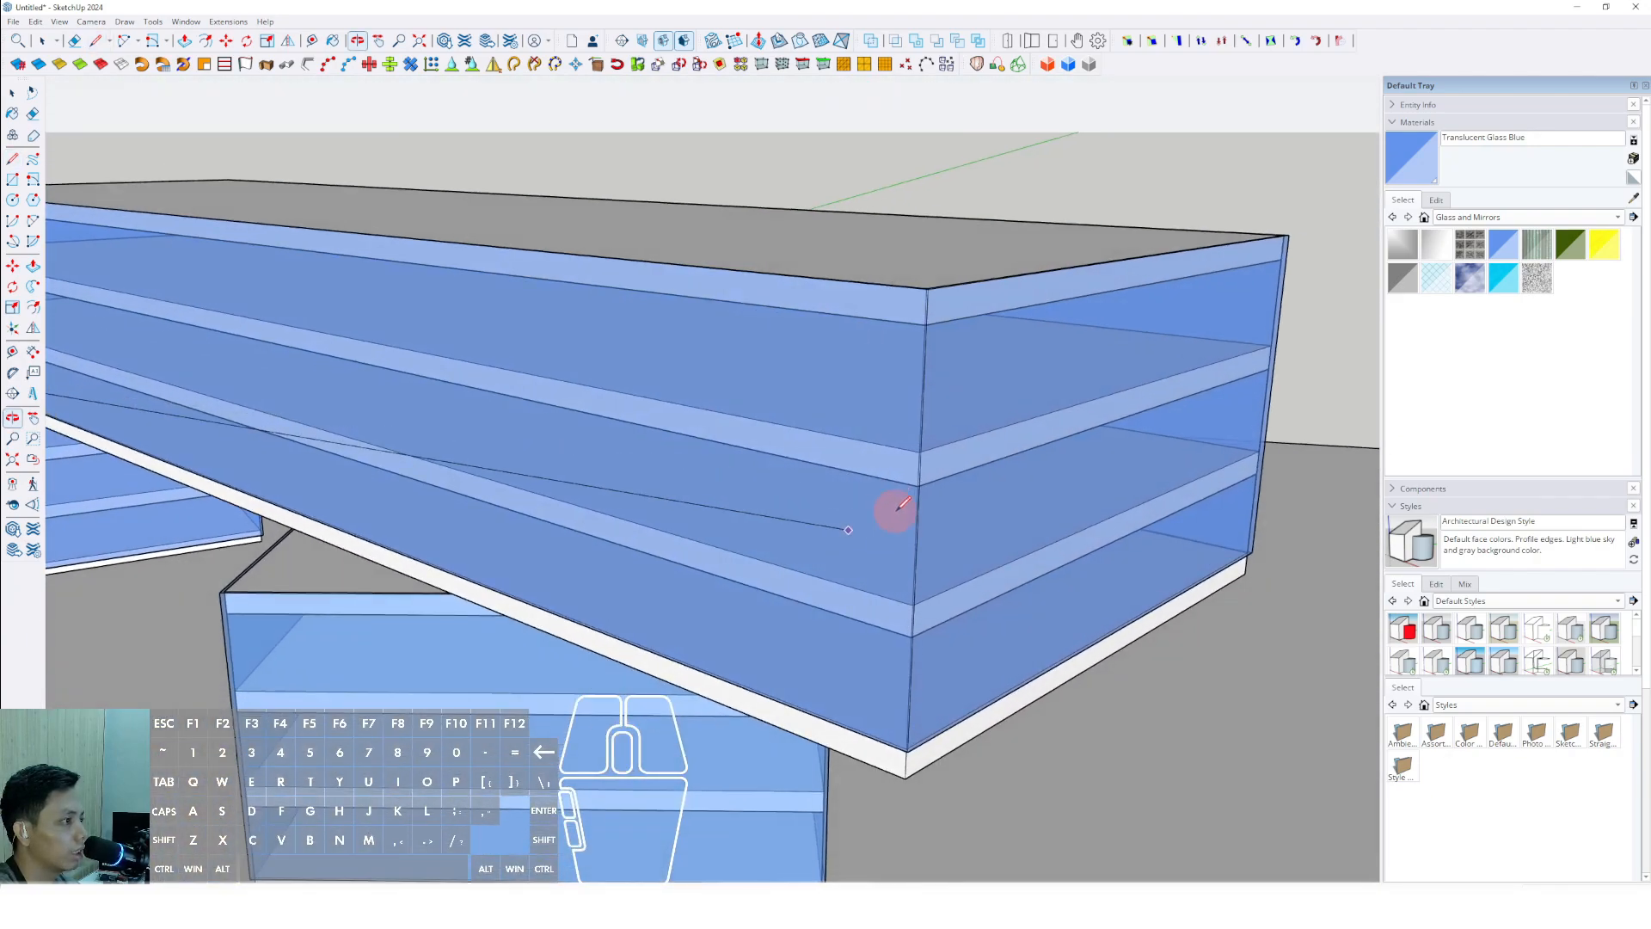
pyautogui.scroll(-3, 523, 384)
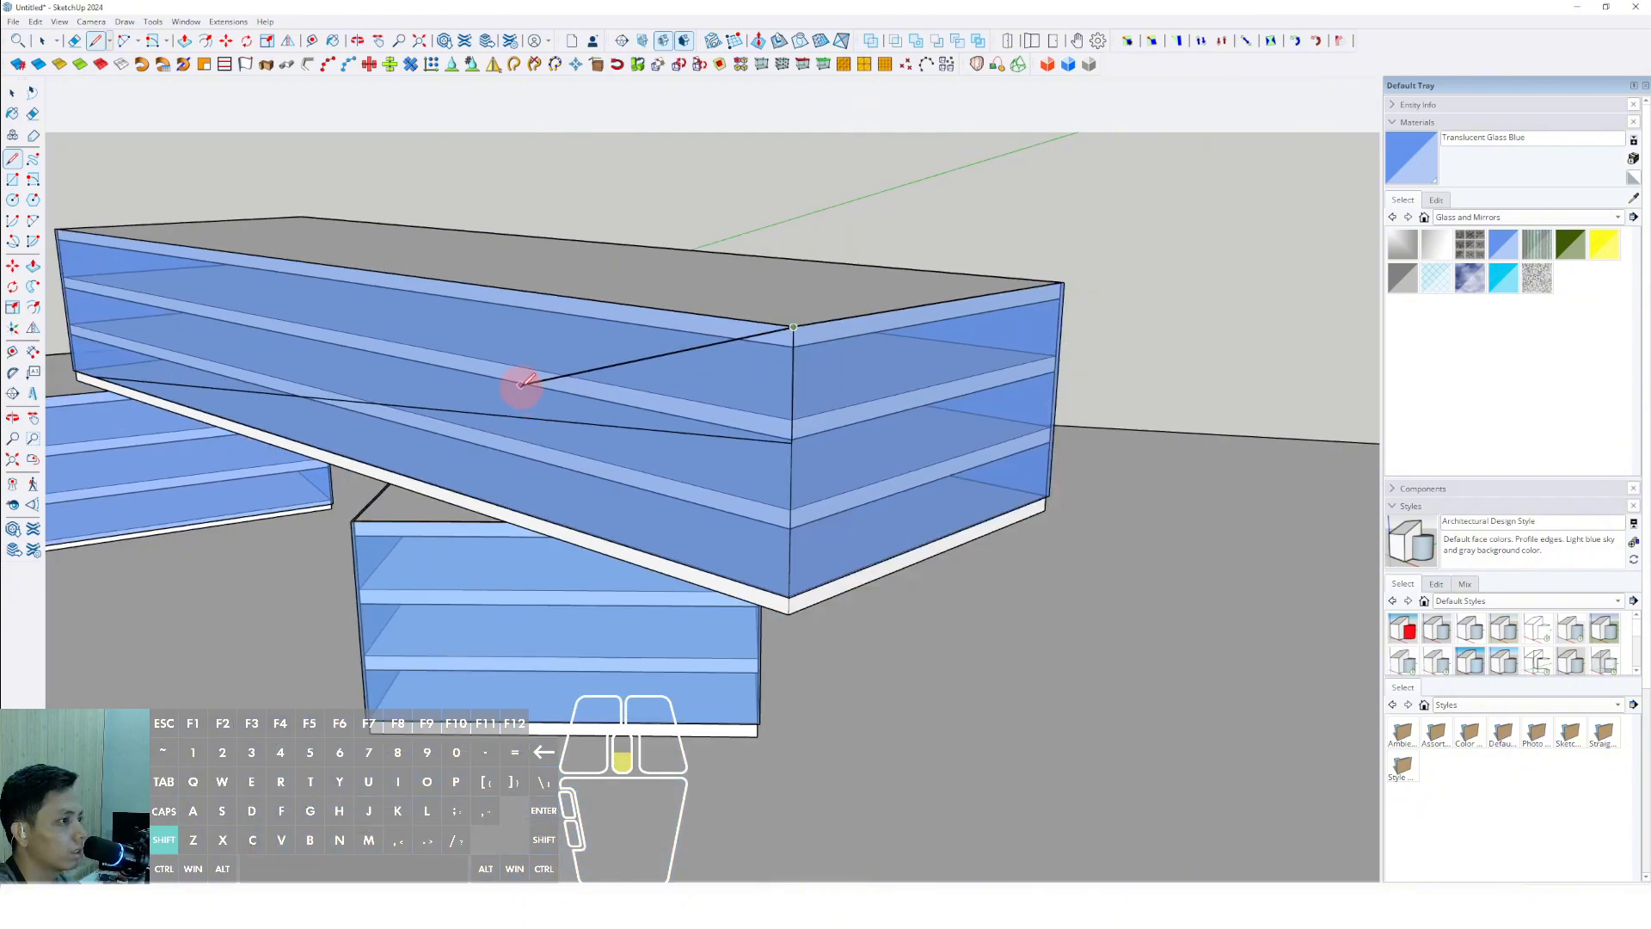
pyautogui.moveTo(523, 383); pyautogui.dragTo(619, 321, button='middle')
pyautogui.scroll(-4, 437, 326)
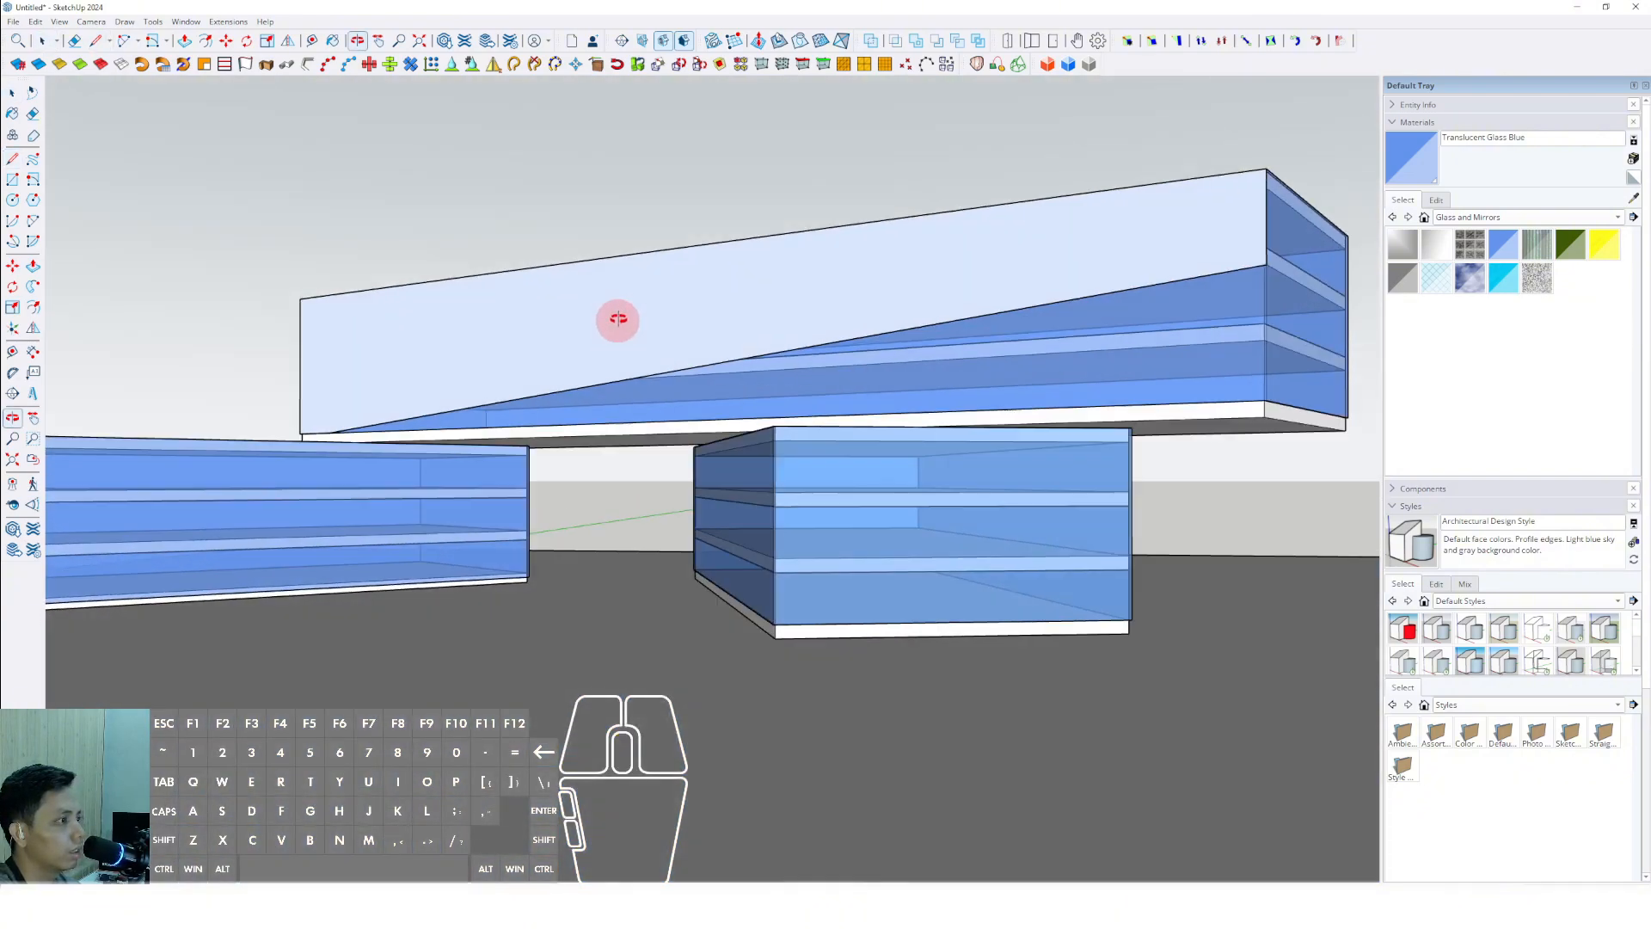
# Push/Pull the tapered face on the upper stack outward into a thin panel and make its connected geometry a group
pyautogui.keyDown('shift'); pyautogui.moveTo(950, 282); pyautogui.dragTo(869, 321, button='middle'); pyautogui.keyUp('shift')
pyautogui.click(937, 298)
pyautogui.press('p')
pyautogui.click(963, 290)
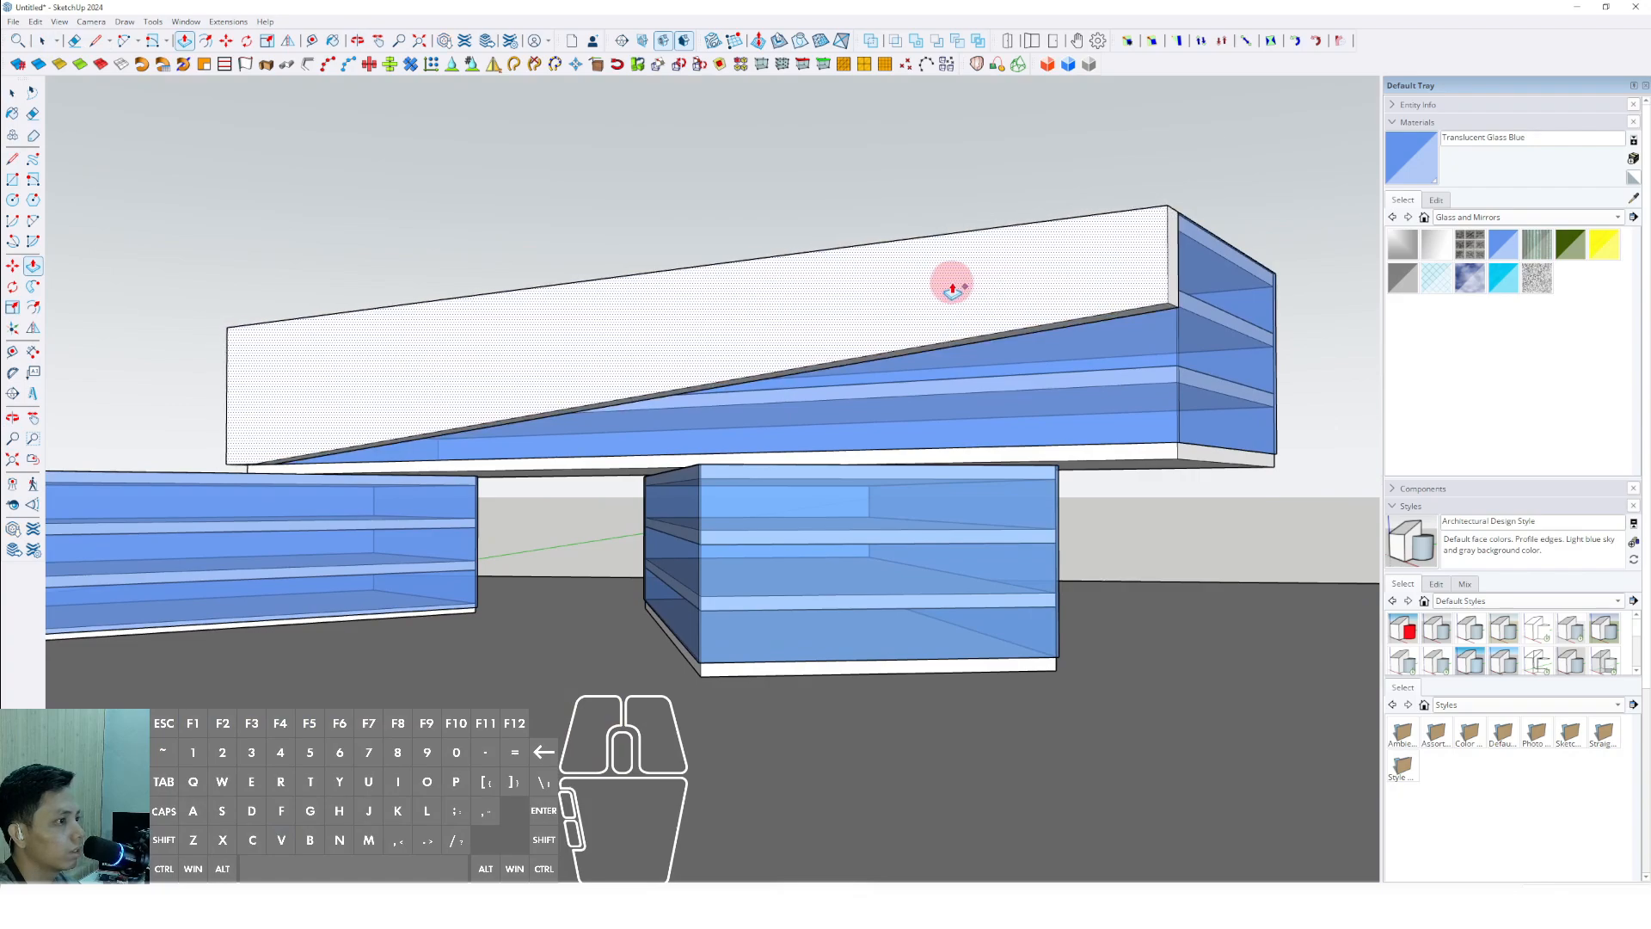
pyautogui.press('space')
pyautogui.tripleClick(959, 282)
pyautogui.rightClick(961, 281)
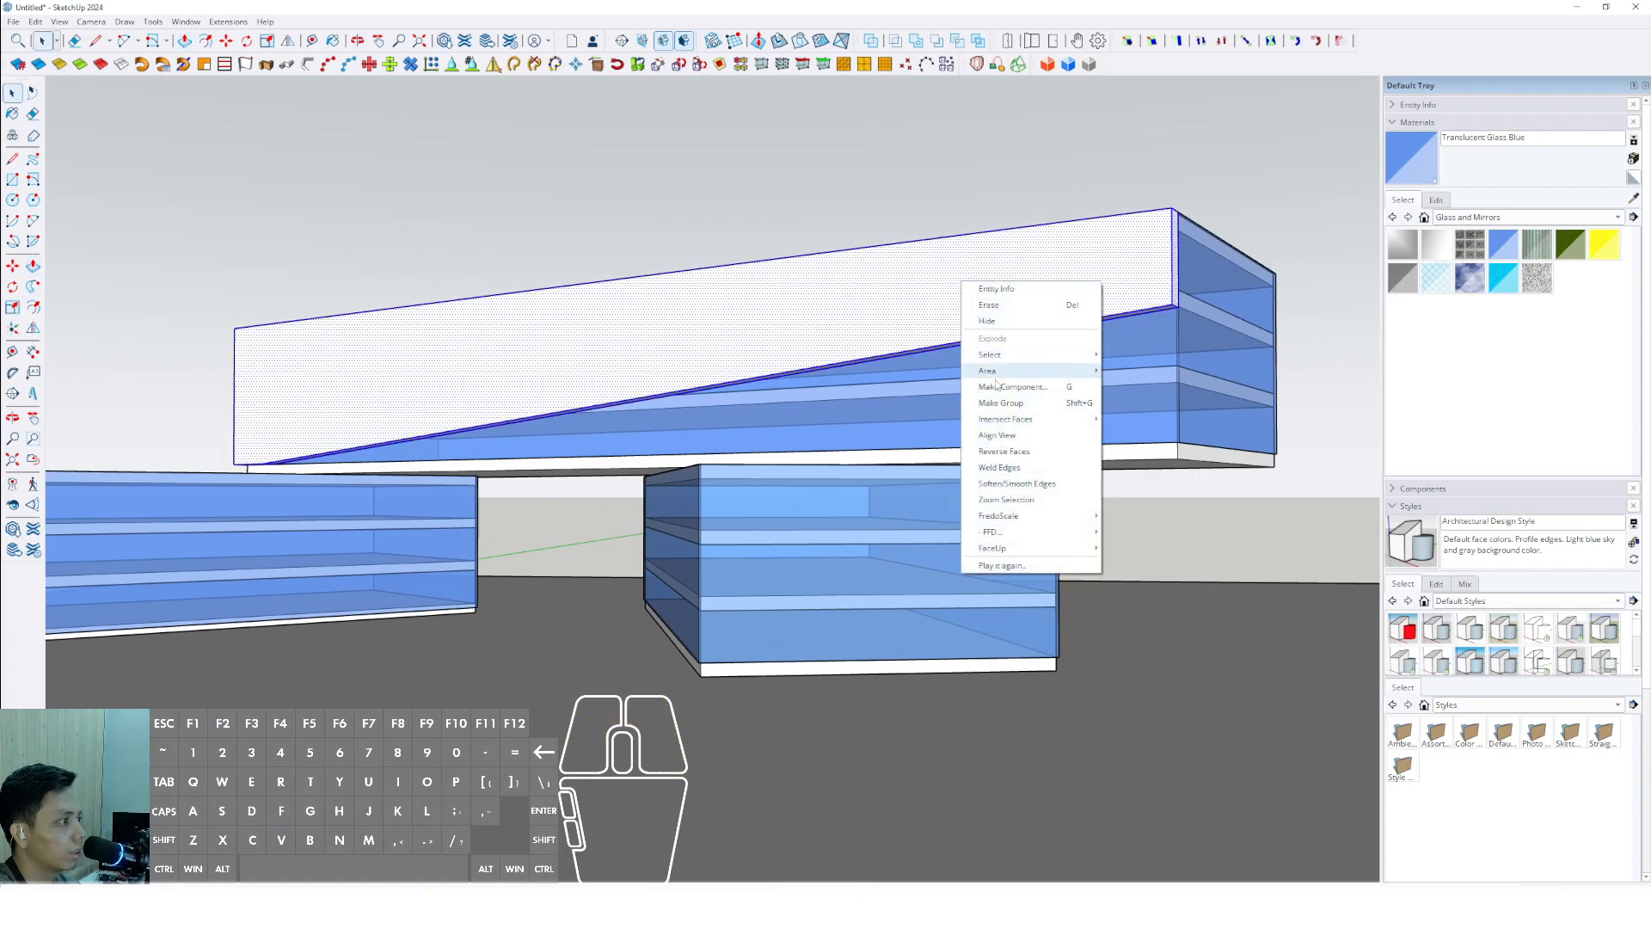
pyautogui.click(982, 401)
# Draw a rectangle on the upper stack's end wall, from the tapered panel's lower corner to the far top corner
pyautogui.scroll(-1, 982, 395)
pyautogui.scroll(-2, 982, 395)
pyautogui.moveTo(981, 396); pyautogui.dragTo(606, 459, button='middle')
pyautogui.scroll(4, 729, 412)
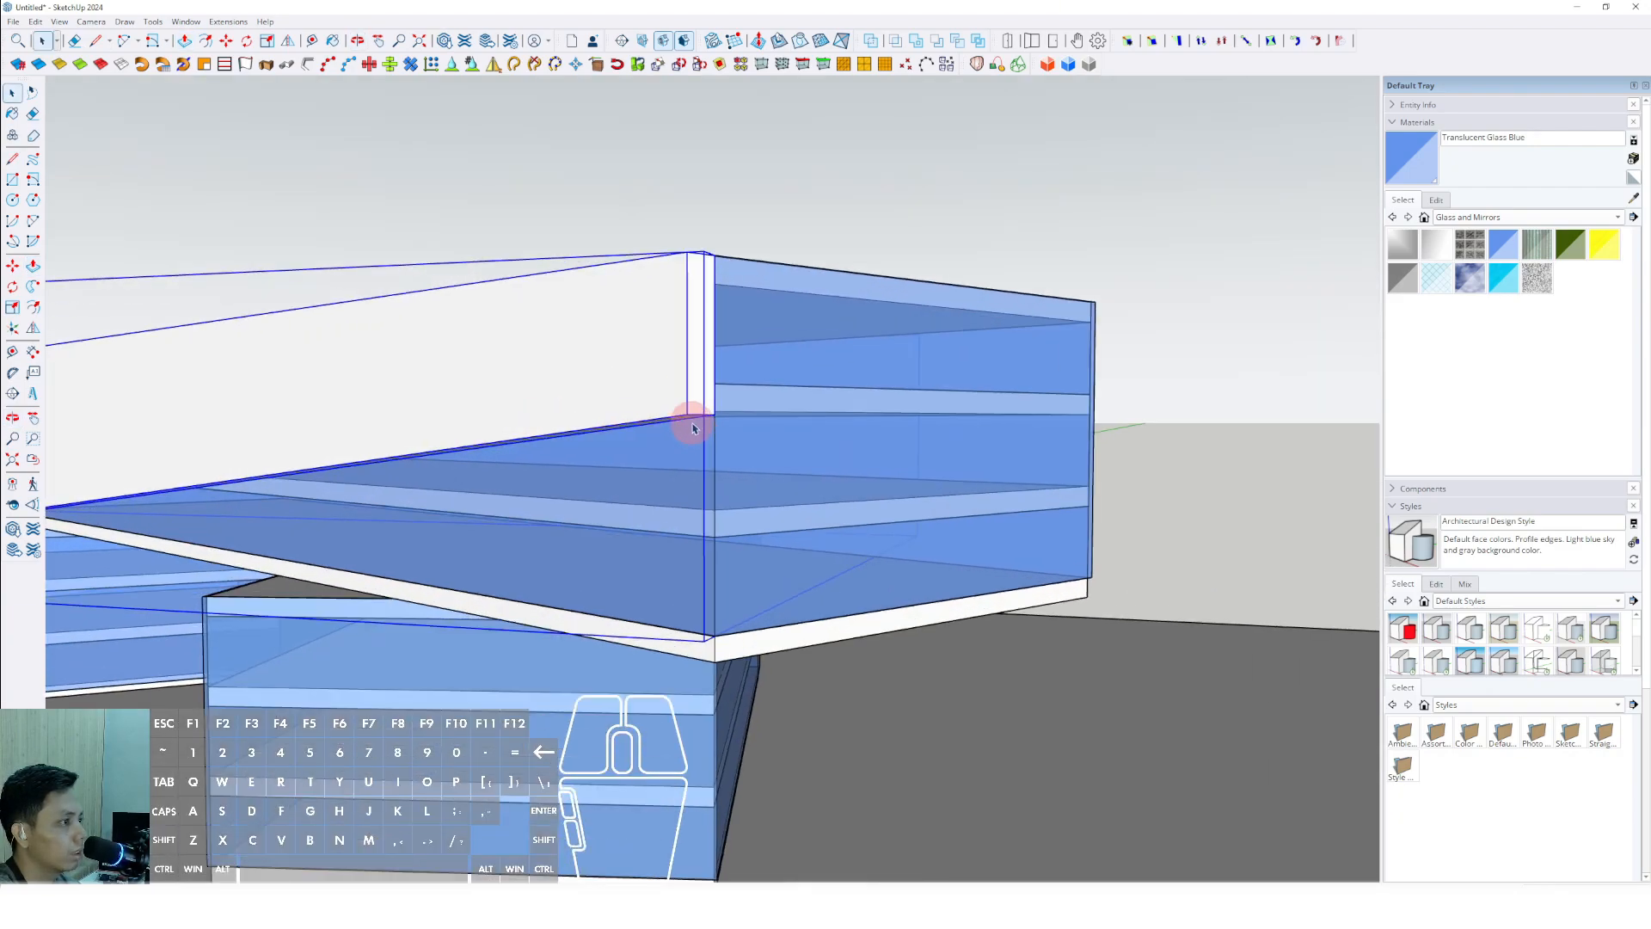
pyautogui.moveTo(705, 411); pyautogui.dragTo(731, 376, button='middle')
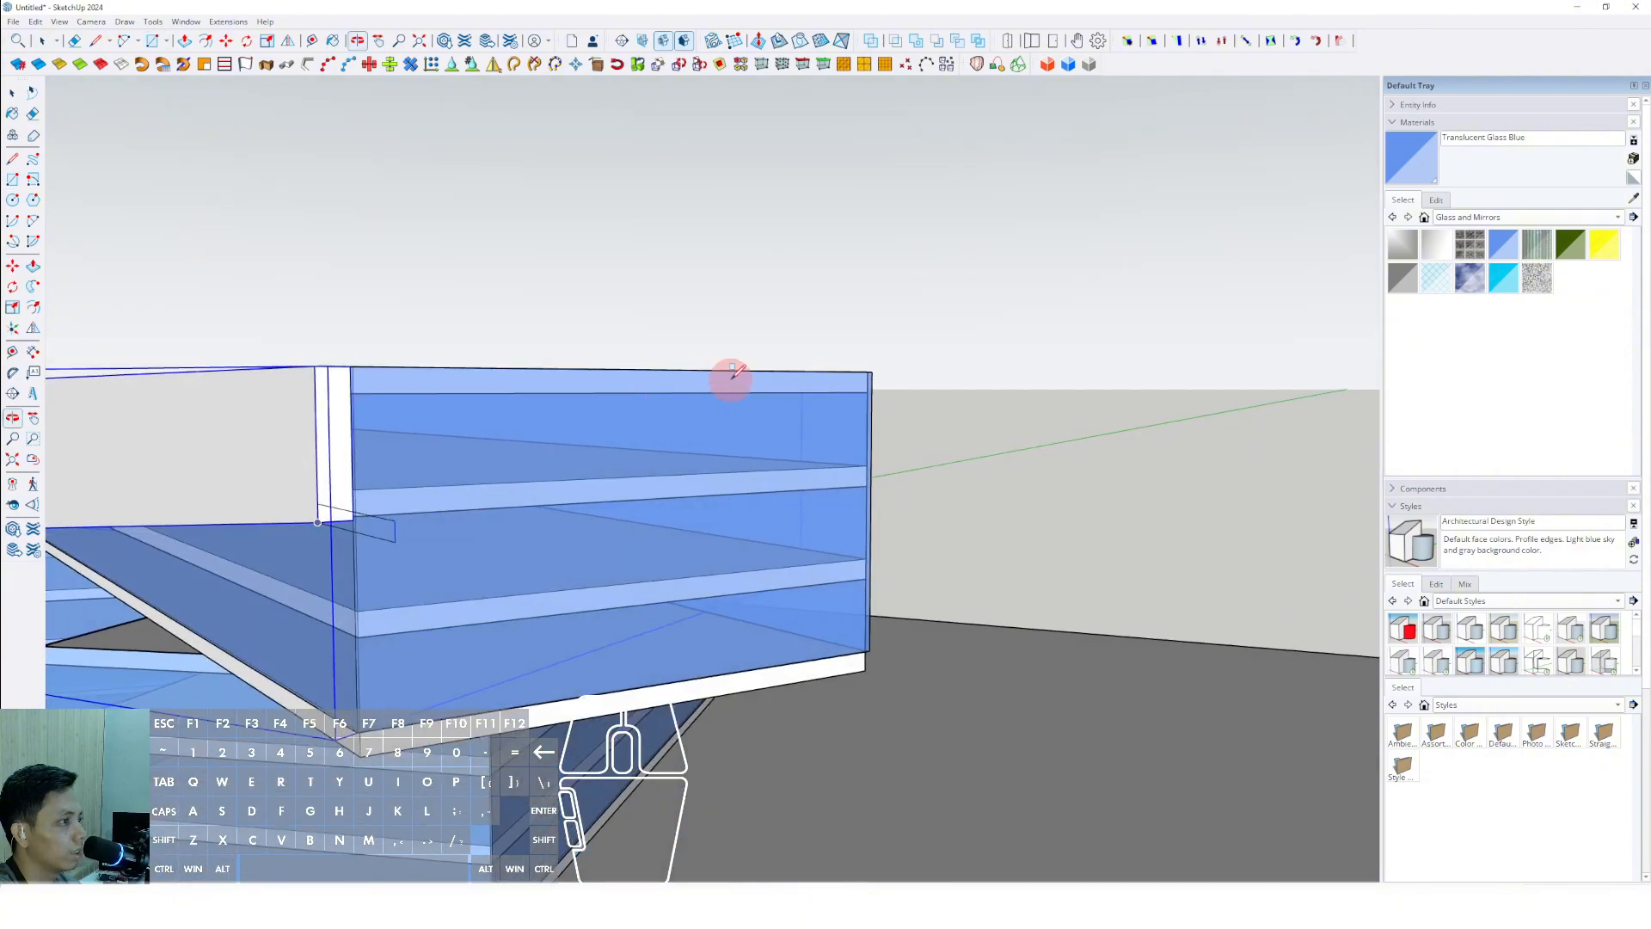
pyautogui.click(871, 371)
# Push/Pull the end-wall rectangle outward into a thin panel and make it a group
pyautogui.press('space')
pyautogui.moveTo(611, 435); pyautogui.dragTo(912, 385, button='middle')
pyautogui.press('v')
pyautogui.click(758, 379)
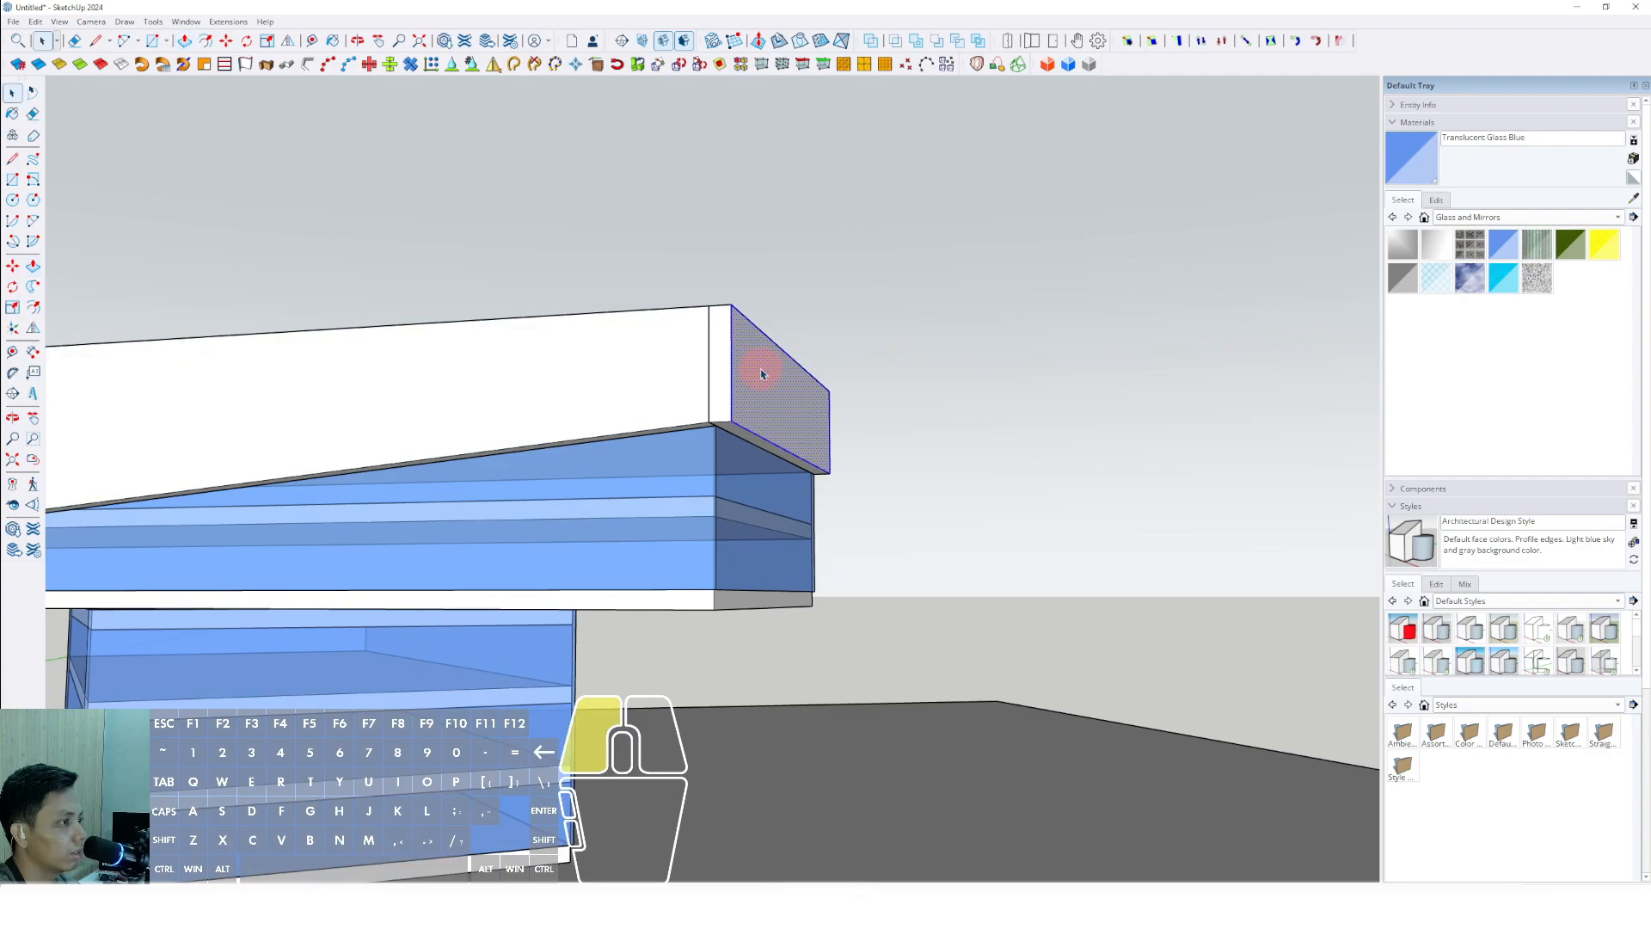
pyautogui.rightClick(759, 369)
pyautogui.click(798, 491)
# Draw lines on the first lower stack's long glass wall, down the inner vertical corner edge and a short way along its lower edge
pyautogui.scroll(-4, 796, 486)
pyautogui.keyDown('shift'); pyautogui.moveTo(507, 491); pyautogui.dragTo(833, 471, button='middle'); pyautogui.keyUp('shift')
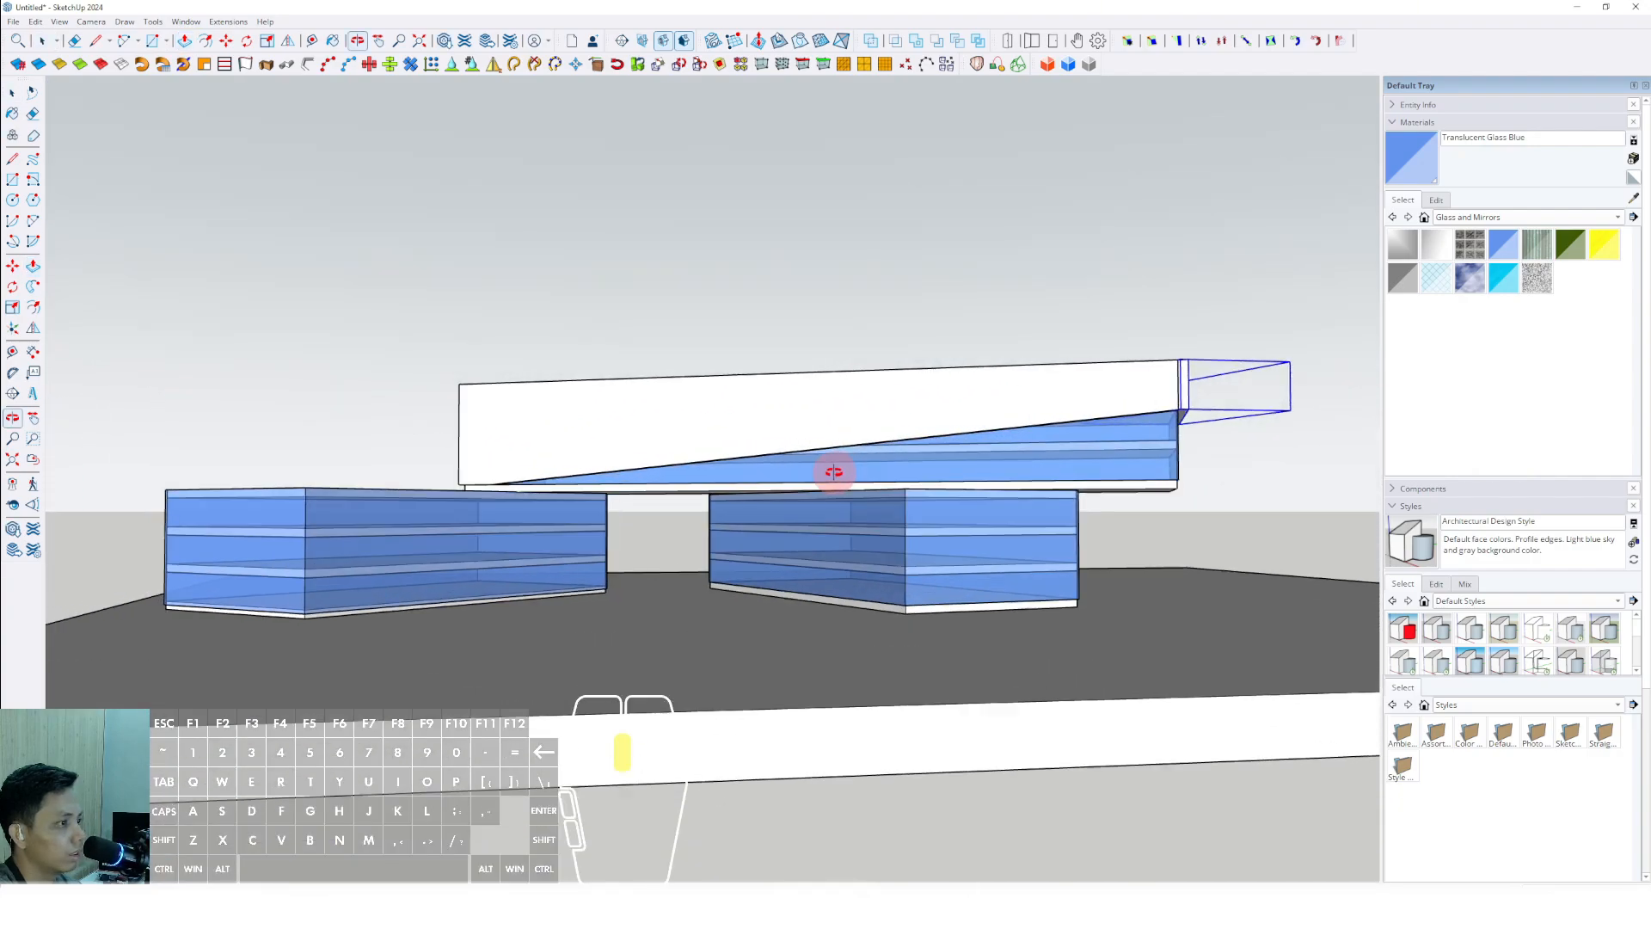
pyautogui.scroll(6, 468, 553)
pyautogui.press('space')
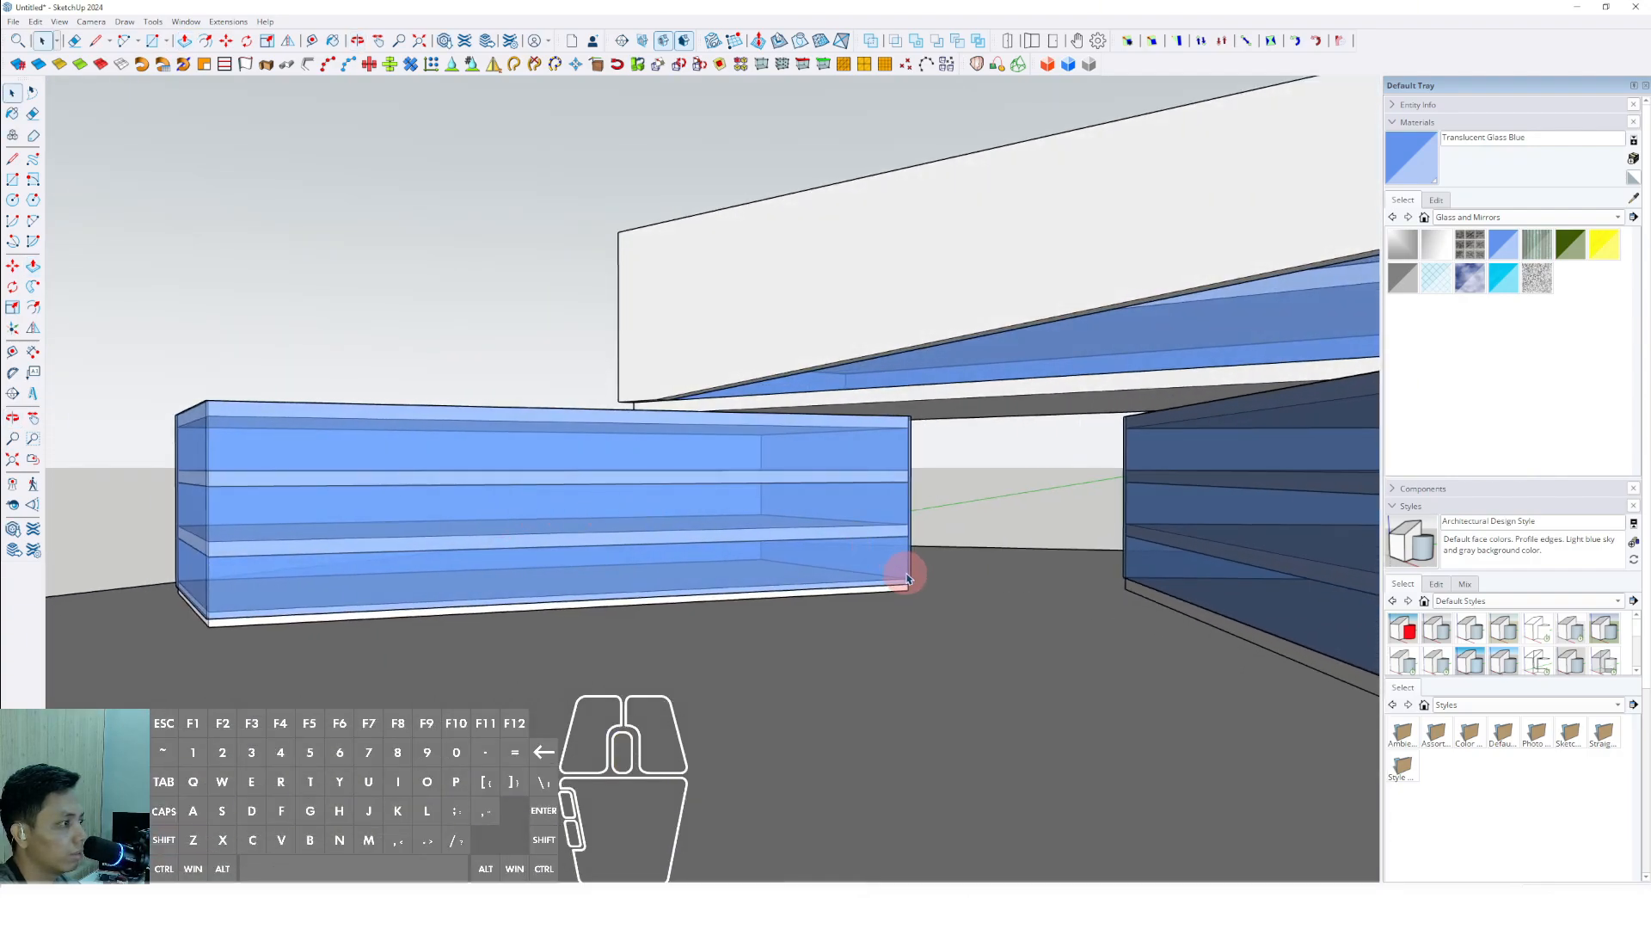
pyautogui.scroll(1, 461, 402)
pyautogui.scroll(3, 980, 563)
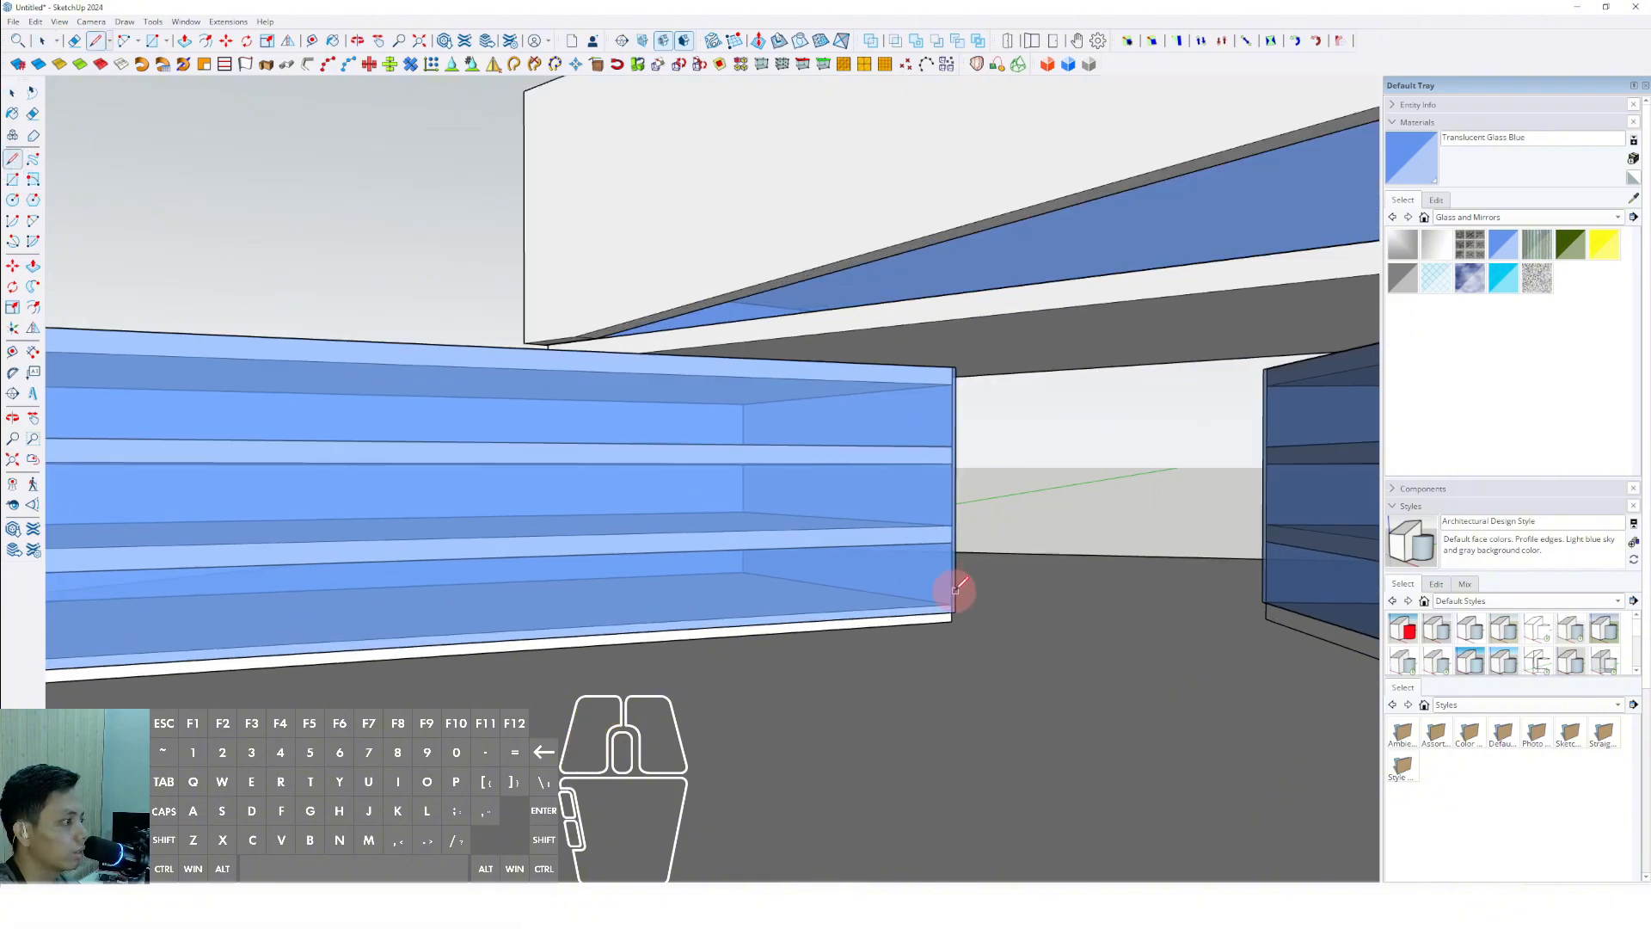
pyautogui.click(954, 355)
pyautogui.scroll(1, 957, 647)
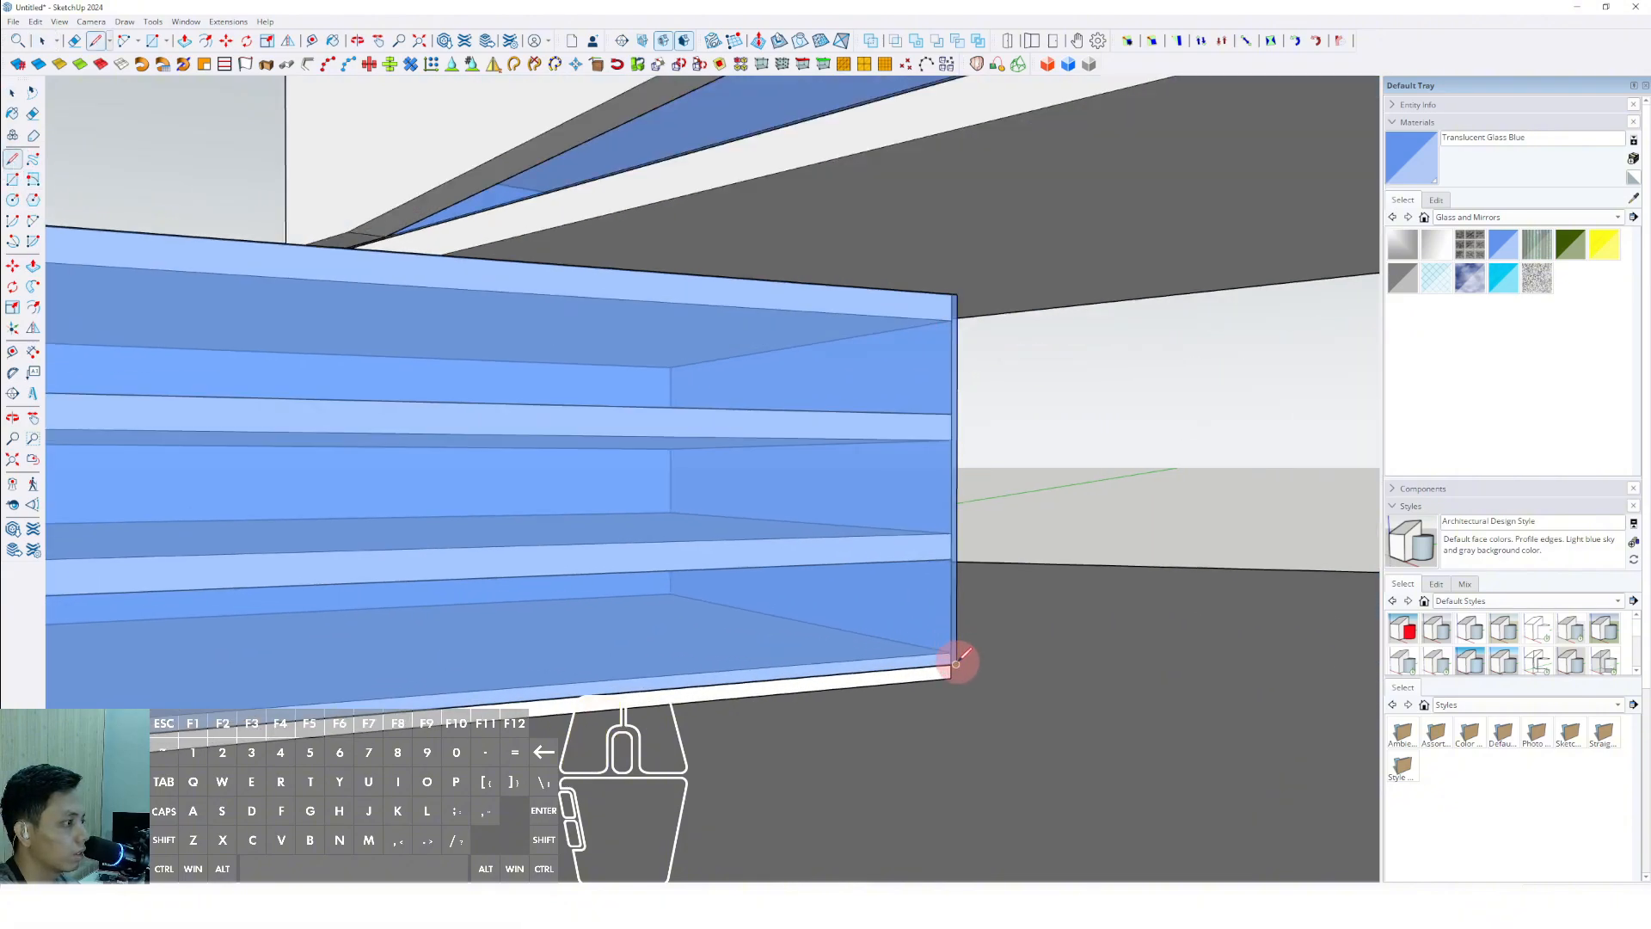
pyautogui.click(730, 682)
# Extend the lower stack's outline diagonally to the middle of the outer vertical edge, up to the top corner and back to its start
pyautogui.scroll(-4, 565, 579)
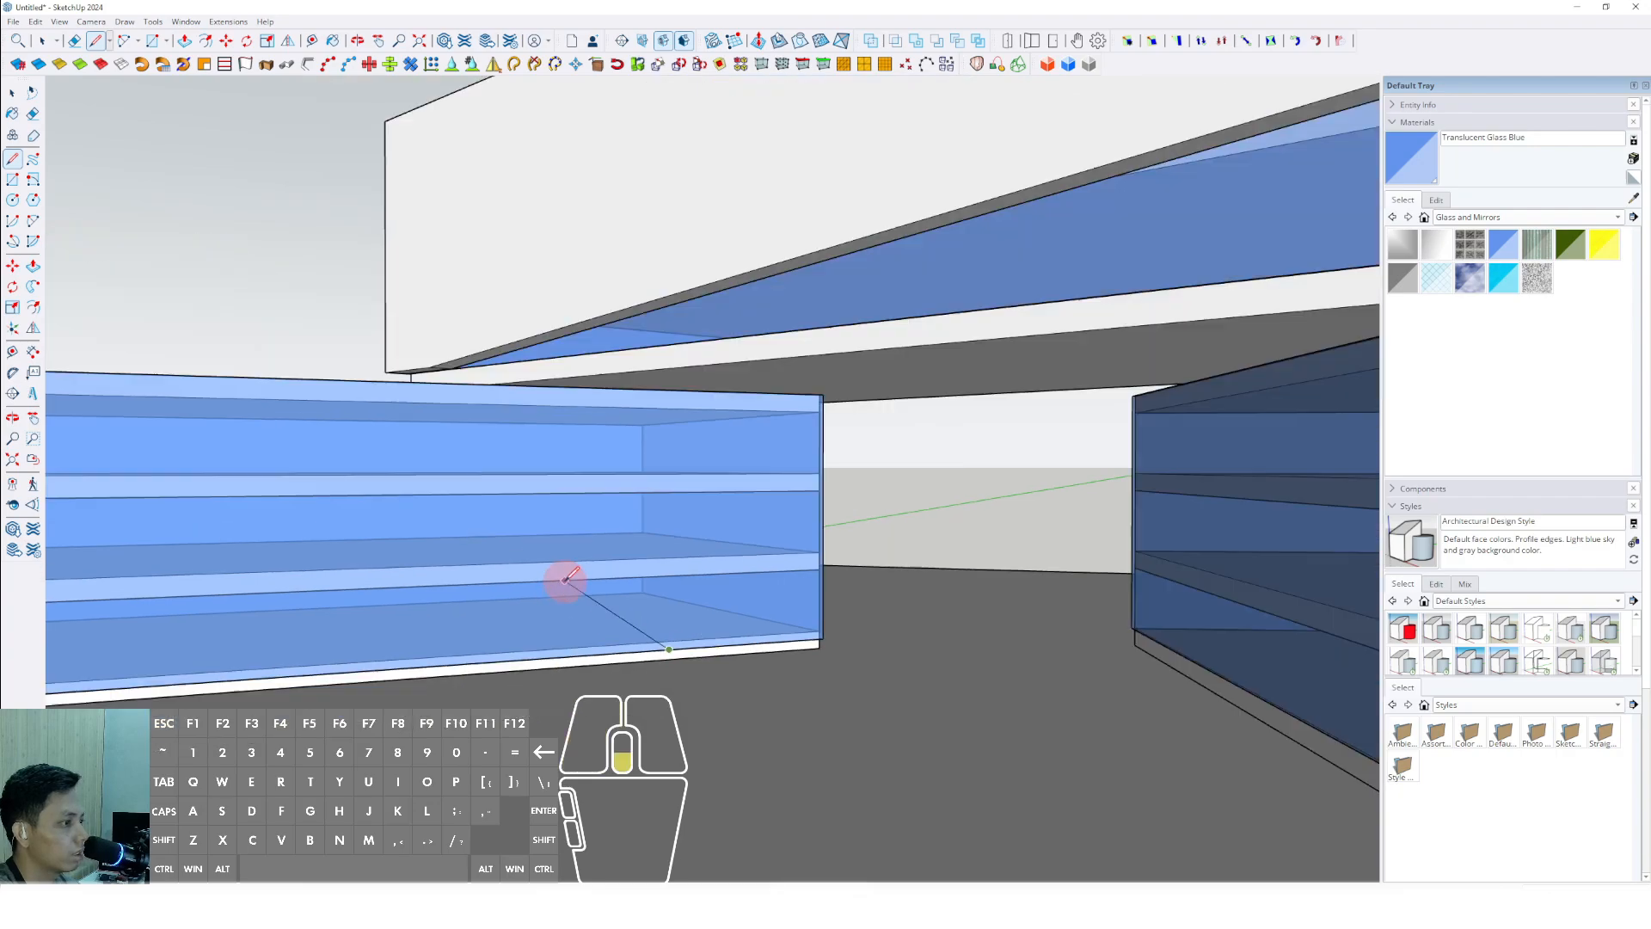
pyautogui.keyDown('shift'); pyautogui.moveTo(365, 542); pyautogui.dragTo(700, 496, button='middle'); pyautogui.keyUp('shift')
pyautogui.scroll(1, 427, 452)
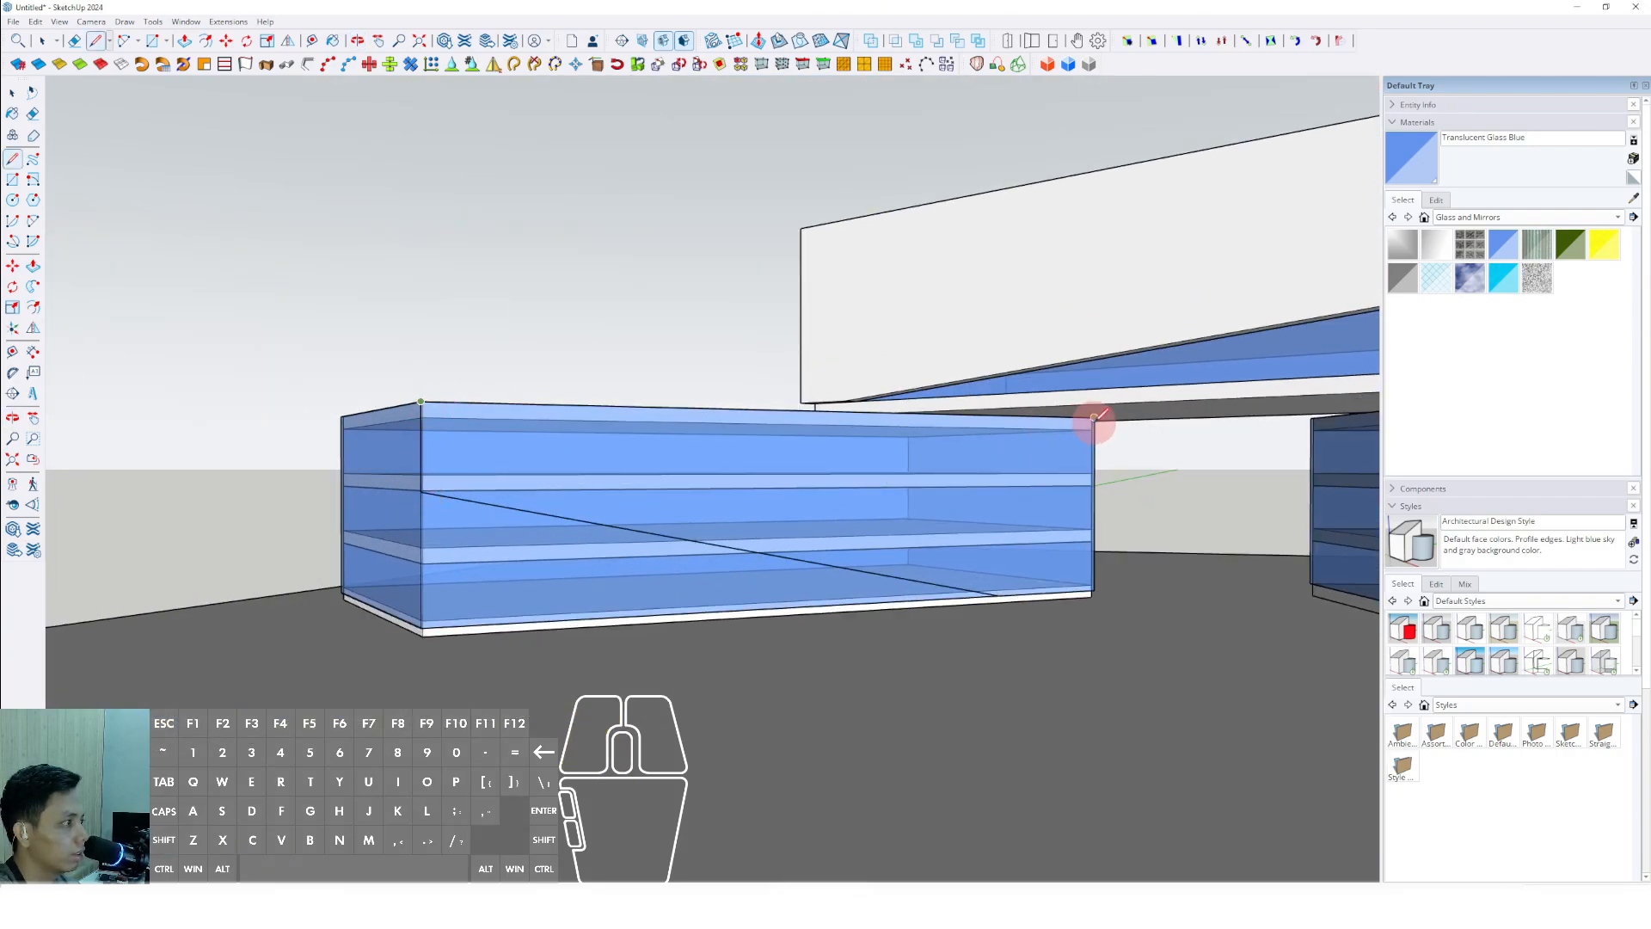
pyautogui.click(1095, 418)
# Push/Pull the lower stack's tapered face outward into a thin panel and make its connected geometry a group
pyautogui.press('space')
pyautogui.moveTo(1080, 431); pyautogui.dragTo(833, 457, button='middle')
pyautogui.scroll(1, 726, 487)
pyautogui.press('v')
pyautogui.click(729, 482)
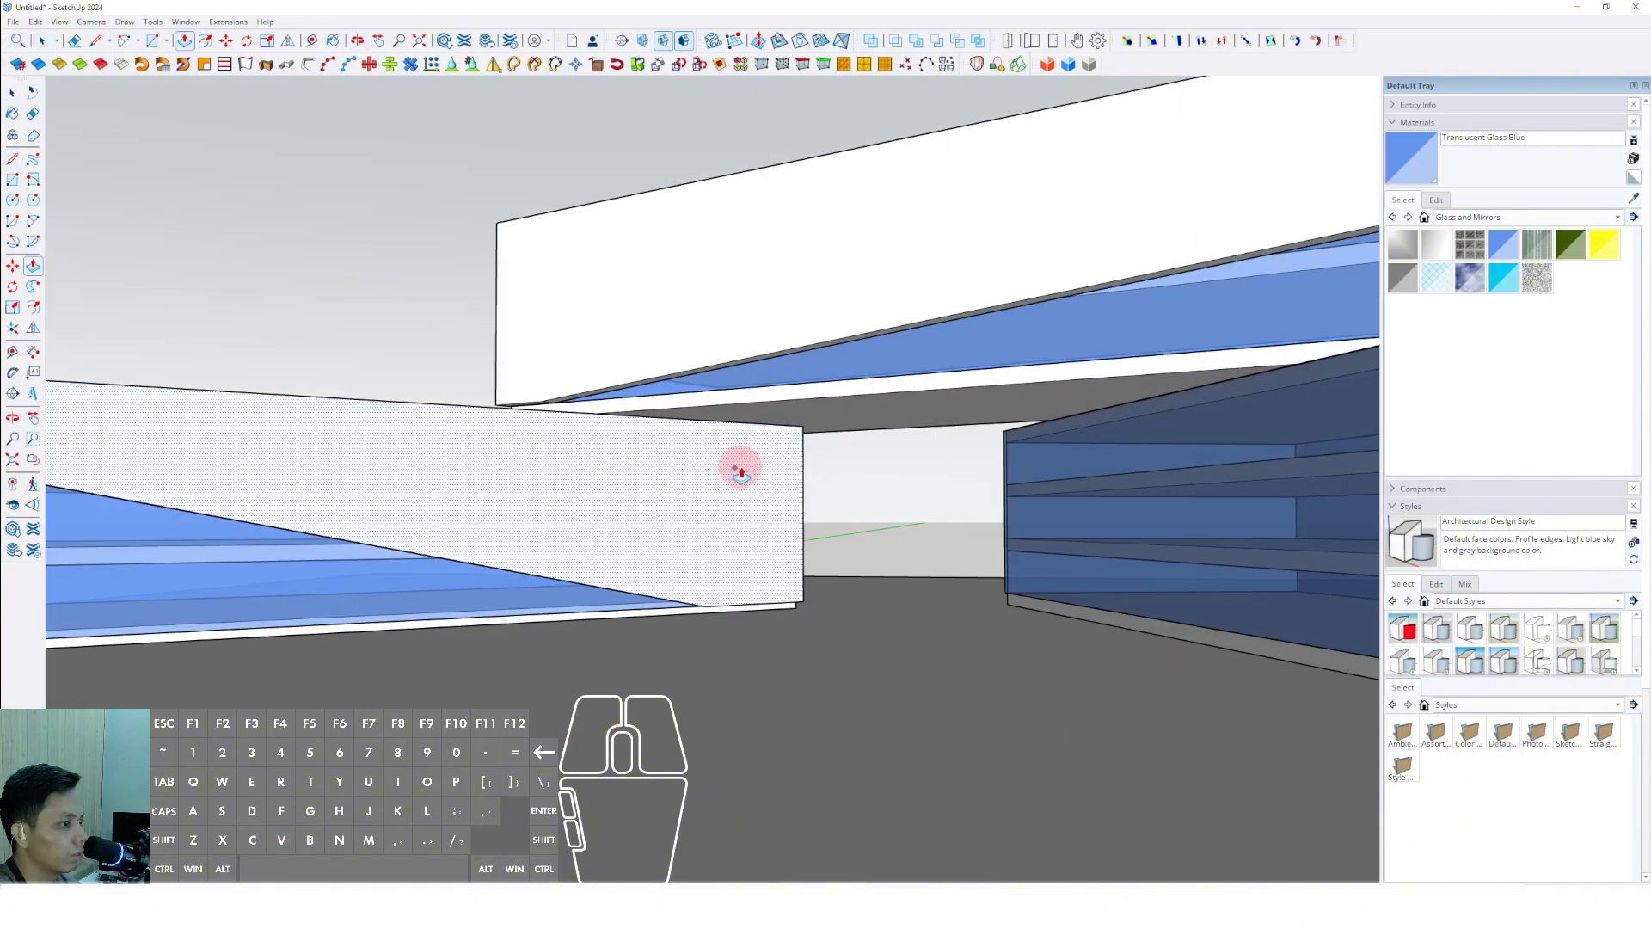
pyautogui.rightClick(754, 452)
pyautogui.click(787, 575)
pyautogui.scroll(-4, 741, 549)
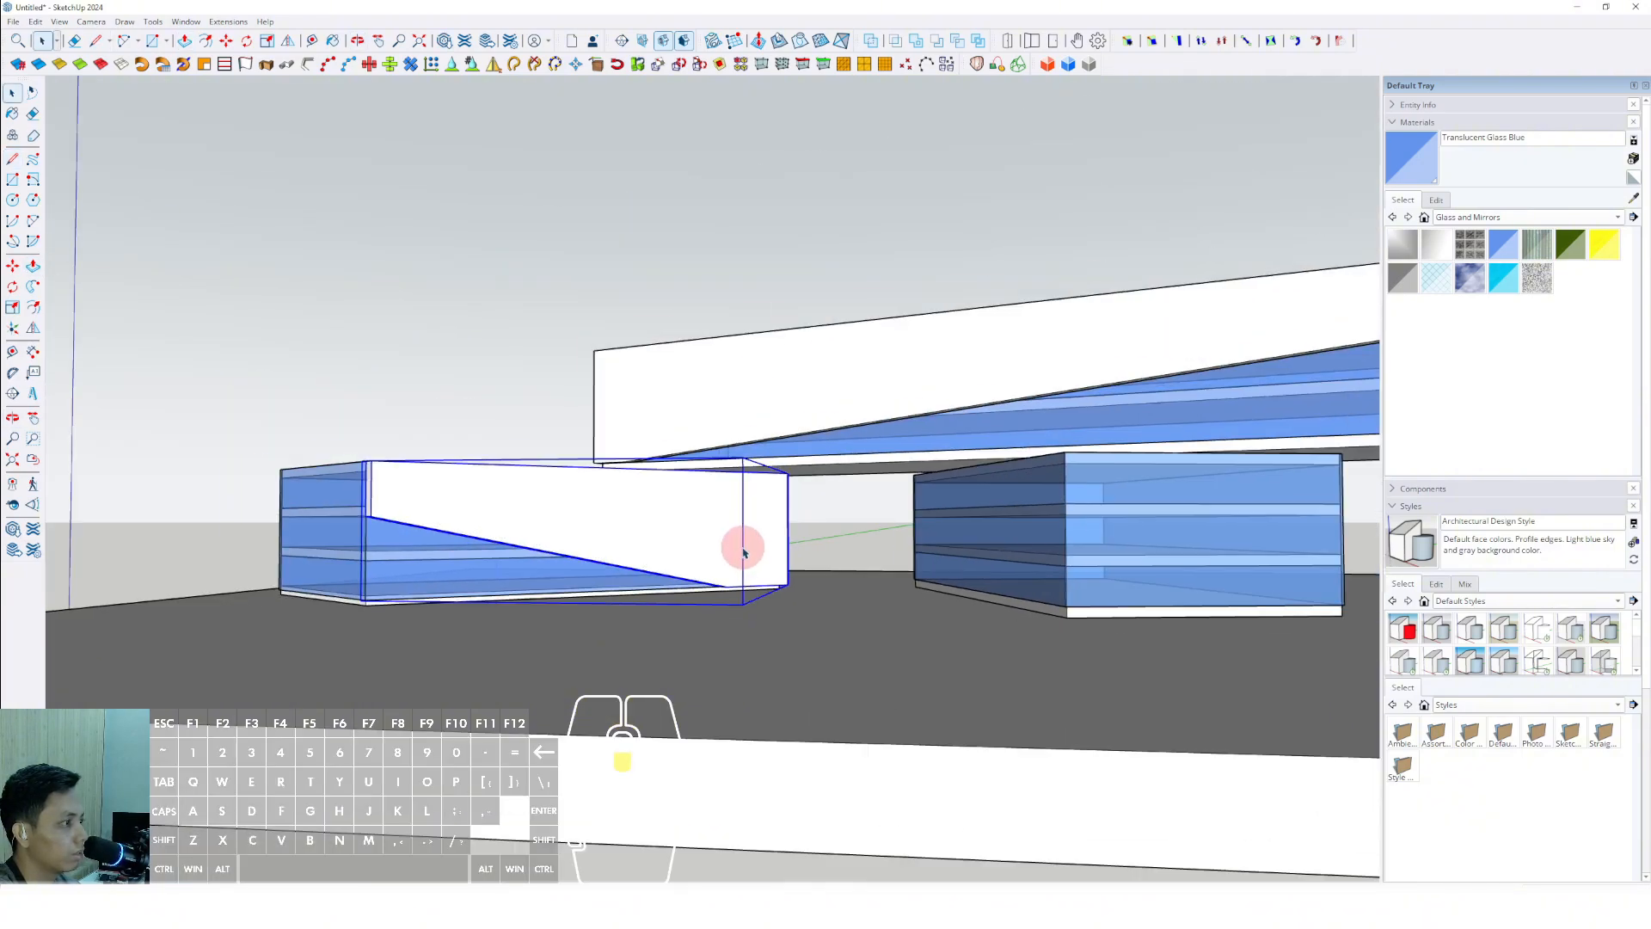
# Draw lines on the second lower stack's long glass wall, down half the outer vertical edge and diagonally to the lower edge
pyautogui.moveTo(740, 549); pyautogui.dragTo(748, 539, button='middle')
pyautogui.scroll(2, 898, 551)
pyautogui.keyDown('shift'); pyautogui.moveTo(898, 551); pyautogui.dragTo(713, 564, button='middle'); pyautogui.keyUp('shift')
pyautogui.scroll(1, 874, 556)
pyautogui.scroll(2, 825, 541)
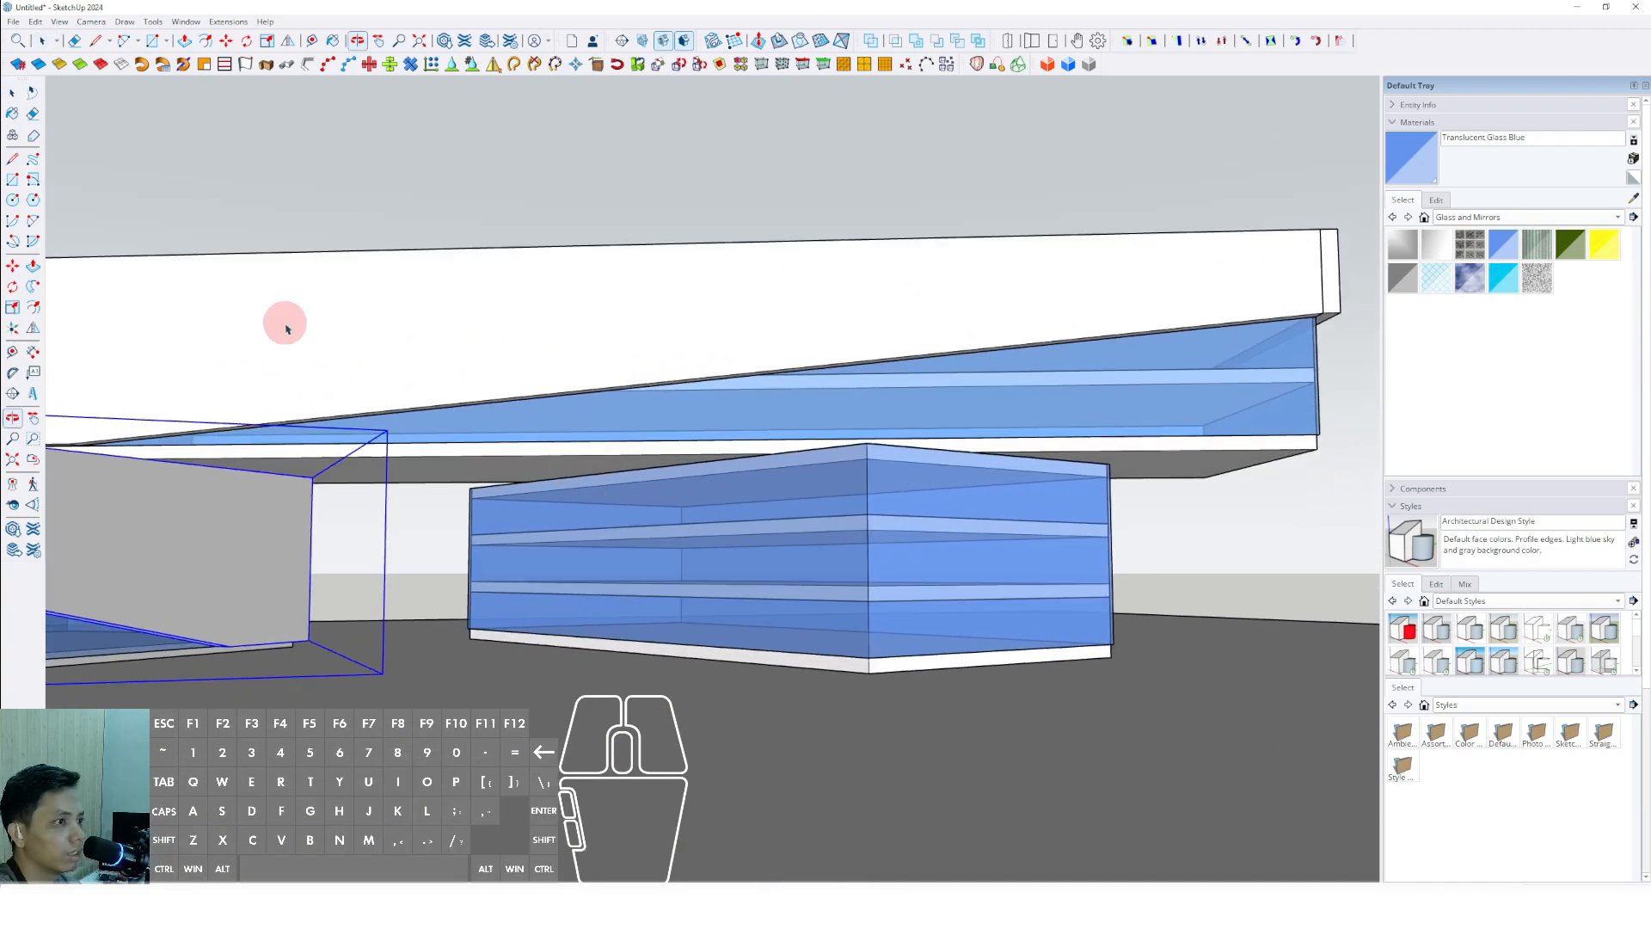
pyautogui.click(295, 367)
pyautogui.click(402, 208)
pyautogui.scroll(-2, 602, 381)
pyautogui.keyDown('shift'); pyautogui.moveTo(610, 383); pyautogui.dragTo(804, 426, button='middle'); pyautogui.keyUp('shift')
pyautogui.scroll(2, 667, 413)
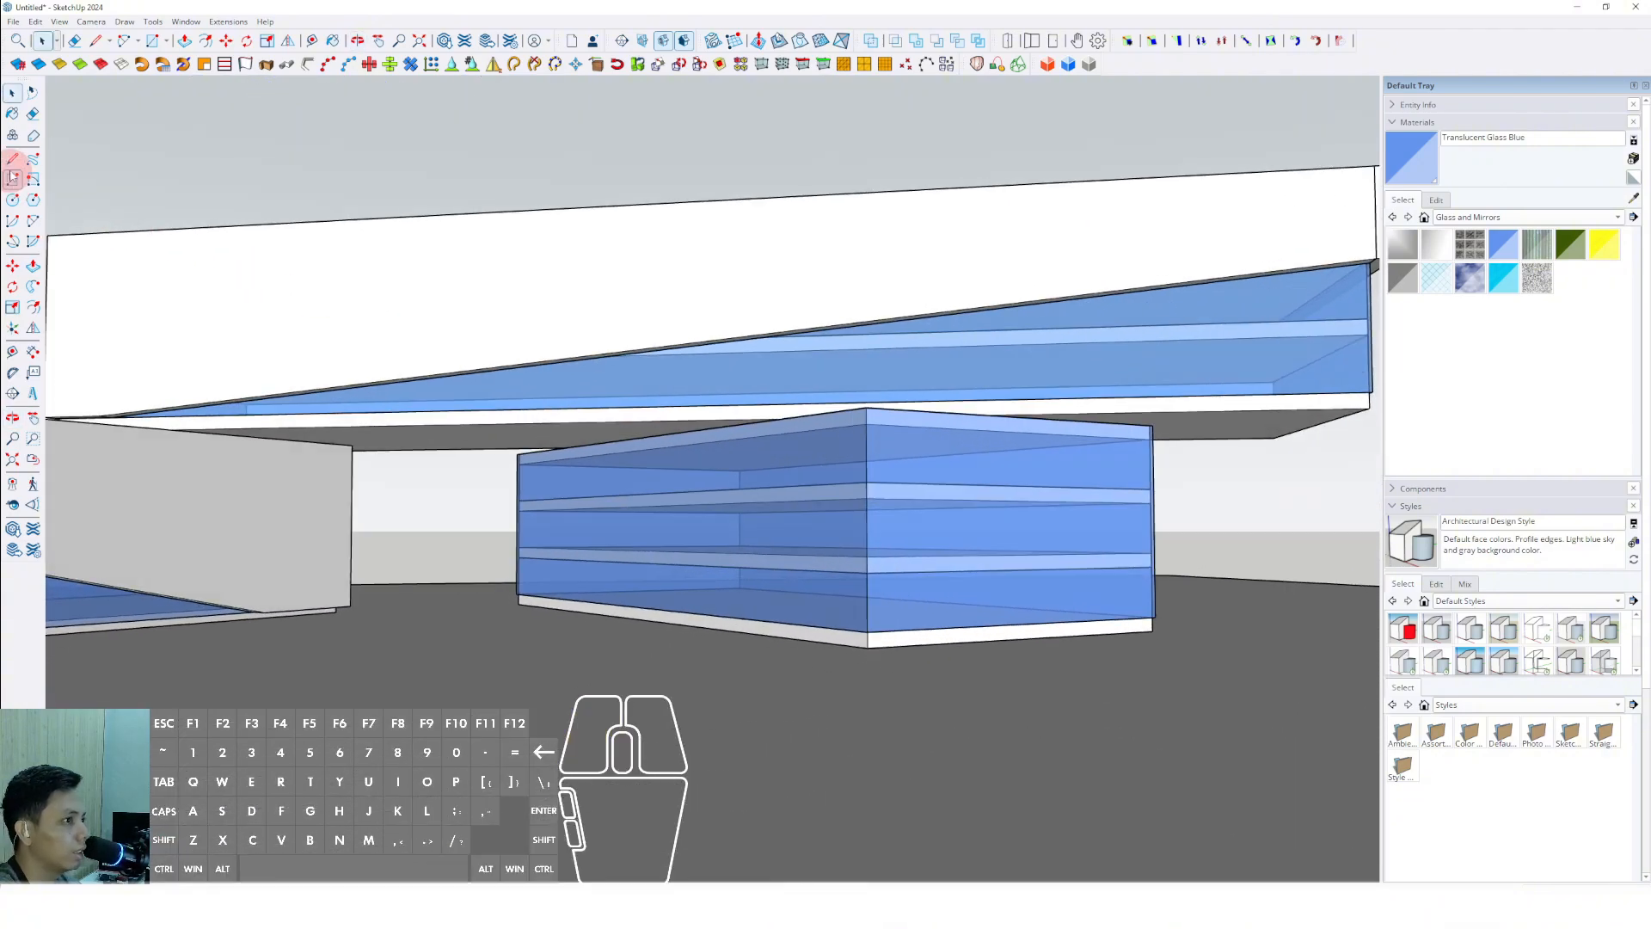
pyautogui.click(12, 178)
pyautogui.moveTo(593, 494); pyautogui.dragTo(609, 428, button='middle')
pyautogui.scroll(3, 469, 444)
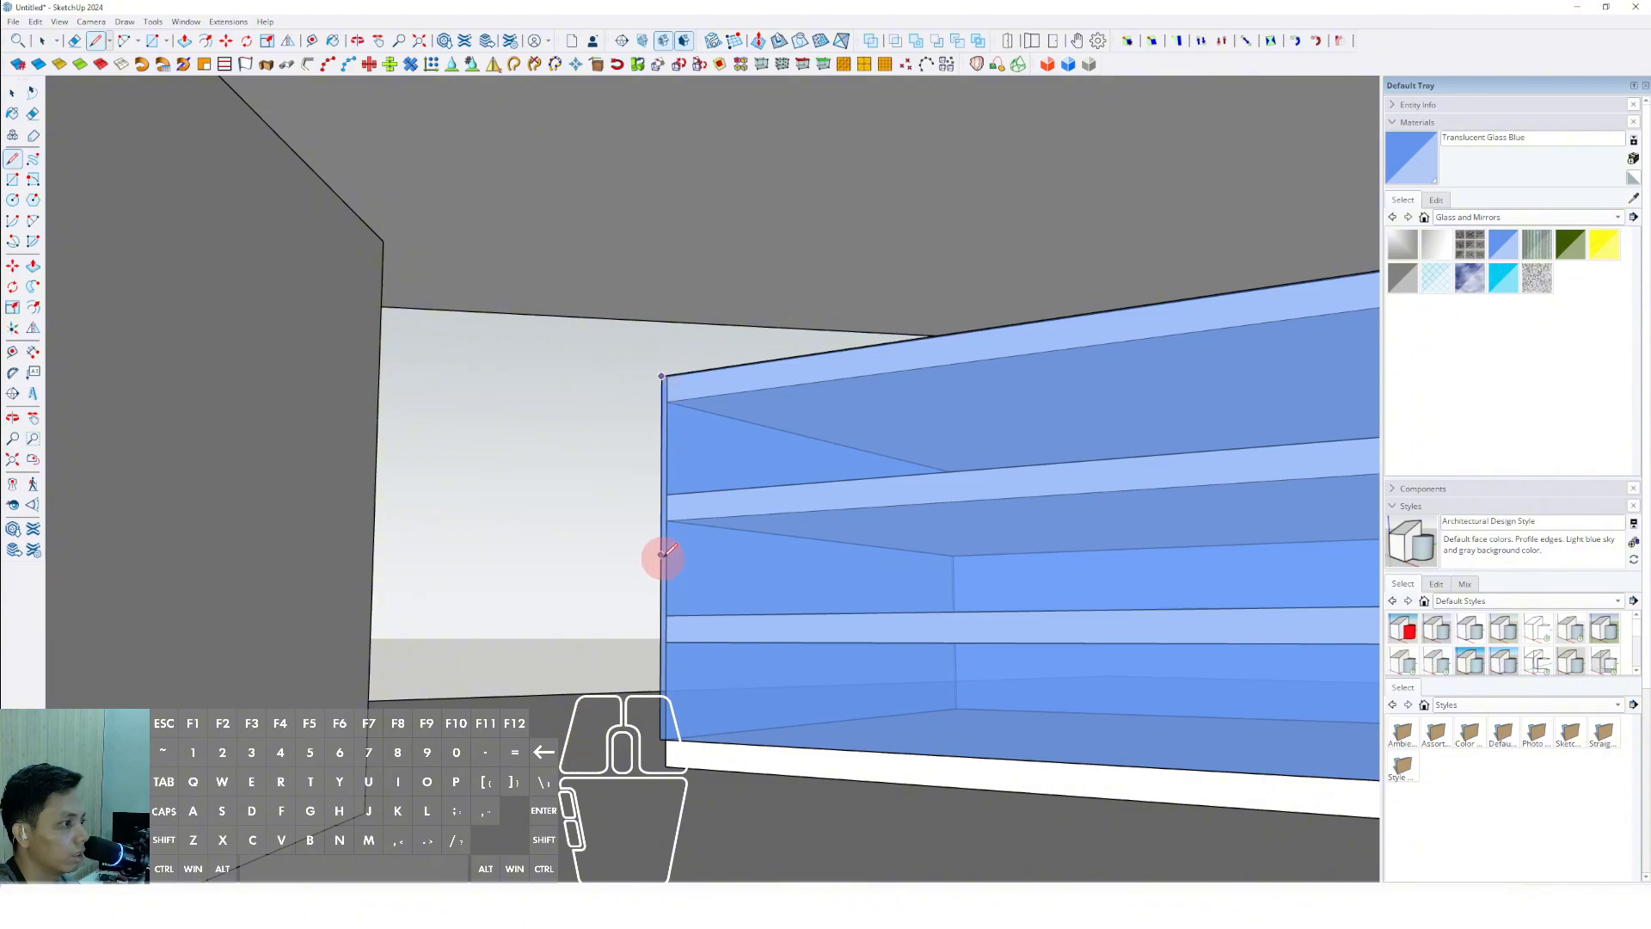
pyautogui.moveTo(662, 555); pyautogui.dragTo(755, 583, button='middle')
pyautogui.click(676, 570)
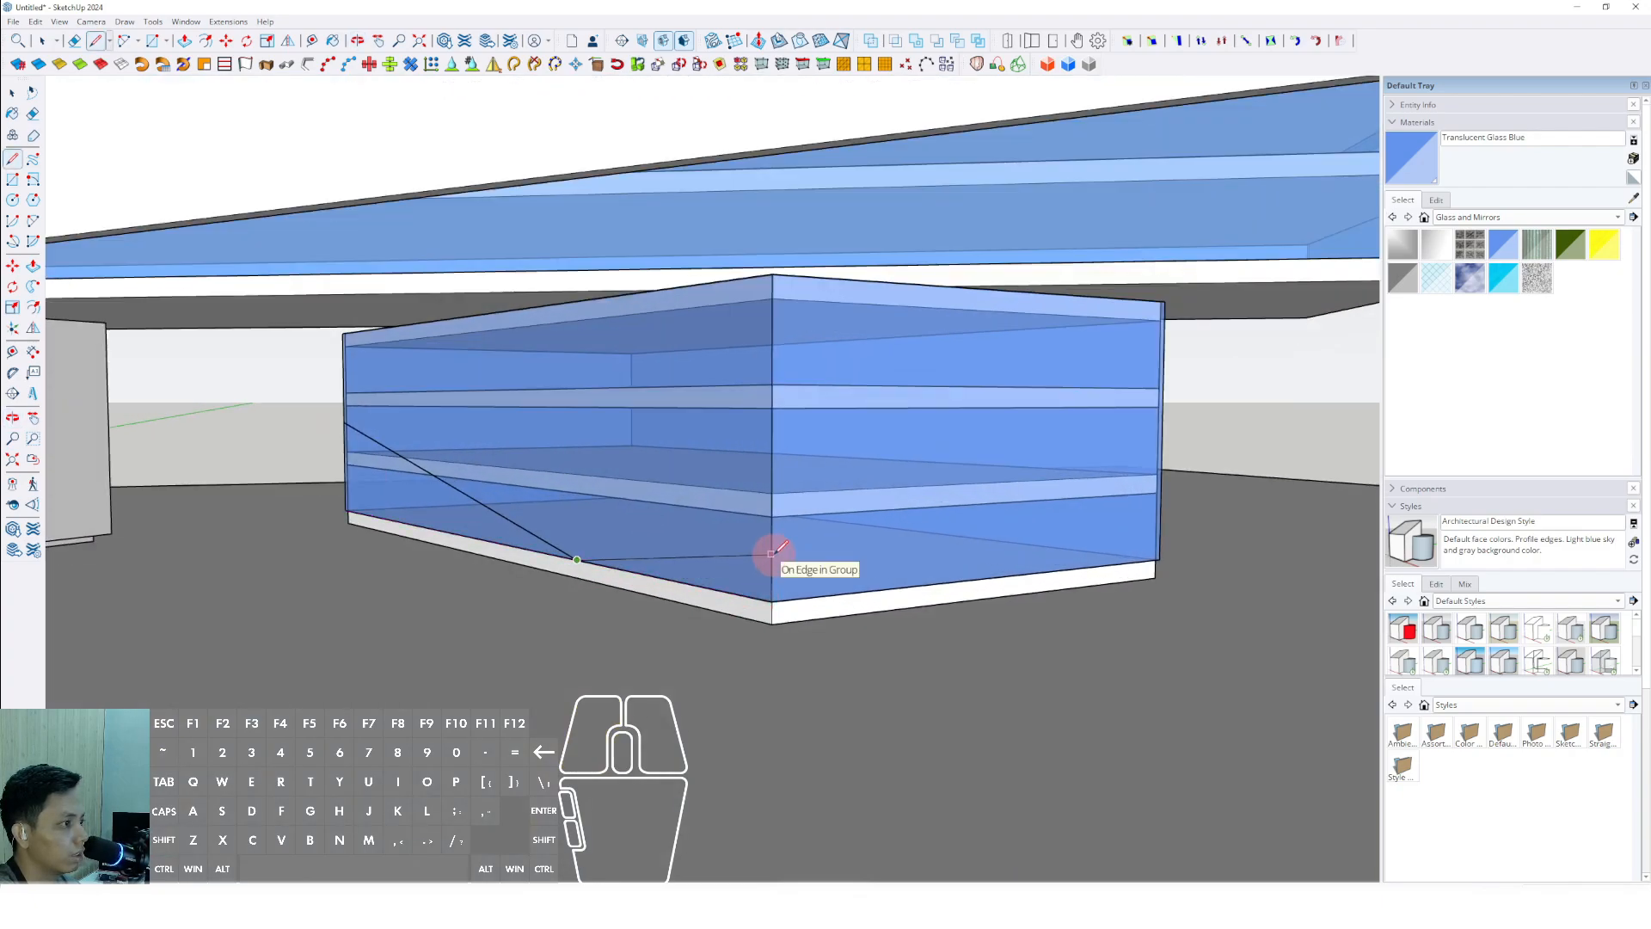
# Close the tapered outline on the second lower stack's long wall via the near corner's vertical edge and the top edge
pyautogui.click(772, 271)
pyautogui.scroll(3, 361, 331)
pyautogui.click(329, 328)
pyautogui.press('space')
pyautogui.scroll(-5, 619, 422)
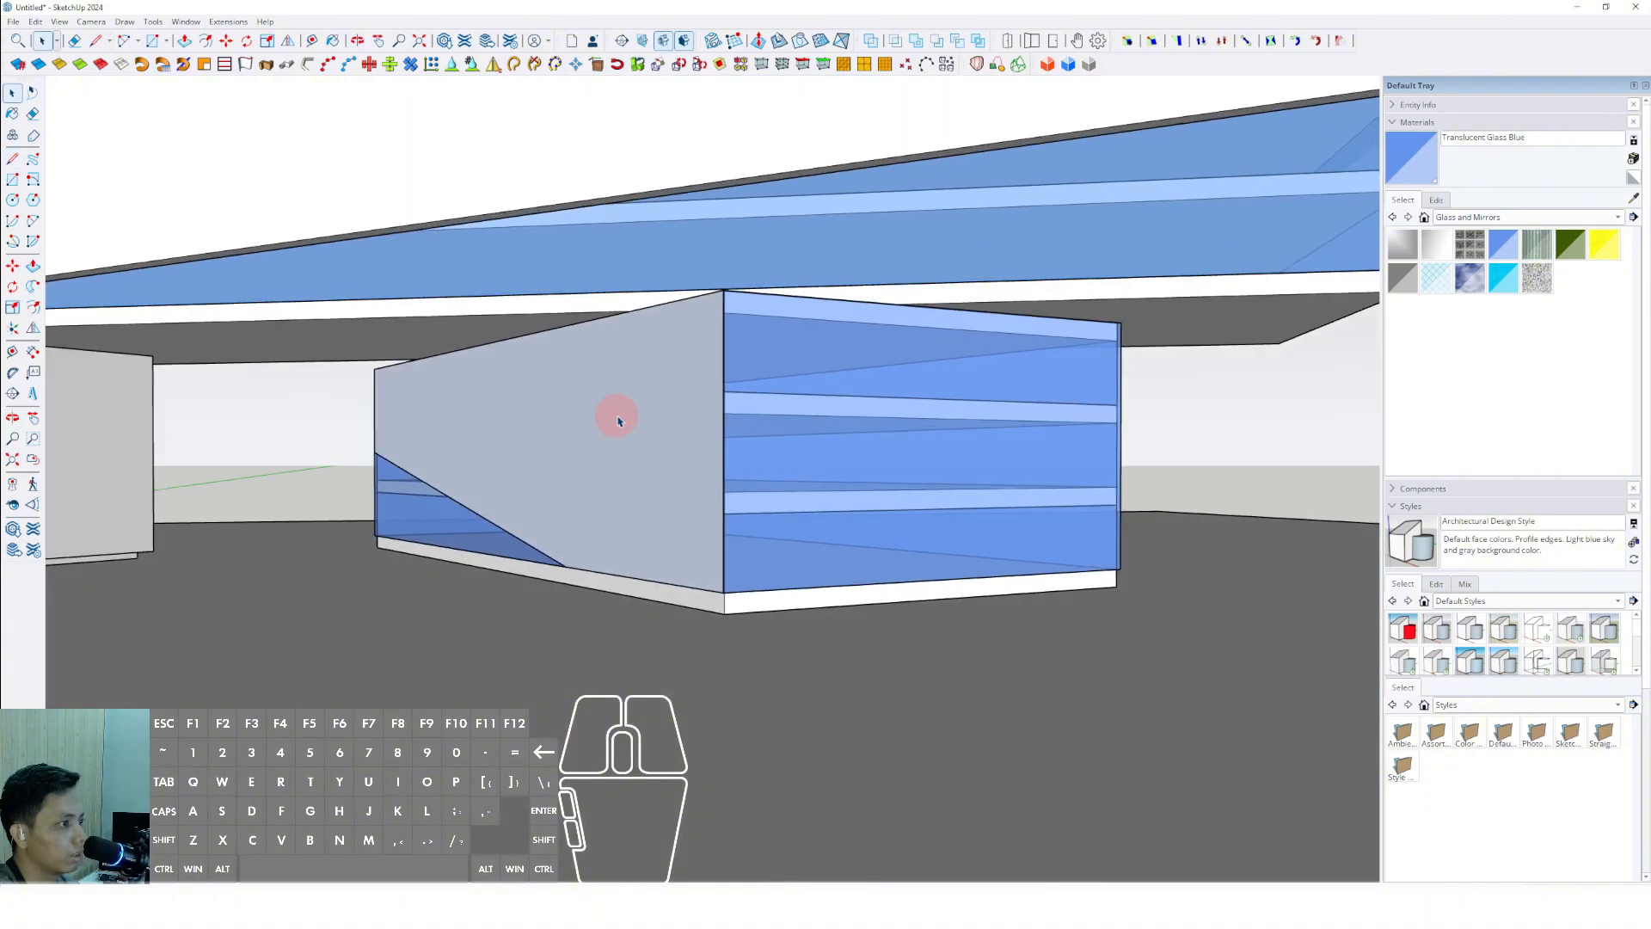
# Push/Pull the second lower stack's tapered face outward into a thin panel and make its connected geometry a group
pyautogui.click(668, 393)
pyautogui.click(649, 383)
pyautogui.press('space')
pyautogui.tripleClick(674, 355)
pyautogui.rightClick(674, 355)
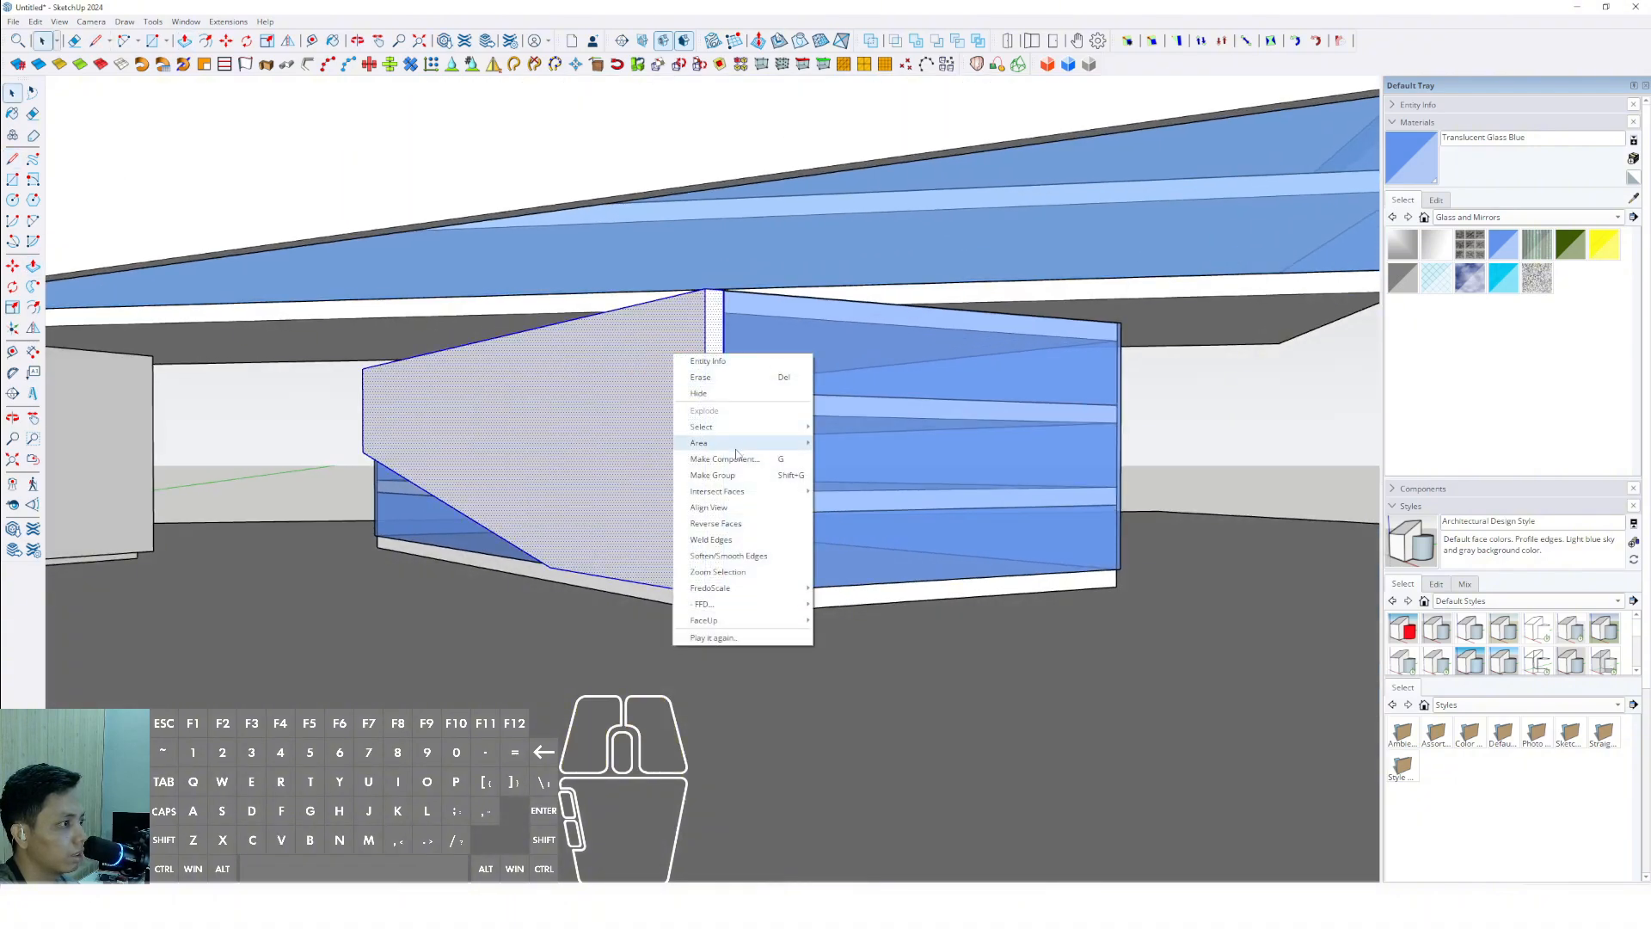
pyautogui.click(747, 472)
# Draw a tapered outline on the second lower stack's adjacent glass wall, including the new panel's edge, with a diagonal rising to the outer edge
pyautogui.moveTo(748, 472); pyautogui.dragTo(117, 261, button='middle')
pyautogui.click(13, 159)
pyautogui.scroll(2, 516, 288)
pyautogui.click(544, 292)
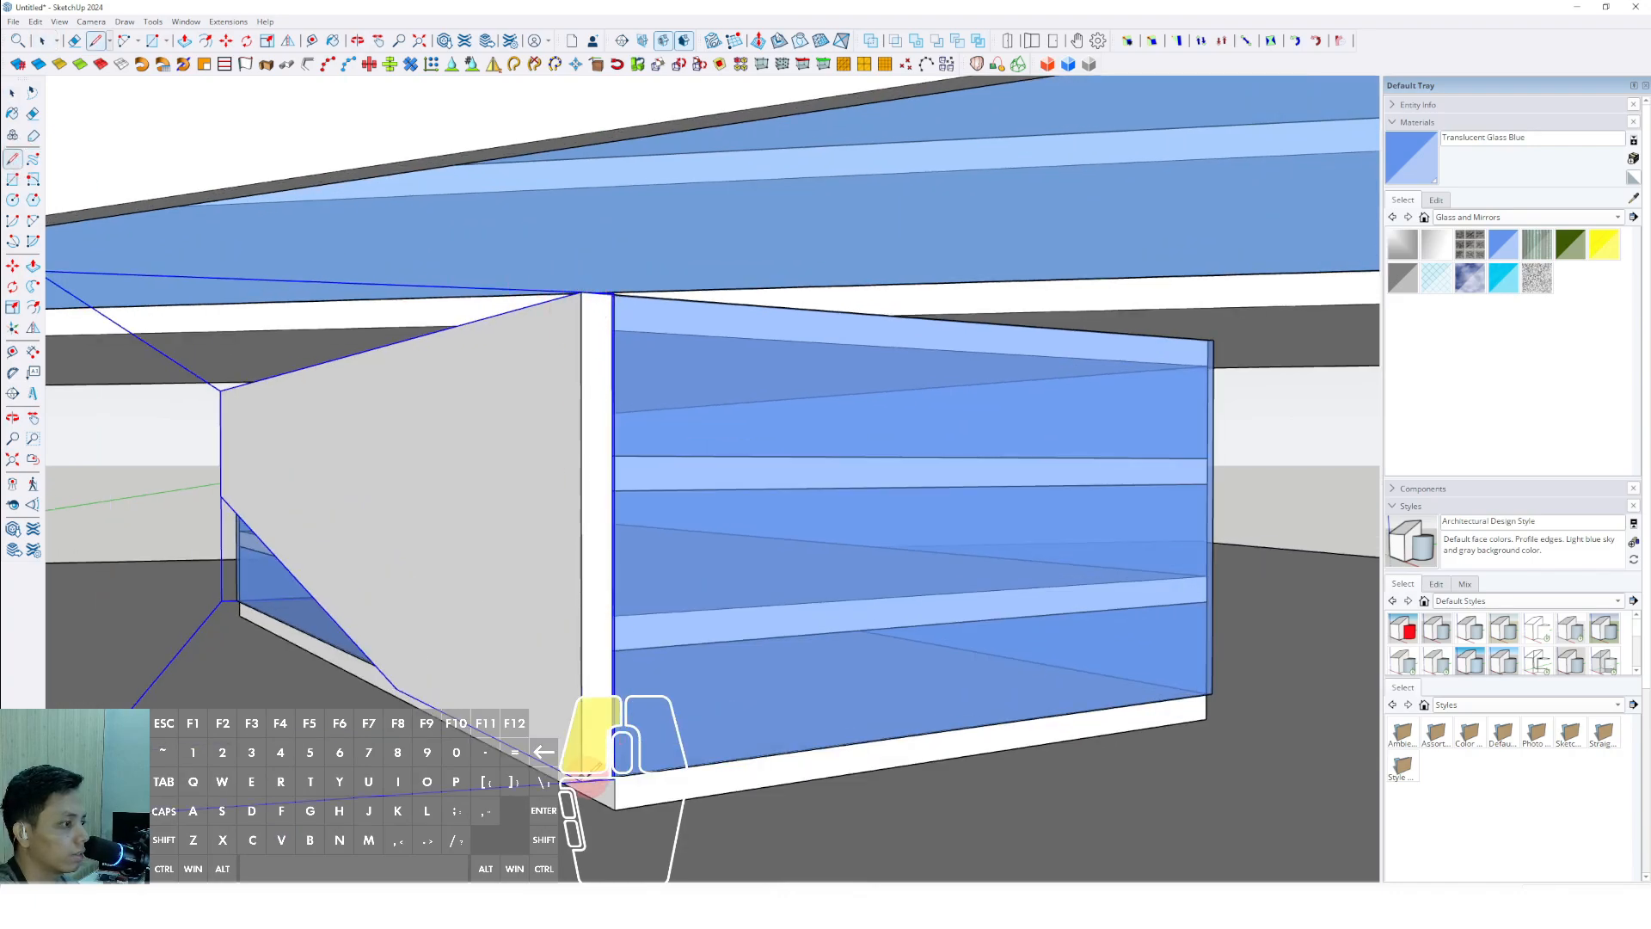
pyautogui.keyDown('shift'); pyautogui.click(583, 753); pyautogui.keyUp('shift')
pyautogui.press('l')
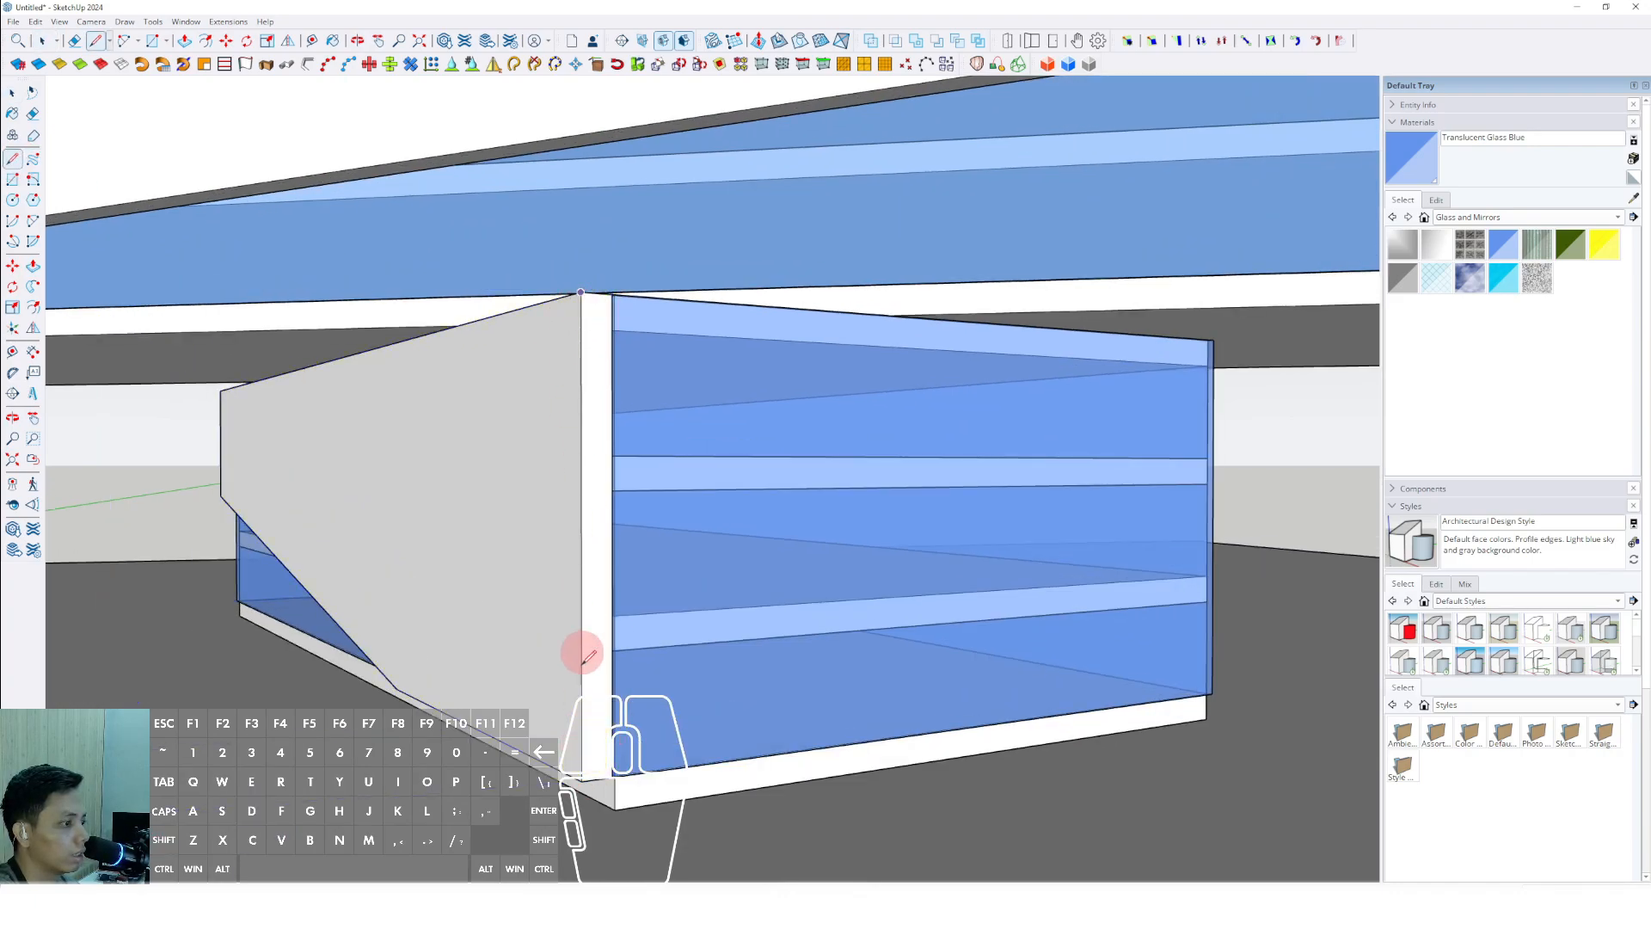
pyautogui.click(764, 754)
pyautogui.scroll(-2, 872, 671)
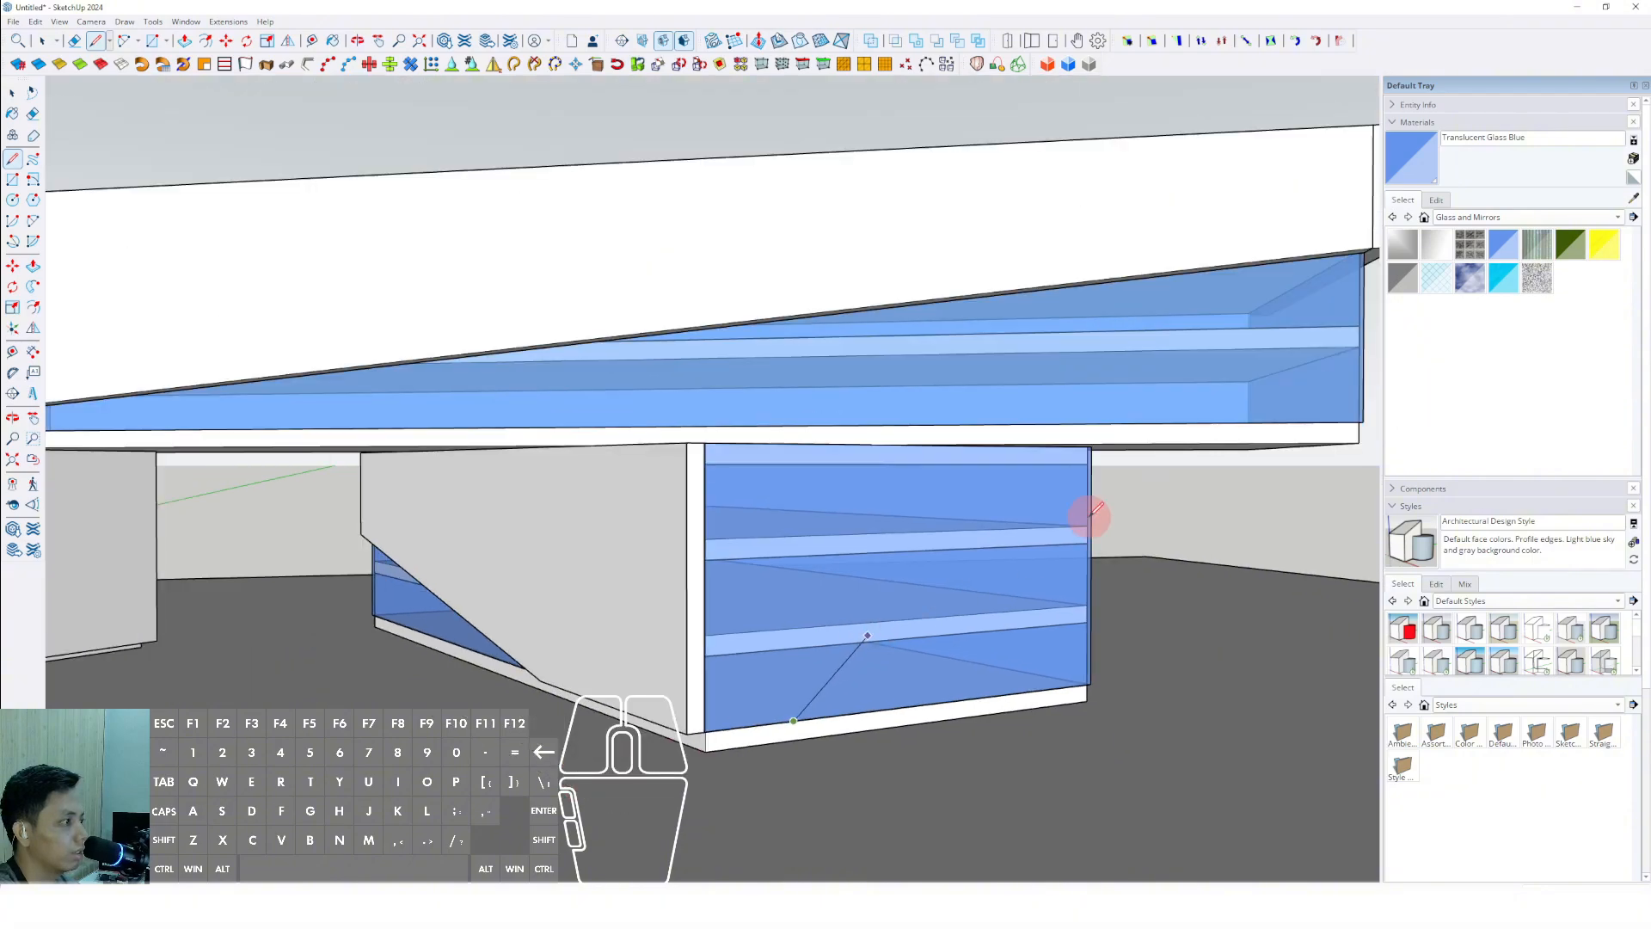
pyautogui.click(1089, 516)
pyautogui.scroll(2, 1092, 509)
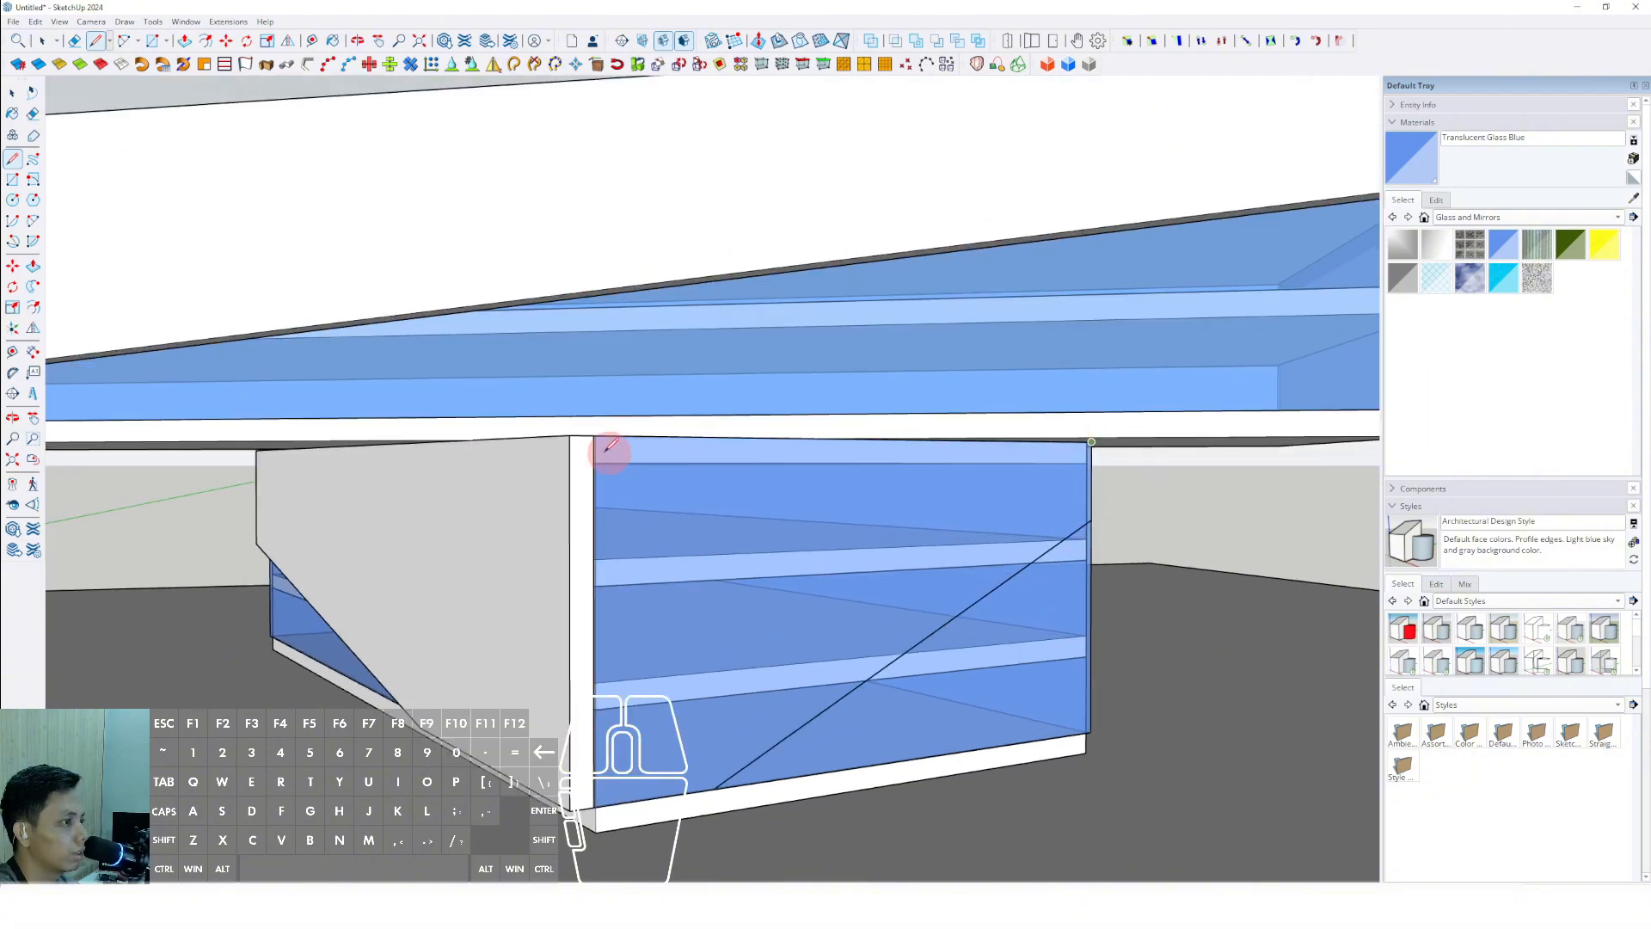
pyautogui.click(610, 447)
# Push/Pull the adjacent wall's tapered face into a thin panel and make it a group
pyautogui.moveTo(564, 435); pyautogui.dragTo(854, 494, button='middle')
pyautogui.press('p')
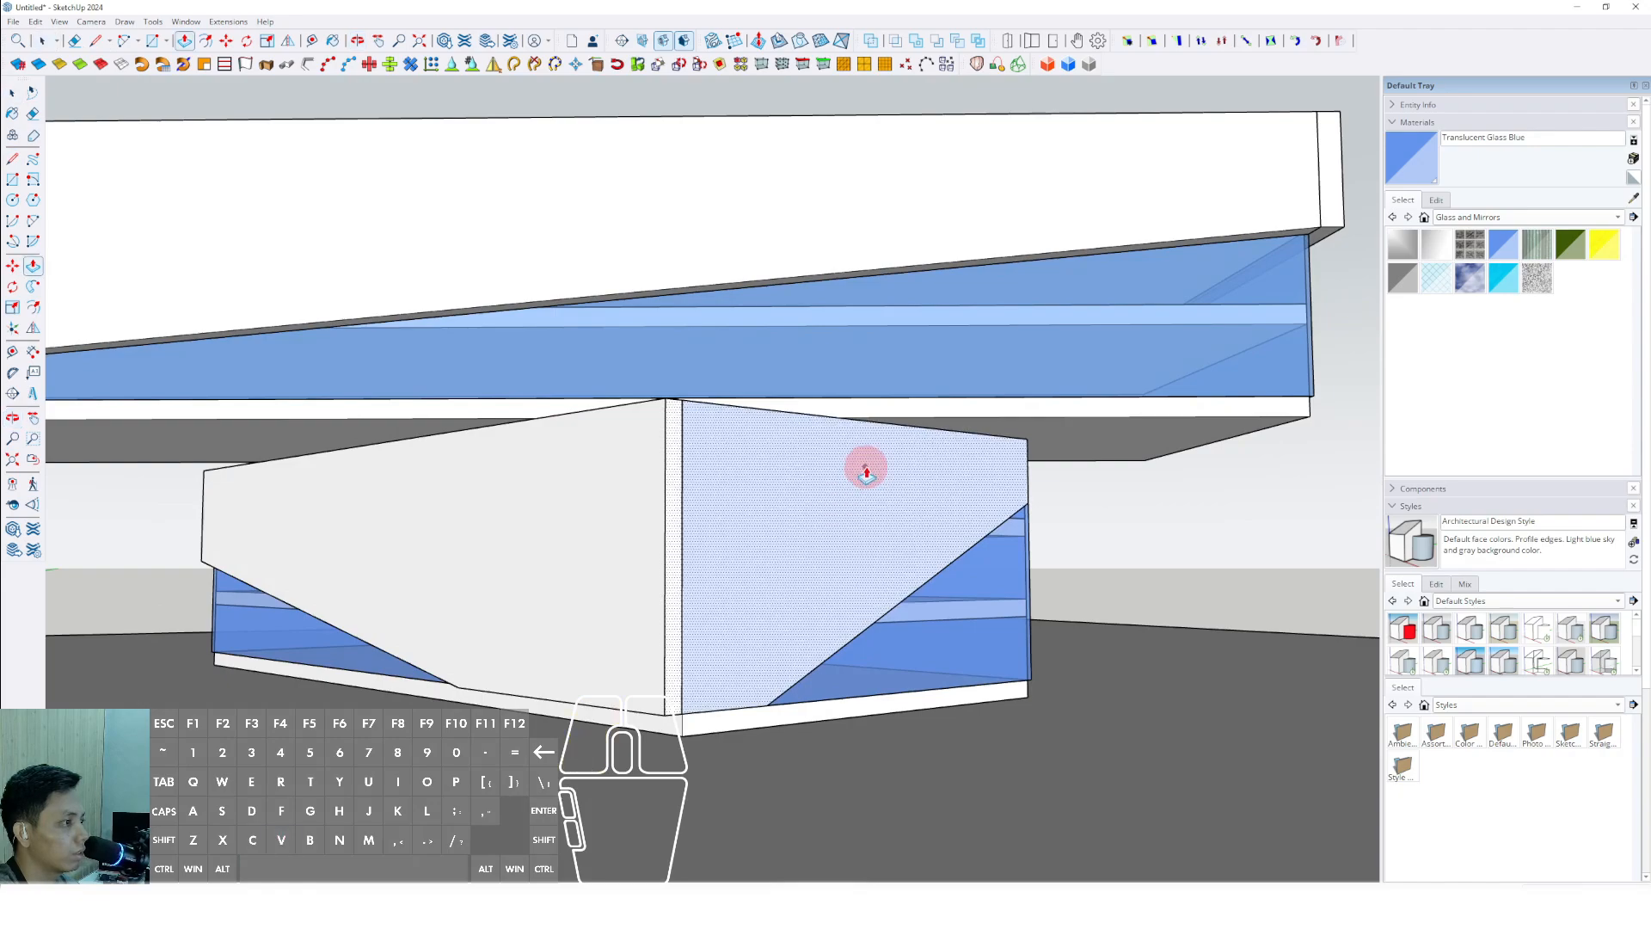
pyautogui.press('space')
pyautogui.rightClick(813, 462)
pyautogui.click(895, 576)
pyautogui.scroll(-2, 903, 565)
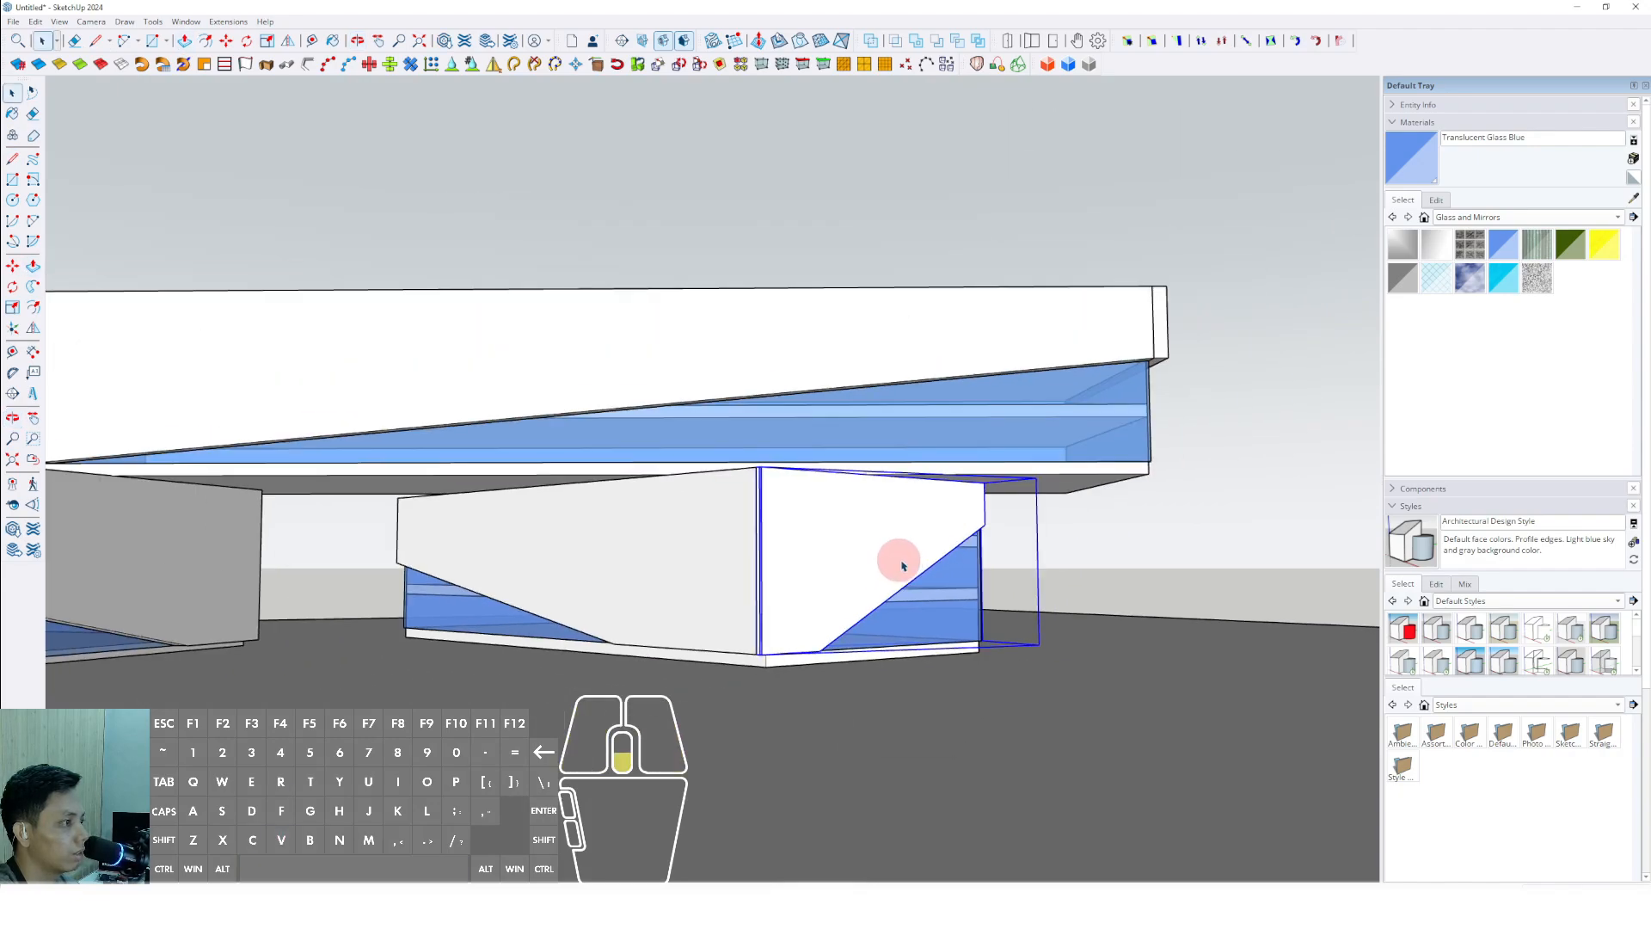
# Paint the long panels of the upper and first lower stacks and the second lower stack's newest panel with Steel Brushed Stainless from Metal
pyautogui.scroll(-3, 903, 566)
pyautogui.moveTo(840, 550); pyautogui.dragTo(886, 557, button='middle')
pyautogui.scroll(3, 951, 553)
pyautogui.click(1617, 218)
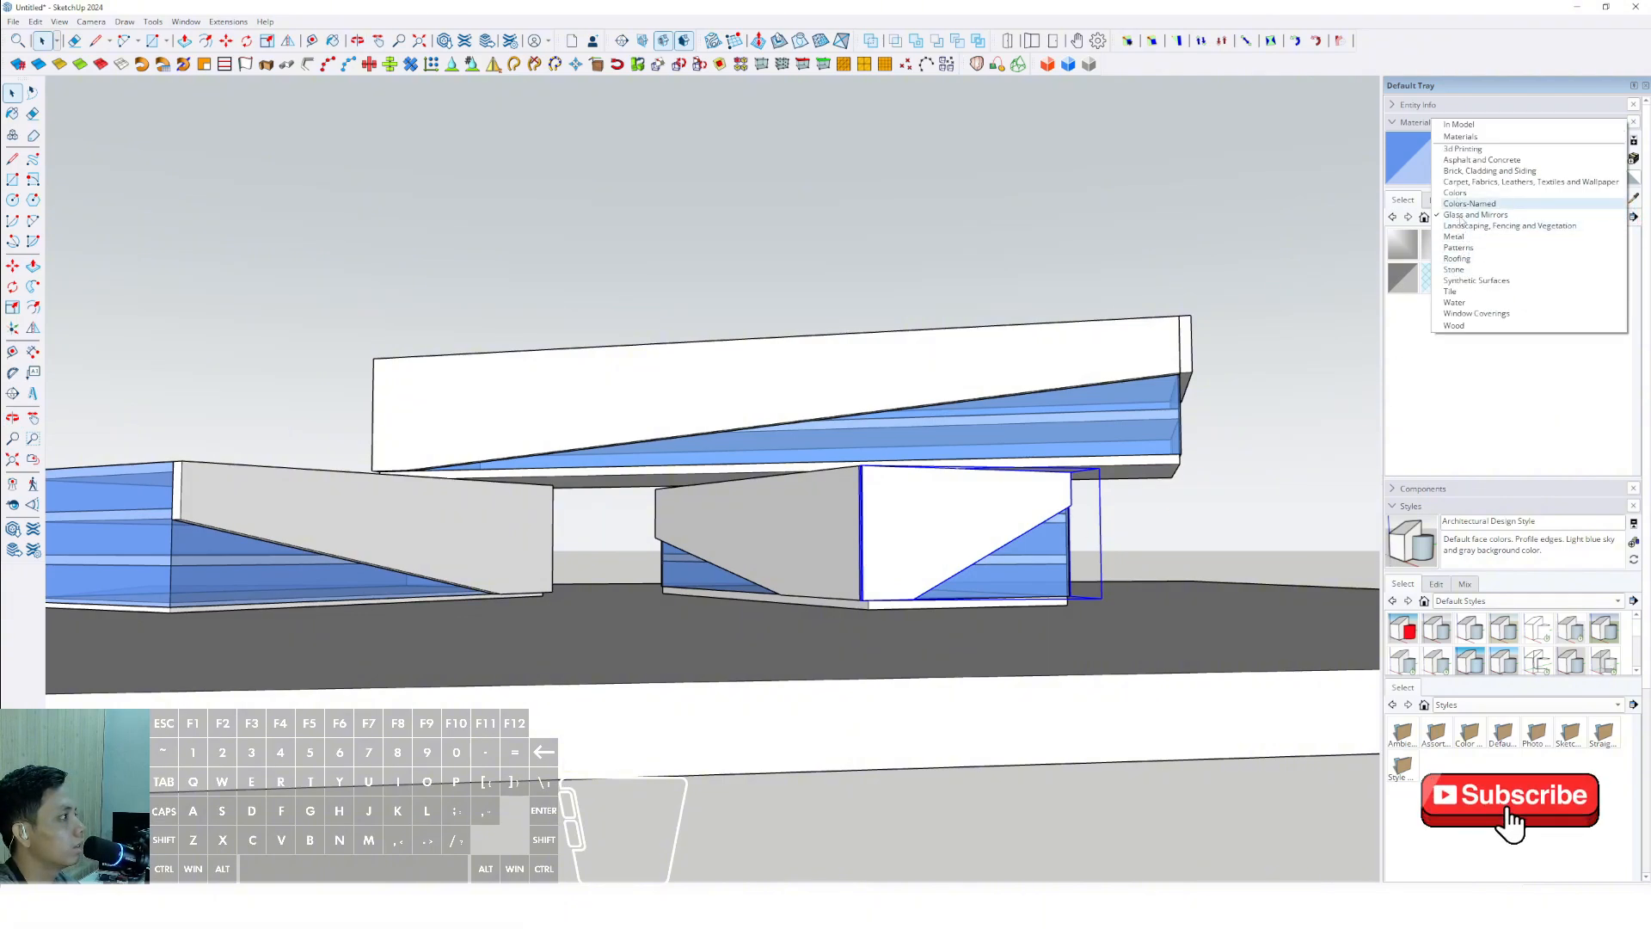
pyautogui.click(1455, 236)
pyautogui.click(1471, 278)
pyautogui.click(1075, 361)
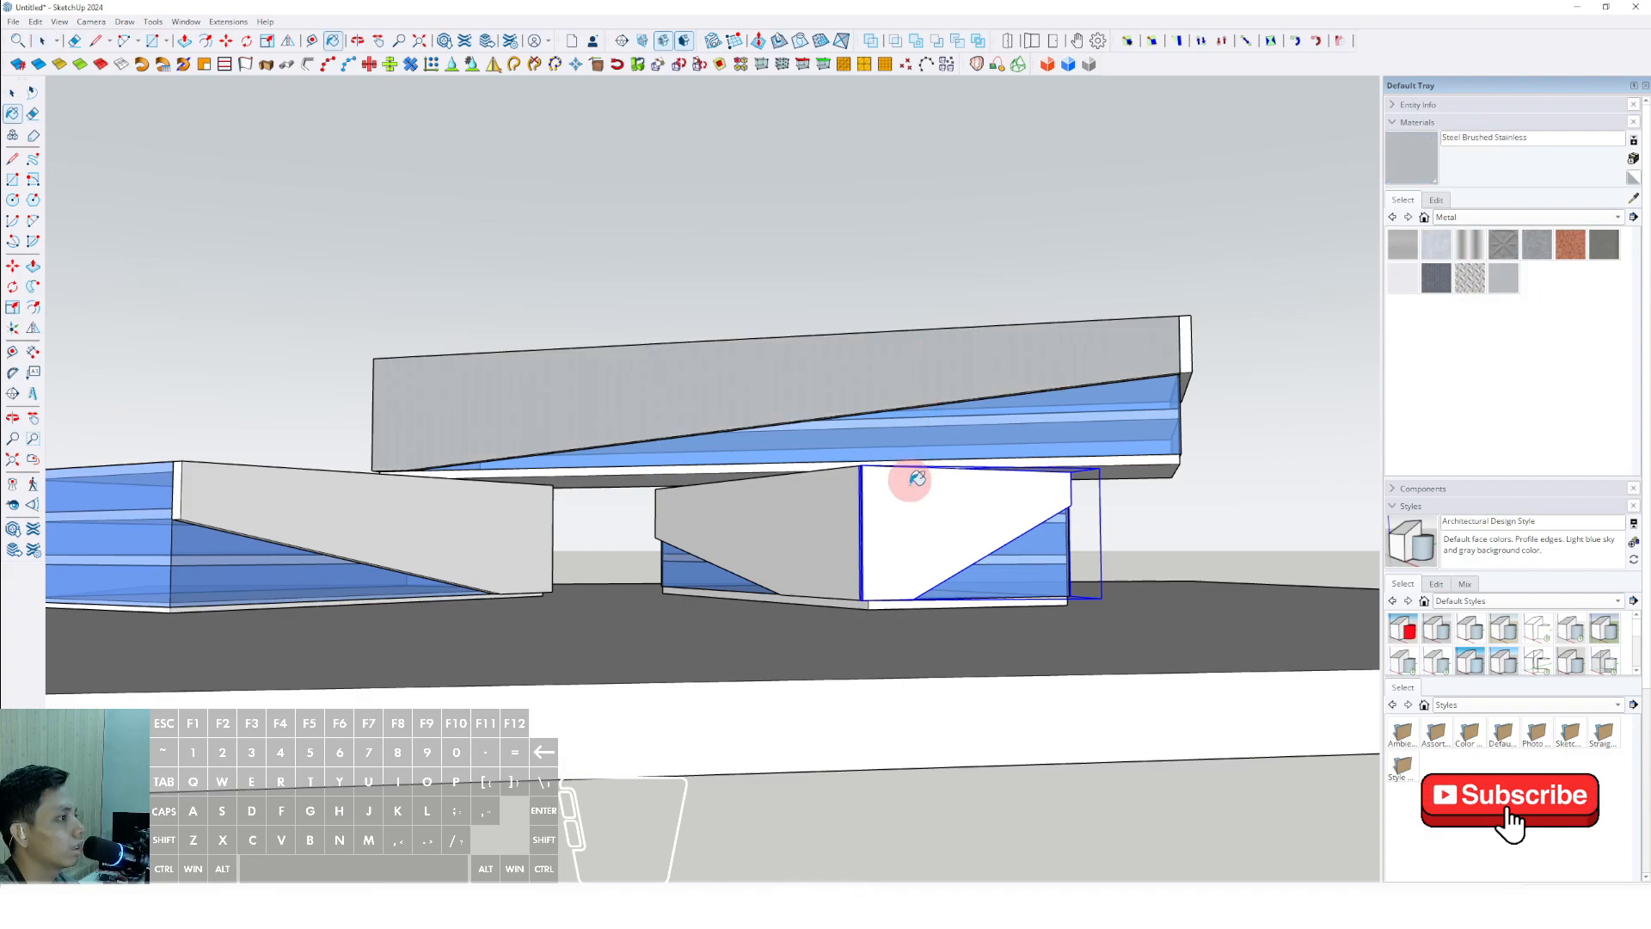
pyautogui.click(910, 473)
pyautogui.click(449, 519)
# Build a thin rectangular panel across the upper part of the first lower stack's end wall, meeting the long tapered panel at the corner
pyautogui.moveTo(515, 527); pyautogui.dragTo(438, 527, button='middle')
pyautogui.scroll(-1, 1100, 356)
pyautogui.keyDown('shift'); pyautogui.moveTo(817, 482); pyautogui.dragTo(970, 486, button='middle'); pyautogui.keyUp('shift')
pyautogui.press('space')
pyautogui.scroll(2, 551, 482)
pyautogui.moveTo(559, 525)
pyautogui.mouseDown(button='middle')
pyautogui.moveTo(635, 532)
pyautogui.moveTo(590, 505)
pyautogui.moveTo(332, 456)
pyautogui.moveTo(509, 468)
pyautogui.mouseUp(button='middle')
pyautogui.press('l')
pyautogui.click(340, 448)
pyautogui.press('space')
pyautogui.click(538, 469)
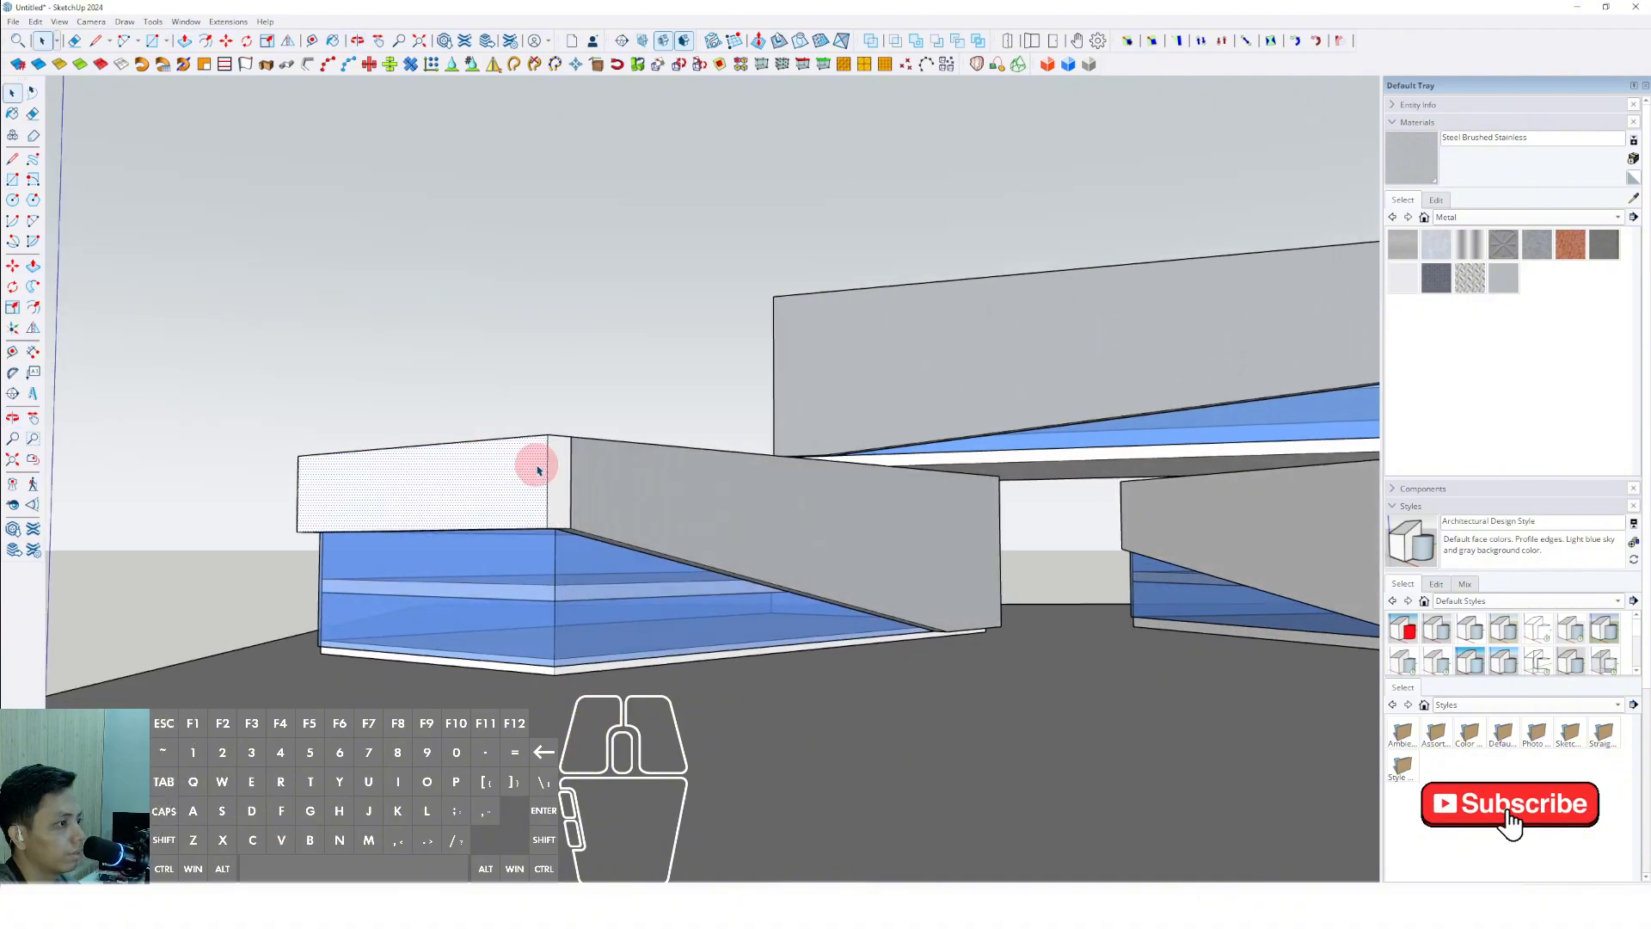
# Make the first lower stack's end panel a group and paint it with Steel Brushed Stainless
pyautogui.tripleClick(538, 470)
pyautogui.rightClick(544, 466)
pyautogui.click(568, 582)
pyautogui.press('b')
pyautogui.click(535, 476)
pyautogui.scroll(-3, 534, 476)
pyautogui.moveTo(534, 447); pyautogui.dragTo(412, 436, button='middle')
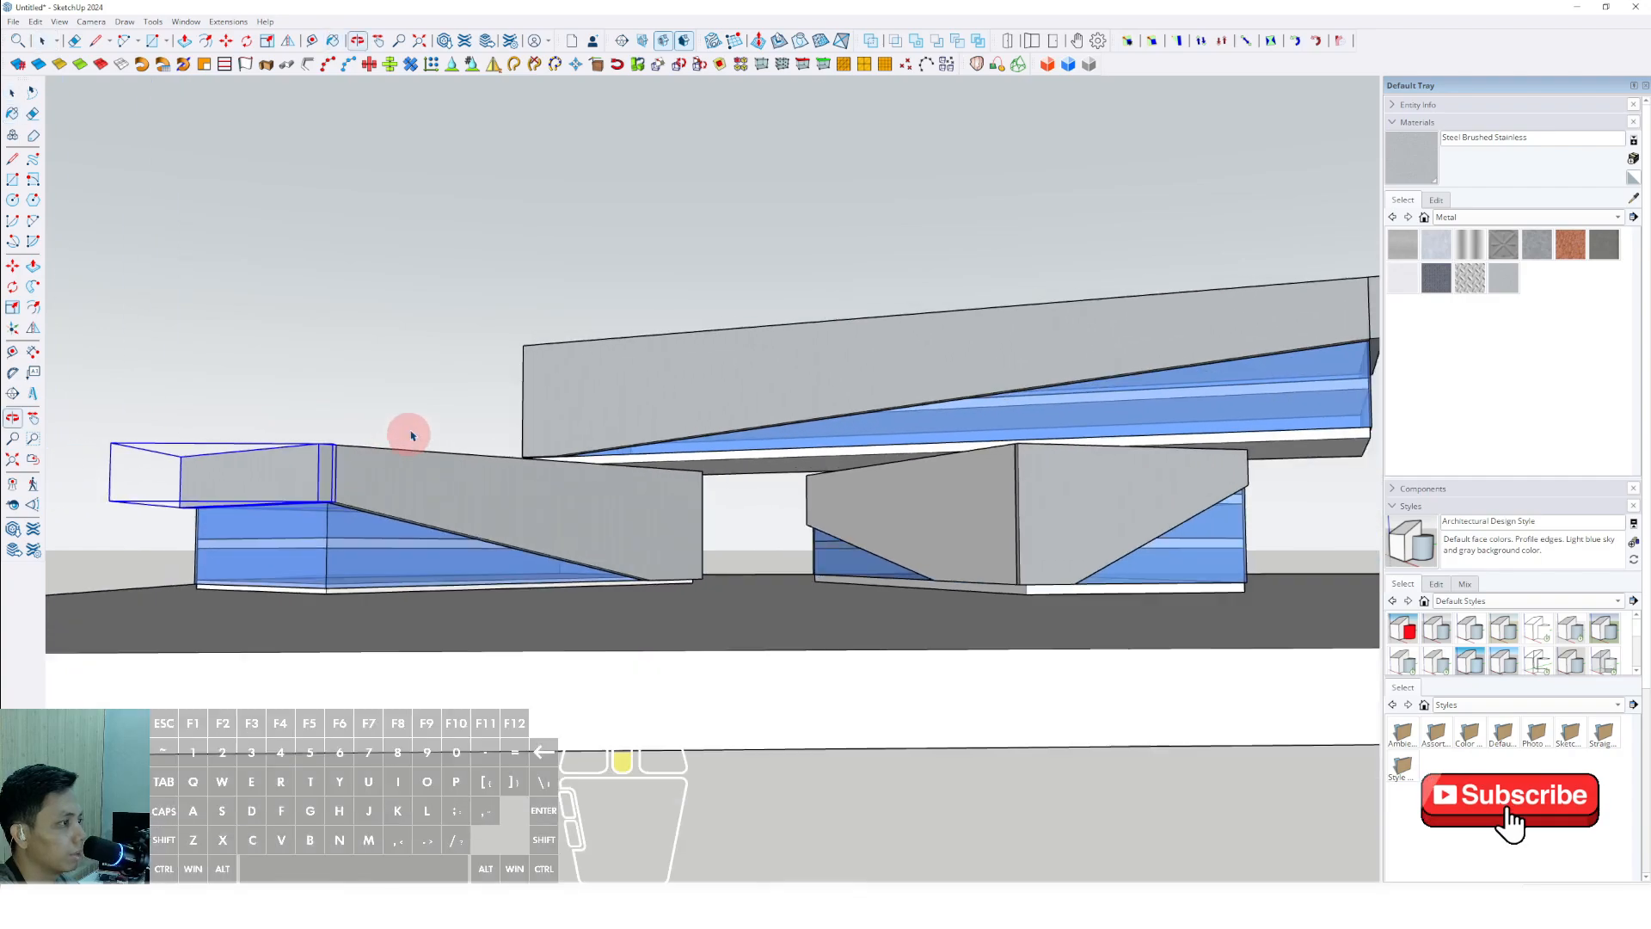
pyautogui.scroll(-1, 412, 436)
pyautogui.click(419, 383)
pyautogui.scroll(-3, 761, 550)
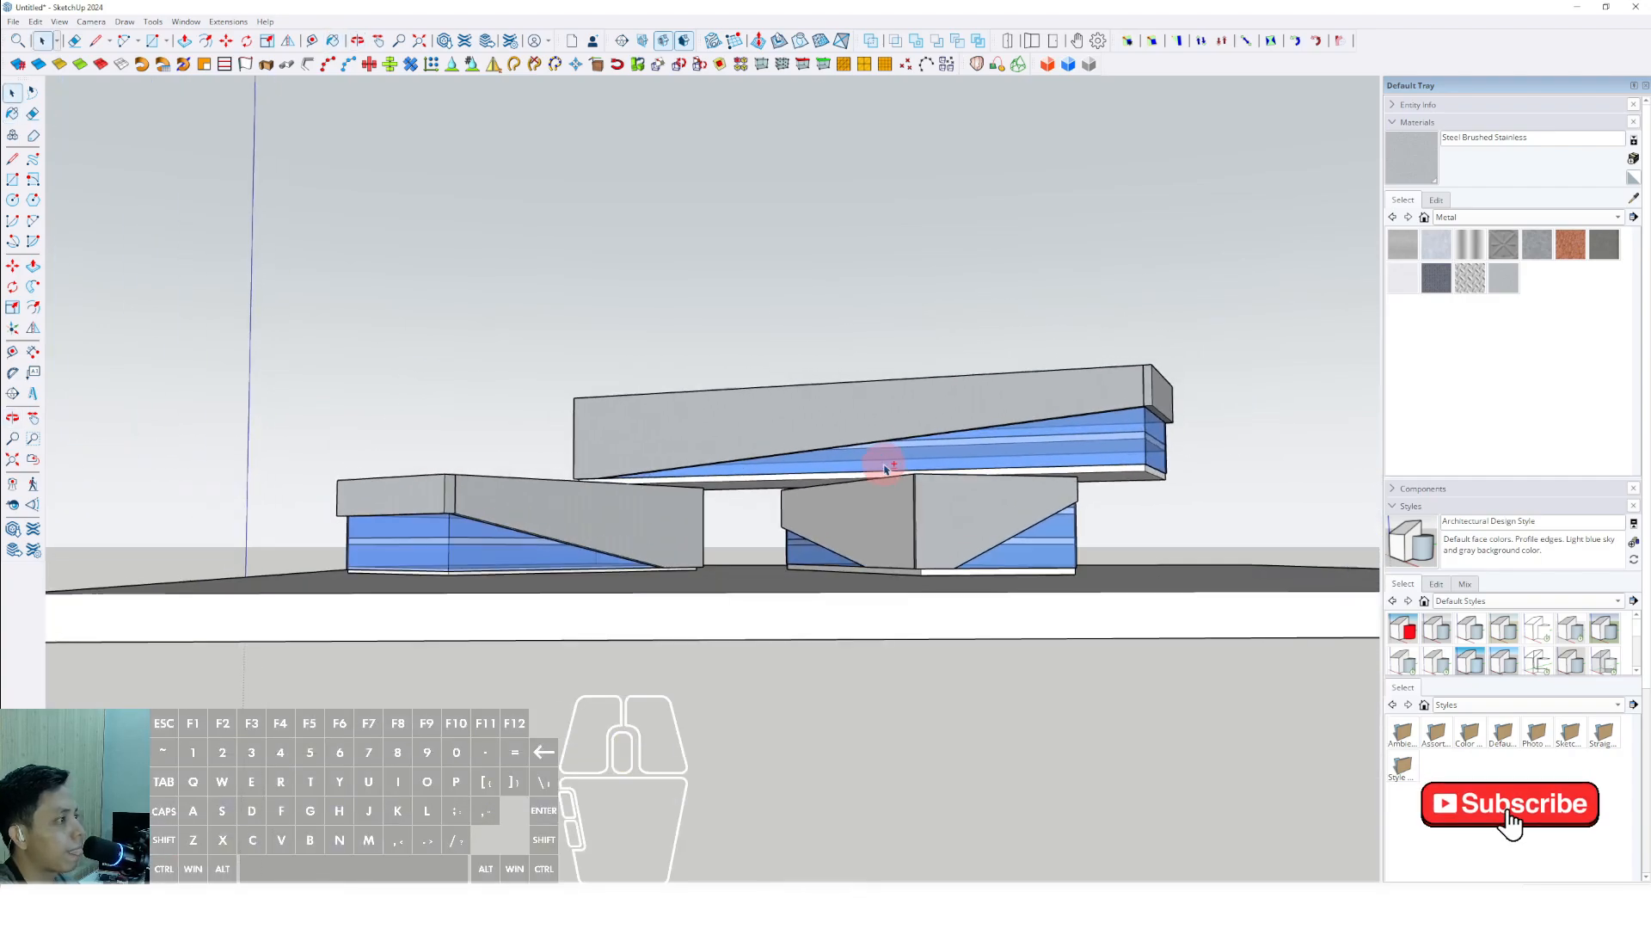
# Darken the Steel Brushed Stainless material's color to a dark grey
pyautogui.click(1449, 203)
pyautogui.click(1459, 298)
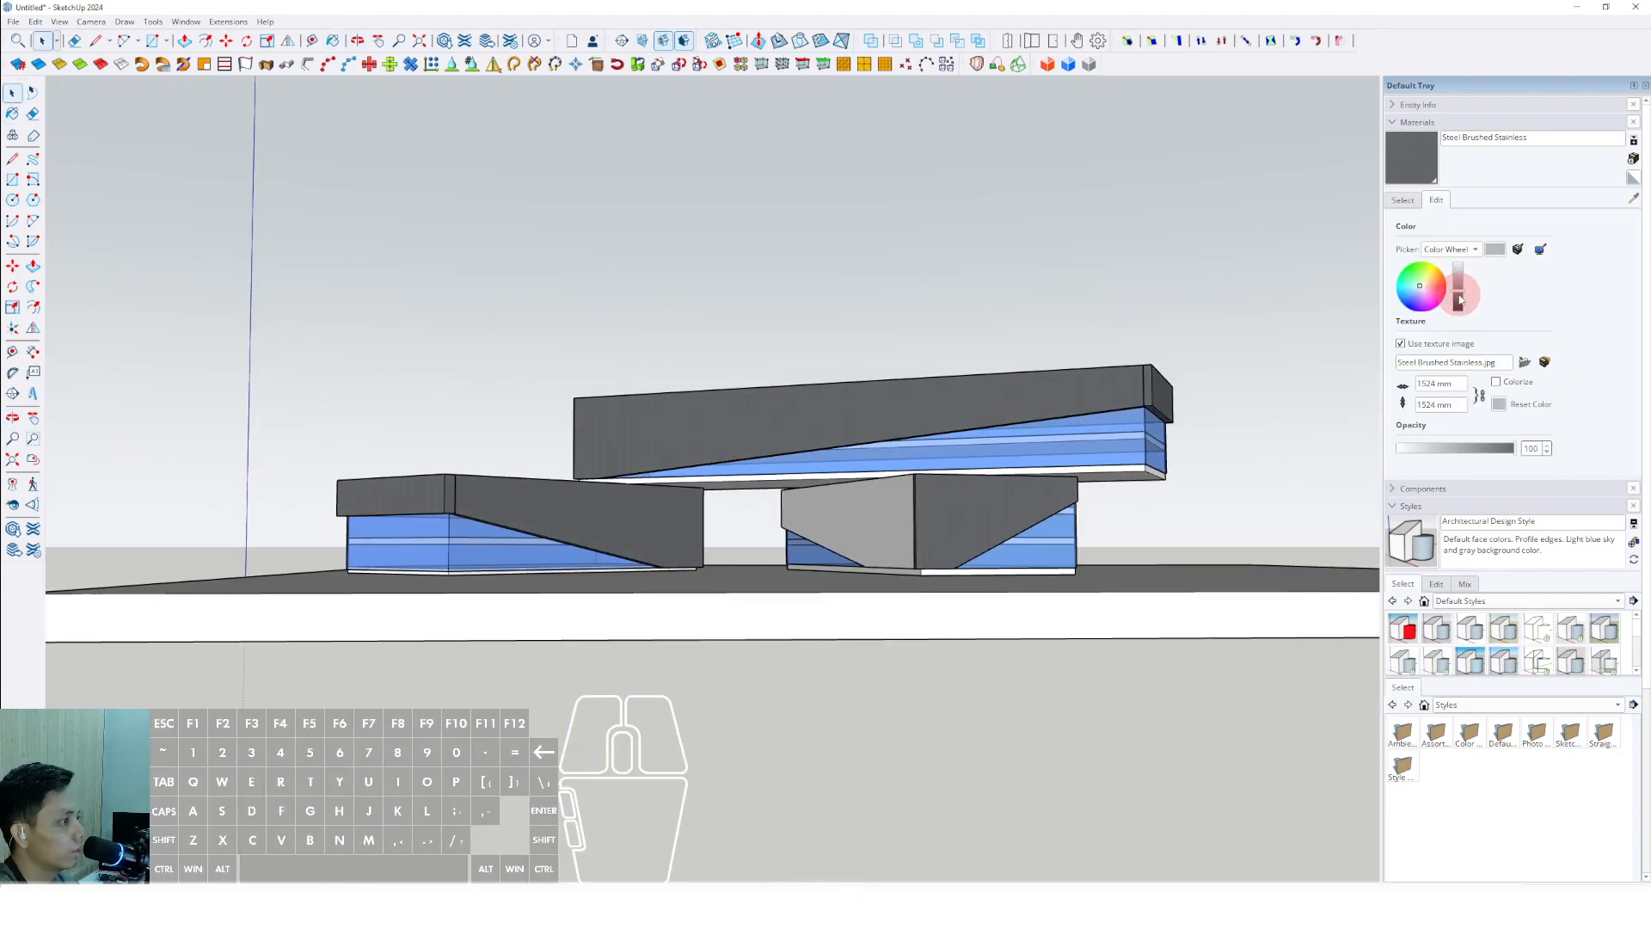
pyautogui.click(1459, 295)
pyautogui.click(1422, 170)
# Open the second lower stack's lighter tapered panel group, select all its geometry and paint it with the dark Steel Brushed Stainless
pyautogui.scroll(2, 953, 533)
pyautogui.moveTo(953, 532); pyautogui.dragTo(948, 581, button='middle')
pyautogui.press('space')
pyautogui.doubleClick(860, 515)
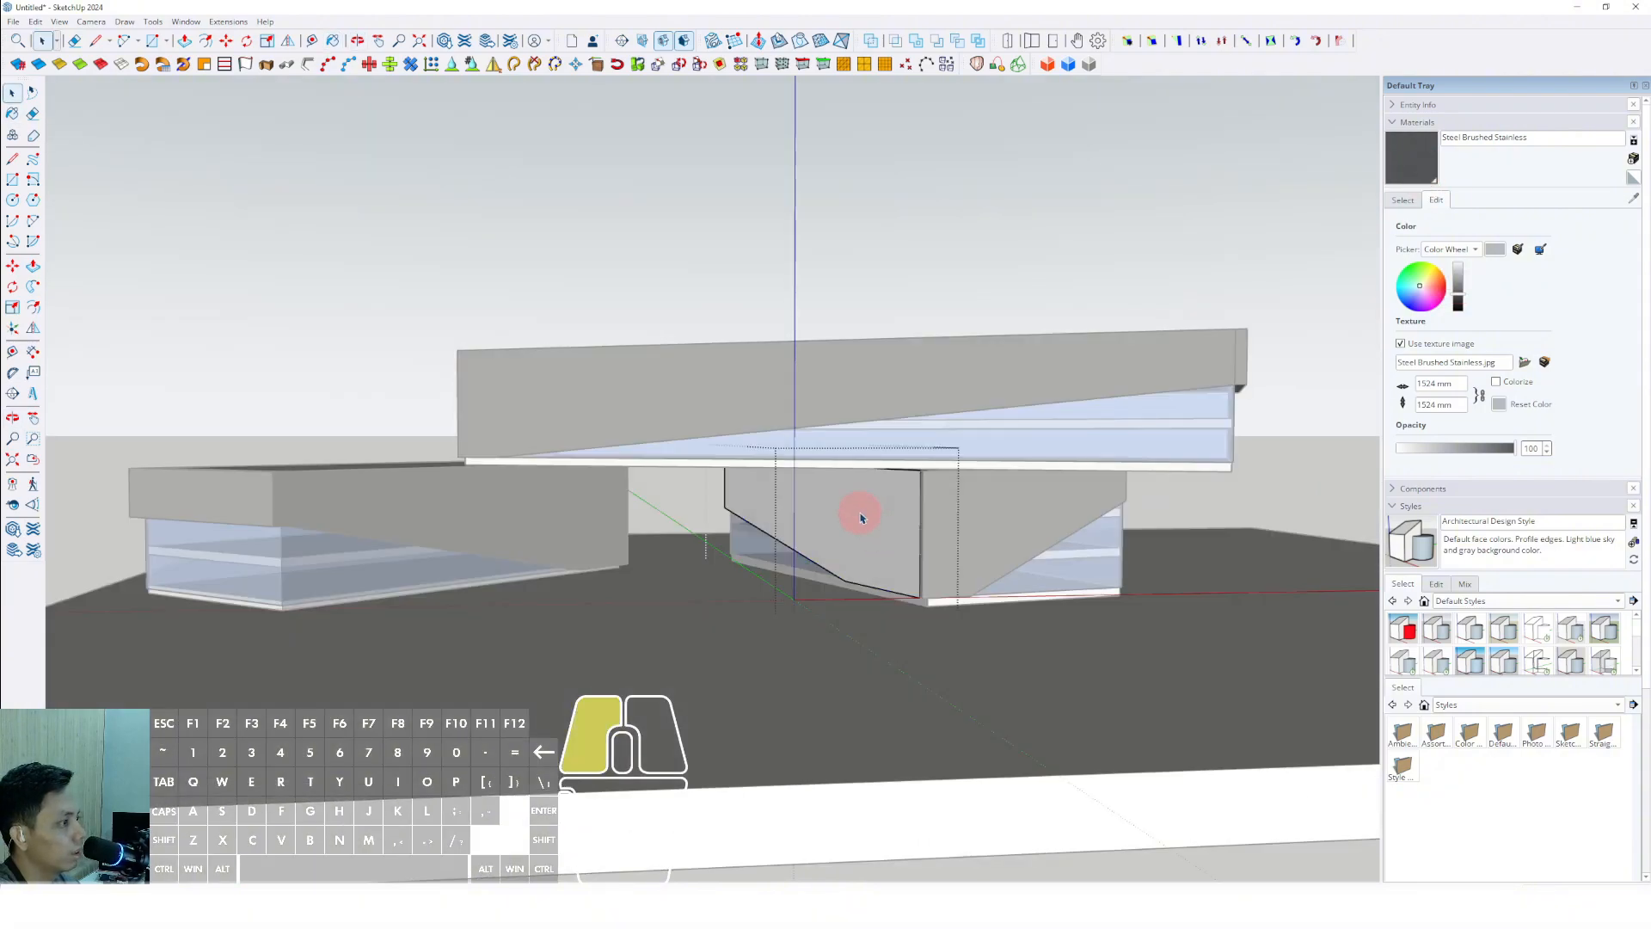
pyautogui.tripleClick(860, 515)
pyautogui.press('b')
pyautogui.click(873, 489)
pyautogui.press('space')
pyautogui.click(1024, 229)
pyautogui.moveTo(877, 516)
pyautogui.mouseDown(button='middle')
pyautogui.moveTo(840, 462)
pyautogui.moveTo(951, 479)
pyautogui.moveTo(778, 490)
pyautogui.mouseUp(button='middle')
pyautogui.scroll(-1, 815, 486)
pyautogui.moveTo(911, 467); pyautogui.dragTo(1048, 449, button='middle')
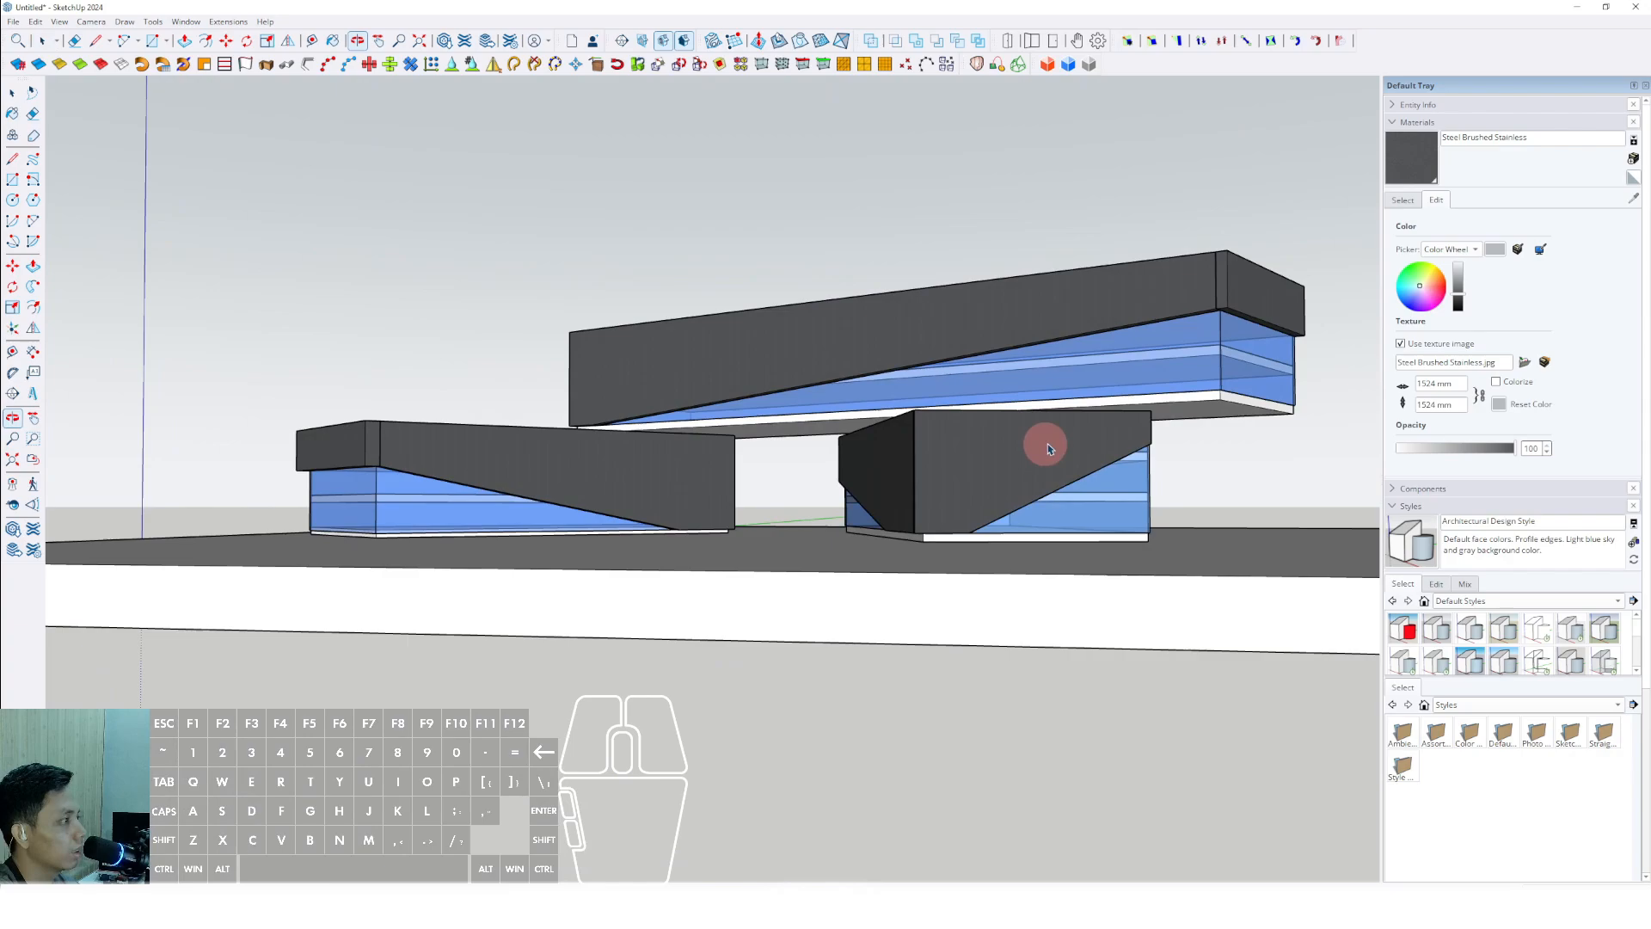
# Sample the wall glass and edit Translucent Glass Blue to a slightly darker blue with opacity 22
pyautogui.scroll(2, 1015, 490)
pyautogui.click(1403, 200)
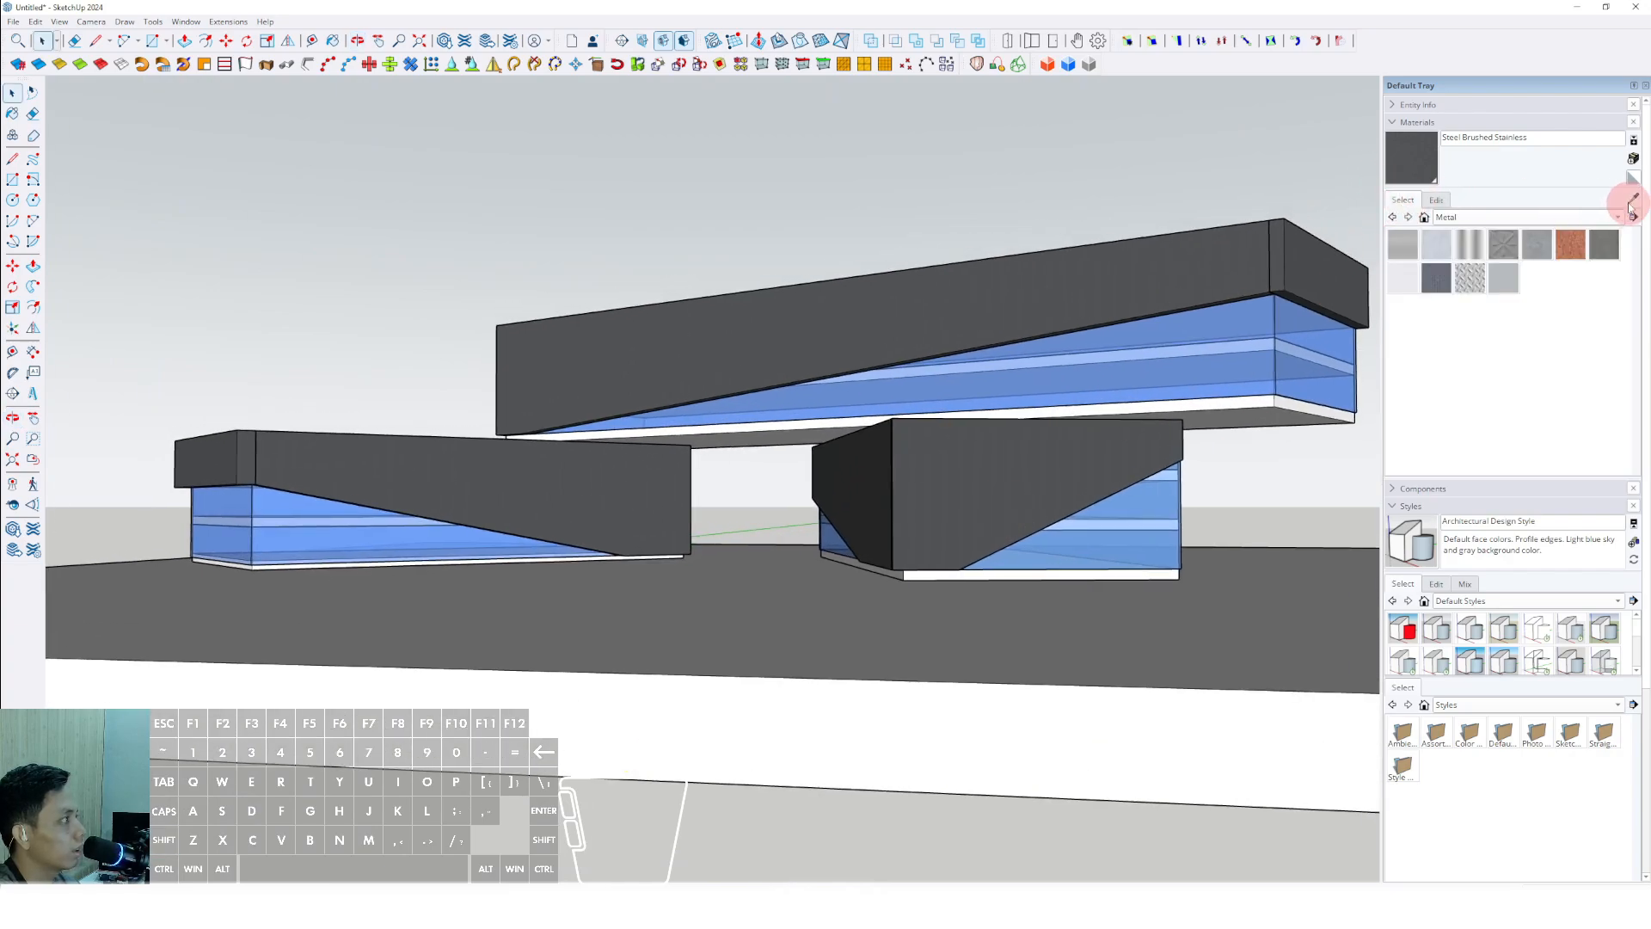
pyautogui.click(1436, 200)
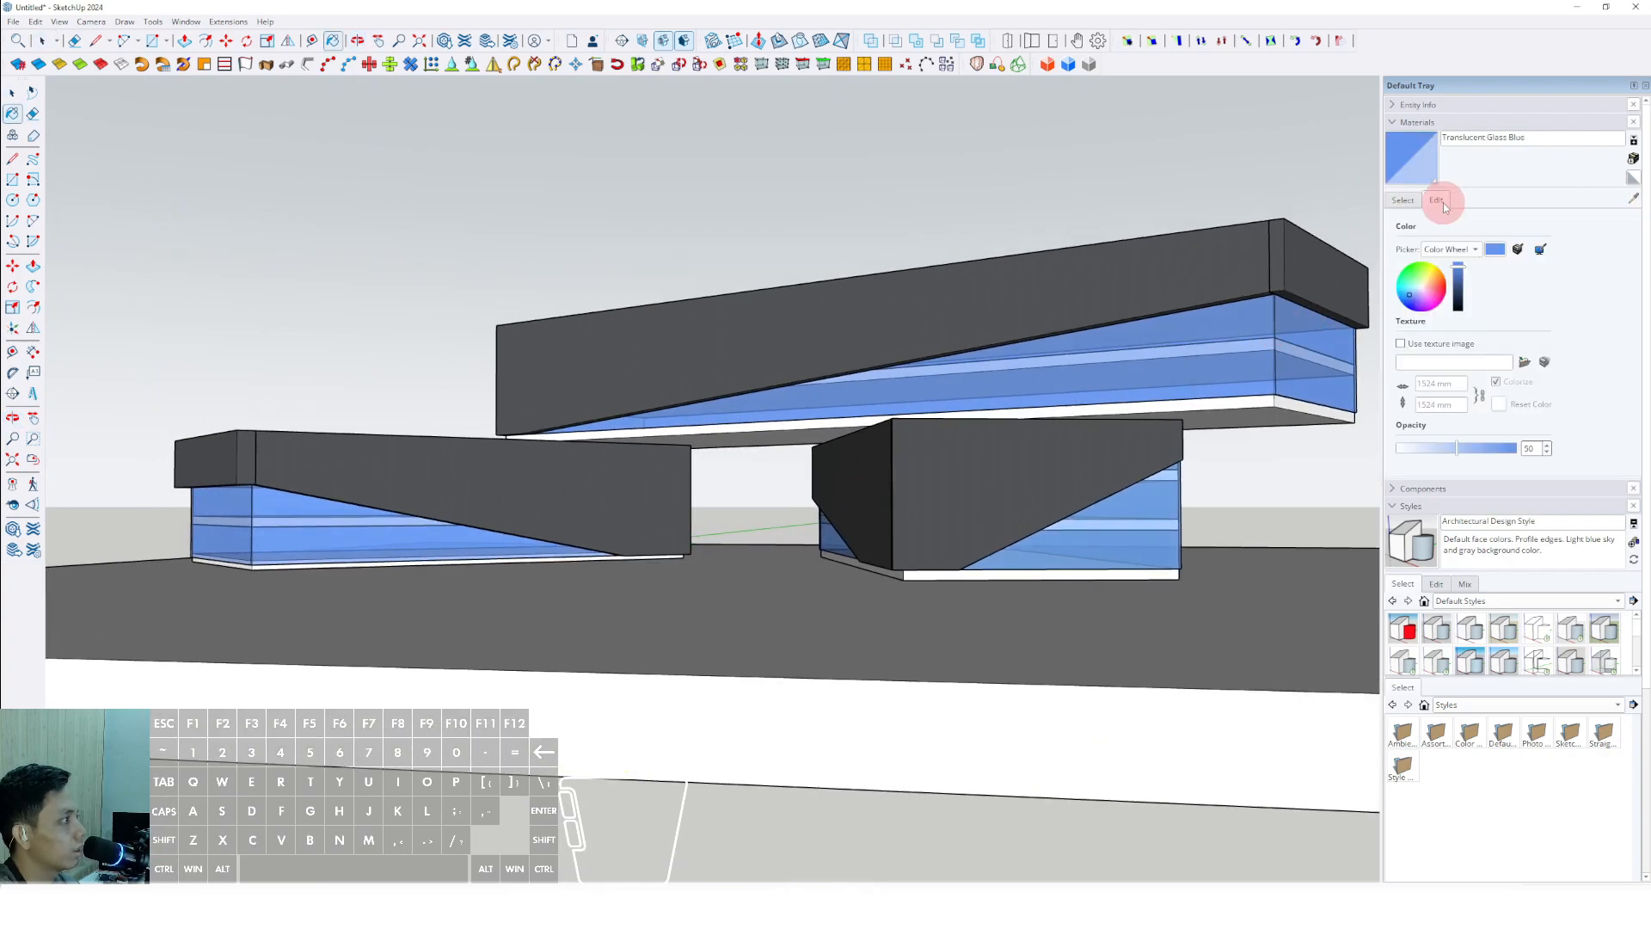
pyautogui.click(1460, 291)
pyautogui.click(1459, 291)
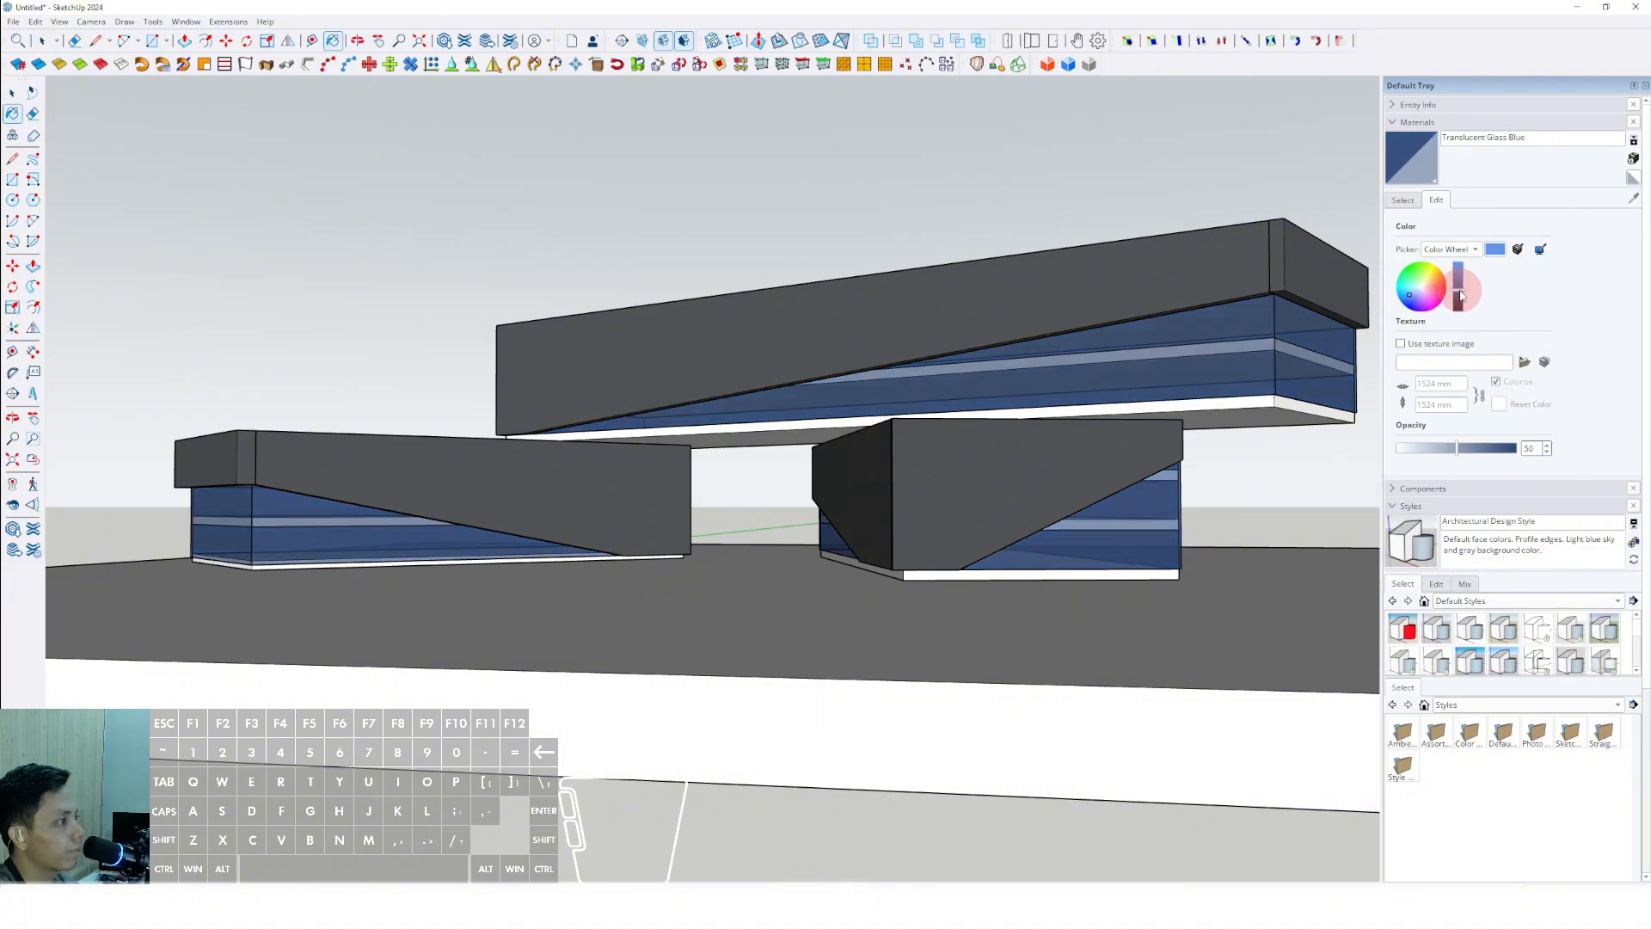
pyautogui.moveTo(1460, 295); pyautogui.dragTo(1463, 290)
pyautogui.moveTo(1440, 454); pyautogui.dragTo(1425, 451)
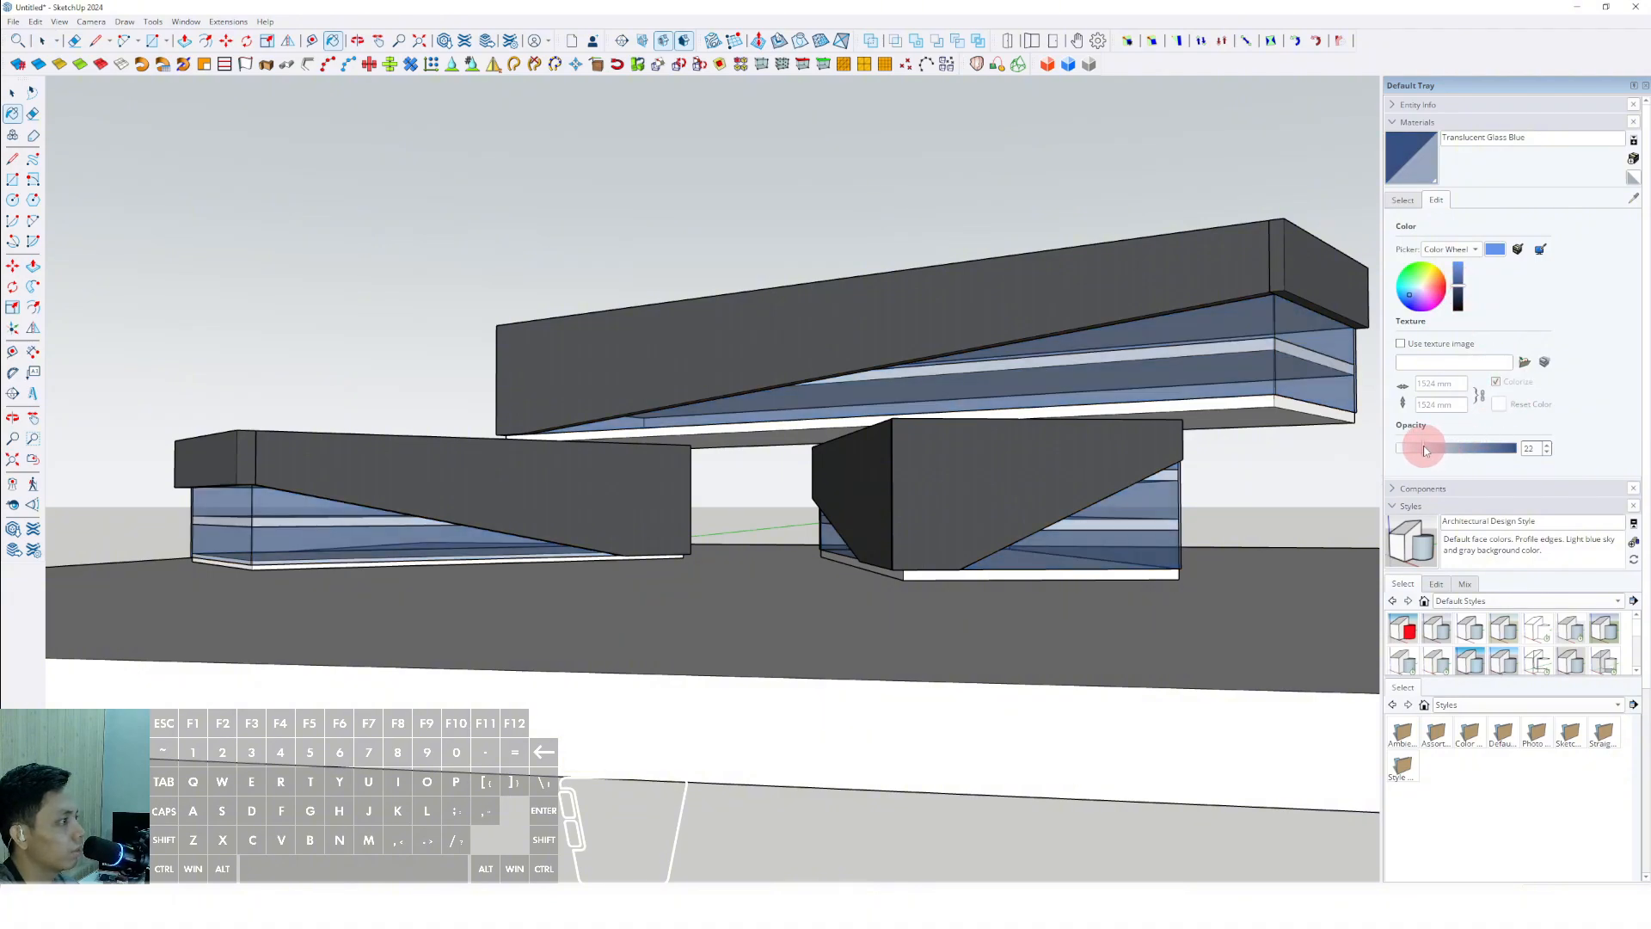
pyautogui.click(1458, 270)
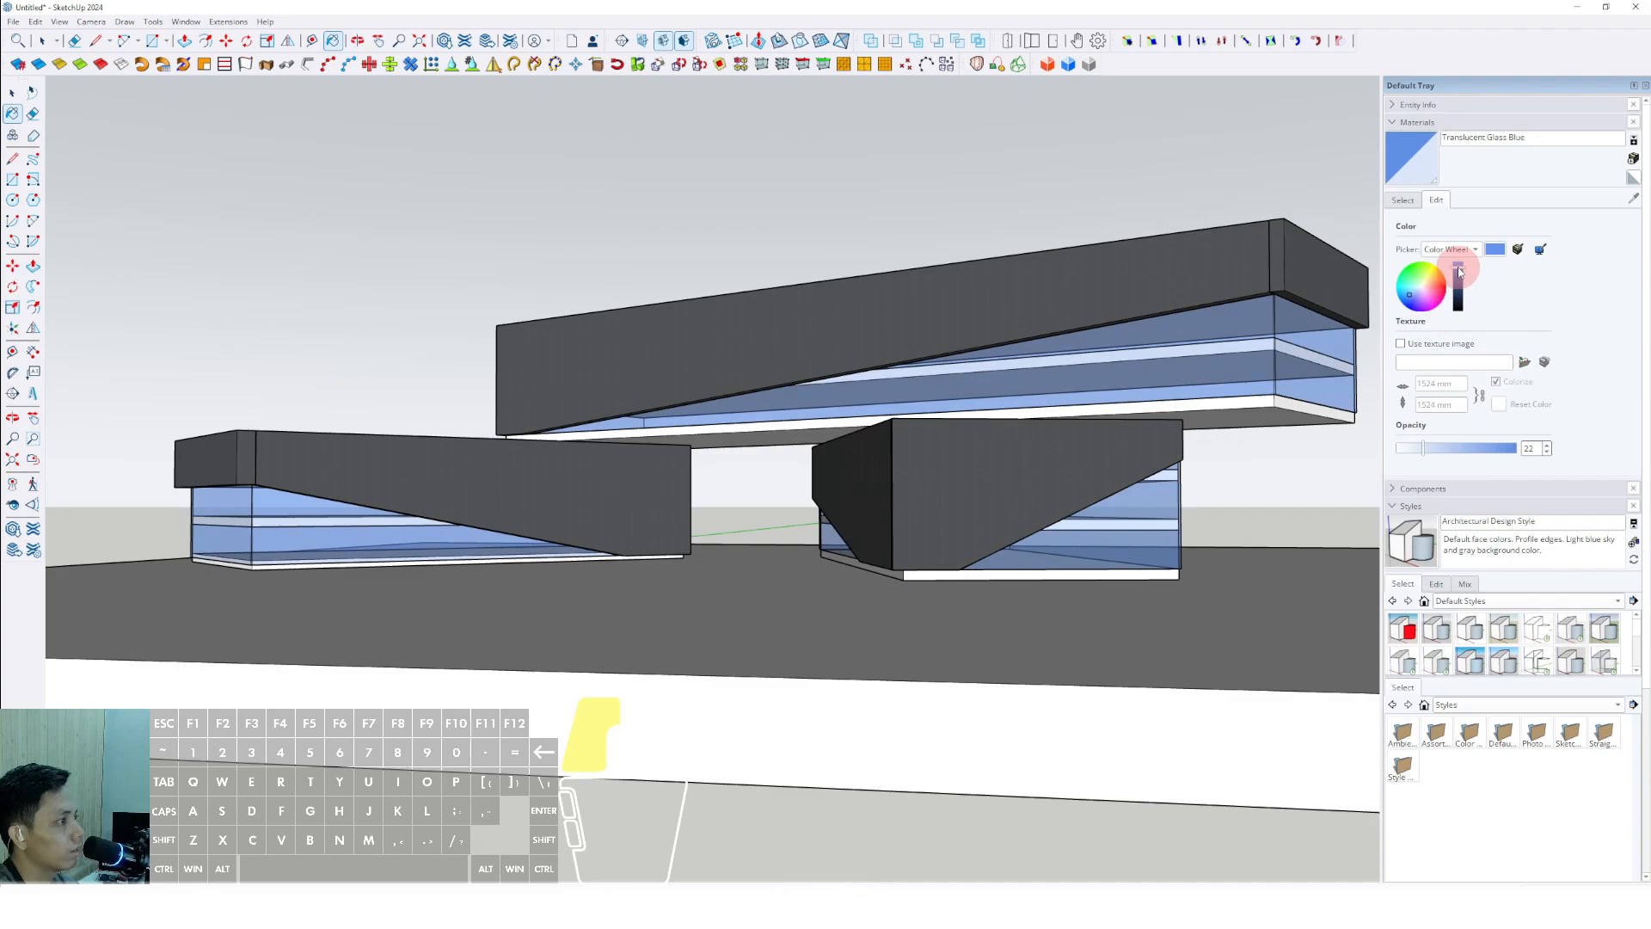
# Open the base slab group and draw two closed wavy freehand outlines on its top face near the front corners
pyautogui.moveTo(1308, 350); pyautogui.dragTo(847, 595, button='middle')
pyautogui.scroll(-3, 900, 521)
pyautogui.scroll(2, 903, 565)
pyautogui.tripleClick(697, 601)
pyautogui.scroll(-4, 703, 557)
pyautogui.moveTo(710, 554)
pyautogui.mouseDown(button='middle')
pyautogui.moveTo(720, 532)
pyautogui.moveTo(719, 553)
pyautogui.moveTo(682, 549)
pyautogui.moveTo(712, 519)
pyautogui.moveTo(693, 537)
pyautogui.mouseUp(button='middle')
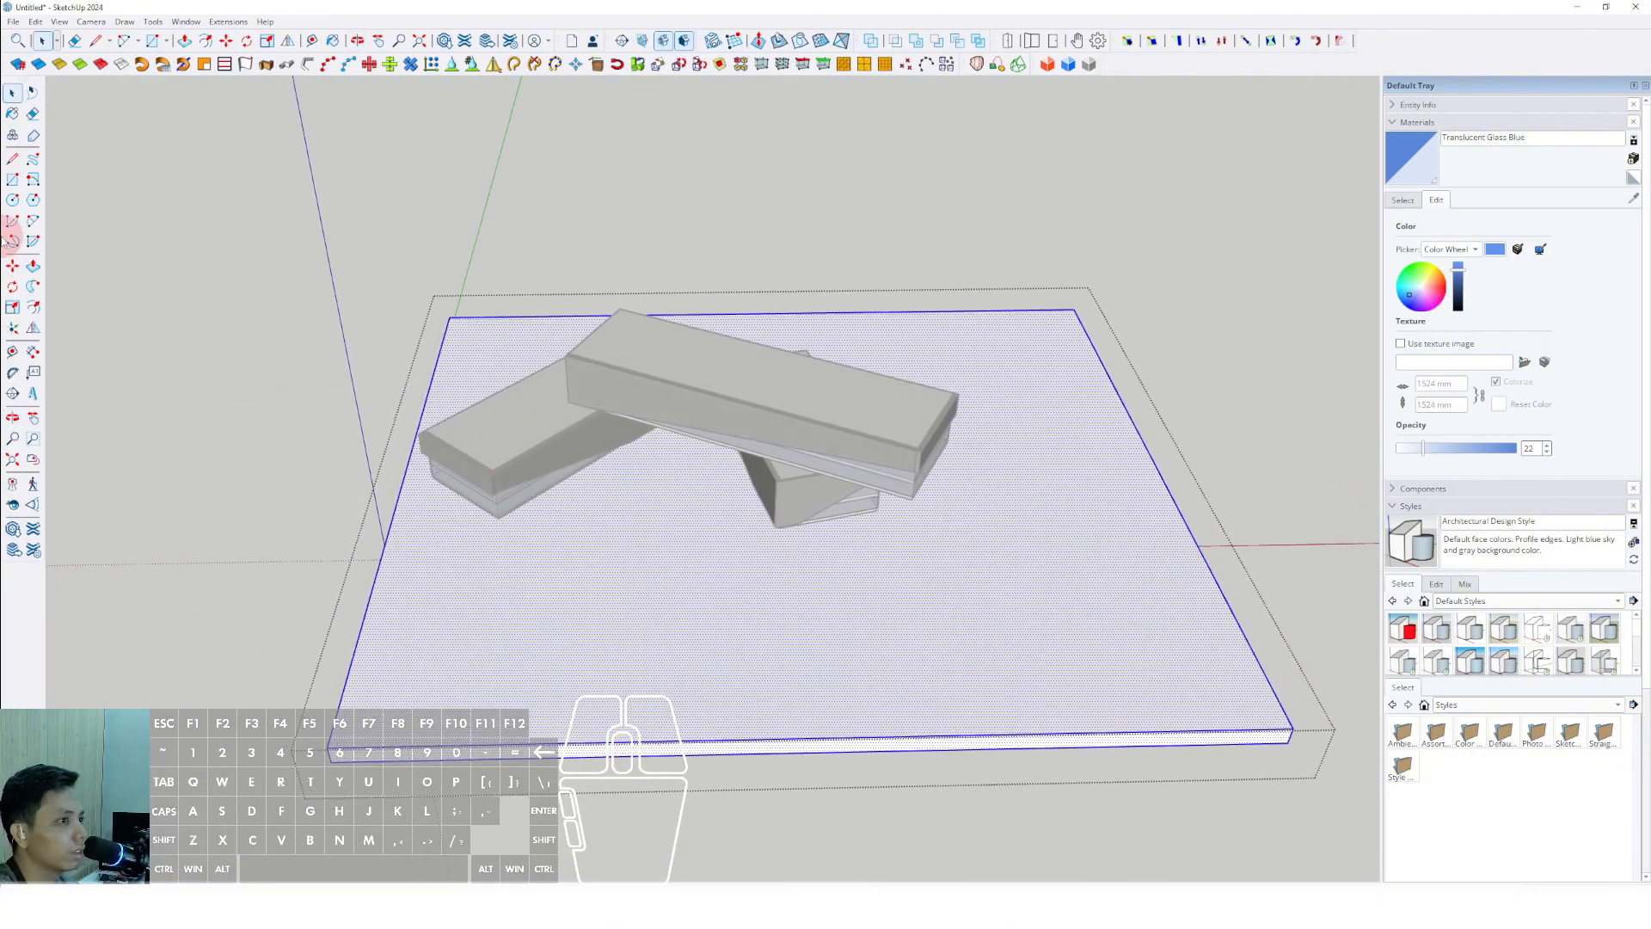
pyautogui.moveTo(497, 543); pyautogui.dragTo(654, 568, button='middle')
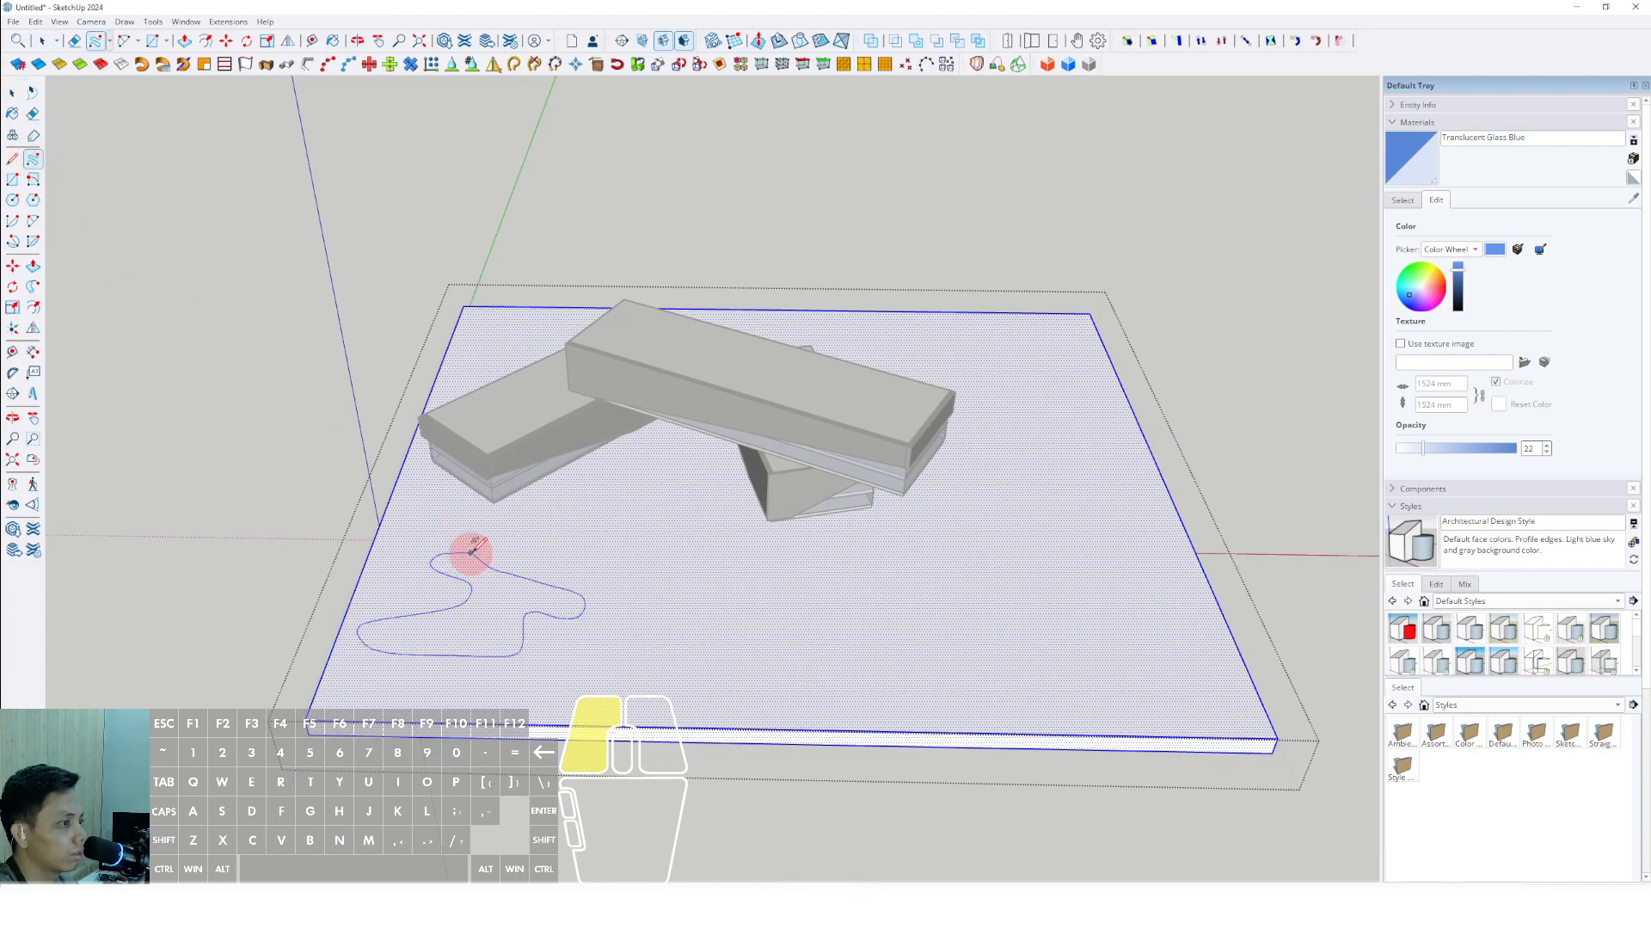
pyautogui.moveTo(472, 551); pyautogui.dragTo(475, 550)
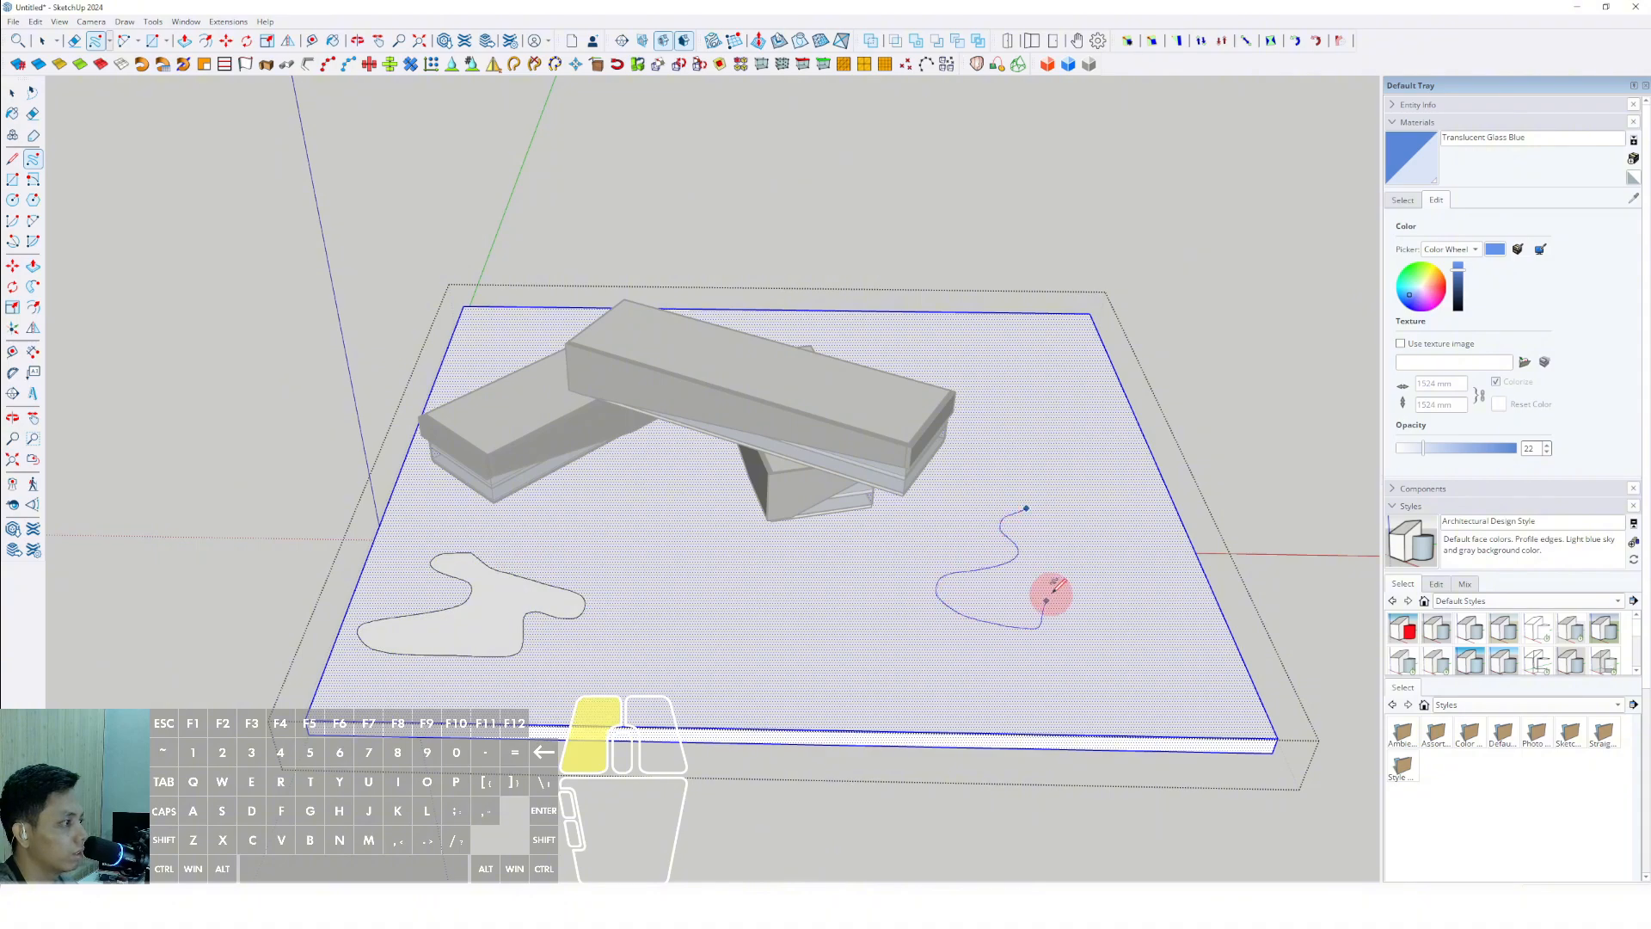
pyautogui.moveTo(1033, 511); pyautogui.dragTo(1042, 499)
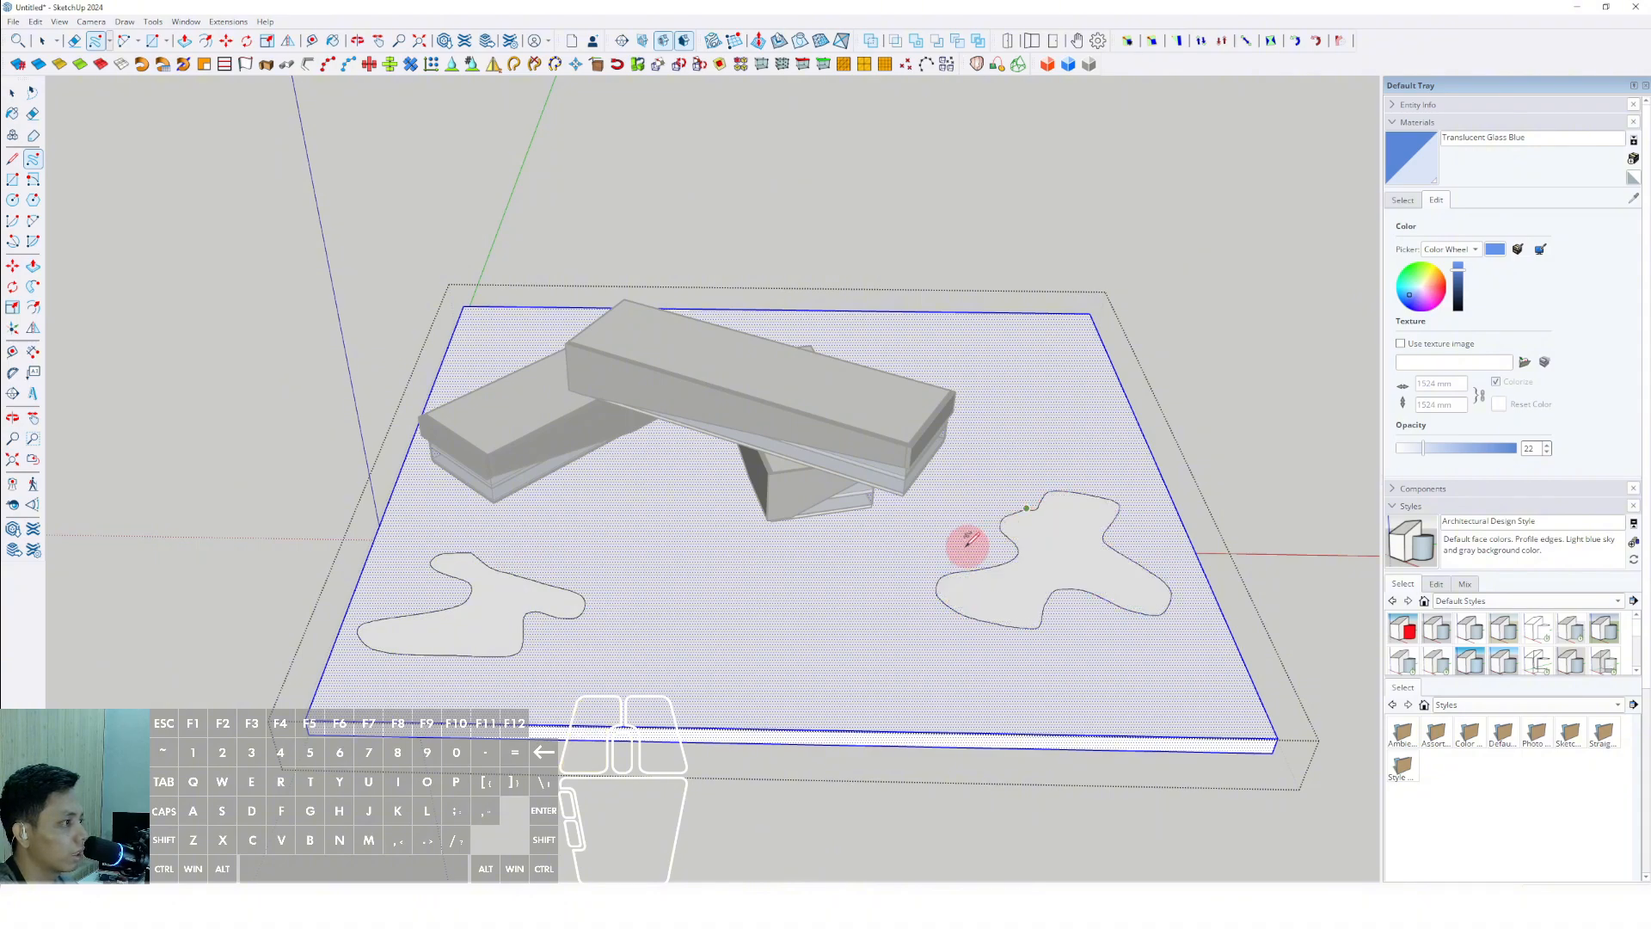
# Draw two more closed wavy freehand outlines on the slab, one near the far corner and one along the rear edge
pyautogui.moveTo(966, 545); pyautogui.dragTo(767, 630, button='middle')
pyautogui.scroll(1, 997, 432)
pyautogui.moveTo(916, 398); pyautogui.dragTo(908, 428)
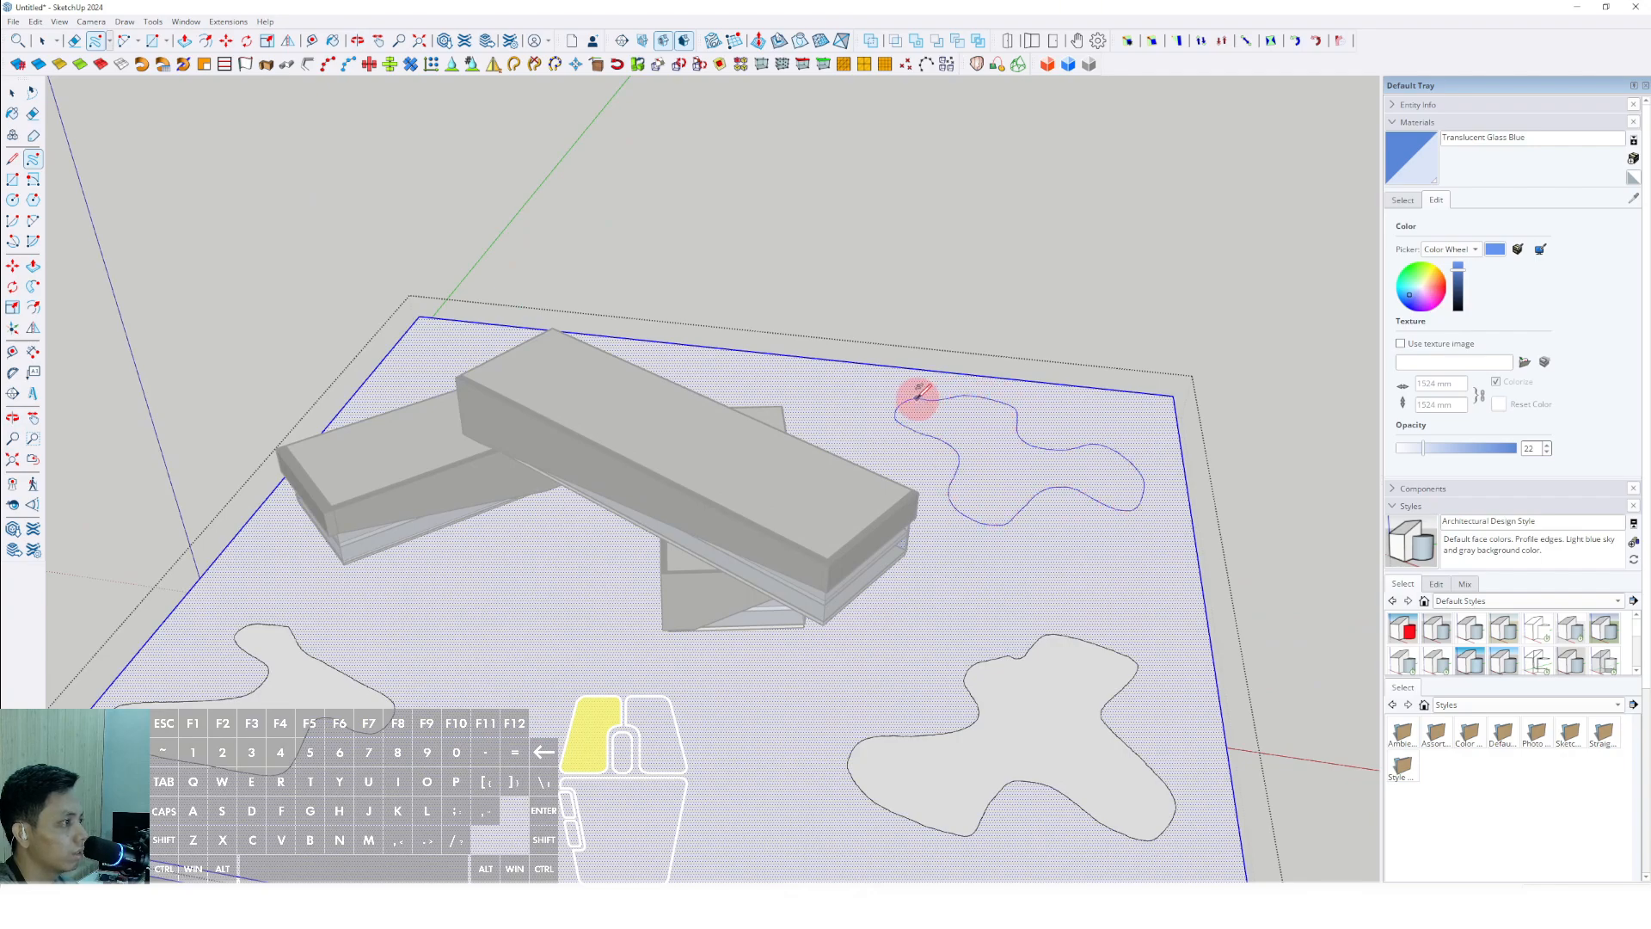
pyautogui.moveTo(918, 394); pyautogui.dragTo(916, 398)
pyautogui.moveTo(917, 398)
pyautogui.mouseDown(button='middle')
pyautogui.moveTo(645, 394)
pyautogui.moveTo(582, 358)
pyautogui.mouseUp(button='middle')
pyautogui.scroll(2, 547, 351)
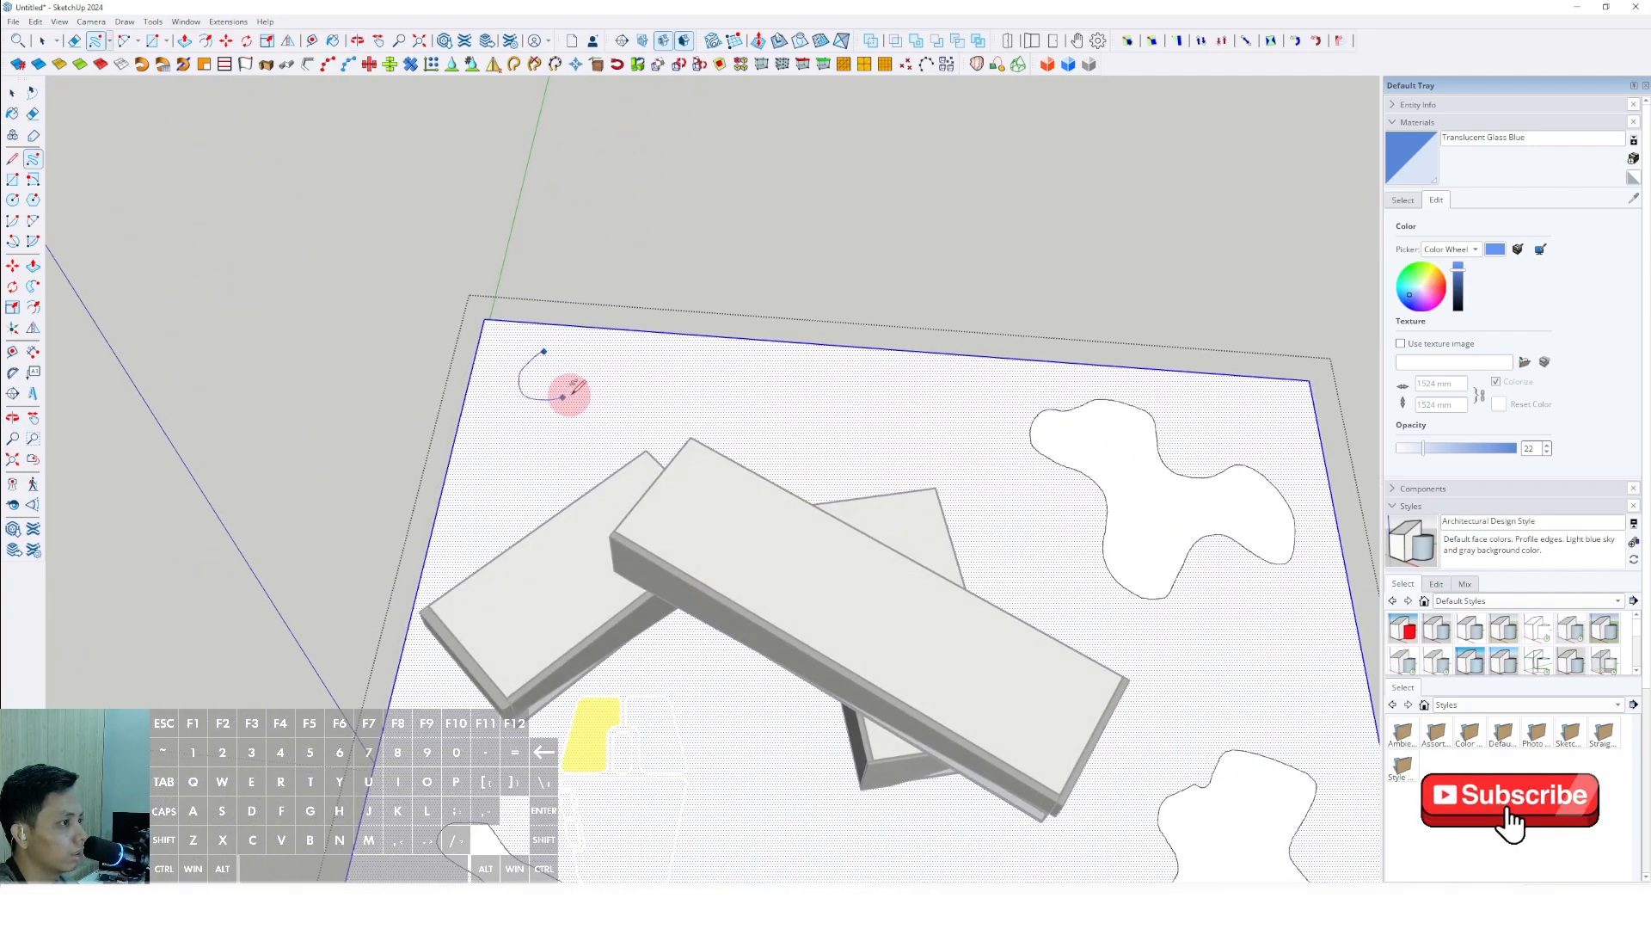
pyautogui.moveTo(774, 436); pyautogui.dragTo(943, 402)
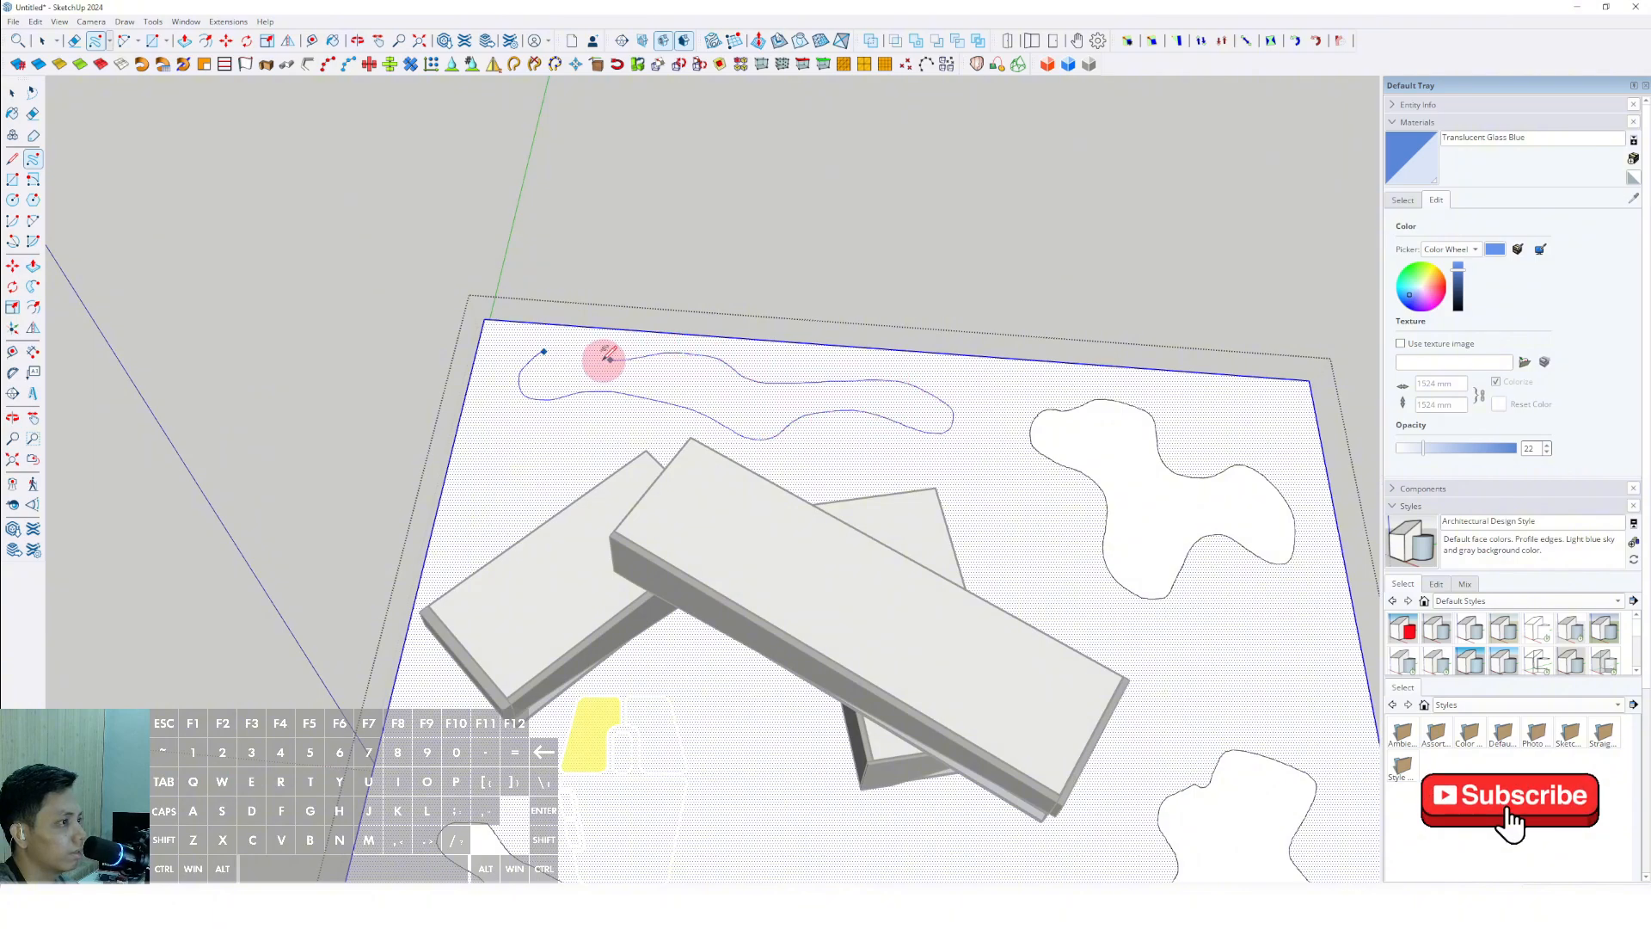
pyautogui.moveTo(607, 357); pyautogui.dragTo(543, 351)
# Draw a fifth closed wavy freehand outline on the slab in front of the gap between the two lower stacks
pyautogui.scroll(-2, 612, 485)
pyautogui.moveTo(746, 723); pyautogui.dragTo(778, 507, button='middle')
pyautogui.scroll(1, 786, 674)
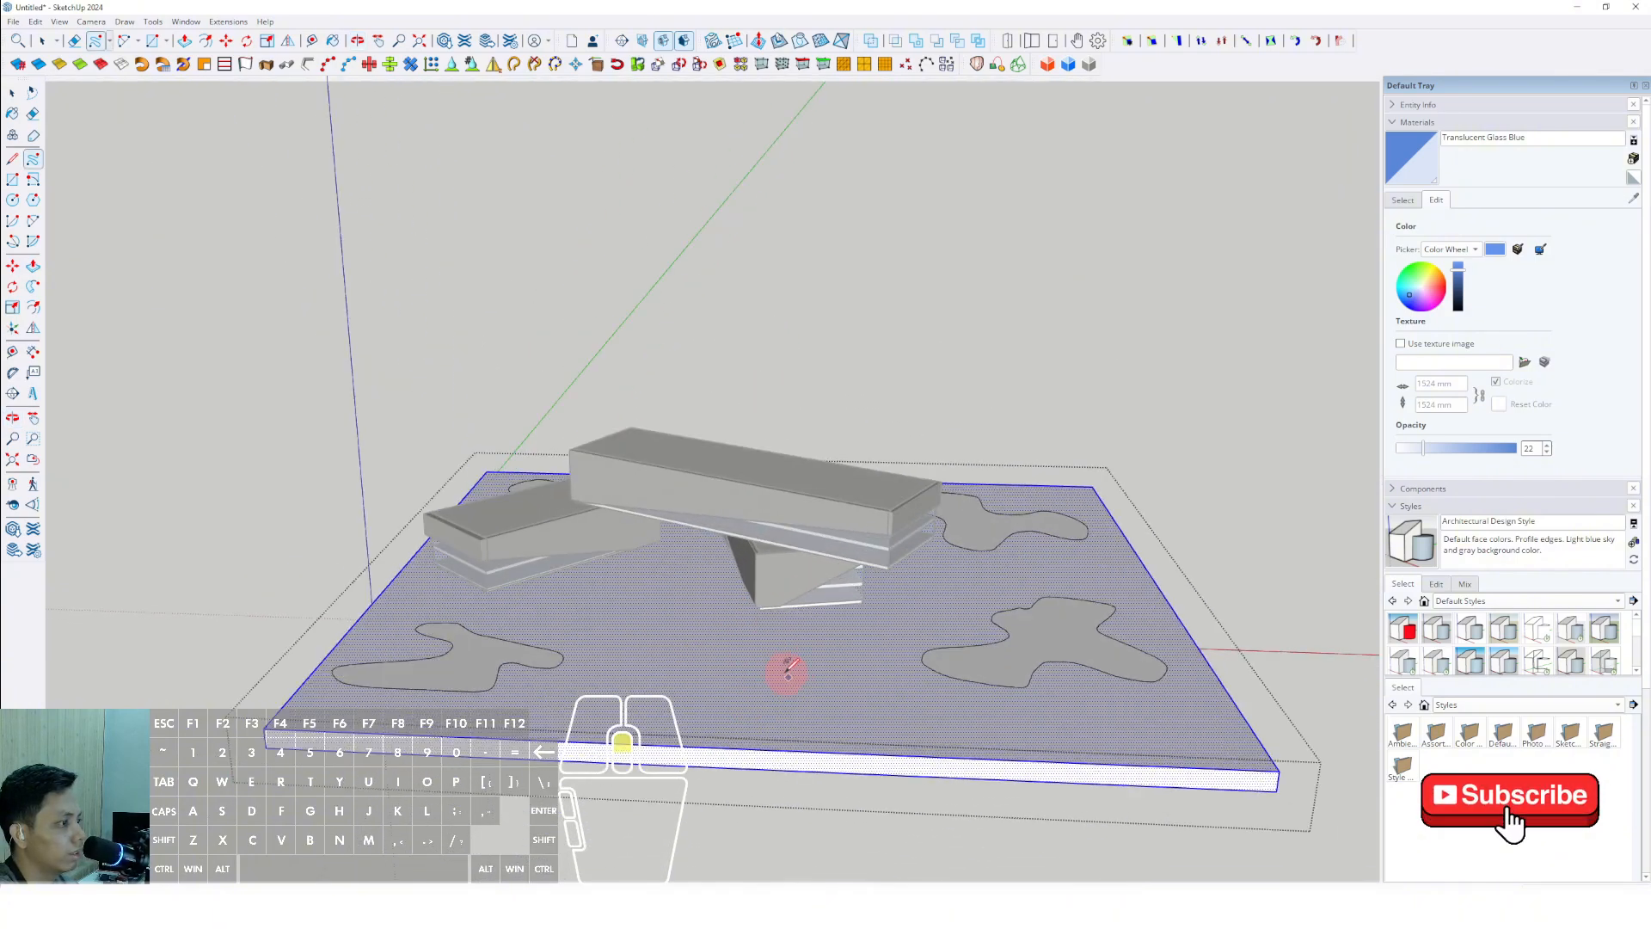
pyautogui.moveTo(787, 671); pyautogui.dragTo(657, 560, button='middle')
pyautogui.scroll(3, 645, 572)
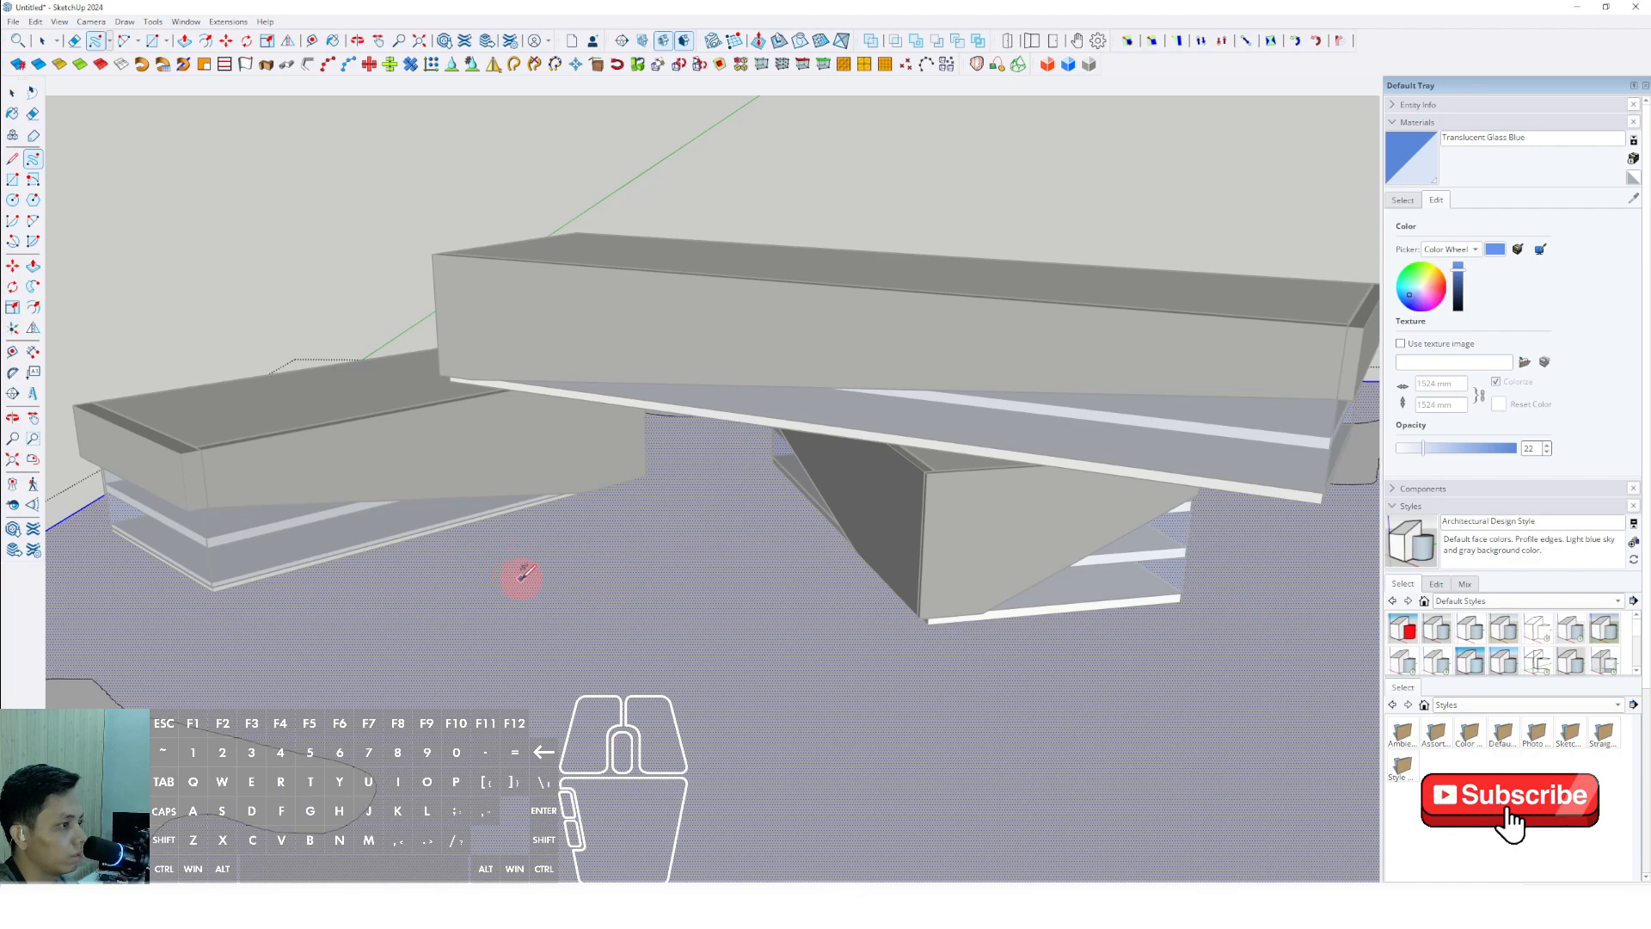
pyautogui.moveTo(477, 585); pyautogui.dragTo(416, 661)
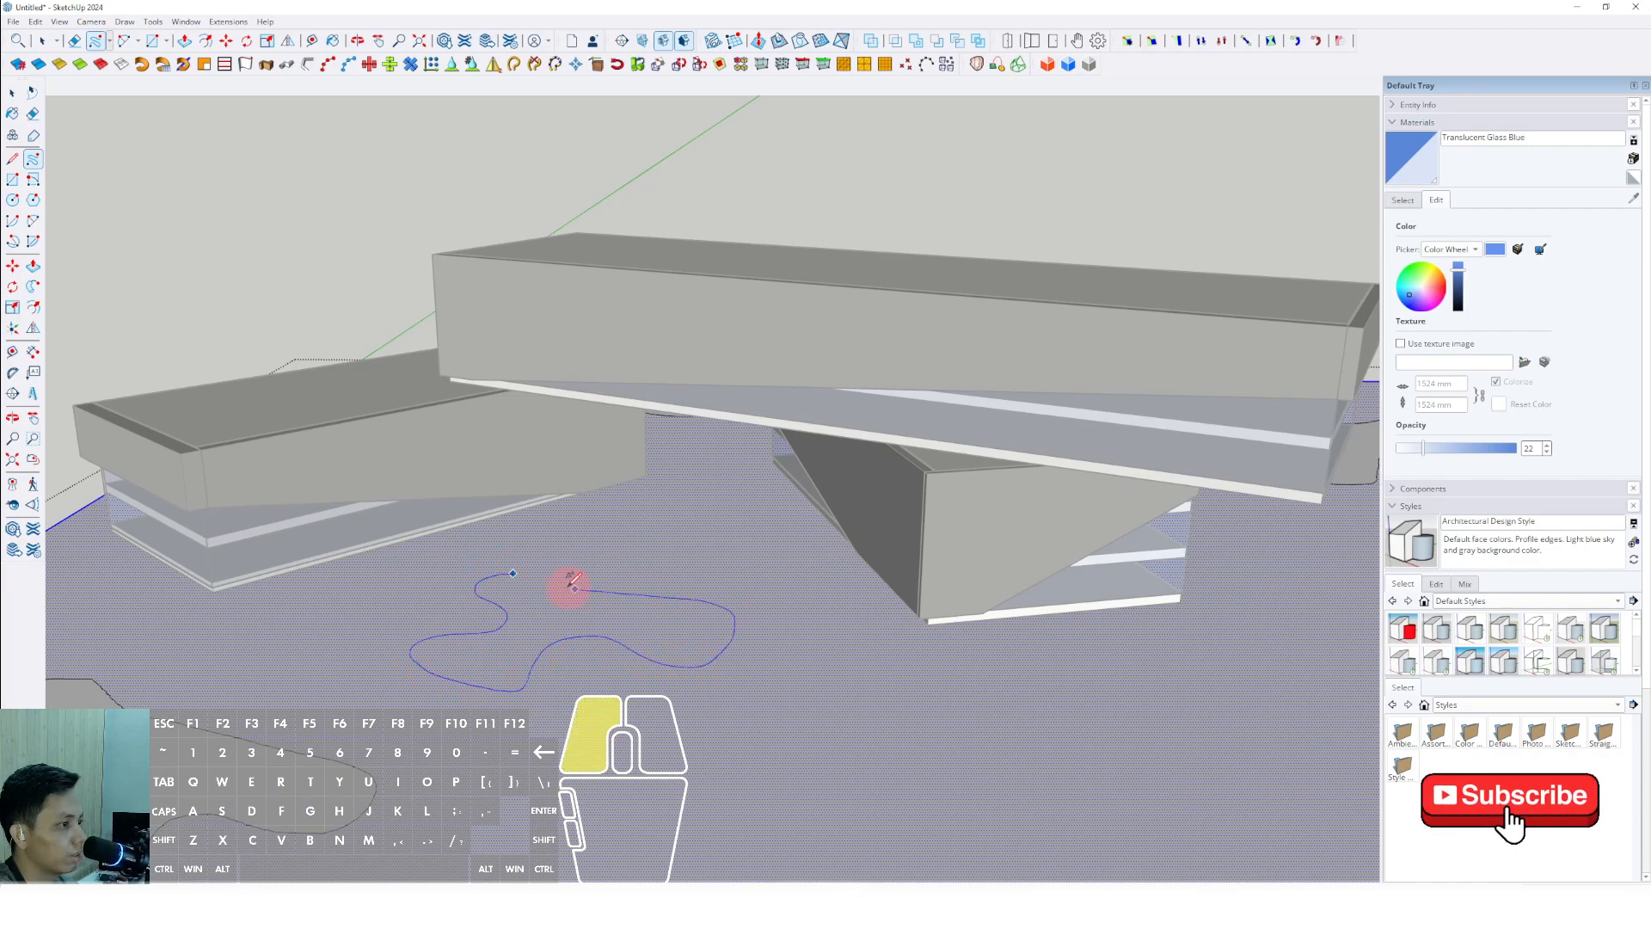
pyautogui.moveTo(572, 585); pyautogui.dragTo(513, 573)
pyautogui.scroll(-2, 663, 608)
pyautogui.moveTo(663, 608)
pyautogui.mouseDown(button='middle')
pyautogui.moveTo(781, 534)
pyautogui.moveTo(889, 571)
pyautogui.moveTo(786, 560)
pyautogui.mouseUp(button='middle')
pyautogui.scroll(1, 804, 568)
pyautogui.press('space')
# Paint all five freehand shapes on the slab with Vegetation Grass from the Landscaping, Fencing and Vegetation materials
pyautogui.scroll(-2, 785, 560)
pyautogui.click(1402, 199)
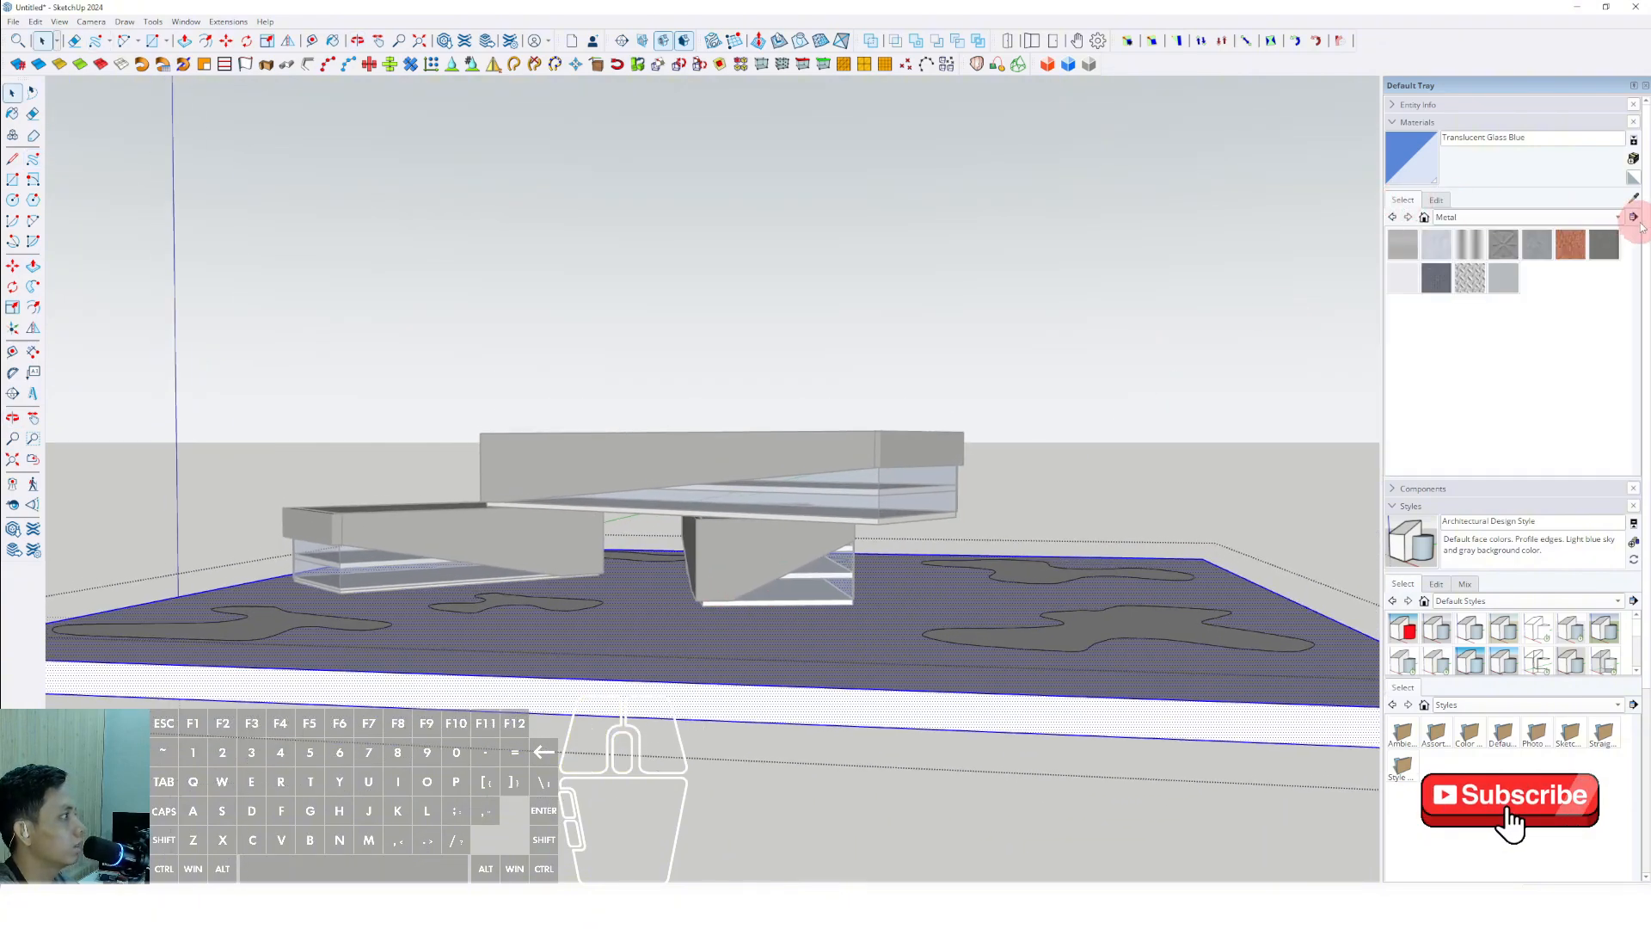
pyautogui.click(1638, 222)
pyautogui.click(1455, 202)
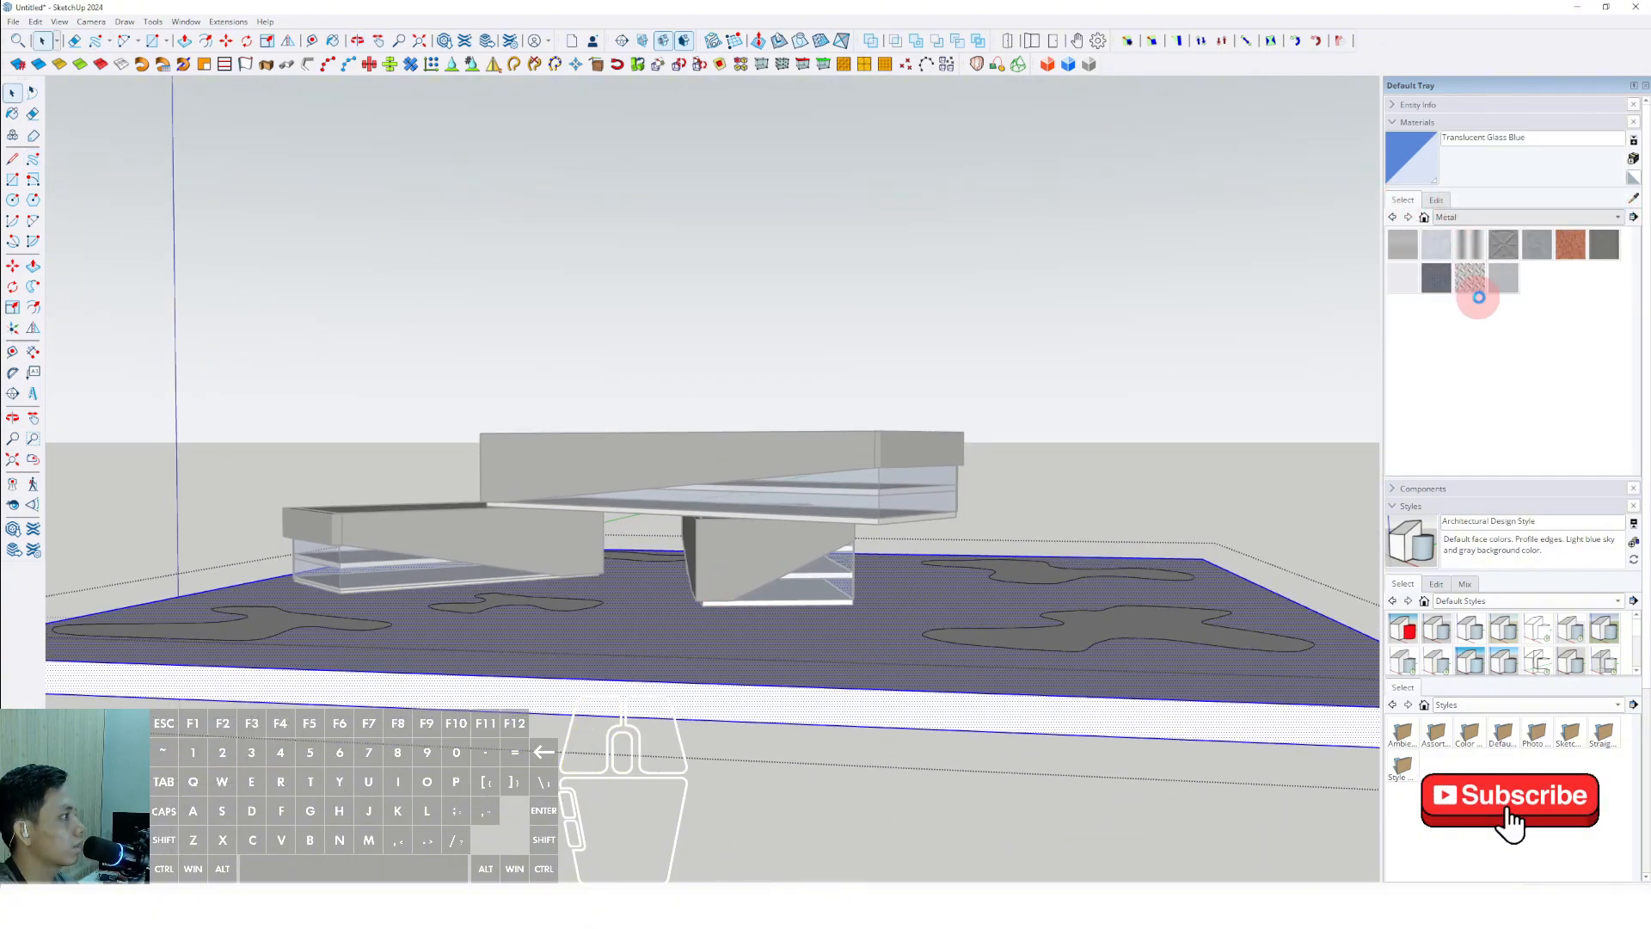
pyautogui.click(1504, 414)
pyautogui.moveTo(1042, 572); pyautogui.dragTo(1125, 654, button='middle')
pyautogui.click(1124, 654)
pyautogui.click(1045, 541)
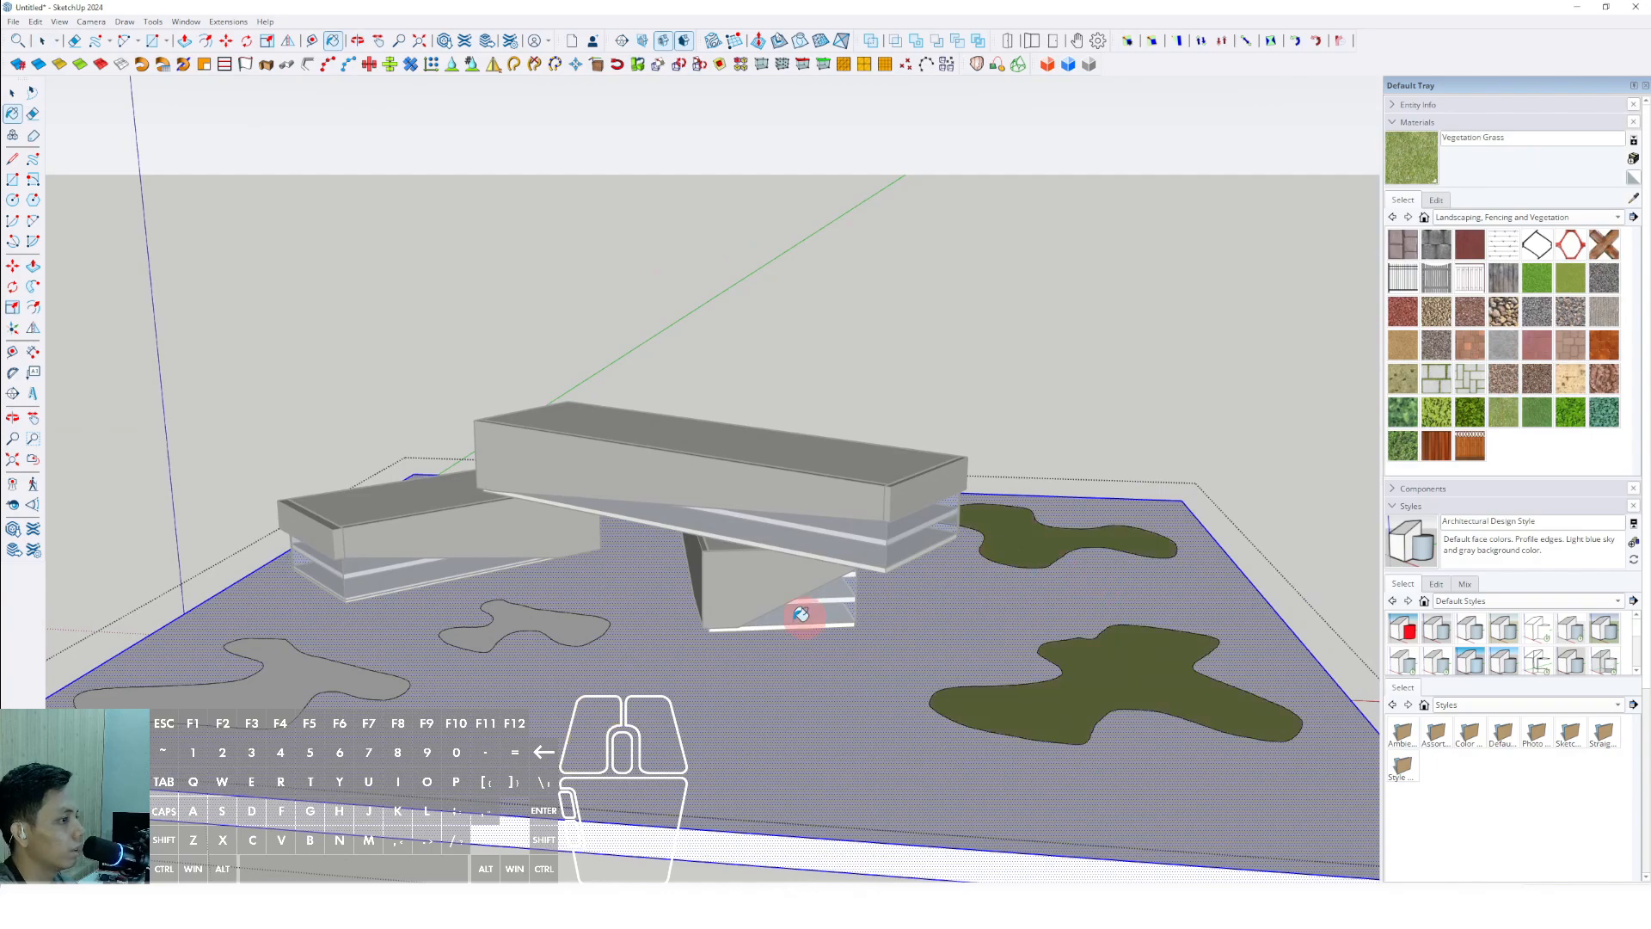
pyautogui.click(331, 675)
pyautogui.moveTo(435, 484); pyautogui.dragTo(429, 369, button='middle')
pyautogui.click(473, 335)
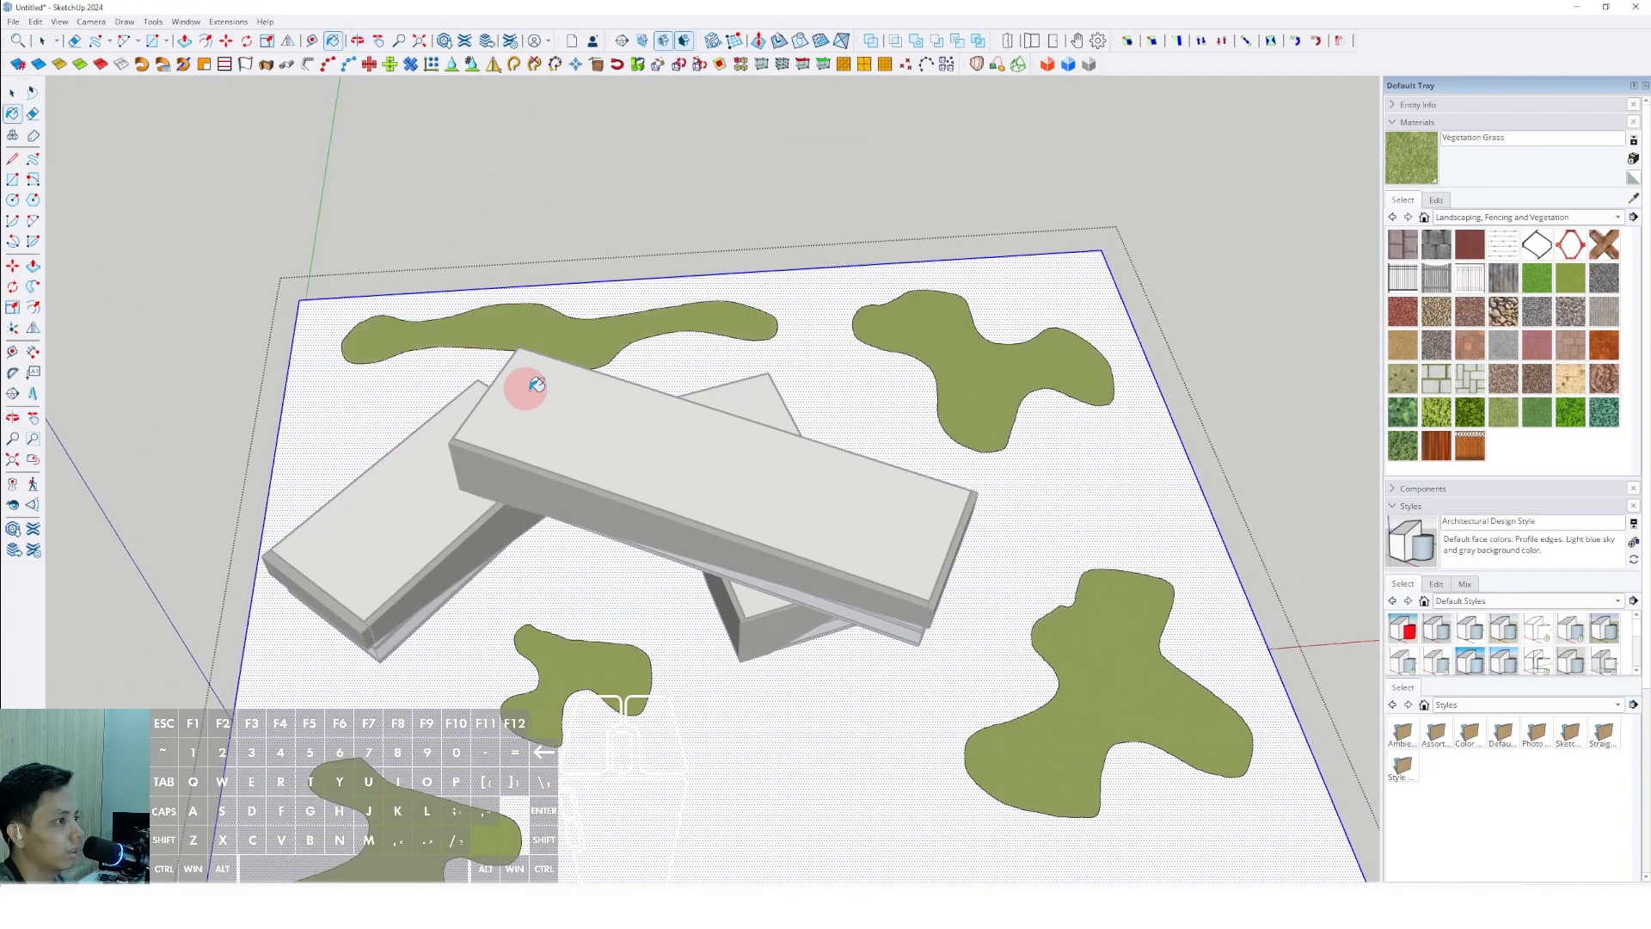
# Paint the slab face around the grass shapes with Pavers Flagstone Gray and finish editing the slab group
pyautogui.moveTo(527, 381); pyautogui.dragTo(739, 431, button='middle')
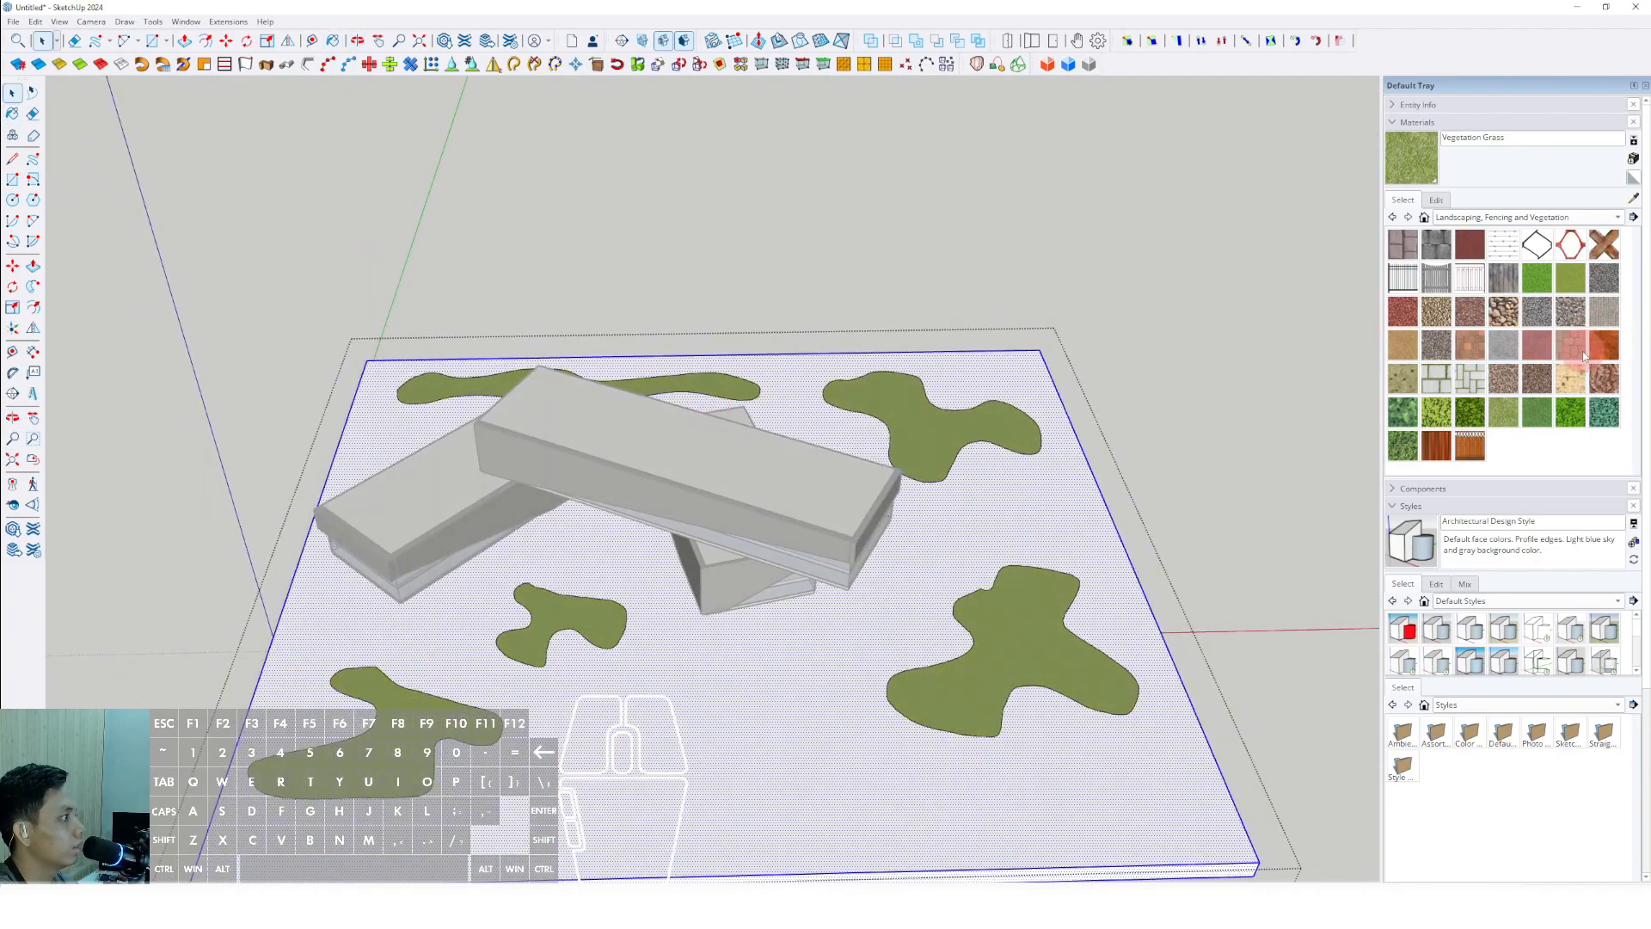
pyautogui.click(1605, 313)
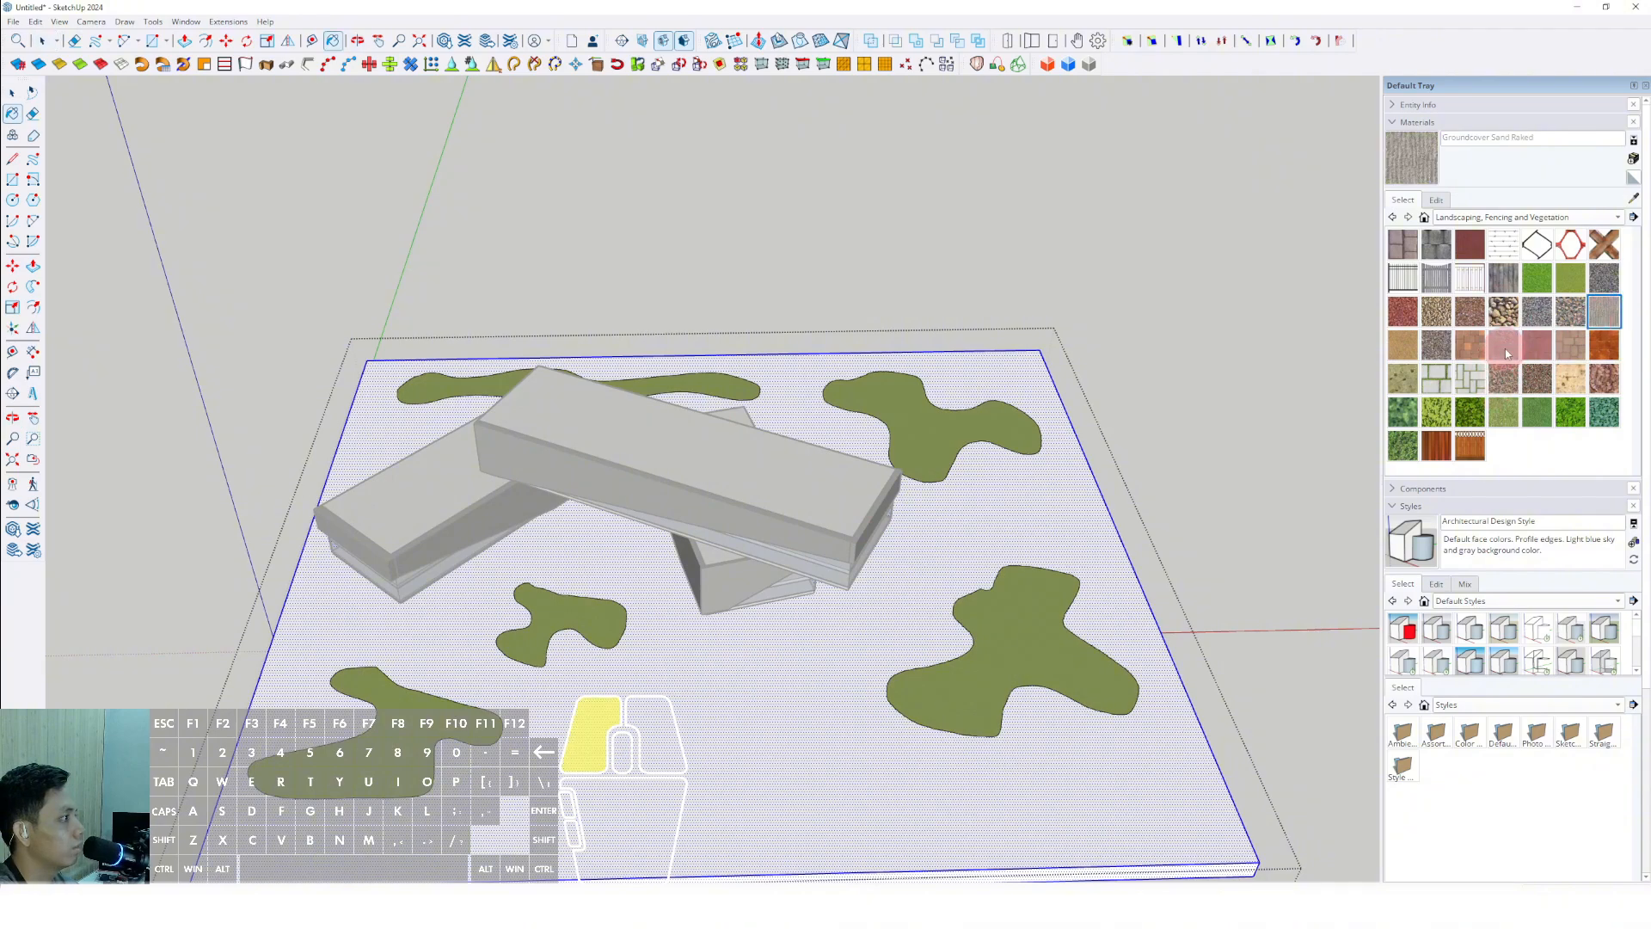
pyautogui.click(1505, 347)
pyautogui.click(762, 663)
pyautogui.moveTo(856, 764); pyautogui.dragTo(860, 379, button='middle')
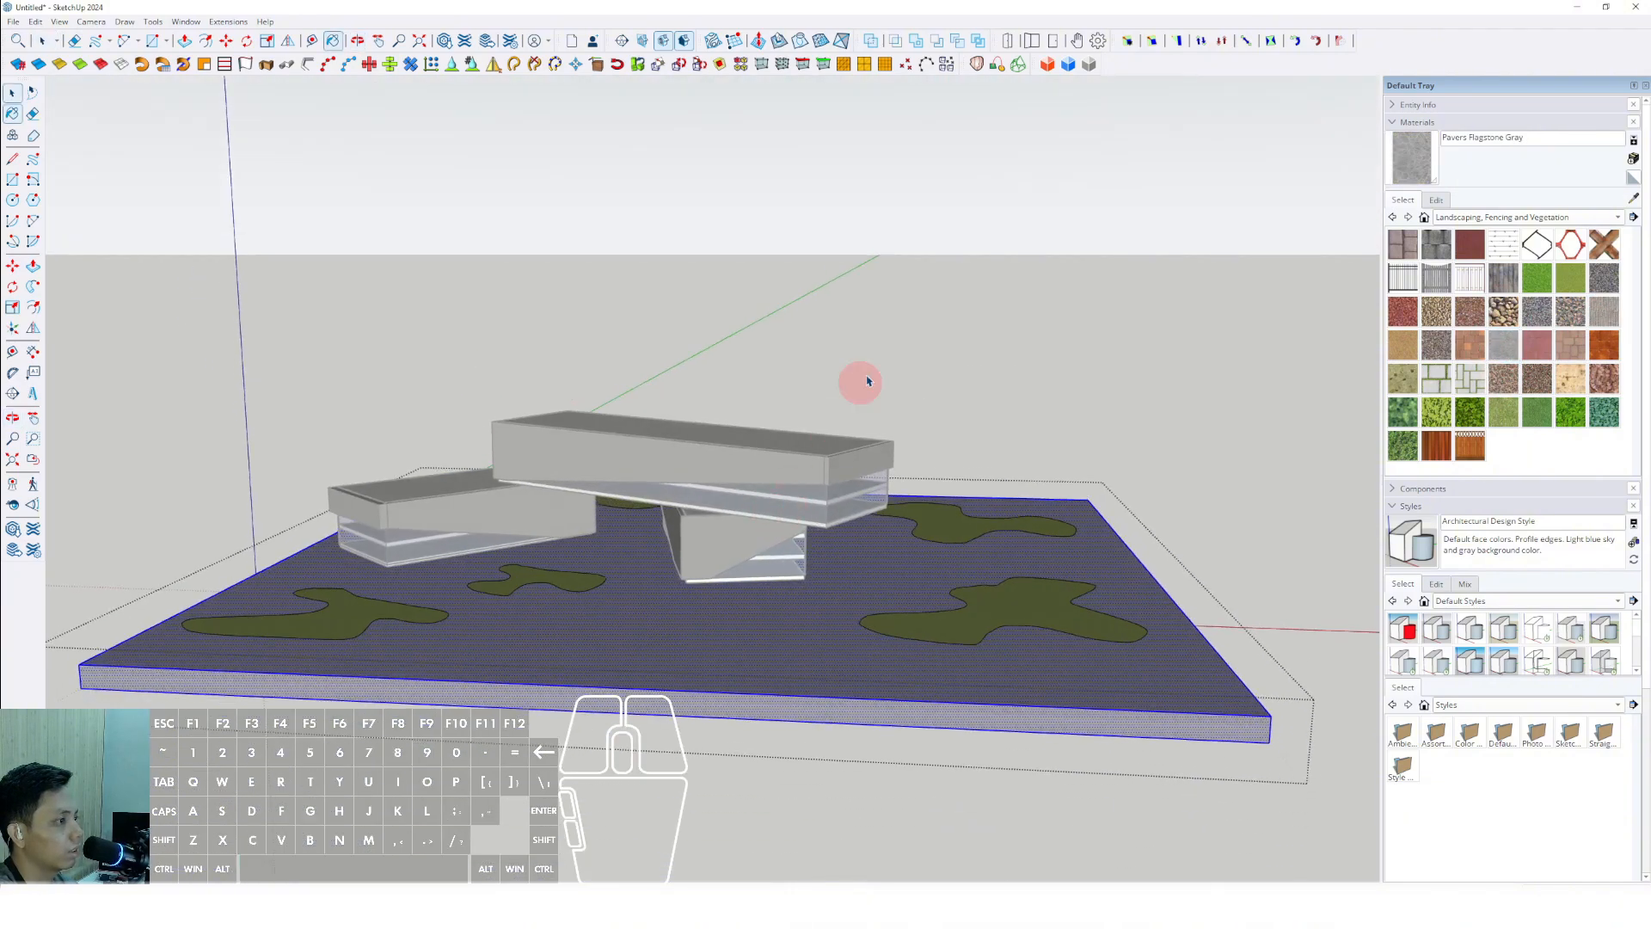
pyautogui.scroll(3, 699, 553)
pyautogui.moveTo(699, 553); pyautogui.dragTo(821, 675, button='middle')
pyautogui.press('space')
# Insert the Tree 2D Deciduous component from the Components Sampler on the grass shape near the slab's front-left corner
pyautogui.click(1395, 123)
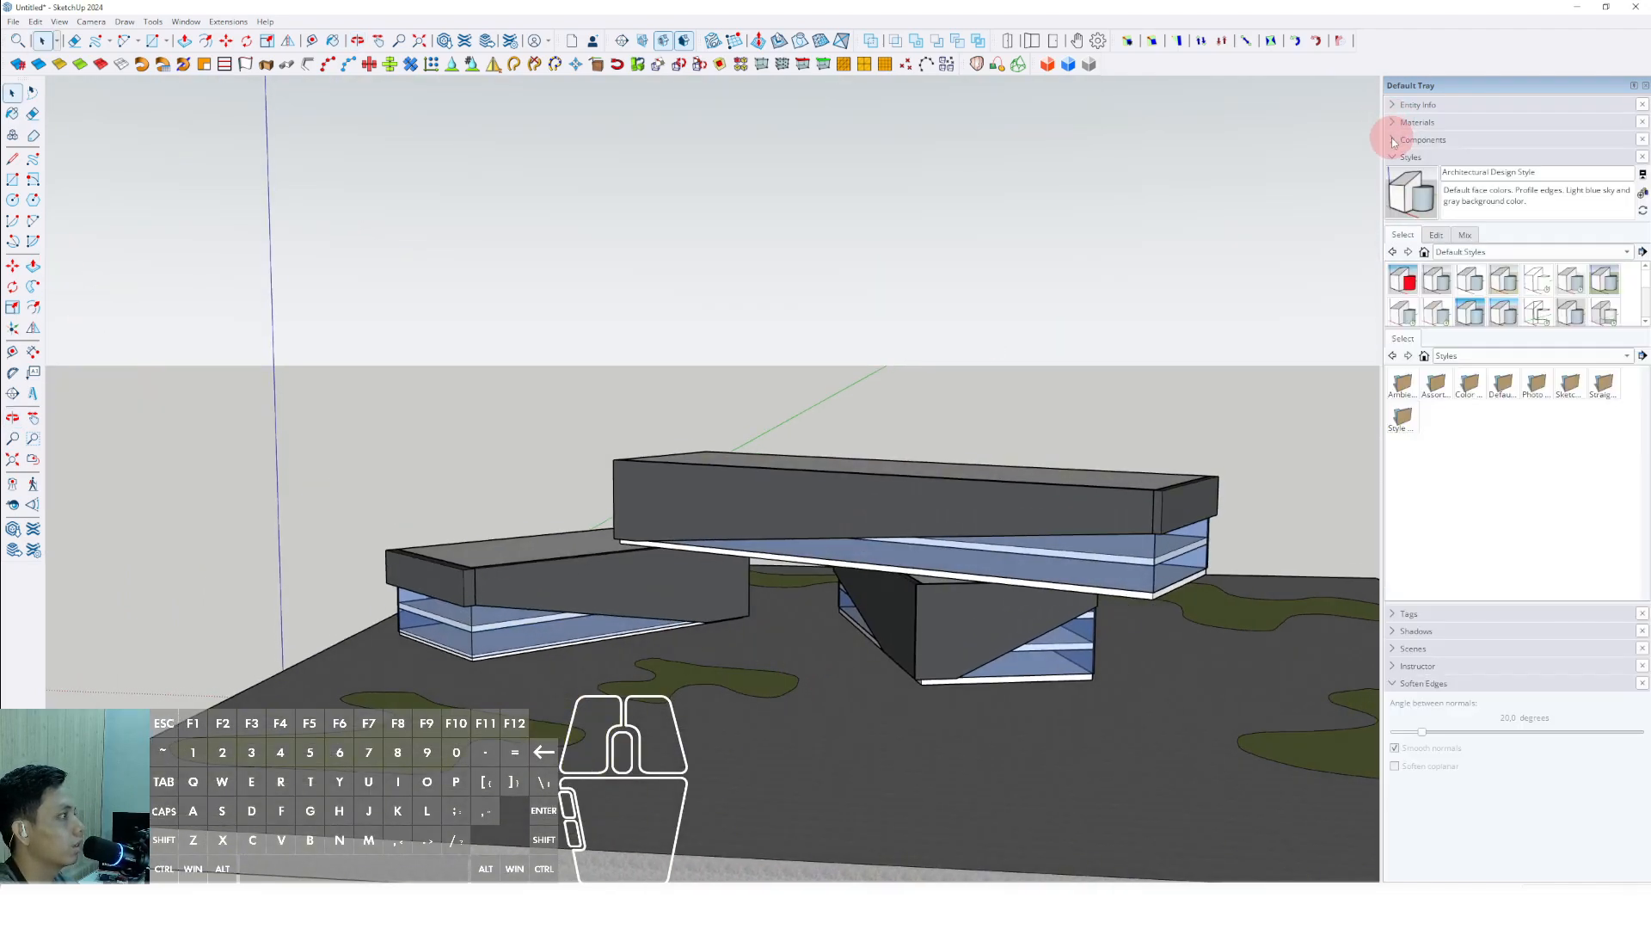
pyautogui.click(1411, 140)
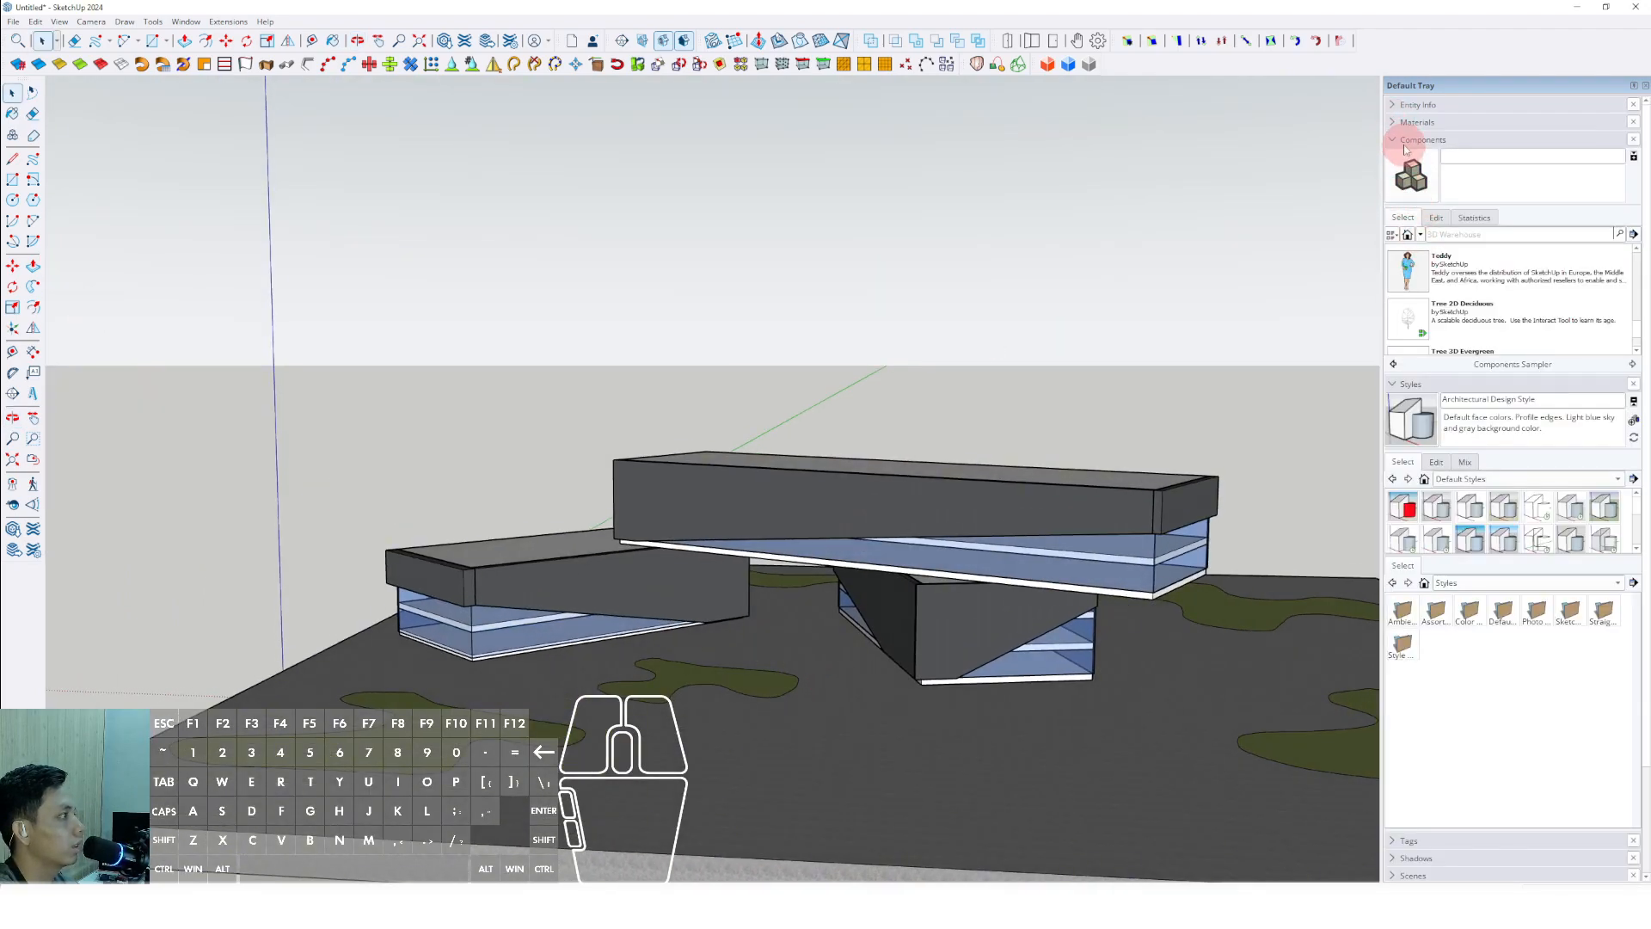
pyautogui.click(1421, 235)
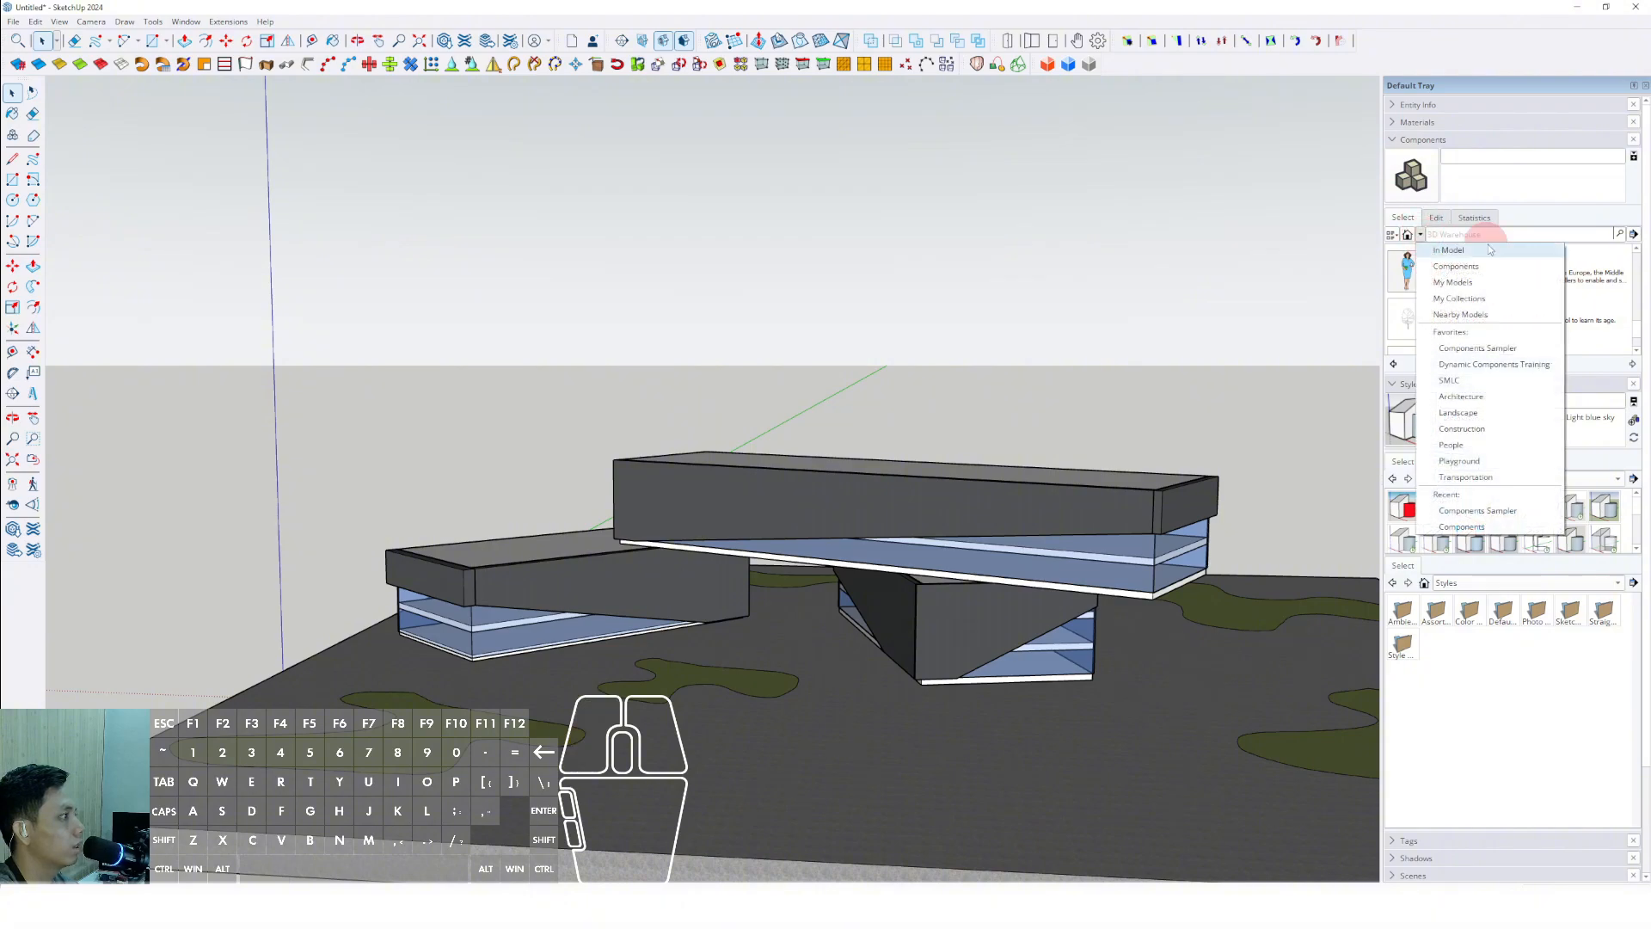
pyautogui.click(1404, 323)
pyautogui.scroll(-3, 763, 615)
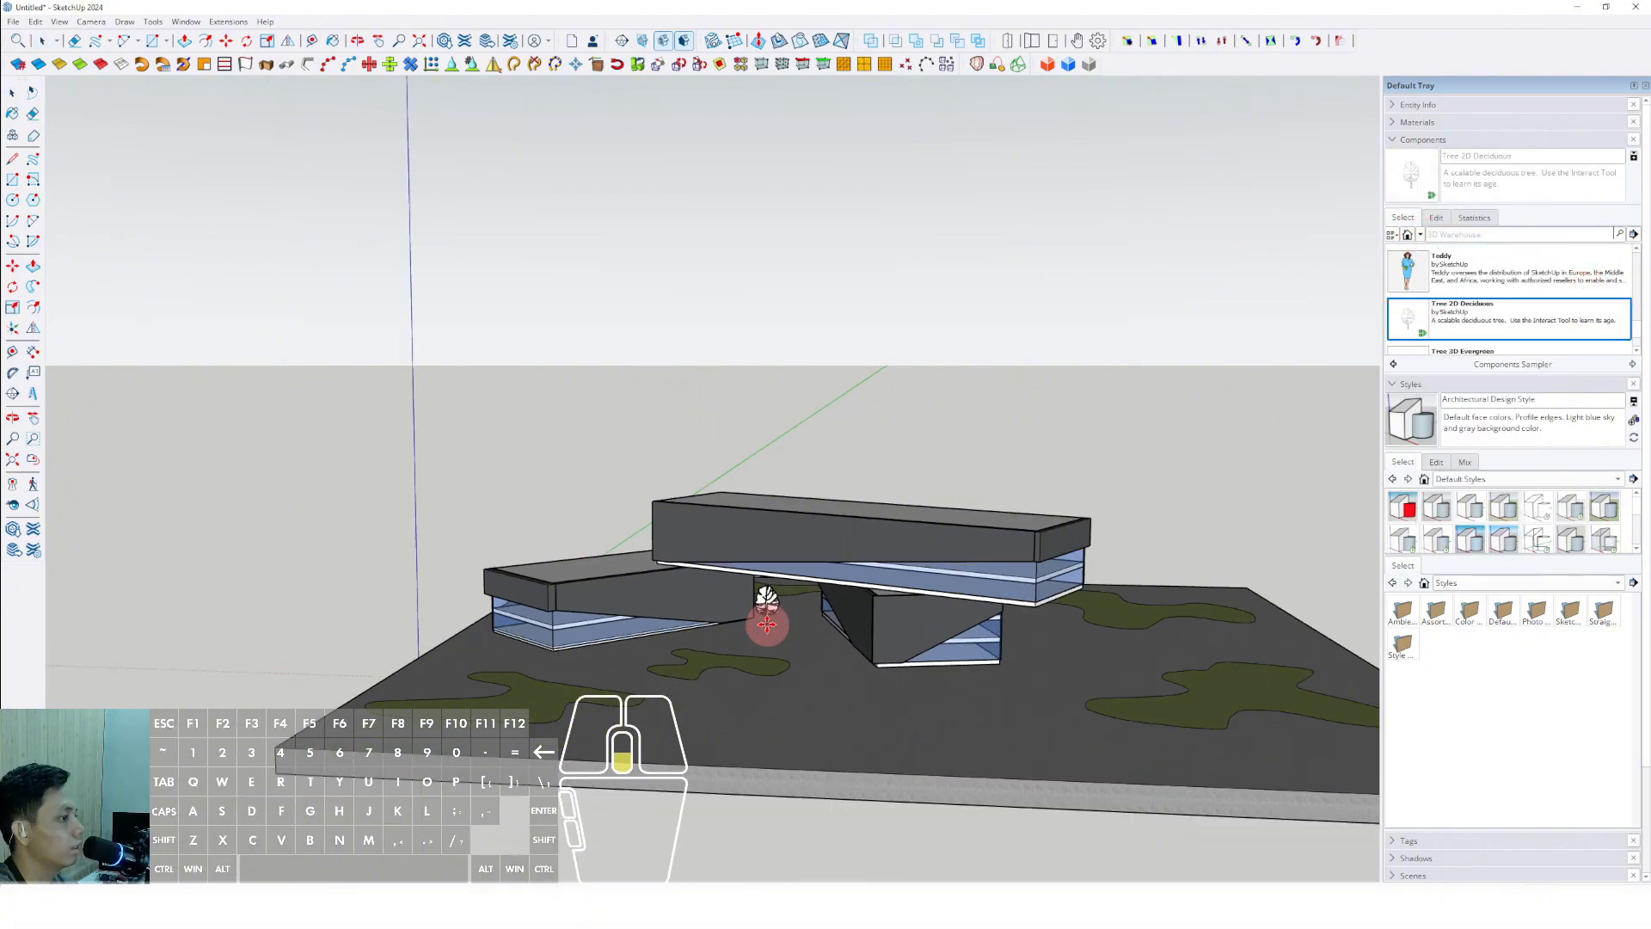
pyautogui.scroll(4, 523, 706)
pyautogui.scroll(1, 516, 709)
pyautogui.moveTo(493, 750); pyautogui.dragTo(498, 701, button='middle')
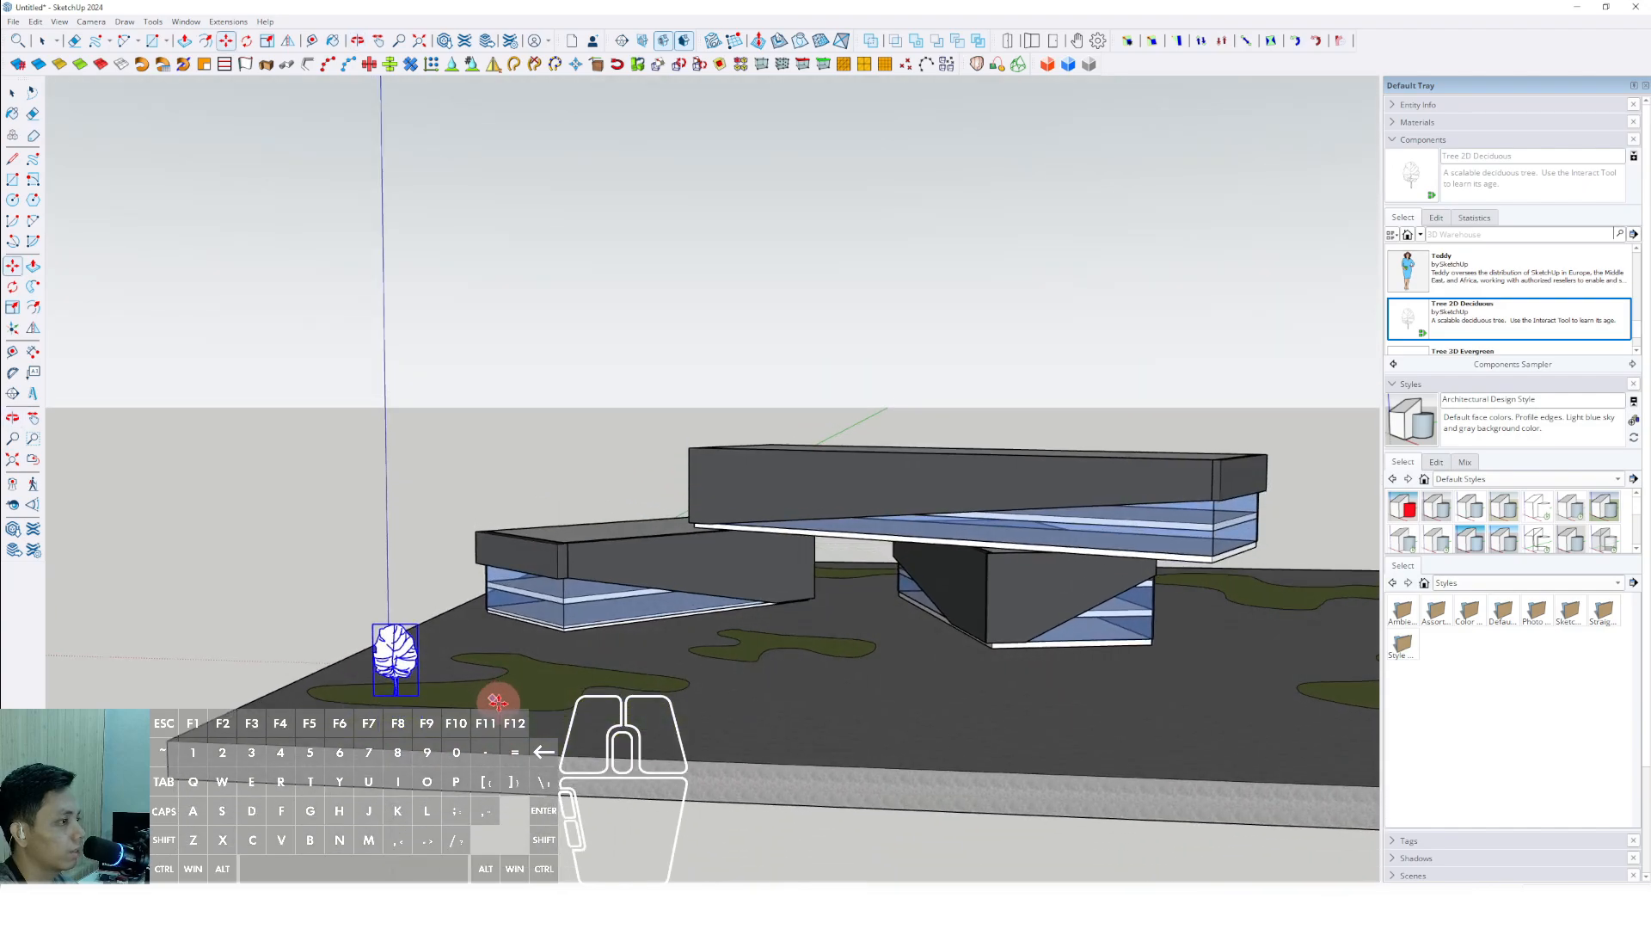
pyautogui.moveTo(715, 670)
pyautogui.mouseDown(button='middle')
pyautogui.moveTo(730, 571)
pyautogui.moveTo(733, 652)
pyautogui.mouseUp(button='middle')
# Paint the tree with Translucent Glass Dark Green from the Glass and Mirrors materials
pyautogui.click(1402, 138)
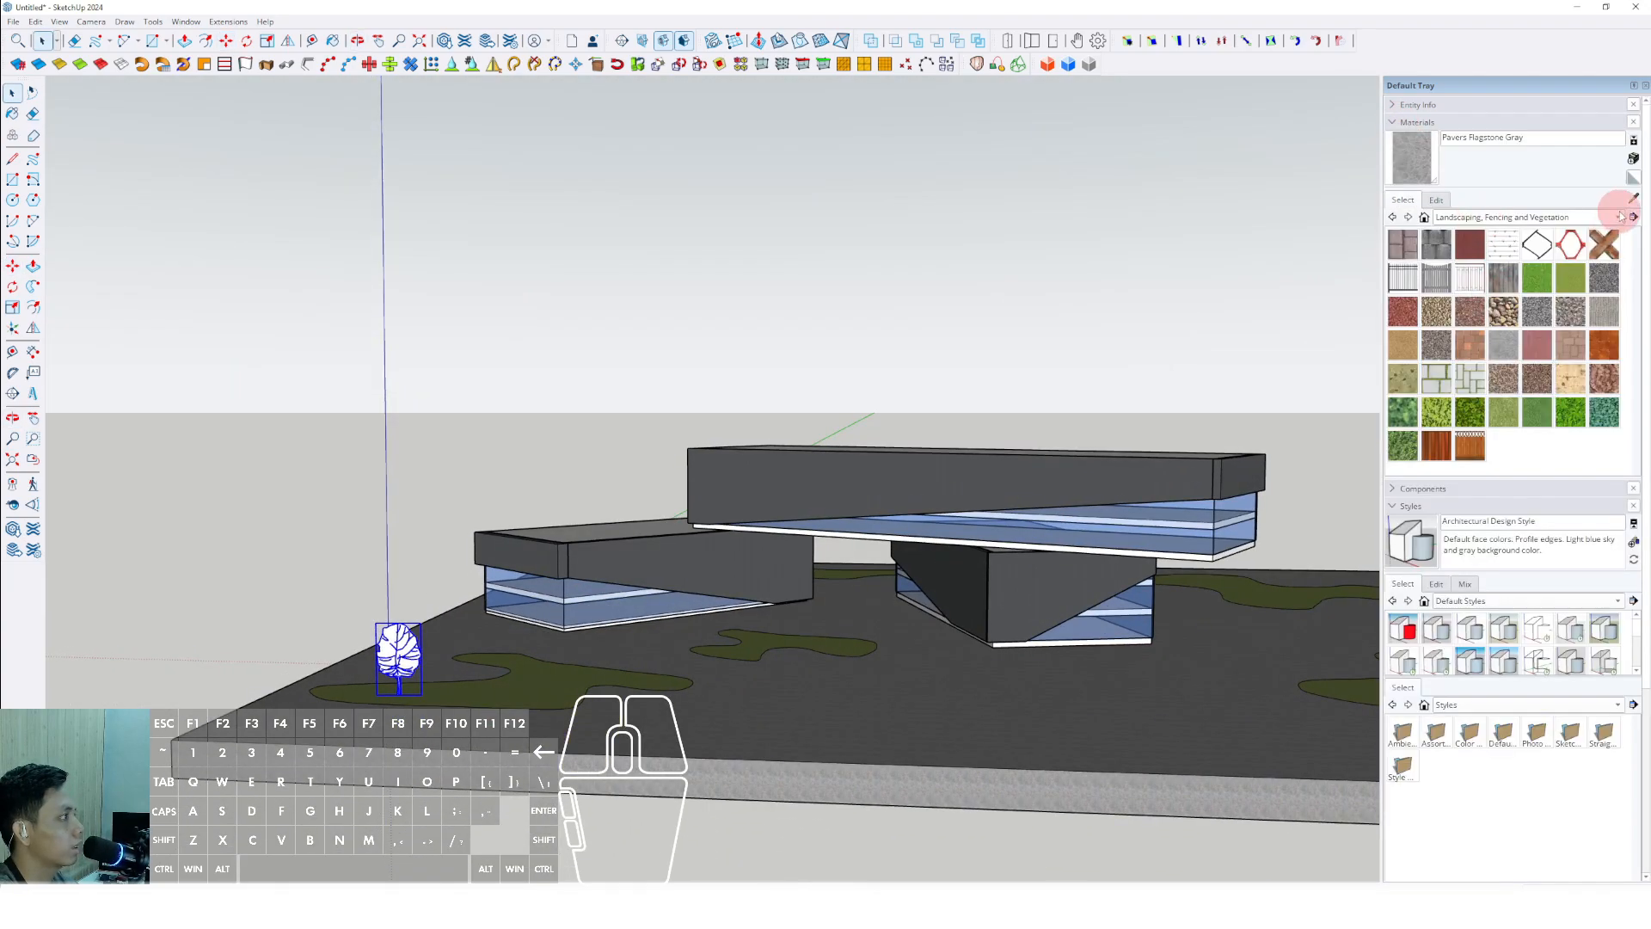
pyautogui.click(1620, 216)
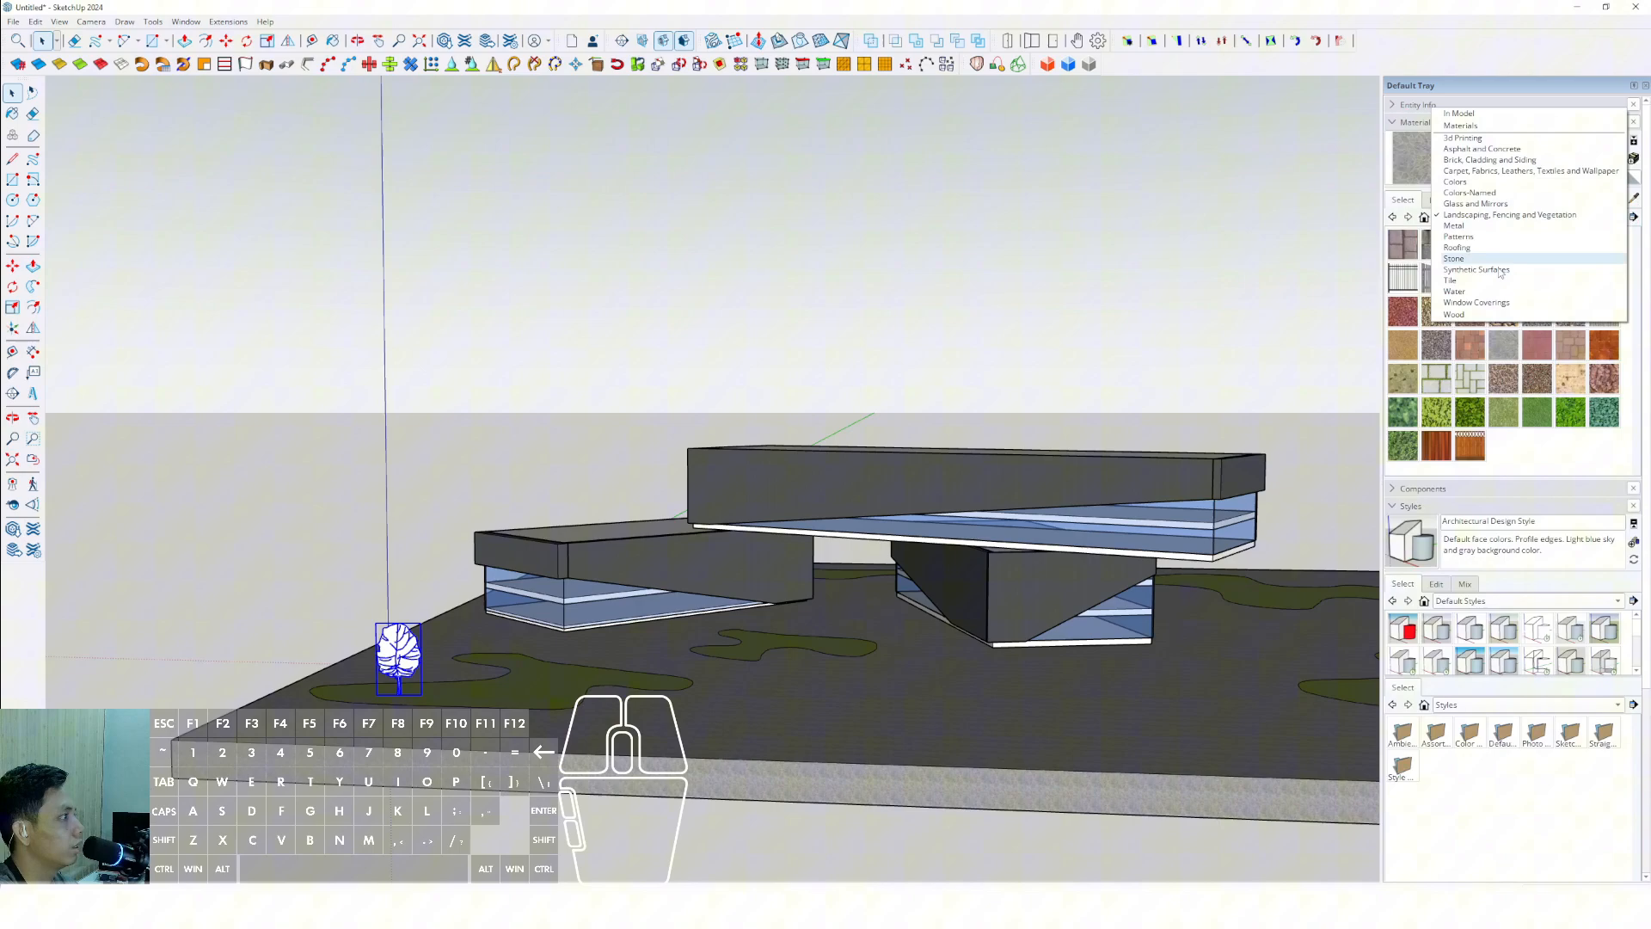
pyautogui.click(1475, 204)
pyautogui.click(402, 636)
# Place three copies of the green tree across the front-left grass shape
pyautogui.moveTo(402, 637)
pyautogui.mouseDown(button='middle')
pyautogui.moveTo(386, 774)
pyautogui.moveTo(391, 685)
pyautogui.mouseUp(button='middle')
pyautogui.scroll(3, 391, 686)
pyautogui.press('m')
pyautogui.press('ctrl')
pyautogui.click(441, 702)
pyautogui.click(659, 552)
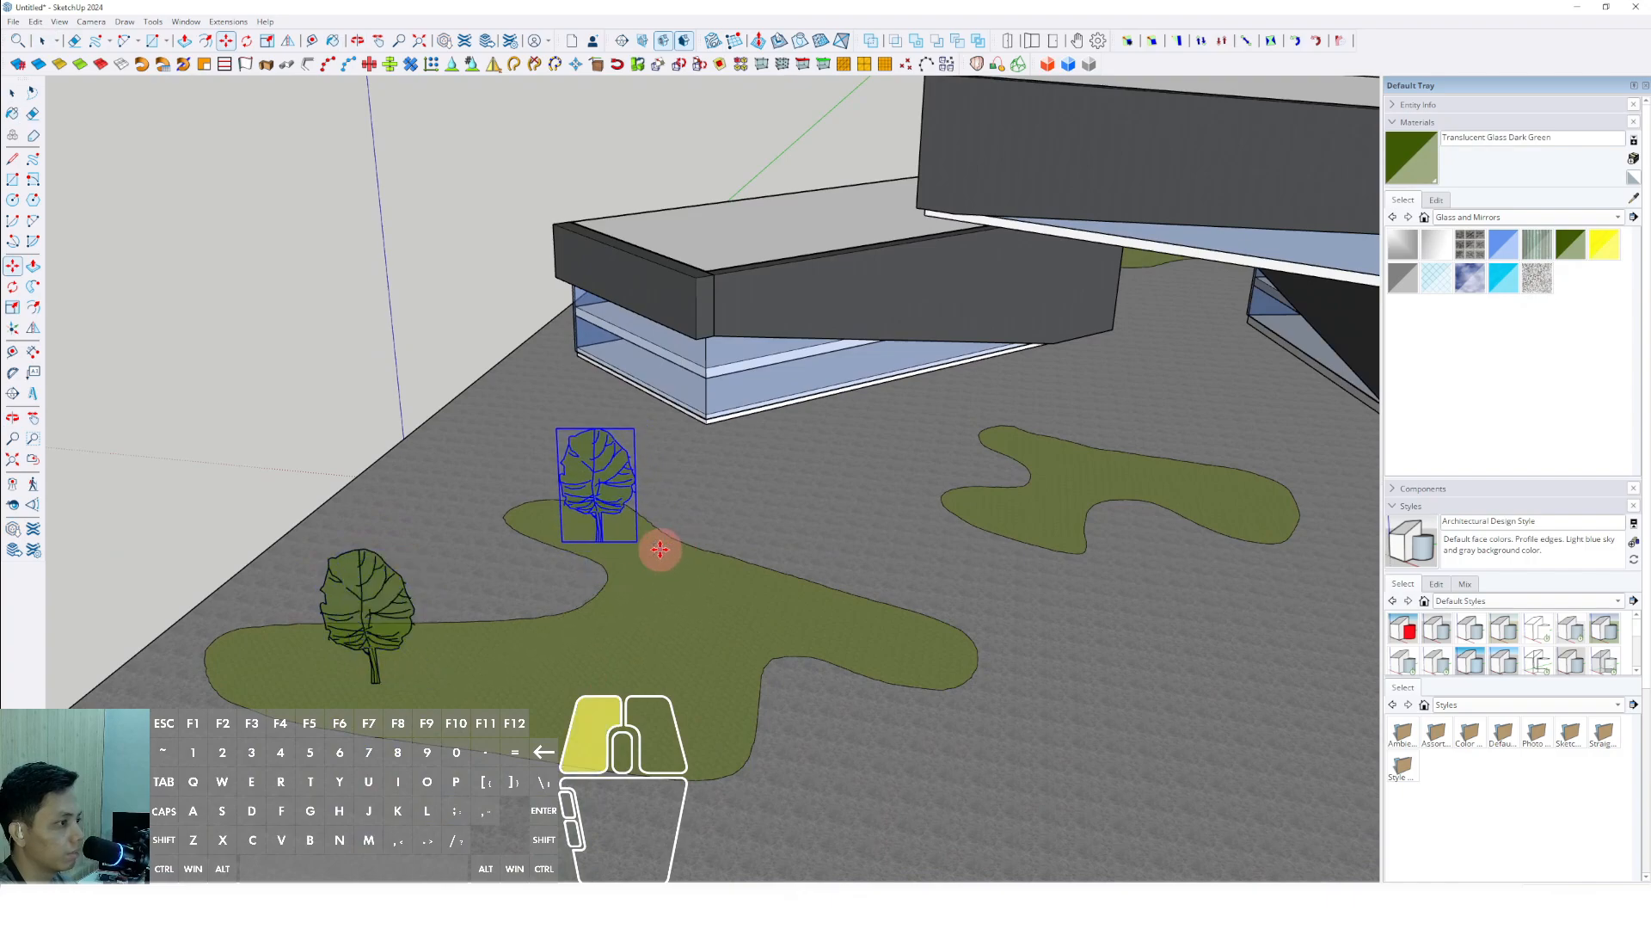
pyautogui.click(637, 543)
pyautogui.press('ctrl')
pyautogui.click(732, 675)
pyautogui.click(861, 618)
# Place three tree copies on the small grass shape in front of the gap between the lower stacks
pyautogui.click(867, 632)
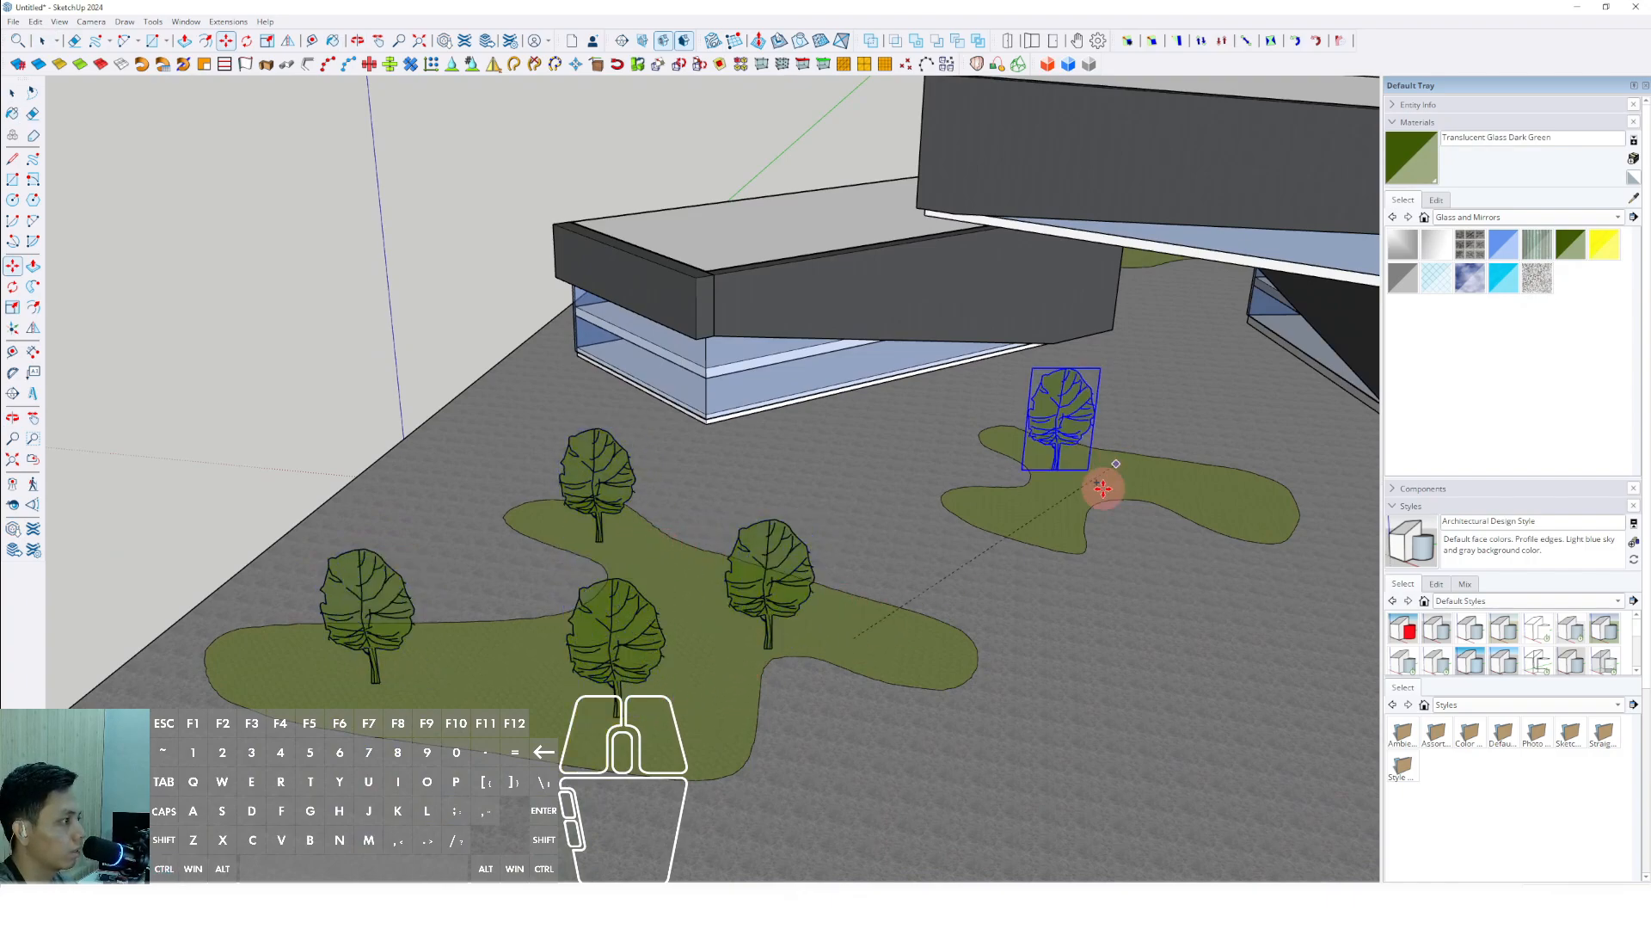
pyautogui.click(1091, 504)
pyautogui.click(1056, 532)
pyautogui.click(1132, 483)
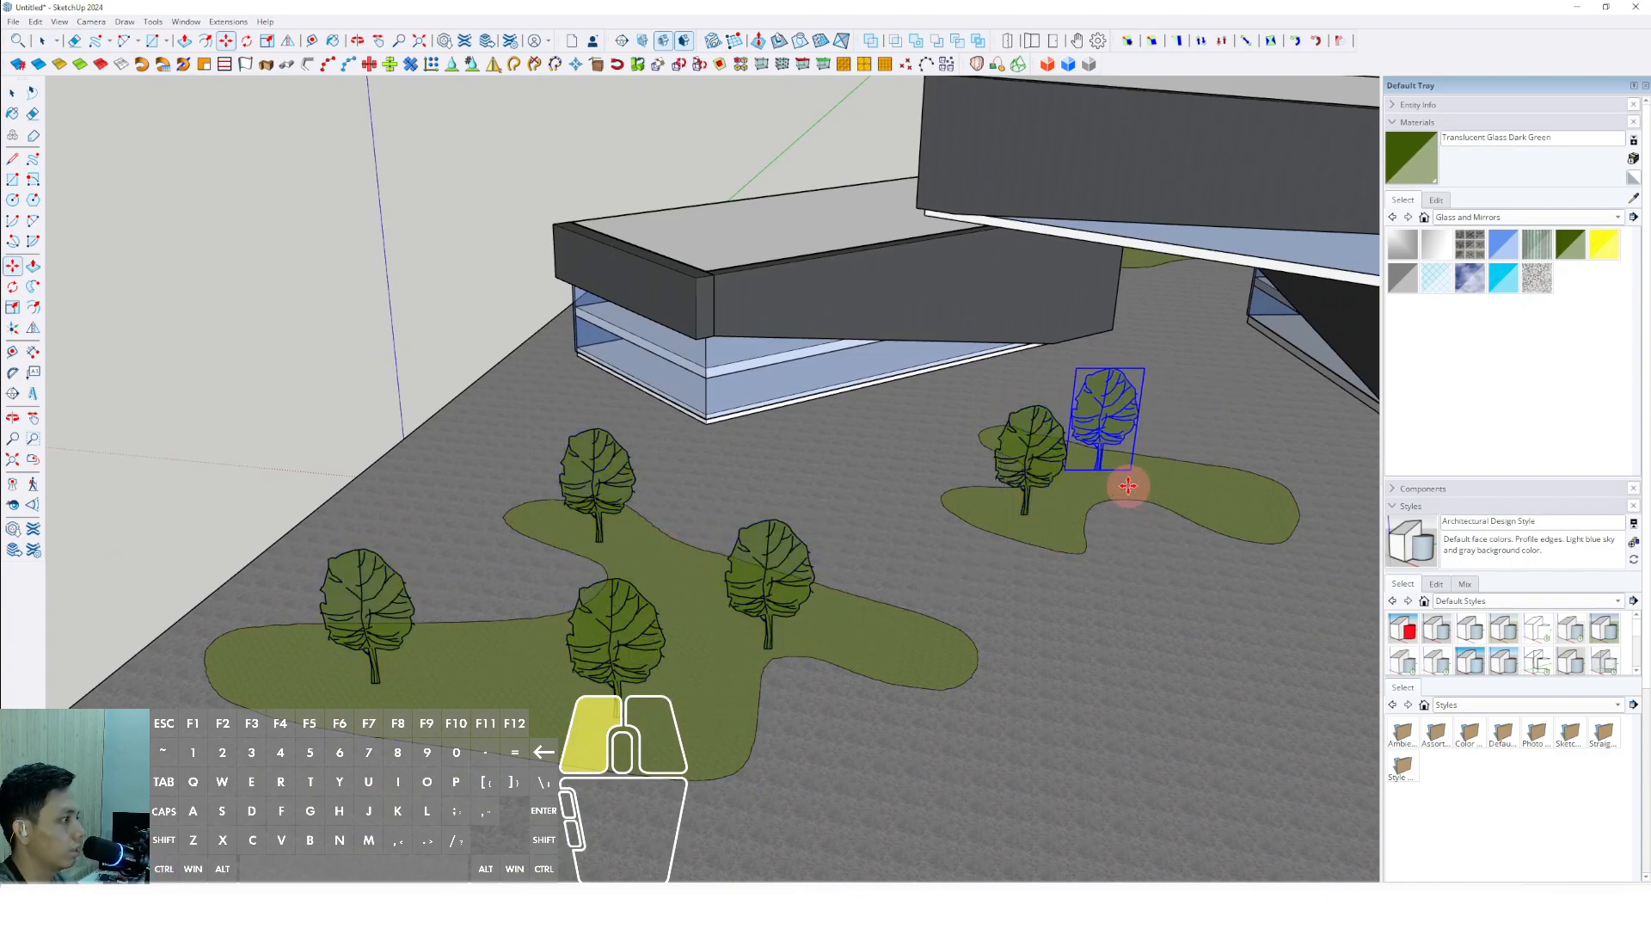
pyautogui.click(1236, 551)
# Place five tree copies across the large grass shape near the slab's front-right corner
pyautogui.moveTo(1236, 551); pyautogui.dragTo(760, 513, button='middle')
pyautogui.click(863, 506)
pyautogui.moveTo(977, 550); pyautogui.dragTo(870, 619, button='middle')
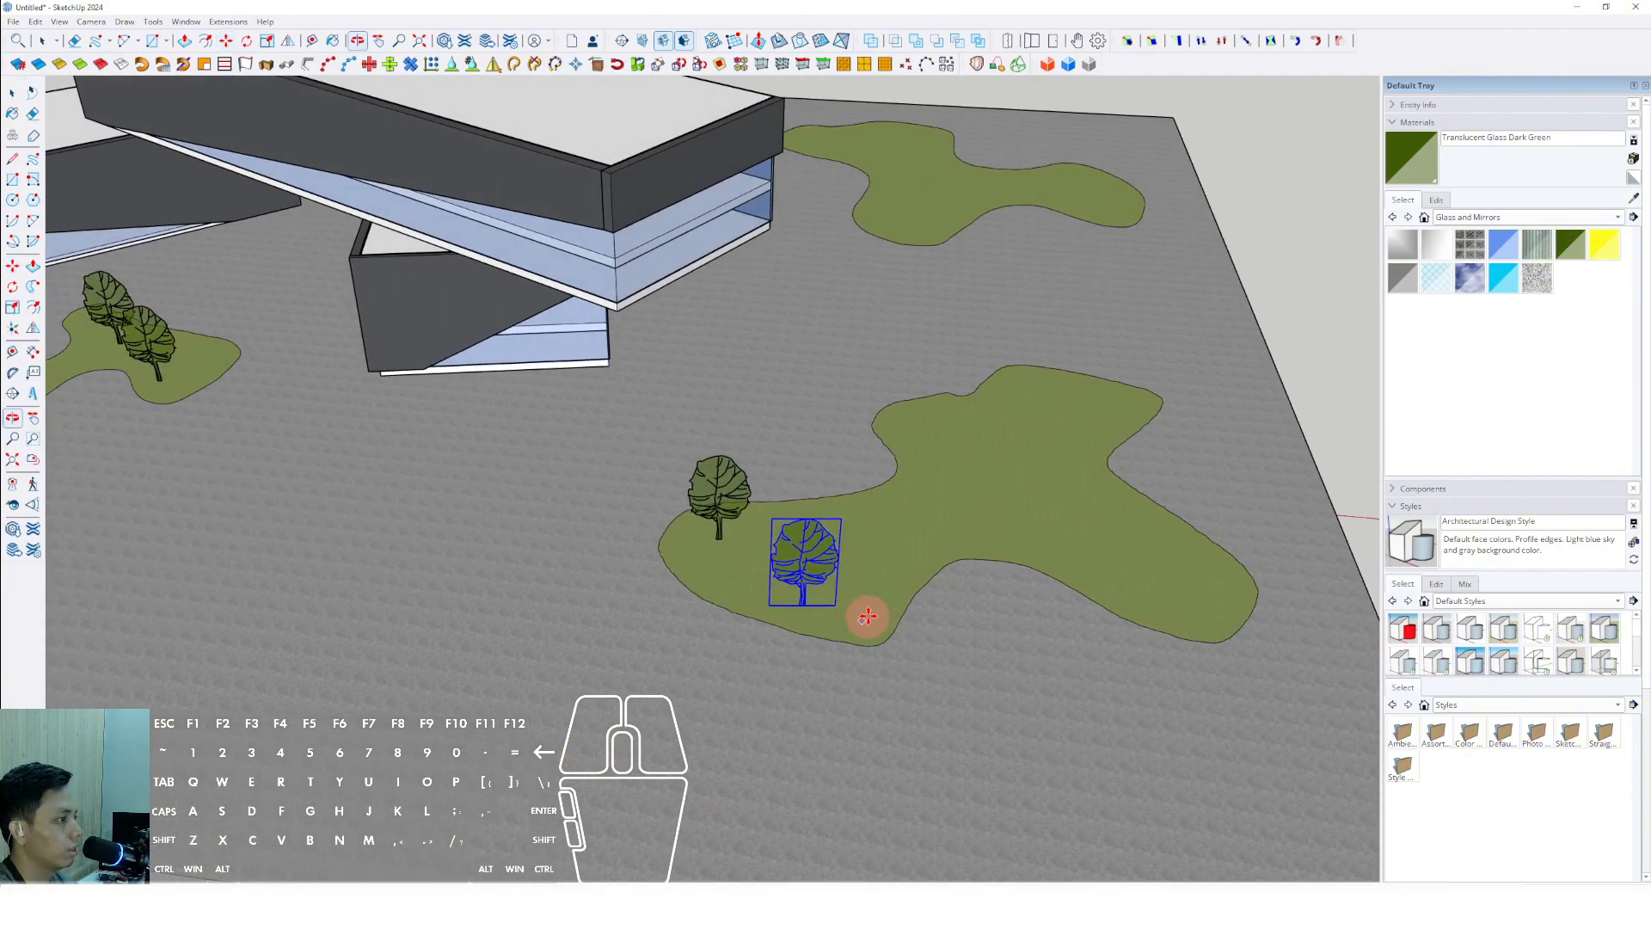
pyautogui.click(870, 619)
pyautogui.click(1011, 508)
pyautogui.click(1210, 578)
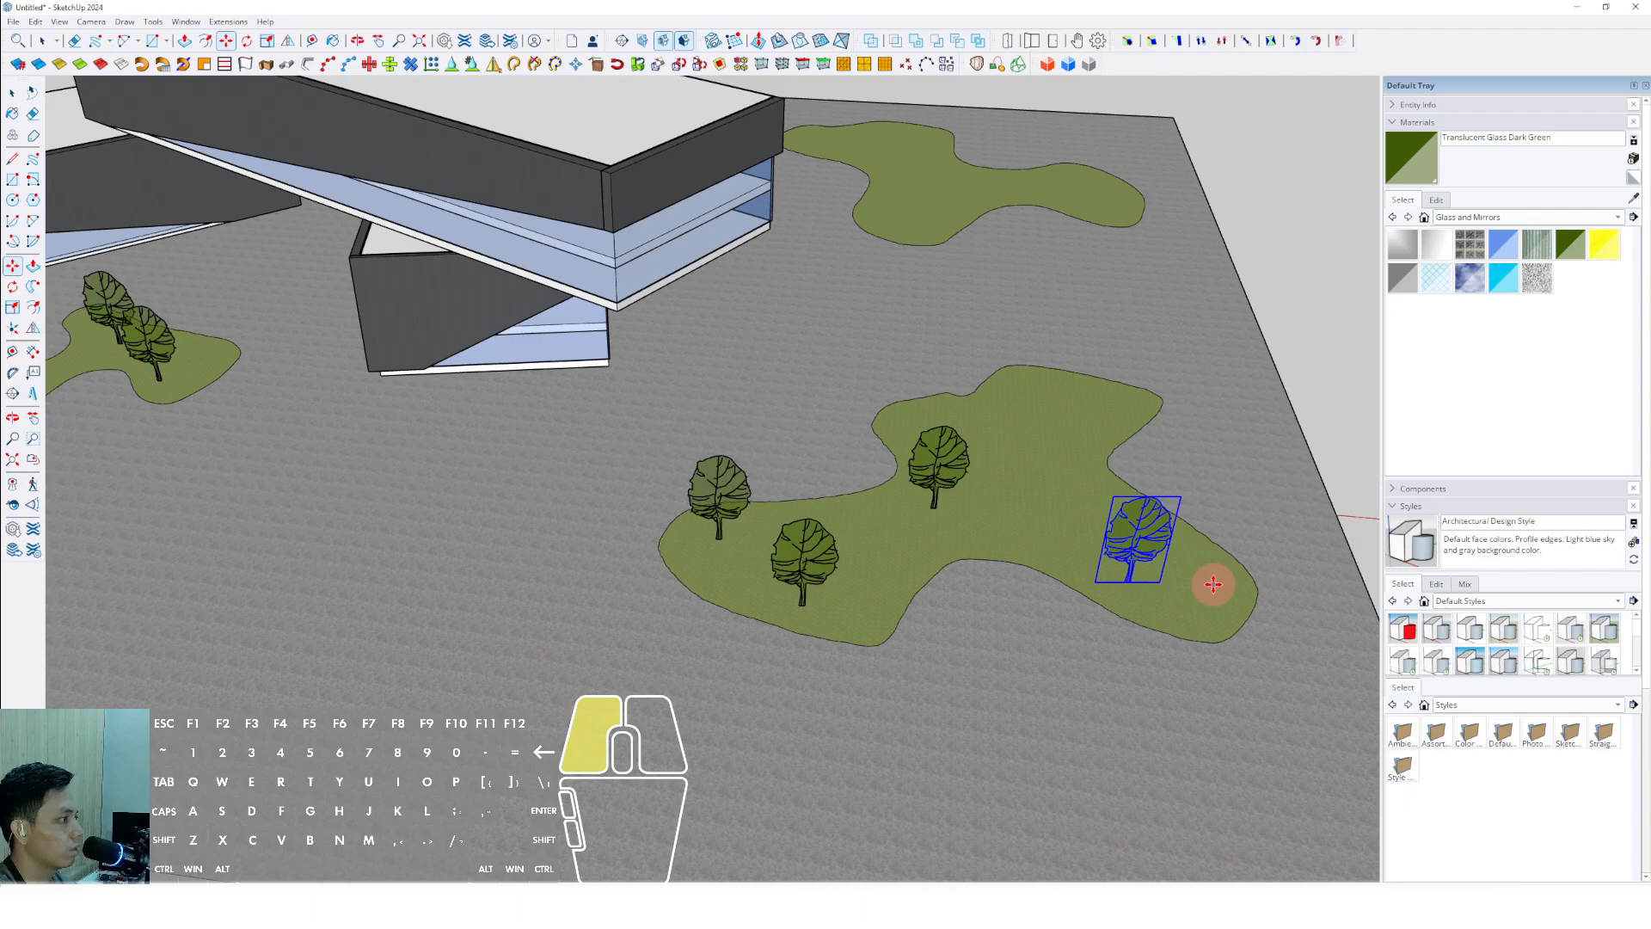
pyautogui.click(1044, 464)
pyautogui.click(996, 403)
# Place four tree copies on the grass shape near the slab's far-right corner
pyautogui.moveTo(1027, 450); pyautogui.dragTo(837, 487, button='middle')
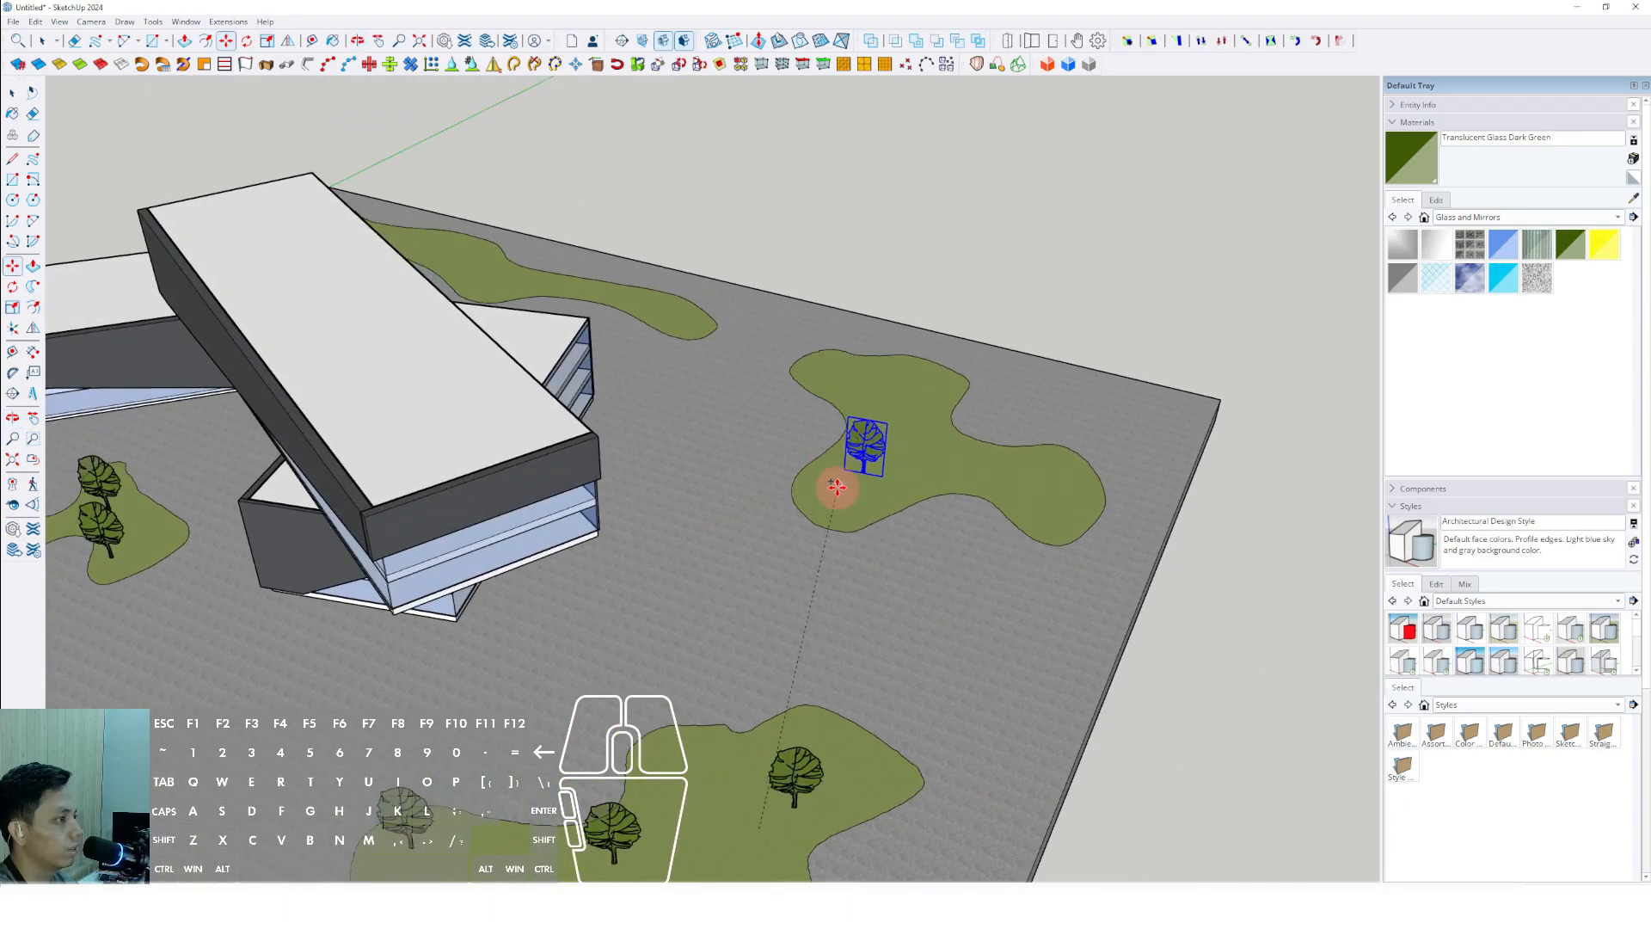
pyautogui.click(941, 427)
pyautogui.click(920, 427)
pyautogui.press('ctrl')
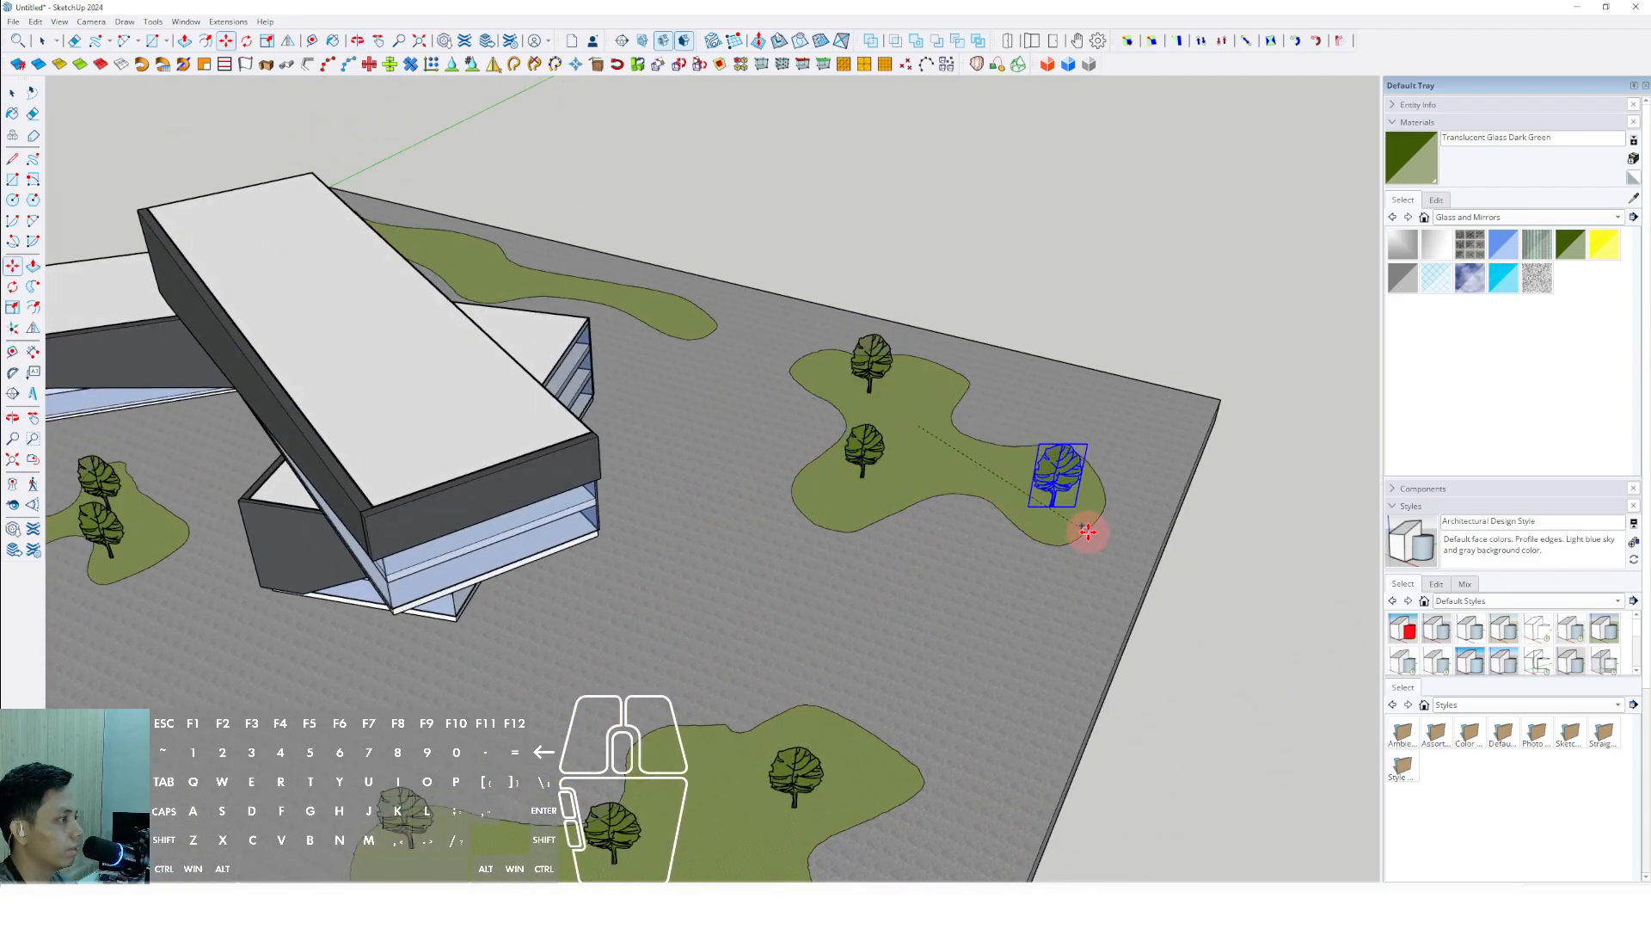
# Place three tree copies along the long grass strip at the slab's rear edge
pyautogui.moveTo(654, 289); pyautogui.dragTo(464, 320, button='middle')
pyautogui.scroll(2, 465, 321)
pyautogui.click(467, 334)
pyautogui.click(467, 332)
pyautogui.press('ctrl')
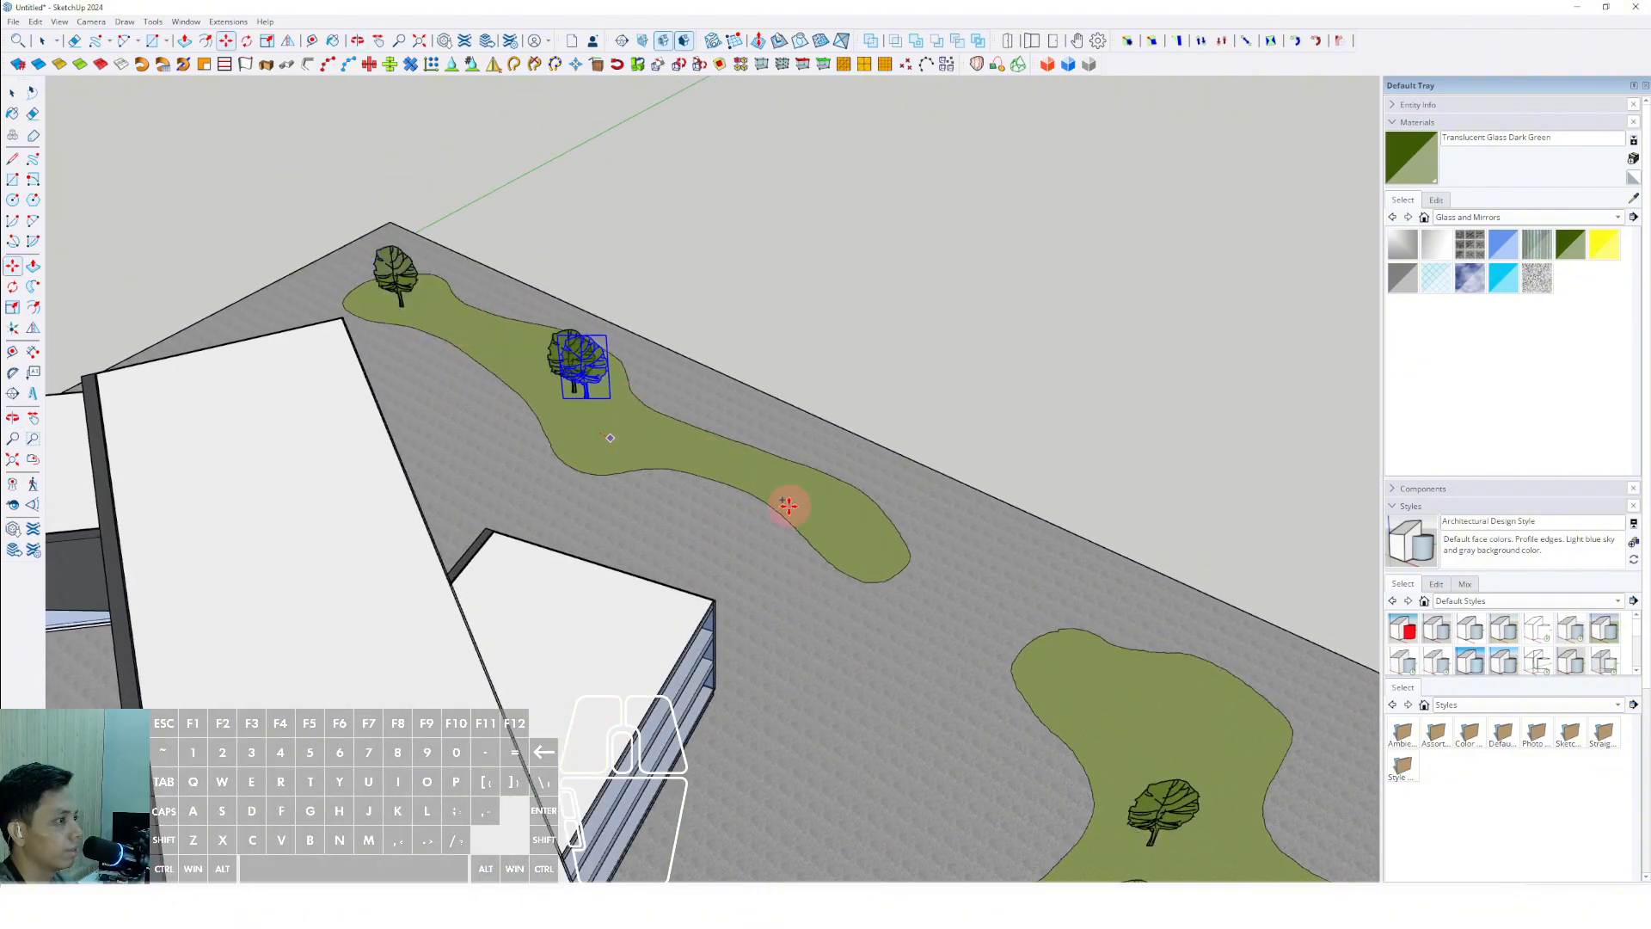
pyautogui.scroll(-3, 830, 536)
pyautogui.moveTo(830, 535); pyautogui.dragTo(809, 327, button='middle')
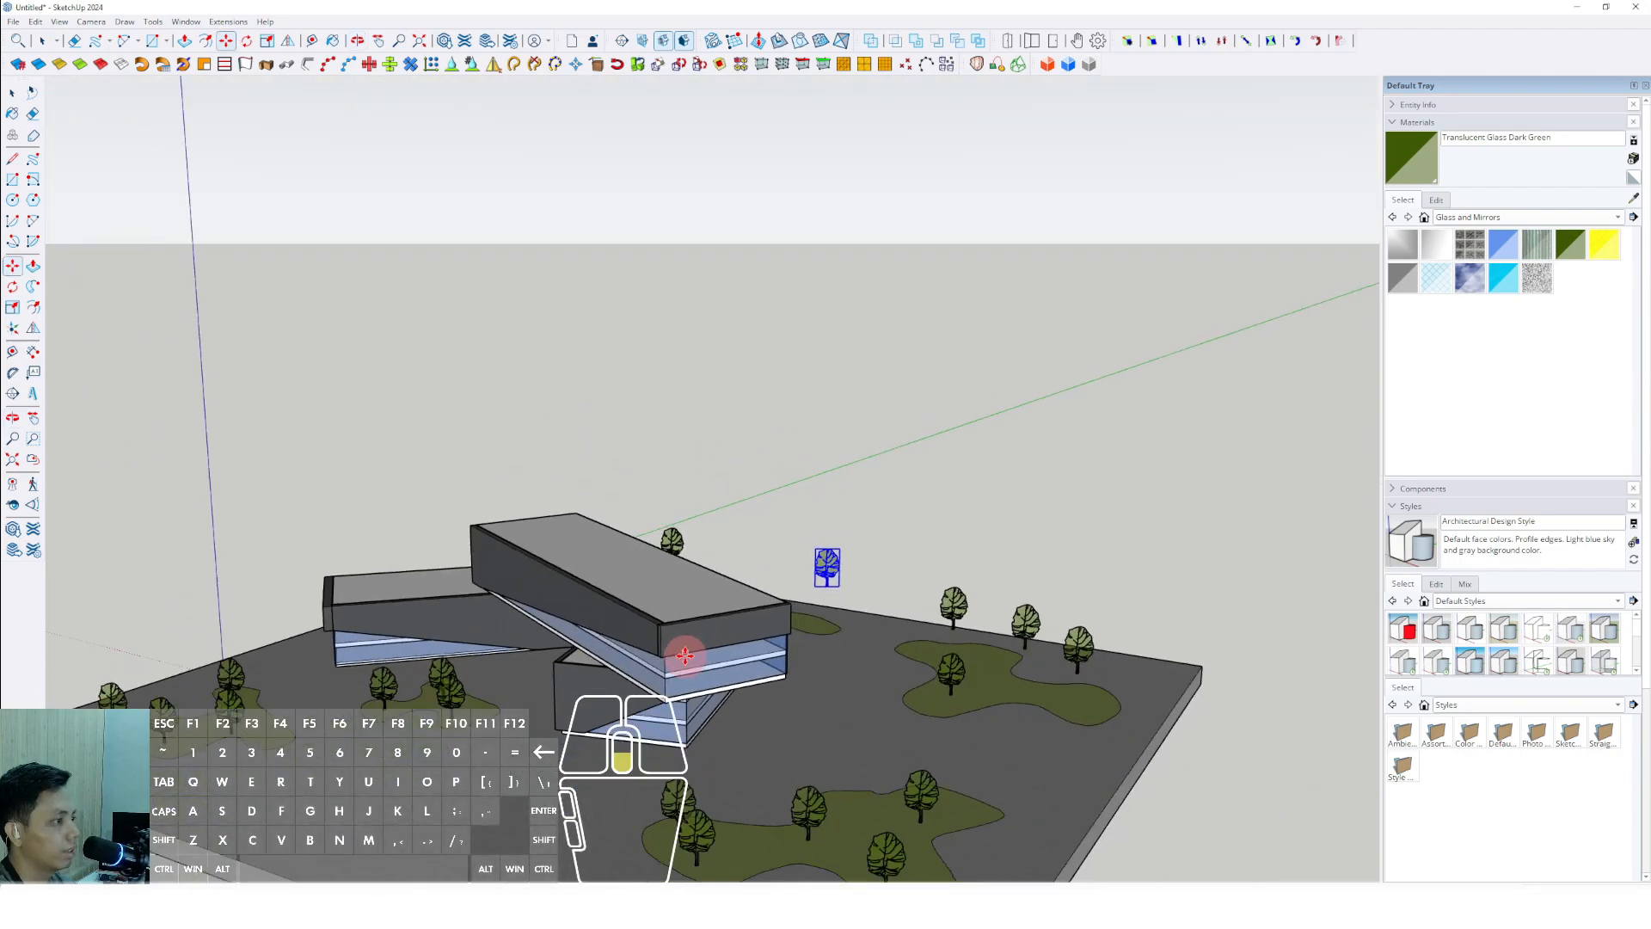
# Select the three floating trees of the rear grass strip and move them vertically down to the slab
pyautogui.moveTo(685, 656); pyautogui.dragTo(594, 663, button='middle')
pyautogui.scroll(2, 904, 597)
pyautogui.press('space')
pyautogui.keyDown('shift'); pyautogui.click(653, 487); pyautogui.keyUp('shift')
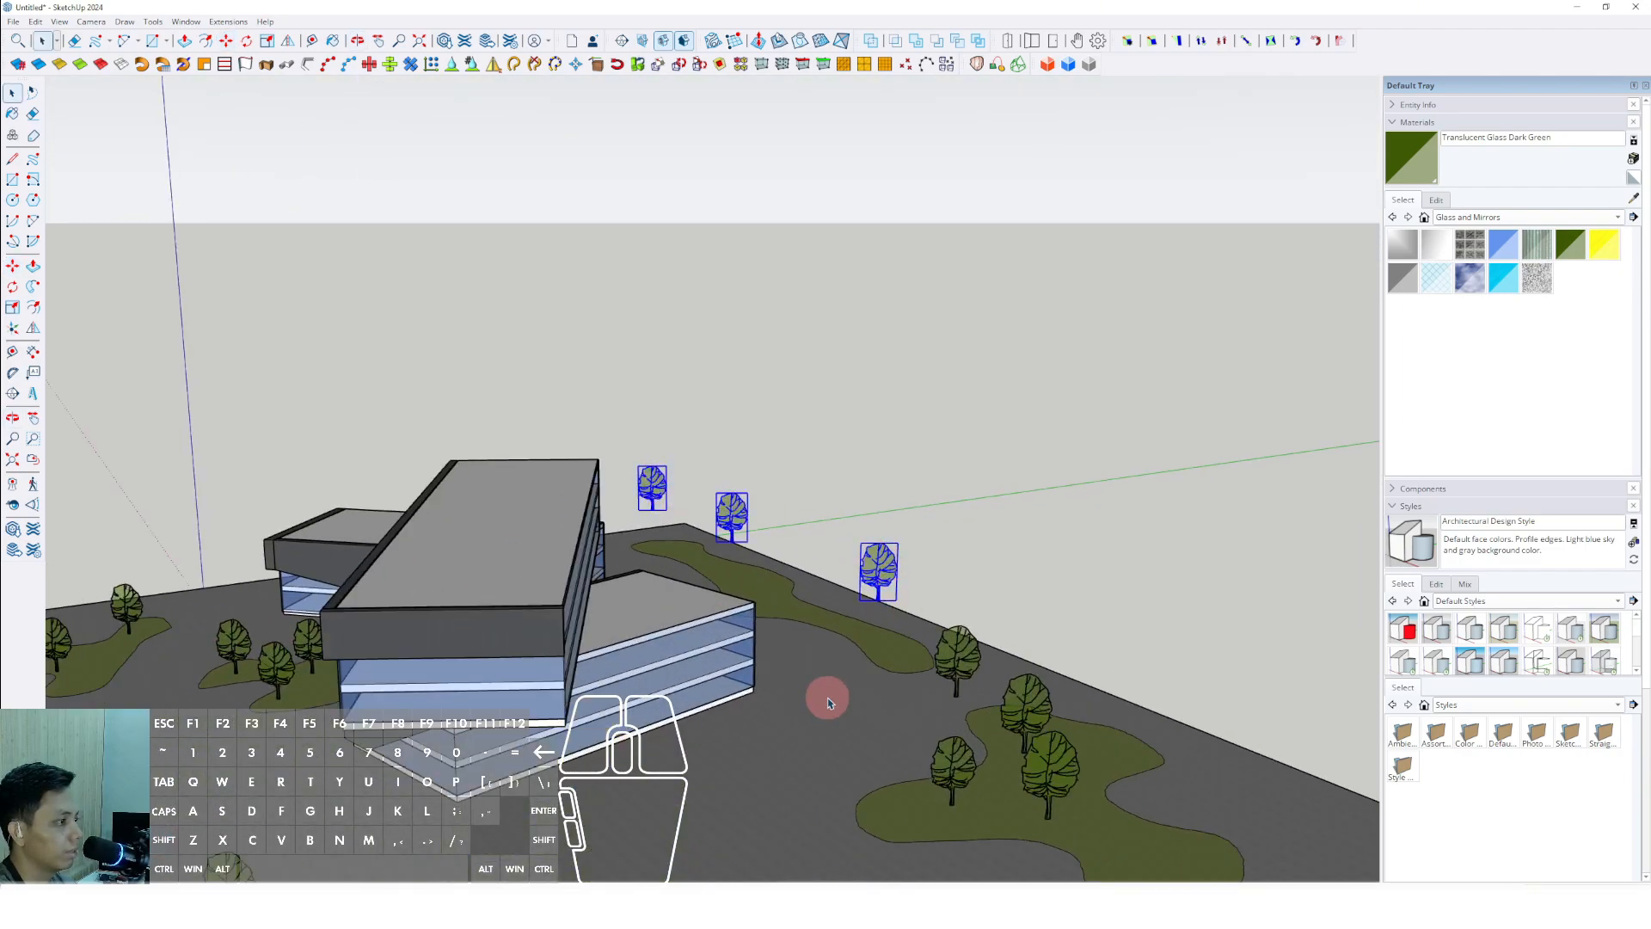
pyautogui.moveTo(826, 696); pyautogui.dragTo(871, 602, button='middle')
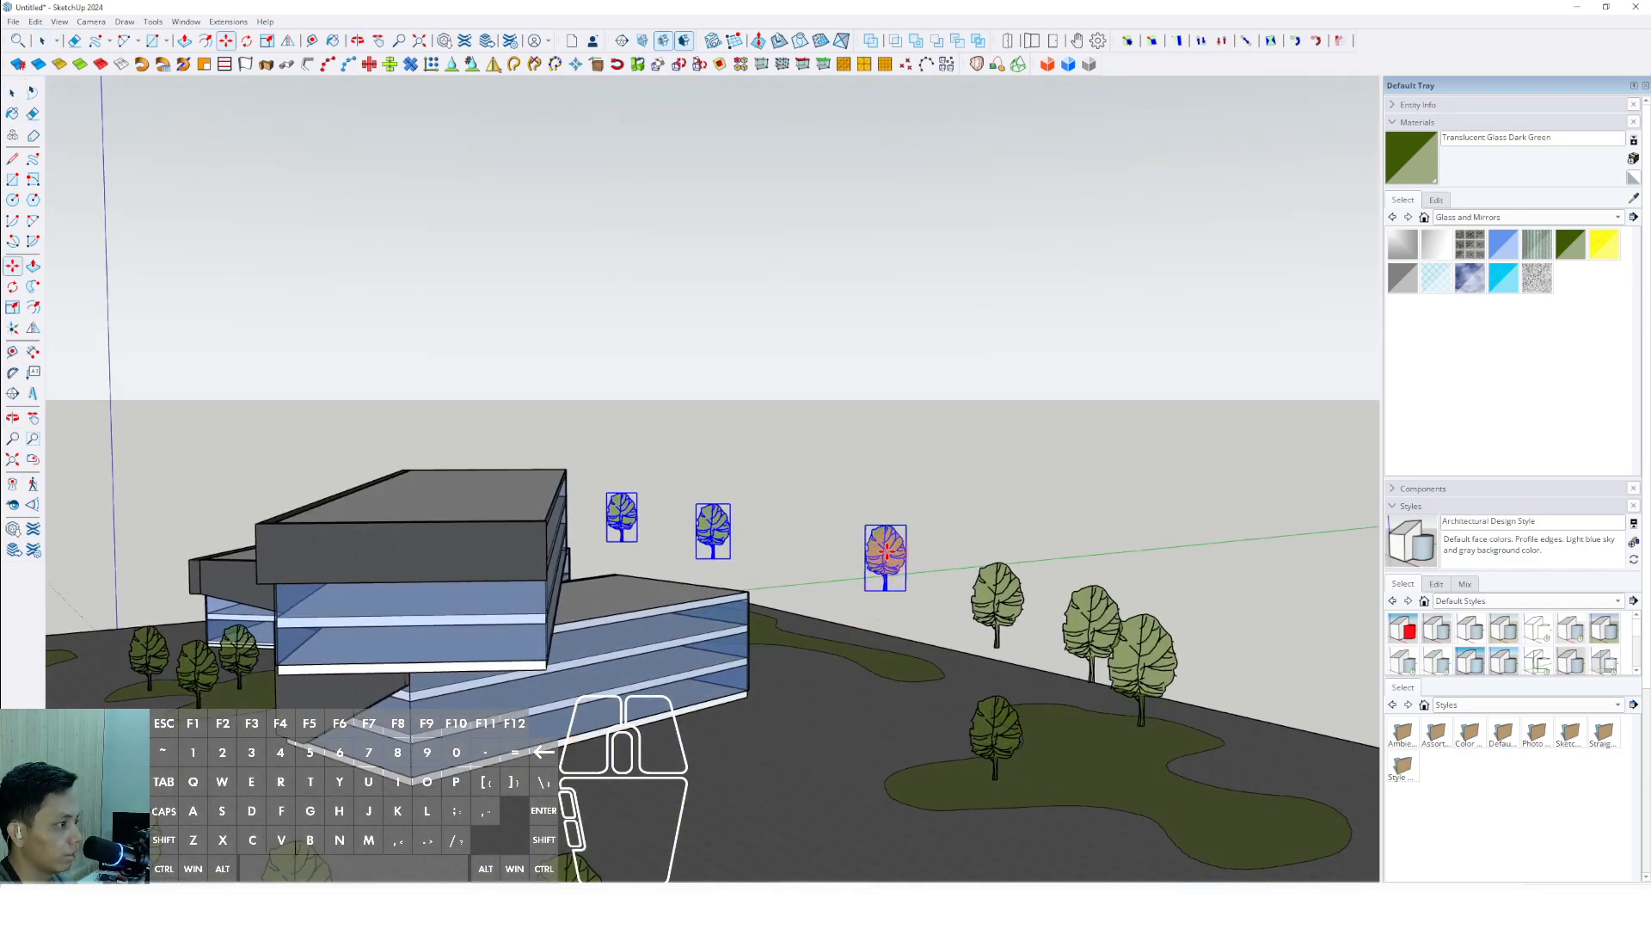
pyautogui.keyDown('shift'); pyautogui.moveTo(886, 550); pyautogui.dragTo(908, 666); pyautogui.keyUp('shift')
pyautogui.moveTo(910, 677); pyautogui.dragTo(874, 796, button='middle')
pyautogui.press('space')
# Select the three floating trees at the far-right grass shape and move them vertically down to the slab
pyautogui.moveTo(840, 674); pyautogui.dragTo(1050, 564, button='middle')
pyautogui.moveTo(1134, 435); pyautogui.dragTo(890, 521)
pyautogui.click(1088, 538)
pyautogui.moveTo(1061, 571); pyautogui.dragTo(1036, 674, button='middle')
pyautogui.click(1087, 666)
pyautogui.scroll(-1, 1087, 667)
pyautogui.moveTo(610, 652); pyautogui.dragTo(891, 619, button='middle')
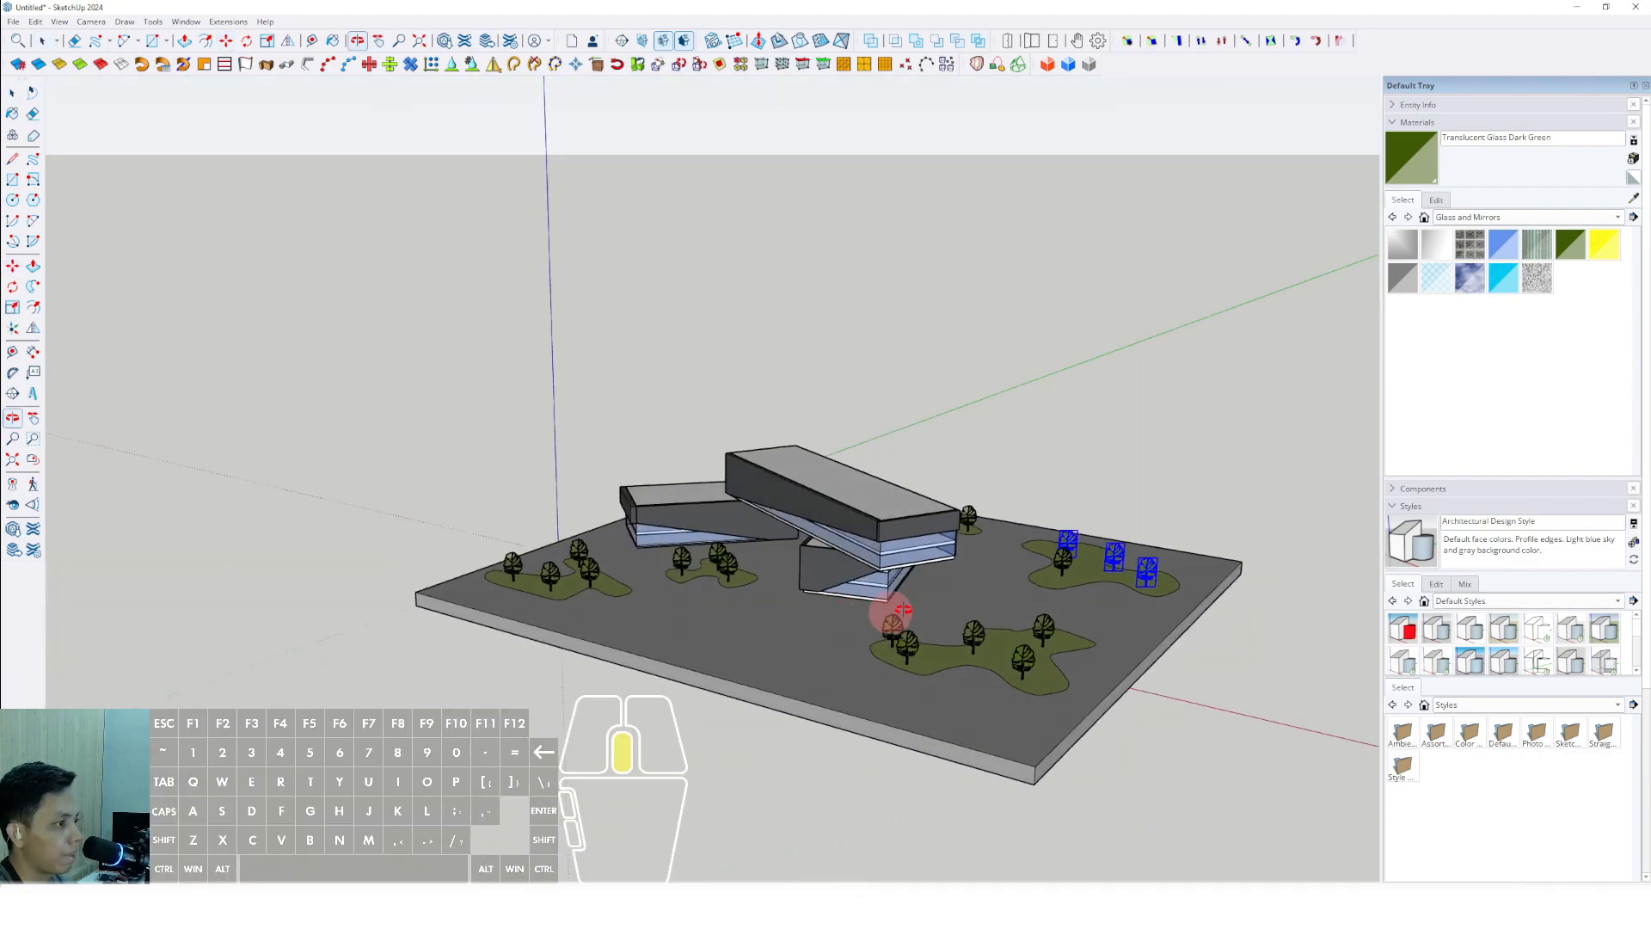
# Turn on shadow display for the model
pyautogui.scroll(2, 795, 634)
pyautogui.keyDown('shift'); pyautogui.moveTo(796, 633); pyautogui.dragTo(863, 573, button='middle'); pyautogui.keyUp('shift')
pyautogui.scroll(2, 656, 682)
pyautogui.press('space')
pyautogui.click(62, 24)
pyautogui.click(81, 184)
# Open the shadow settings and set the shadow time to 10:13
pyautogui.click(1395, 124)
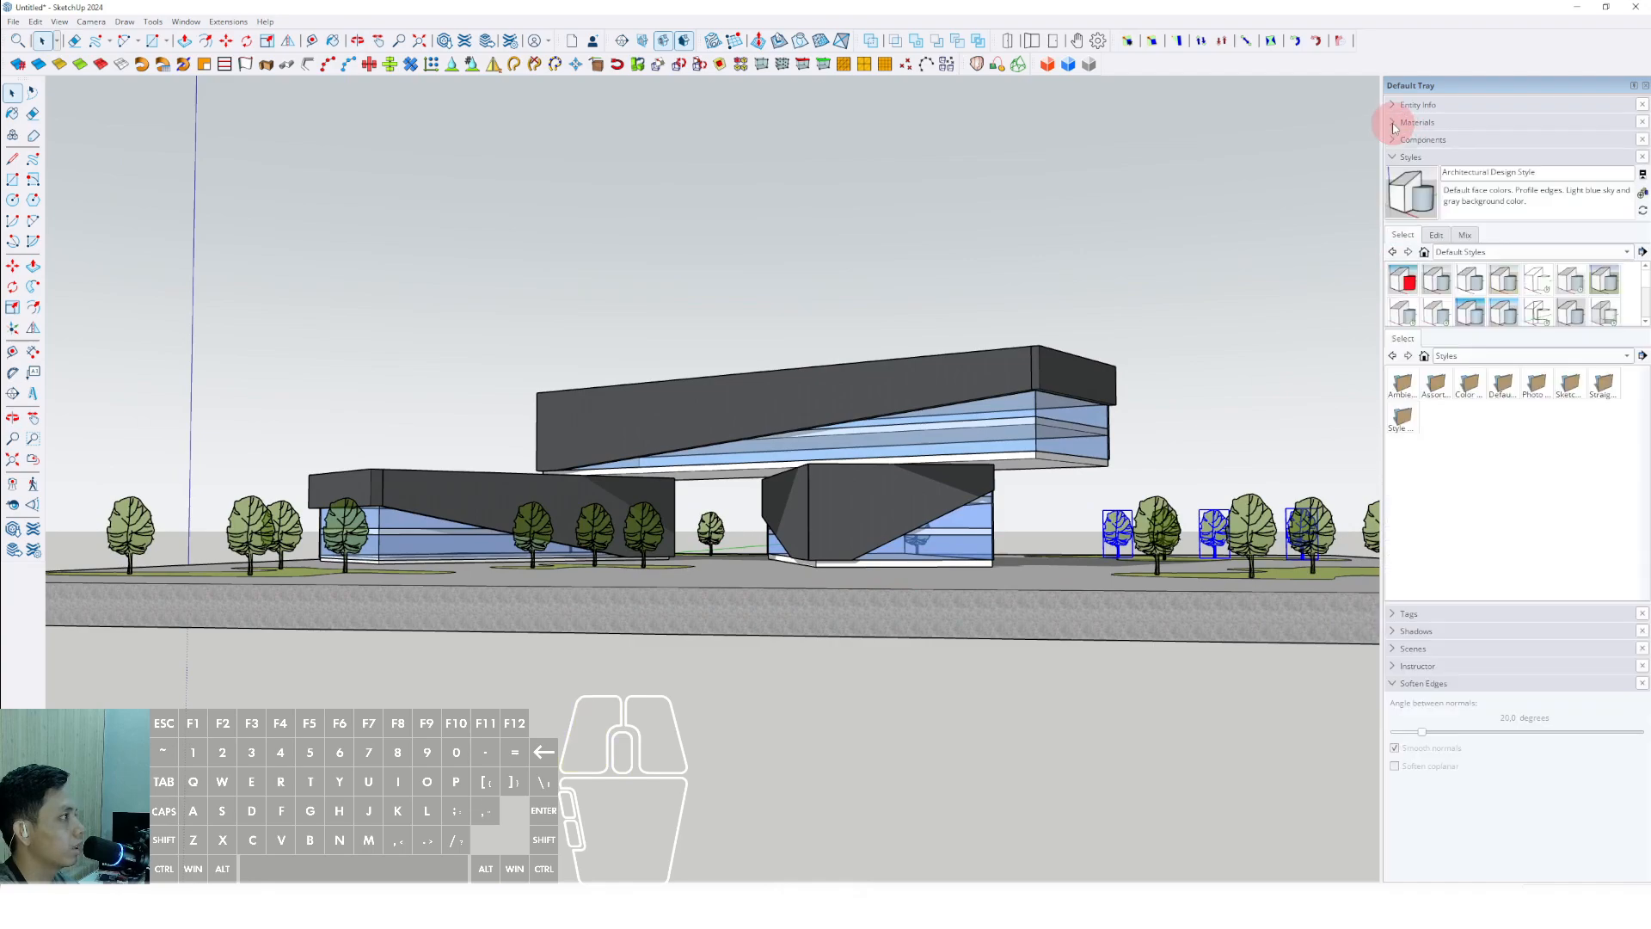
pyautogui.click(1436, 236)
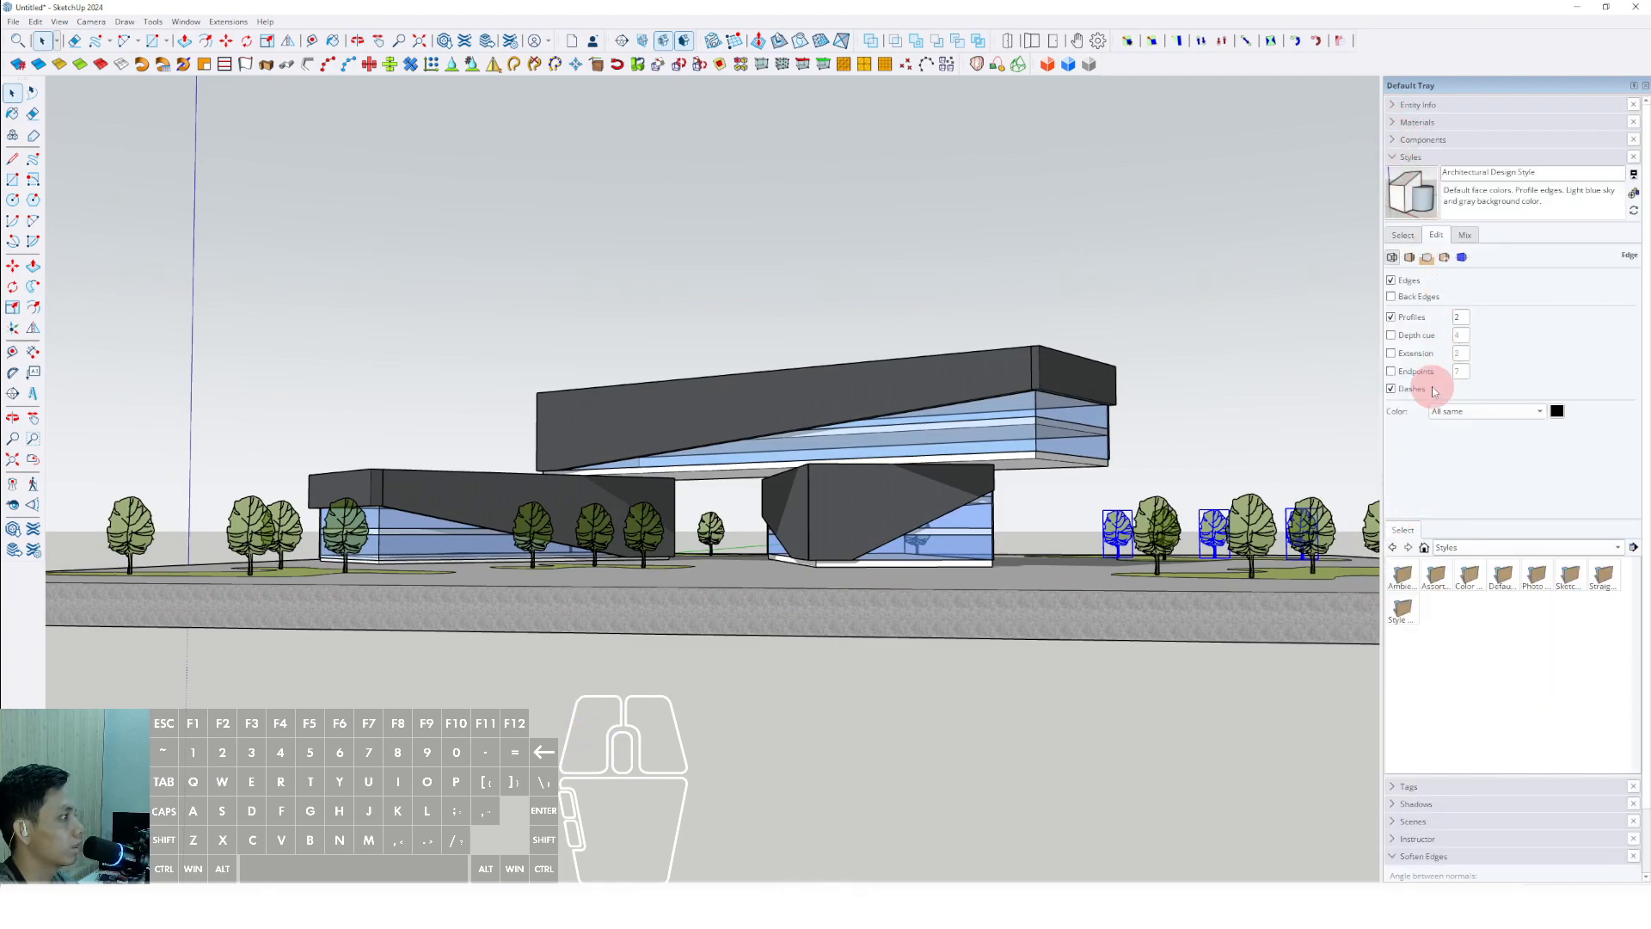
pyautogui.click(1404, 238)
pyautogui.click(1400, 157)
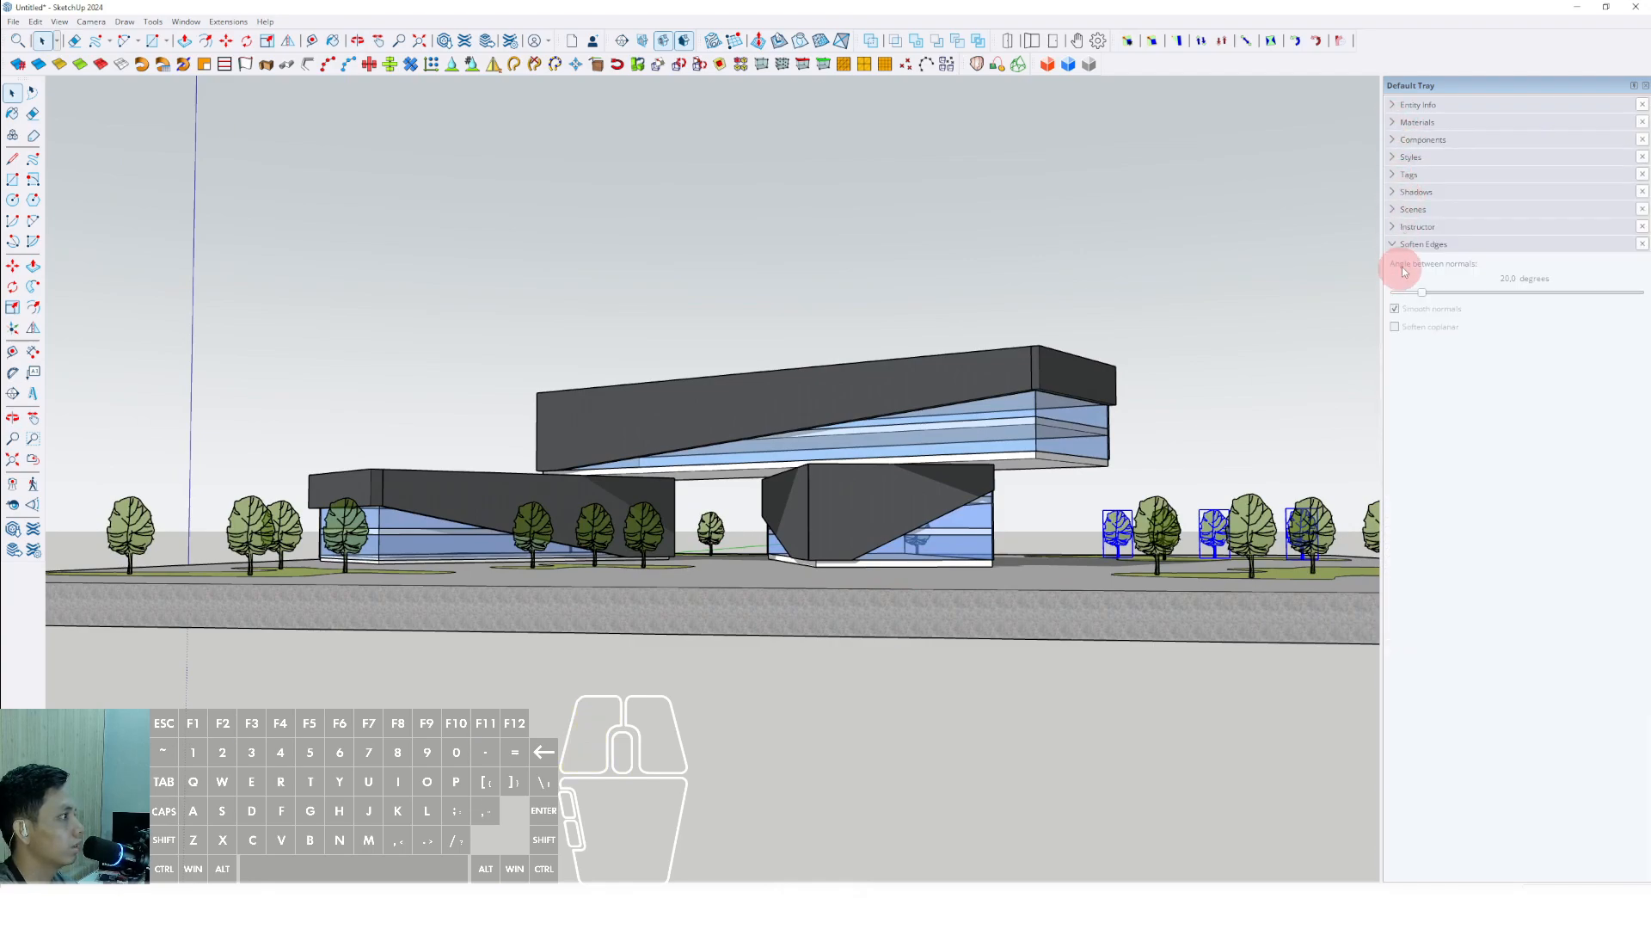
pyautogui.click(1398, 193)
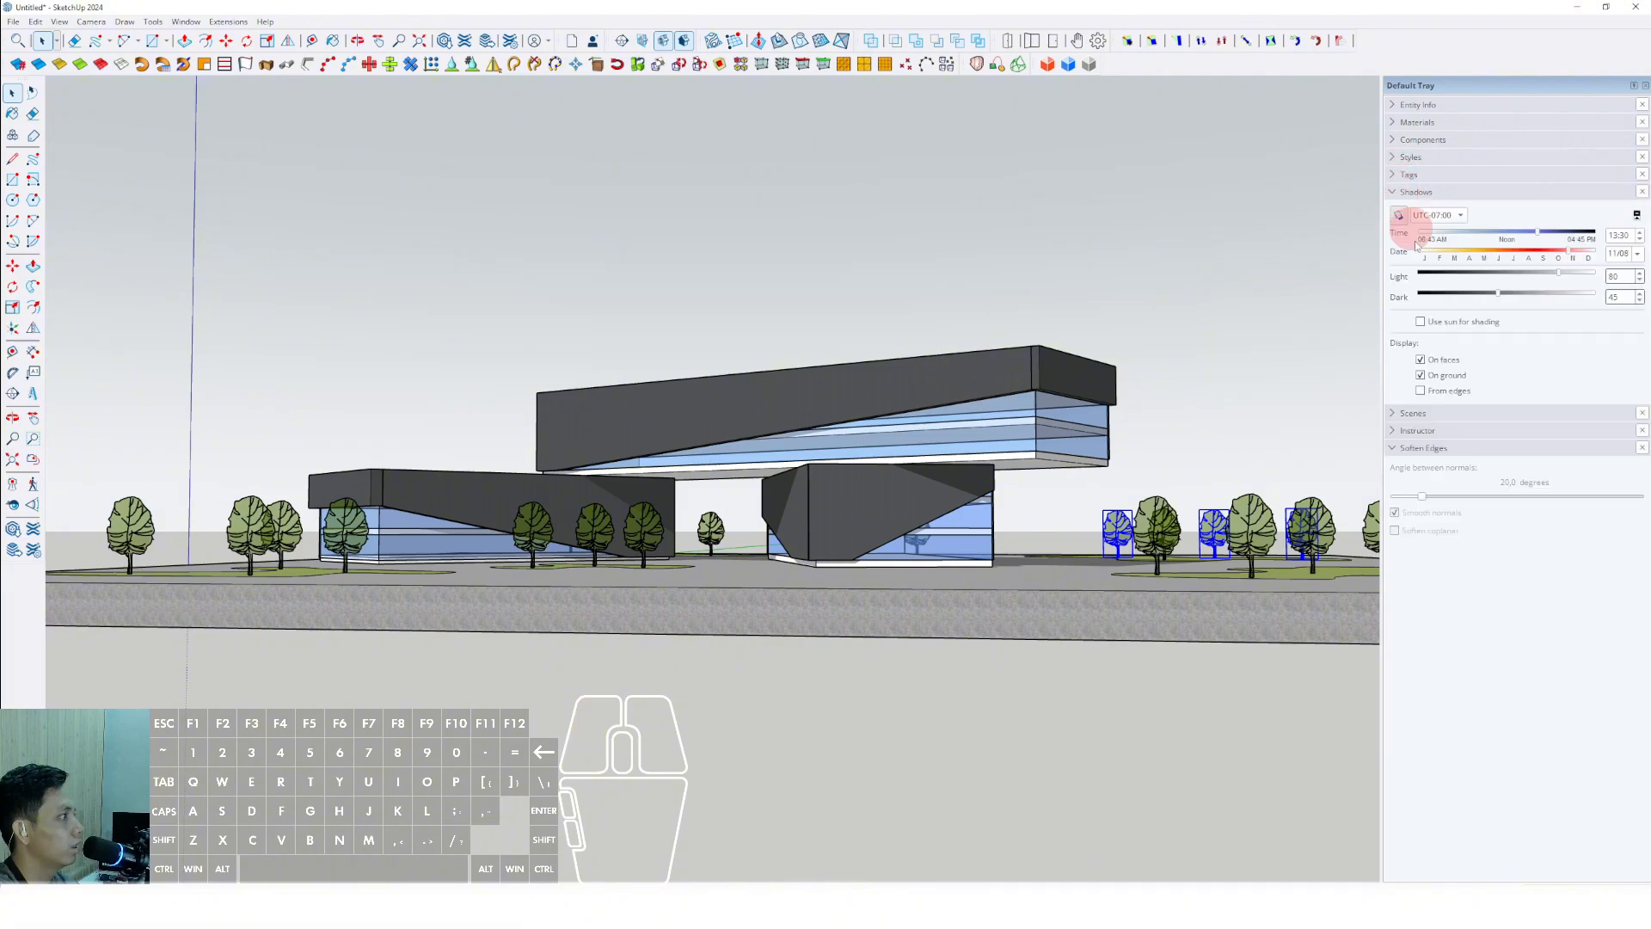
pyautogui.moveTo(1483, 237)
pyautogui.mouseDown()
pyautogui.moveTo(1419, 237)
pyautogui.moveTo(1592, 244)
pyautogui.moveTo(1464, 250)
pyautogui.moveTo(1484, 258)
pyautogui.mouseUp()
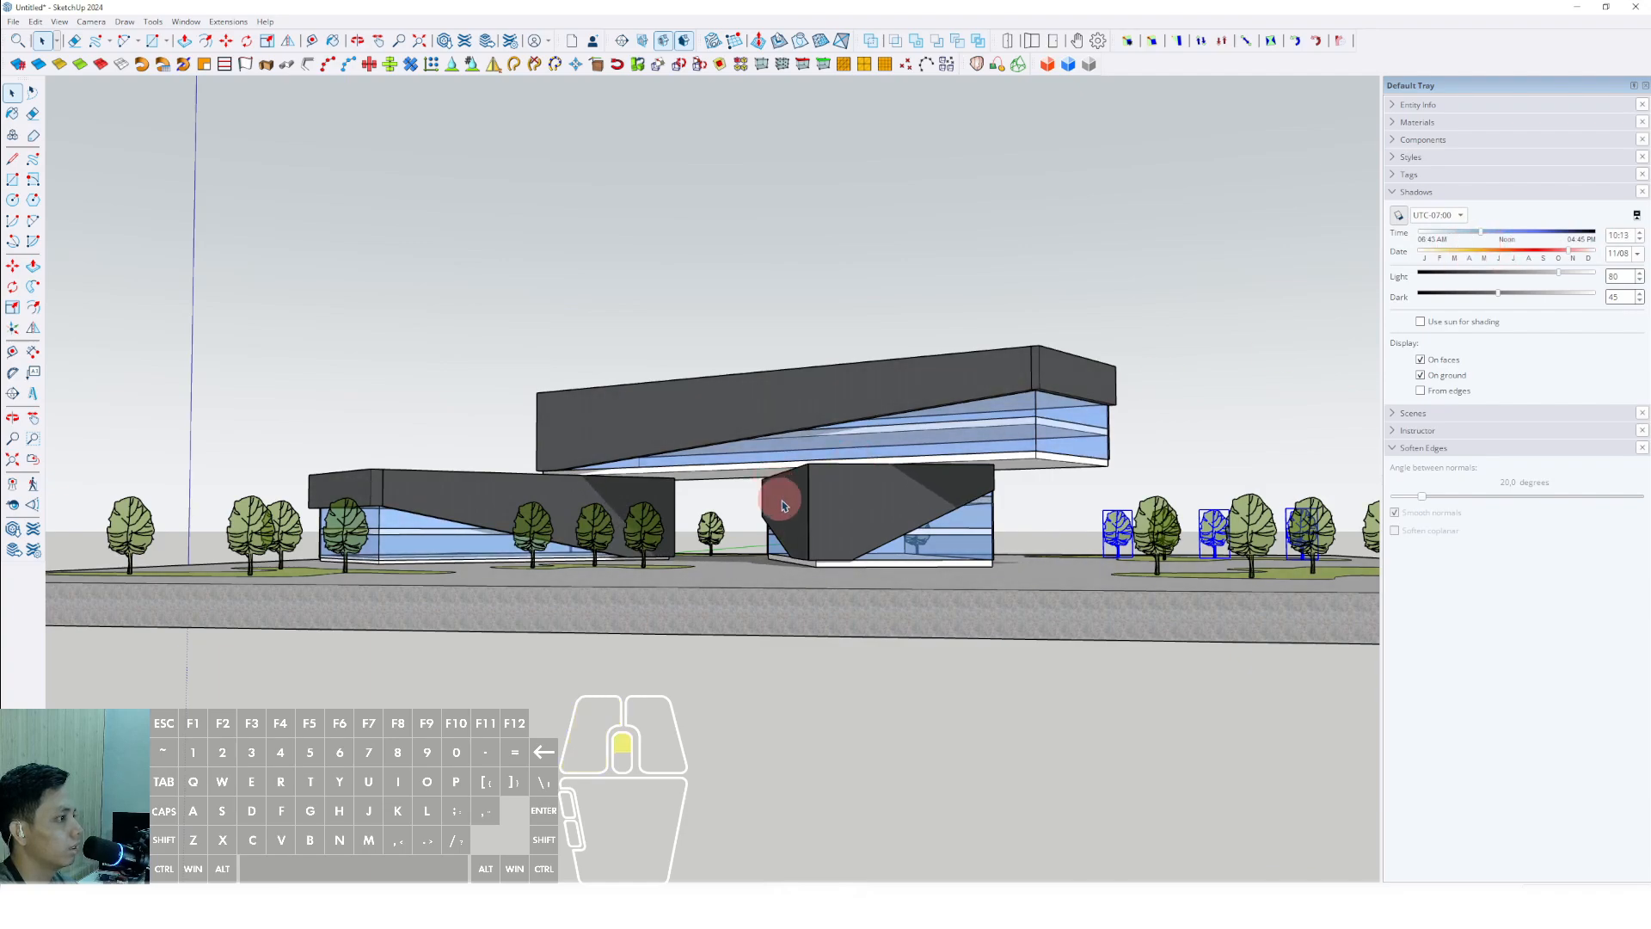
pyautogui.moveTo(783, 506); pyautogui.dragTo(833, 528, button='middle')
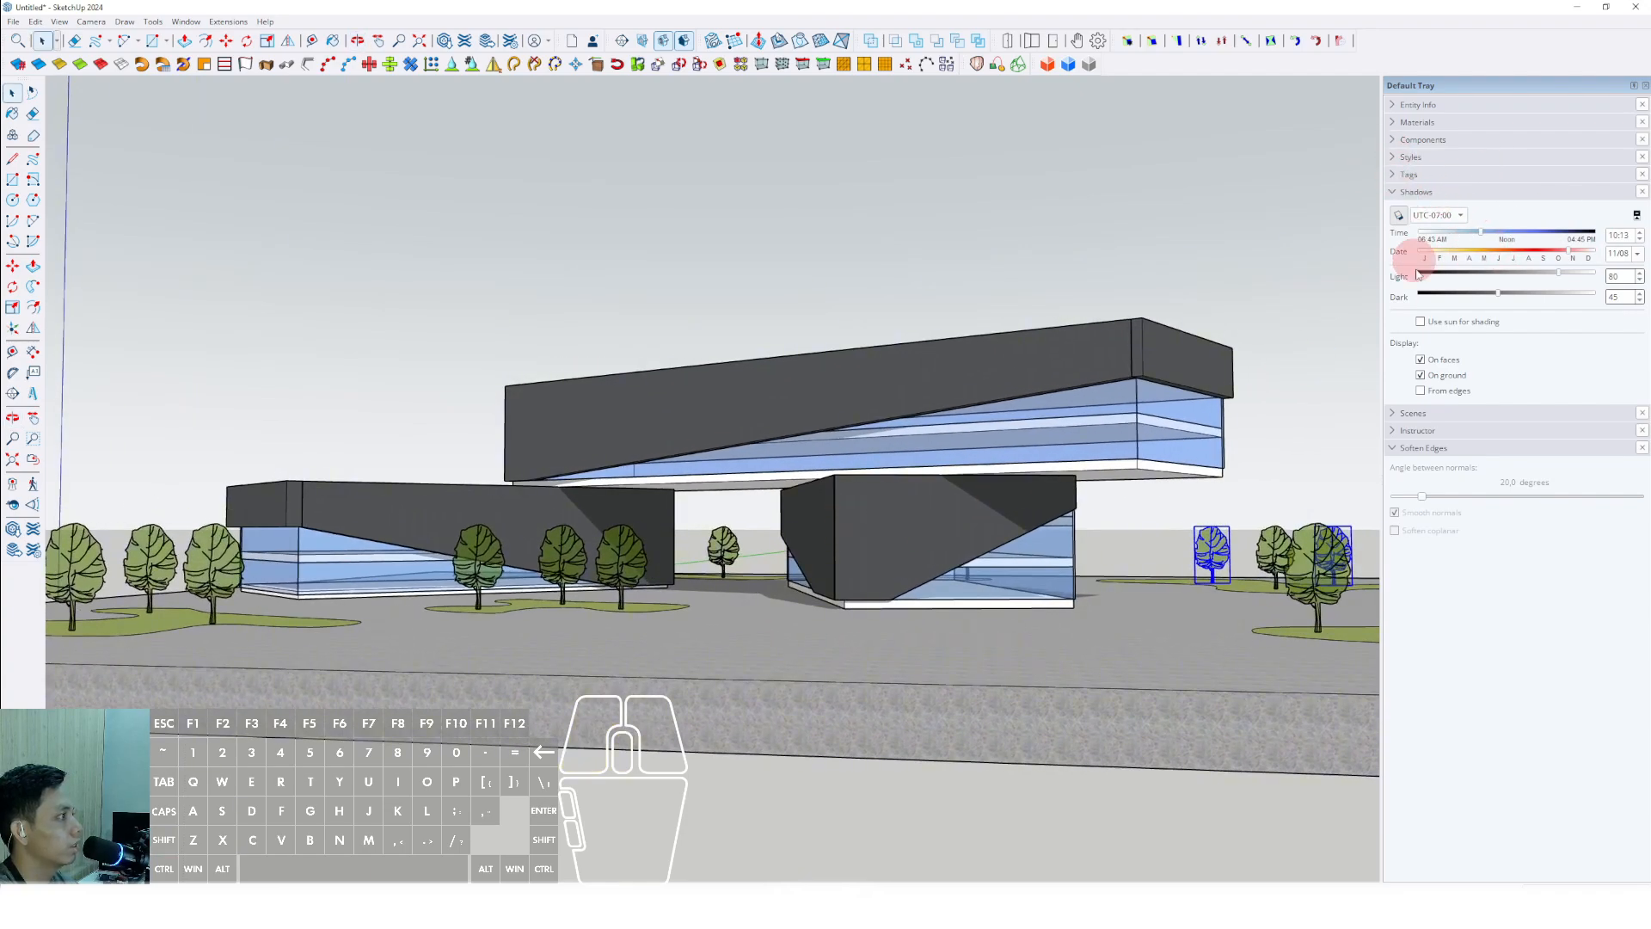
# Apply the Construction Documentation Style from the Default Styles to the model
pyautogui.click(1411, 157)
pyautogui.click(1465, 316)
pyautogui.click(1472, 282)
pyautogui.moveTo(937, 563); pyautogui.dragTo(977, 548, button='middle')
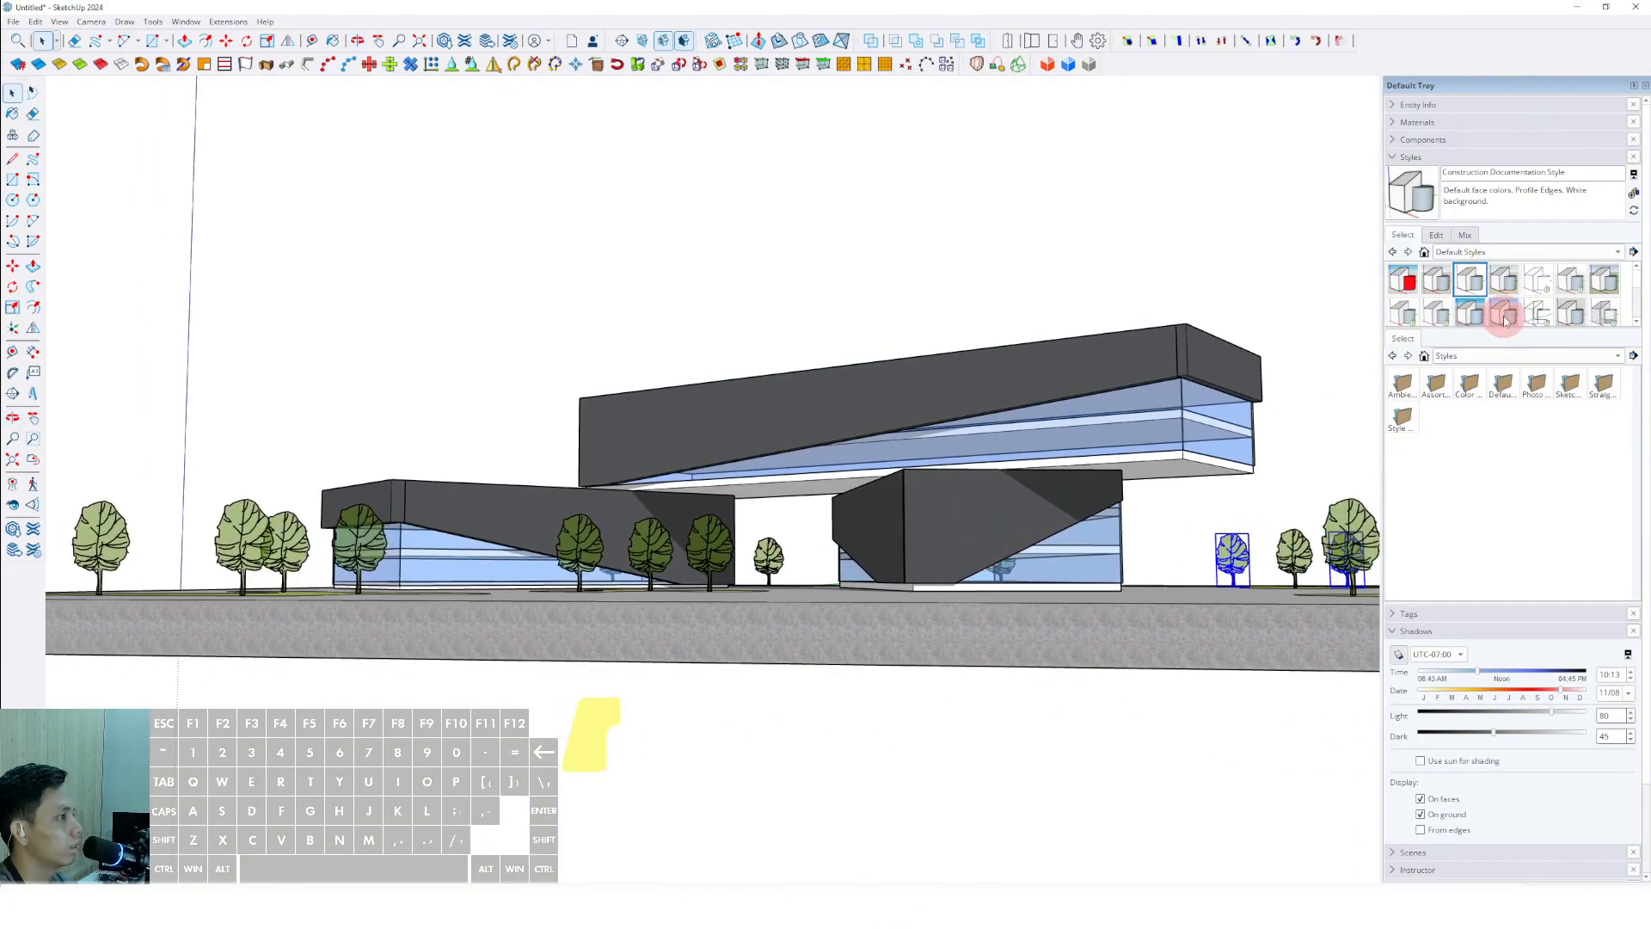
# Try the Urban Planning and Landscape Architecture styles on the model, comparing them with the Construction Documentation Style
pyautogui.click(1504, 314)
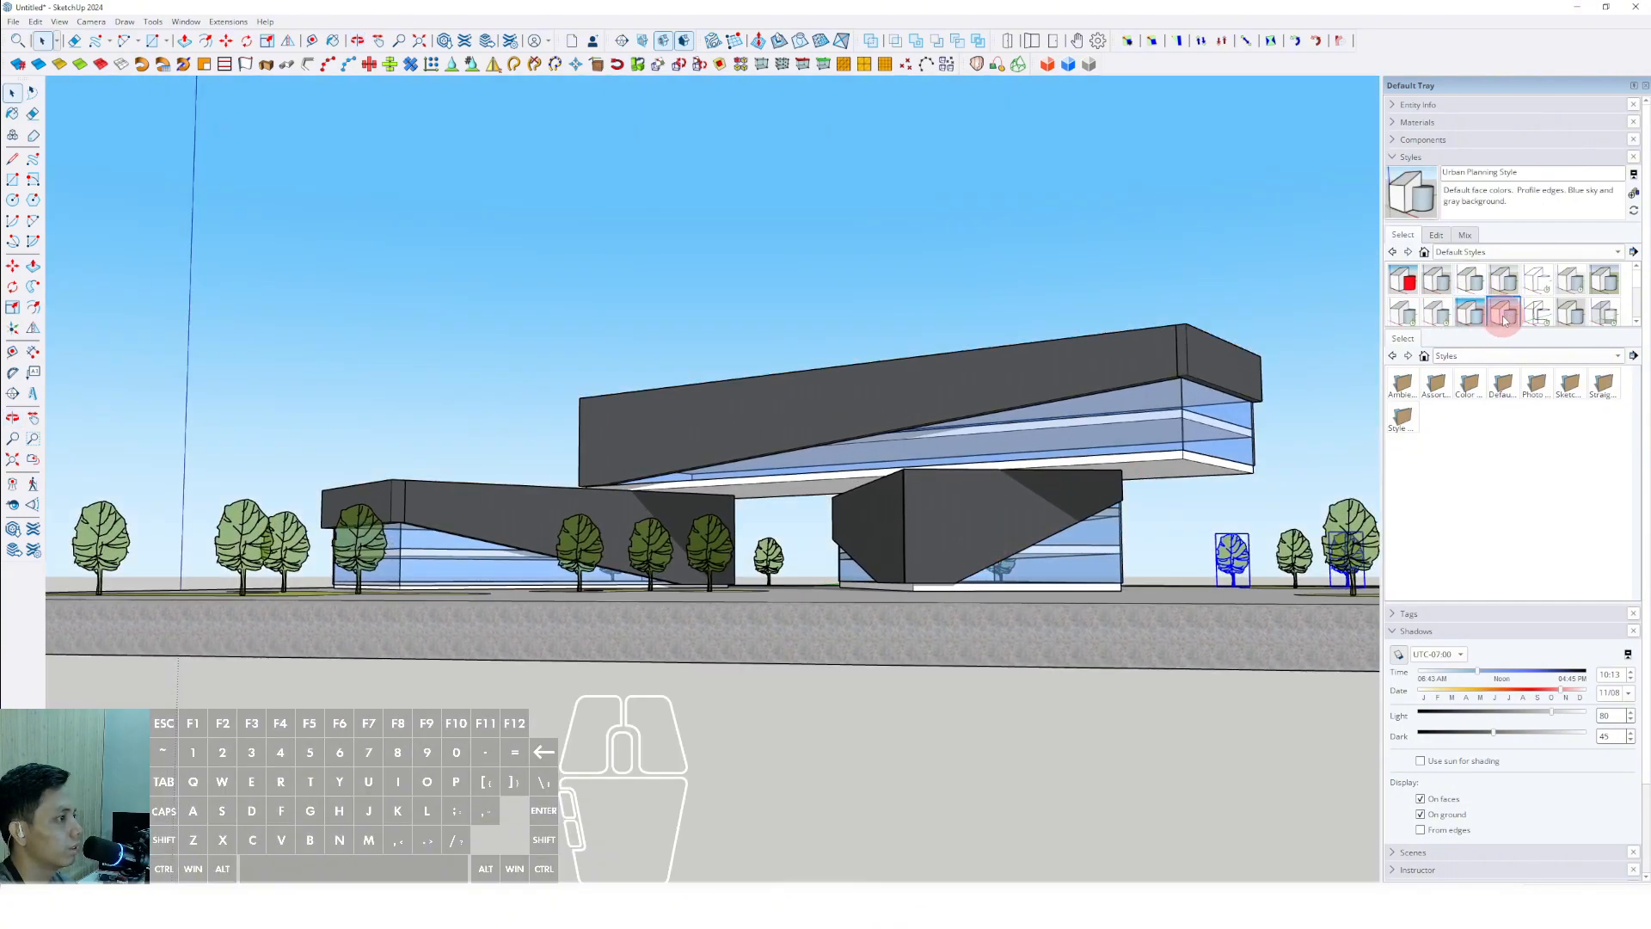
pyautogui.click(1474, 282)
pyautogui.click(1474, 282)
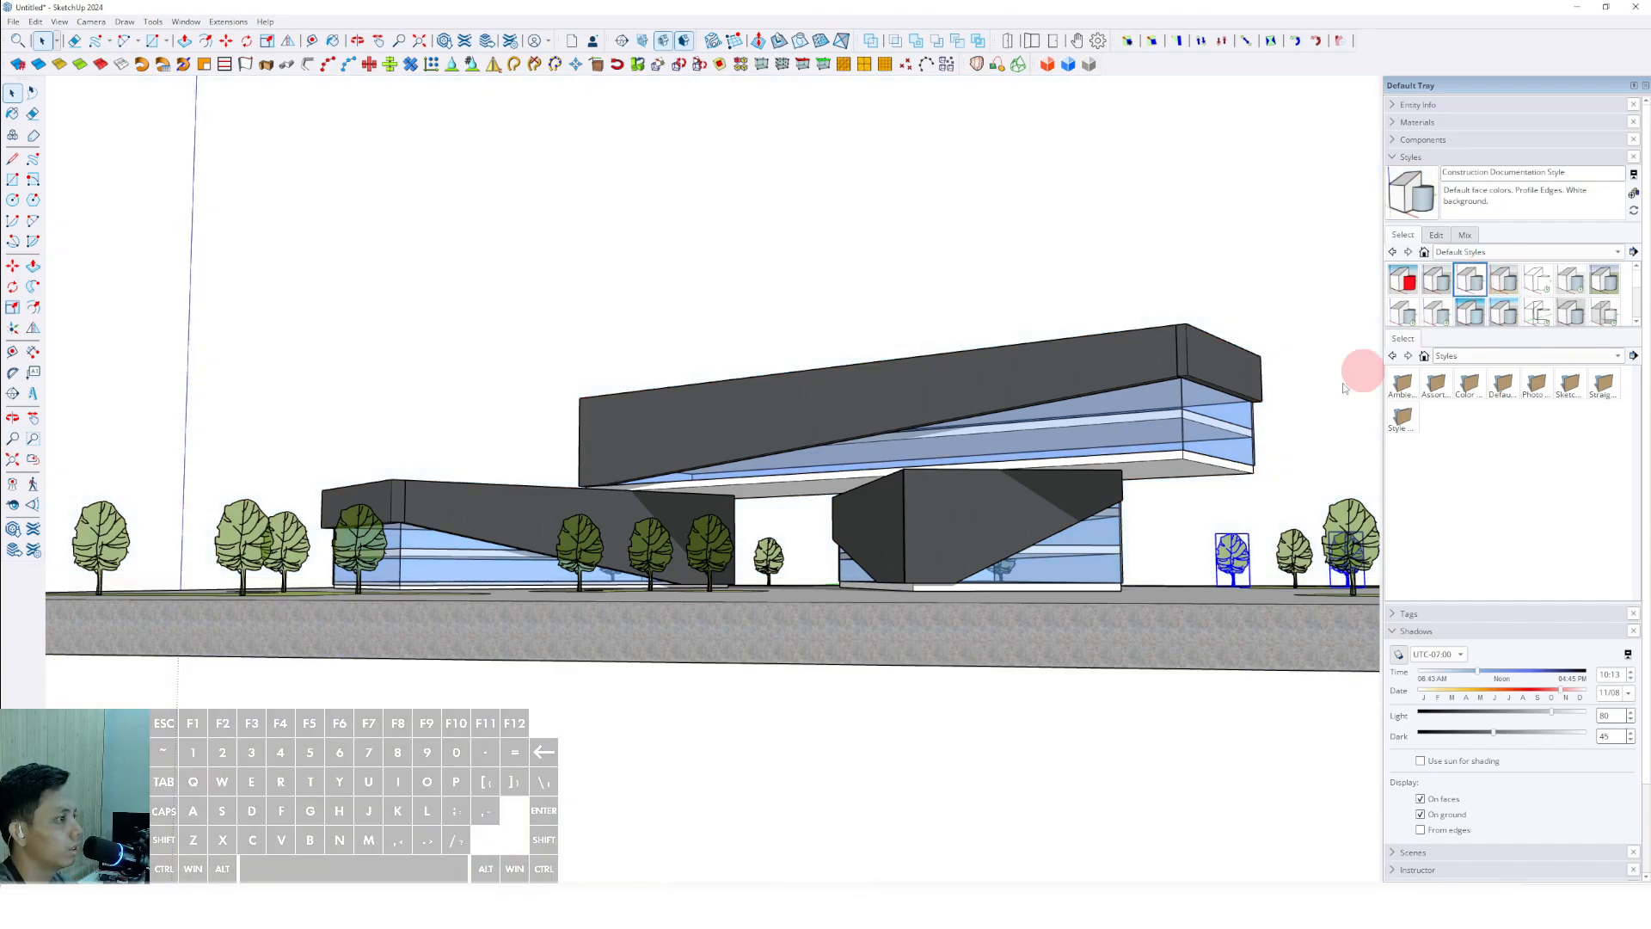
pyautogui.scroll(2, 1014, 564)
pyautogui.click(1603, 284)
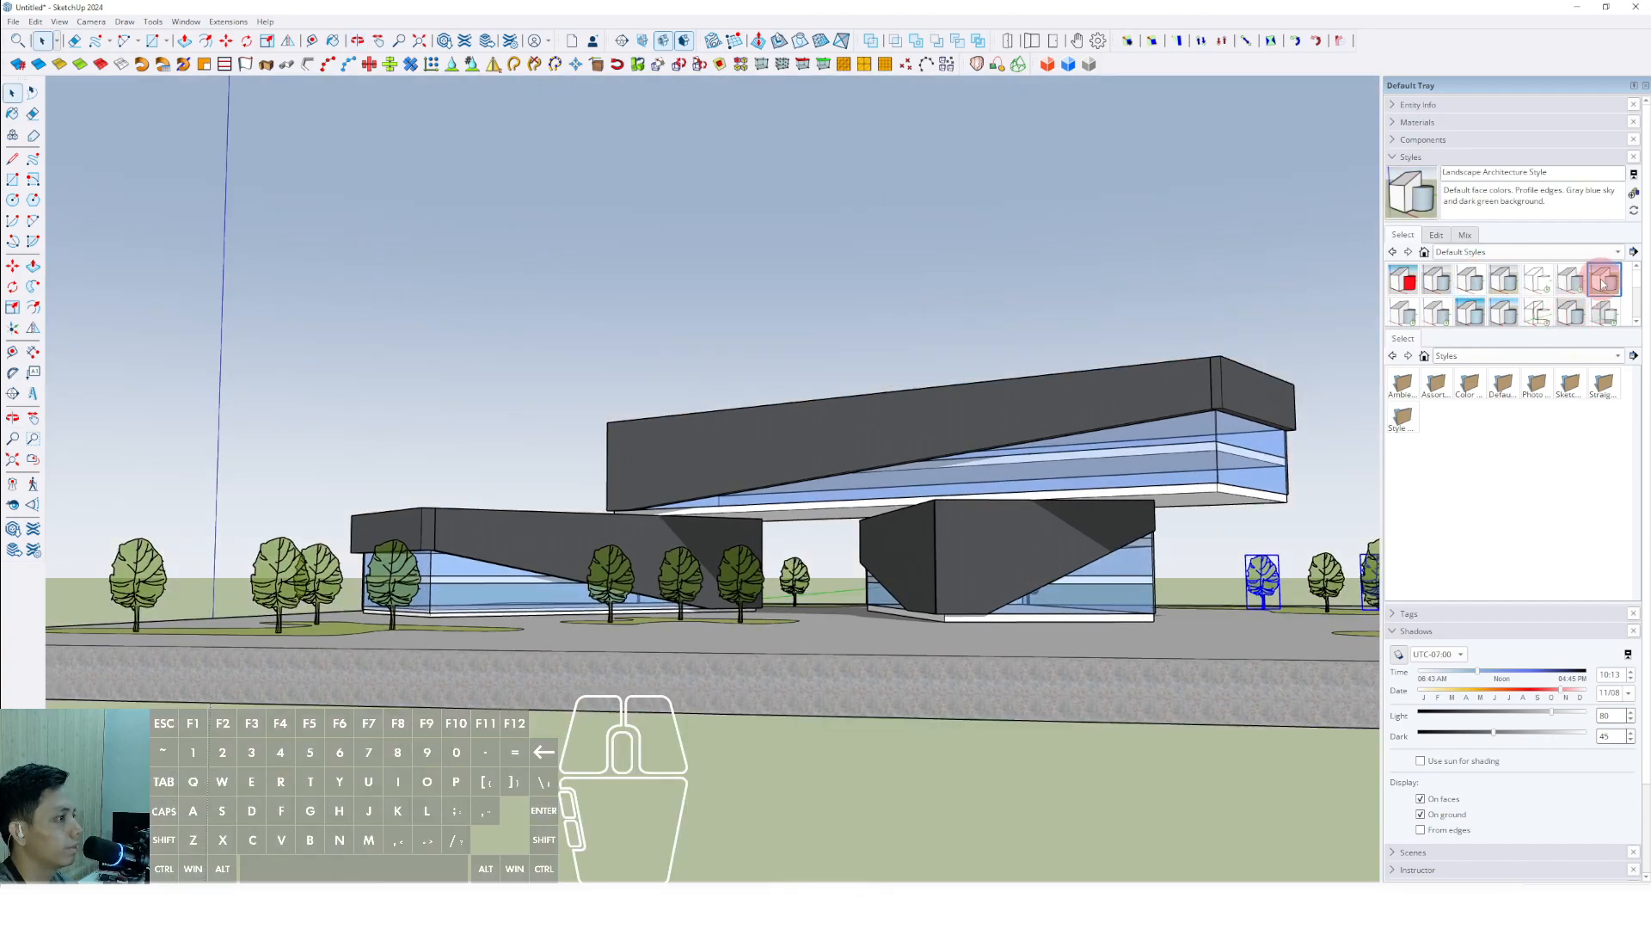
pyautogui.click(1504, 315)
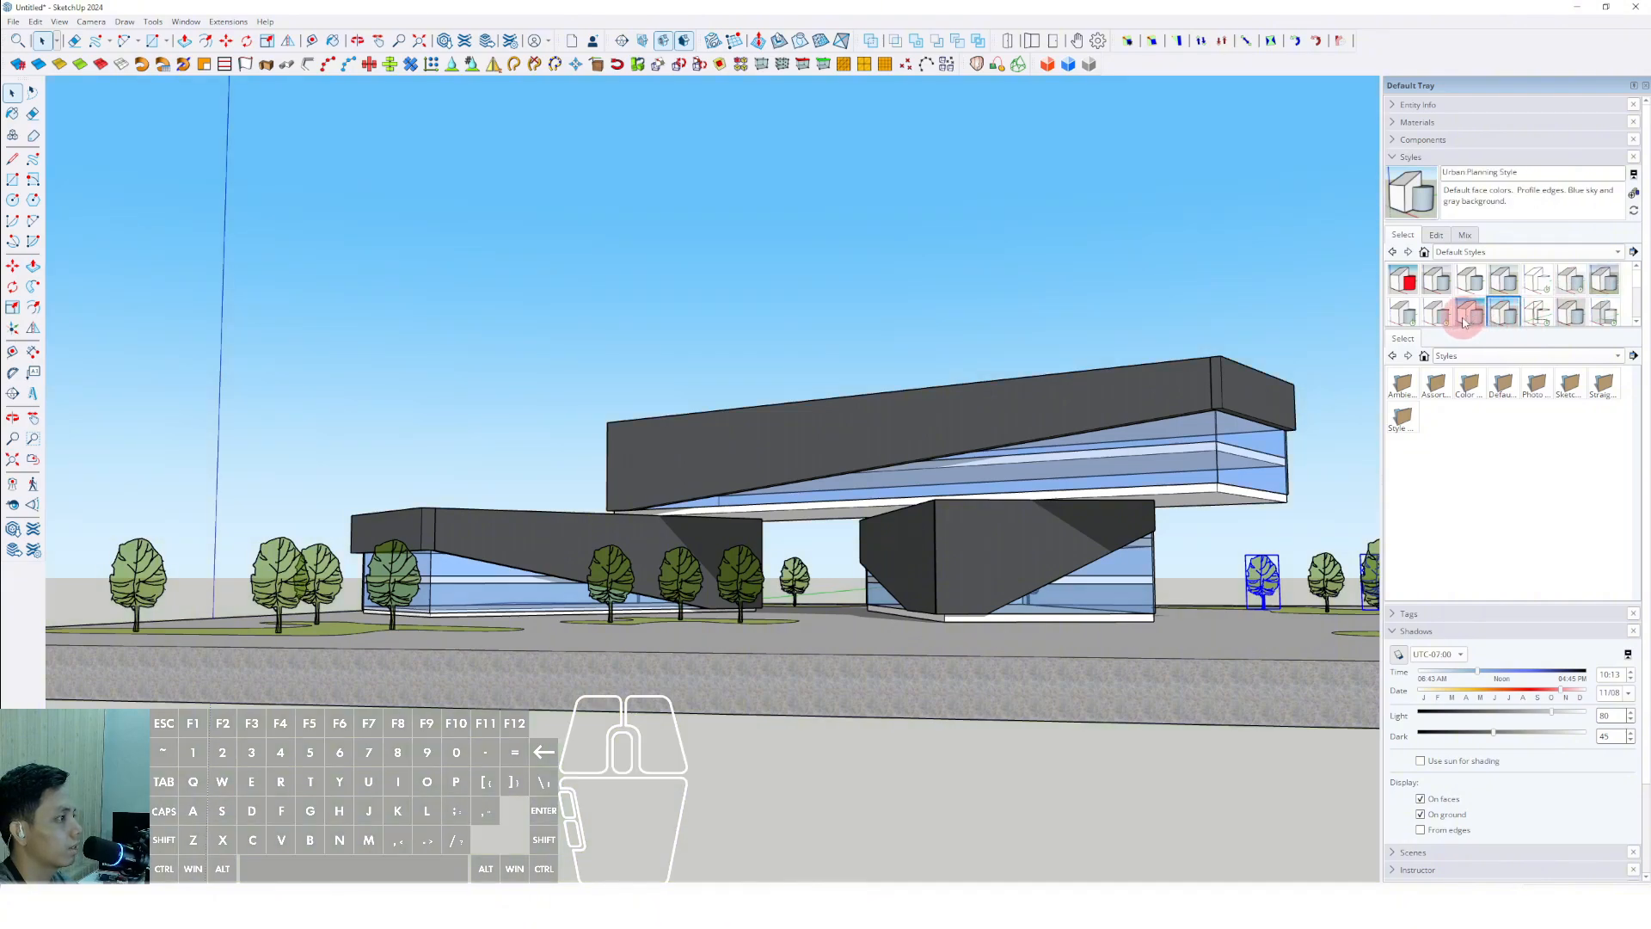
# Return the model to the Construction Documentation Style and collapse the style settings
pyautogui.click(1468, 284)
pyautogui.moveTo(885, 525); pyautogui.dragTo(957, 520, button='middle')
pyautogui.click(1387, 160)
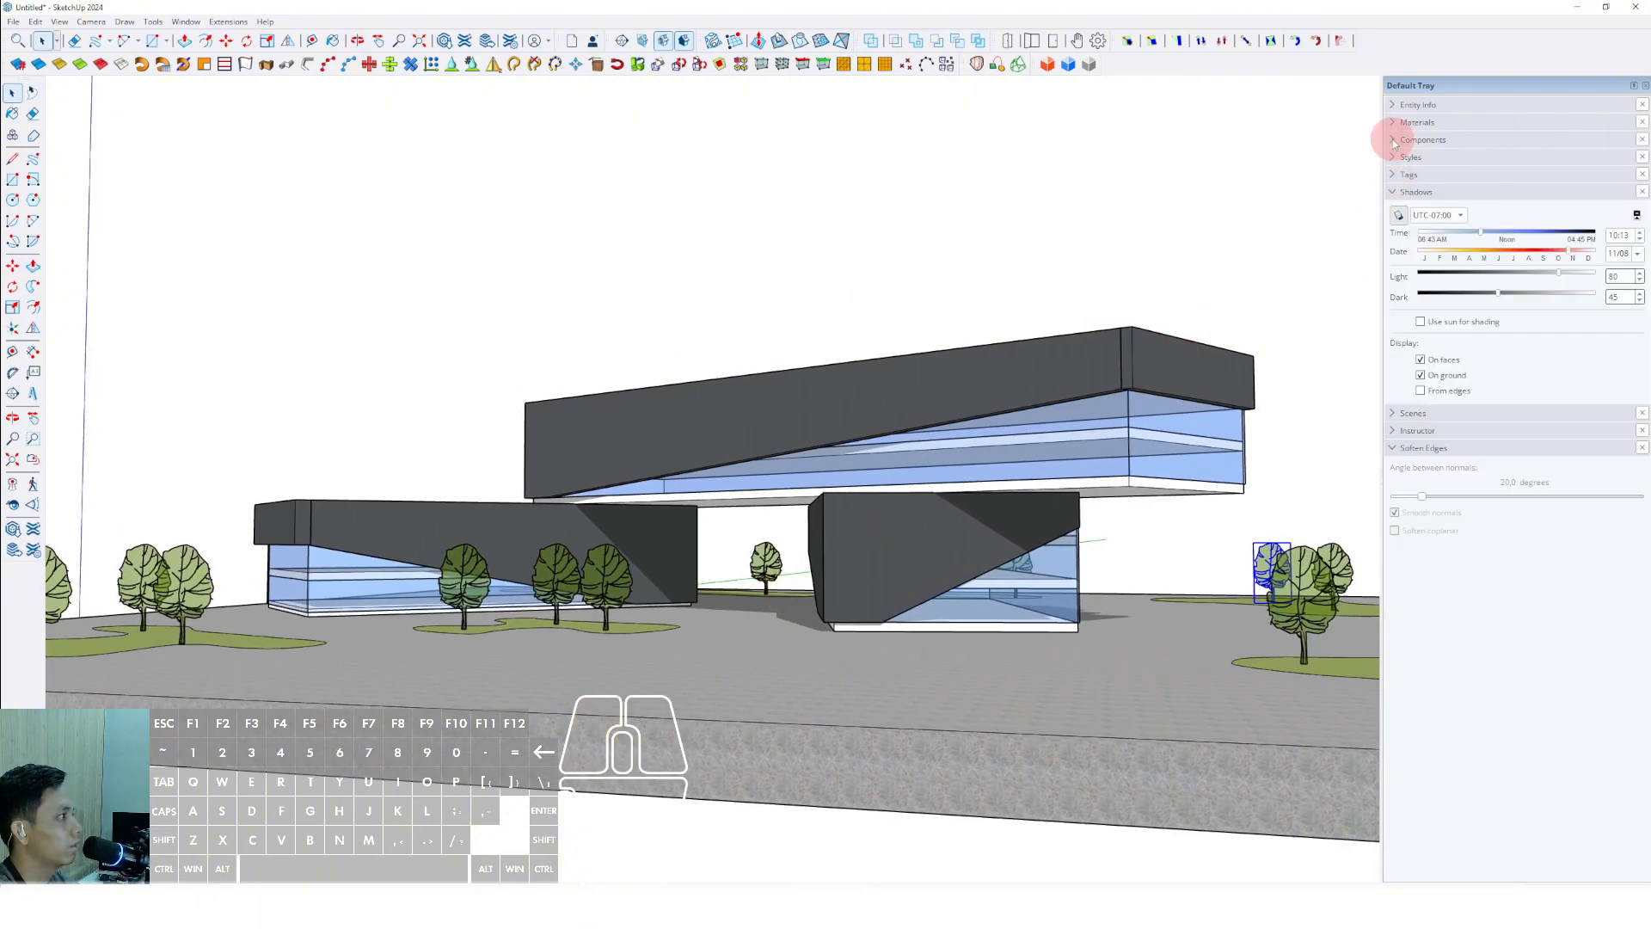
# Expand the material settings and display the Colors collection
pyautogui.click(1392, 123)
pyautogui.click(1608, 226)
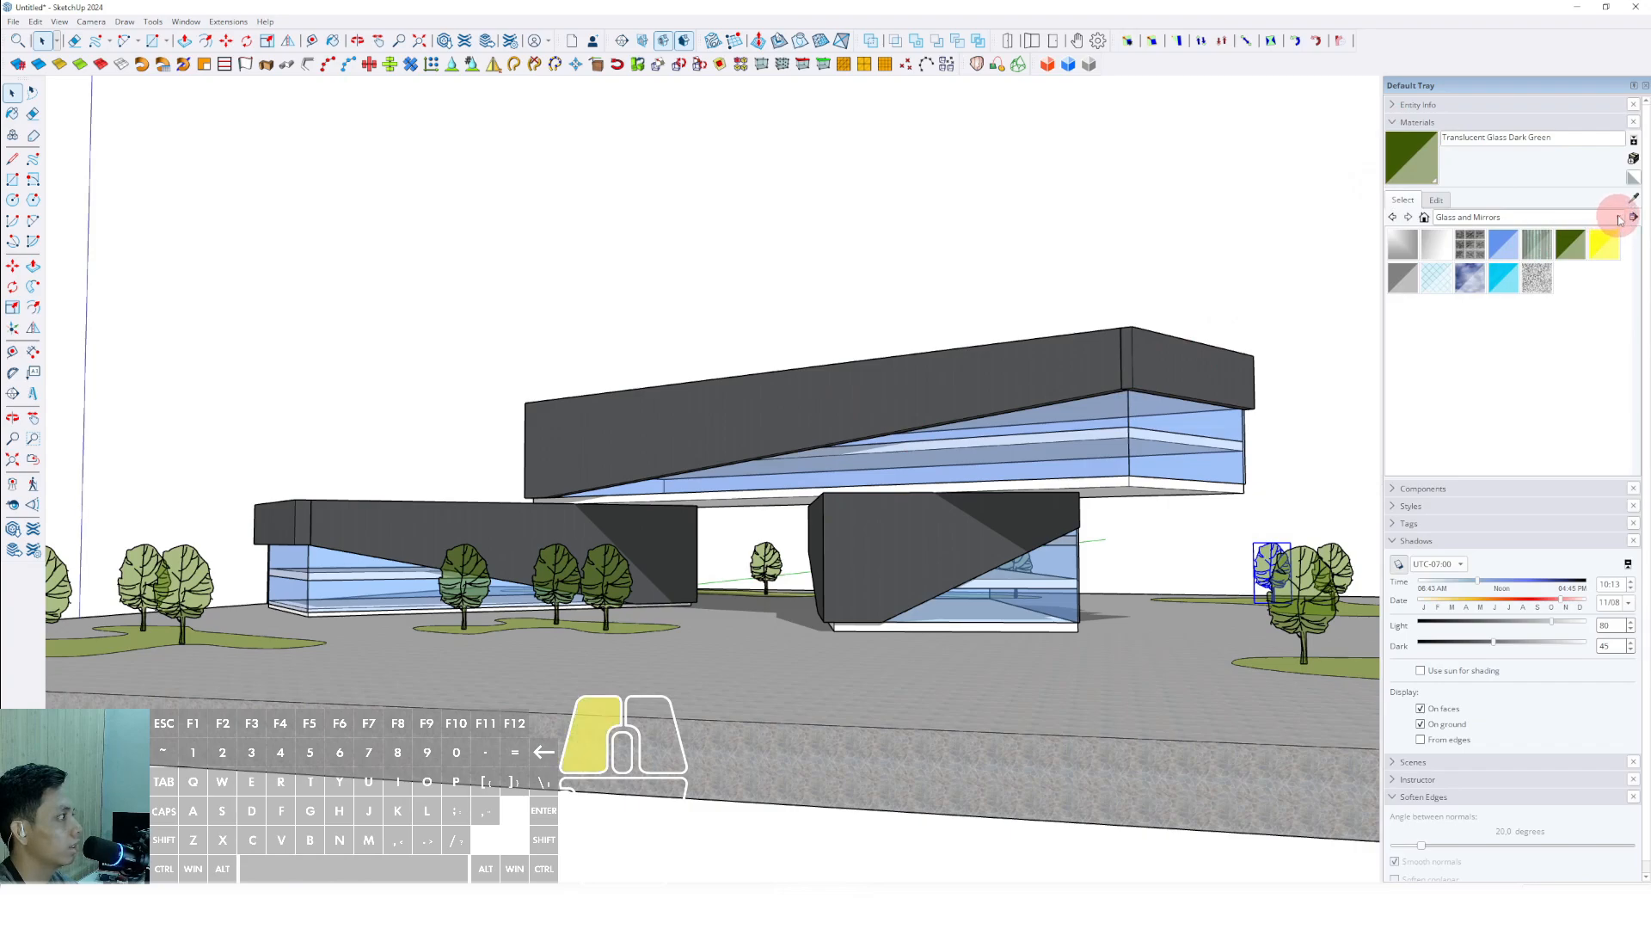
pyautogui.click(1472, 199)
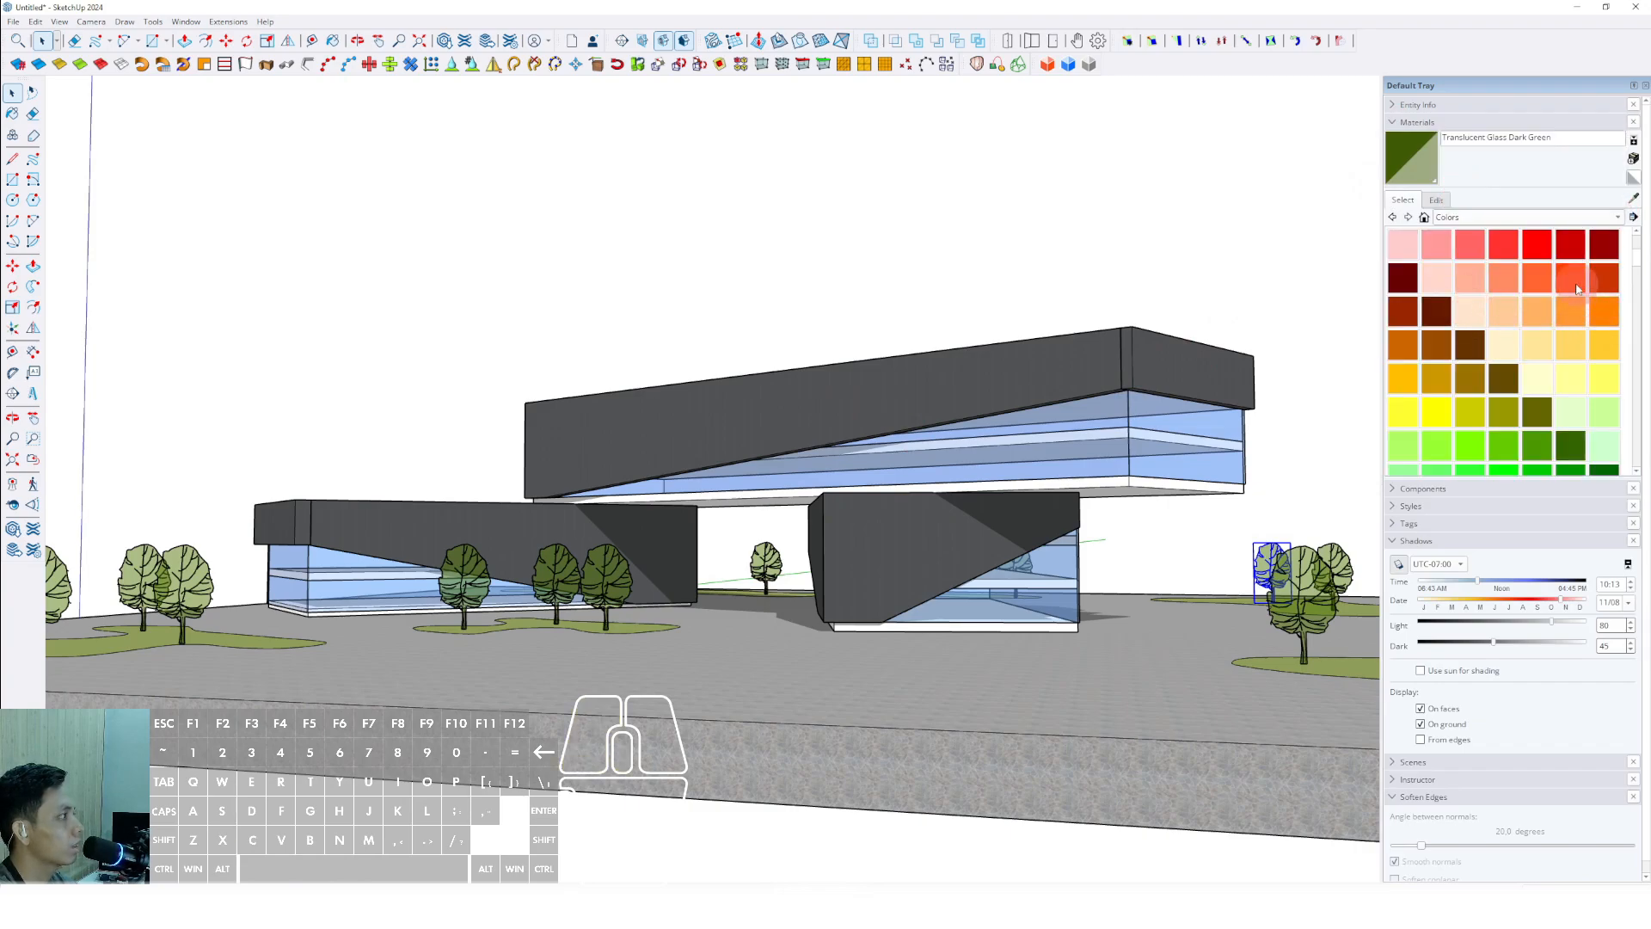
# Try painting the dark panels of the top slab volume with orange Color B05, and undo the painting
pyautogui.click(1578, 290)
pyautogui.moveTo(1173, 361); pyautogui.dragTo(1088, 360, button='middle')
pyautogui.click(1079, 347)
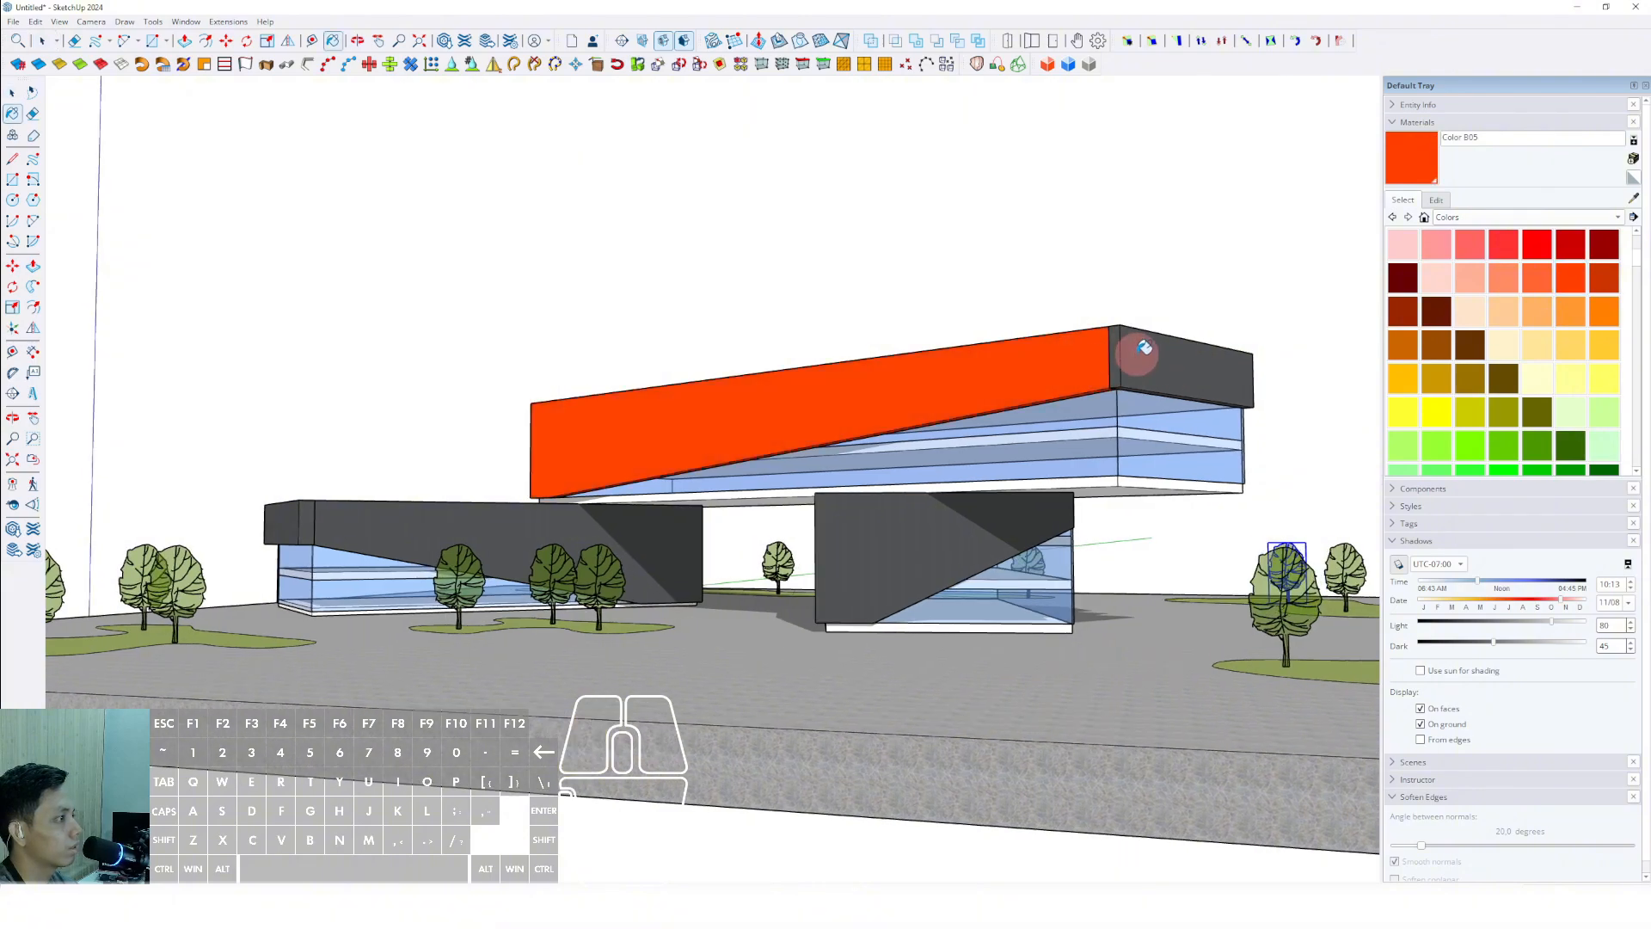
pyautogui.click(1150, 345)
pyautogui.hotkey('ctrl', 'z')
pyautogui.hotkey('ctrl', 'z')
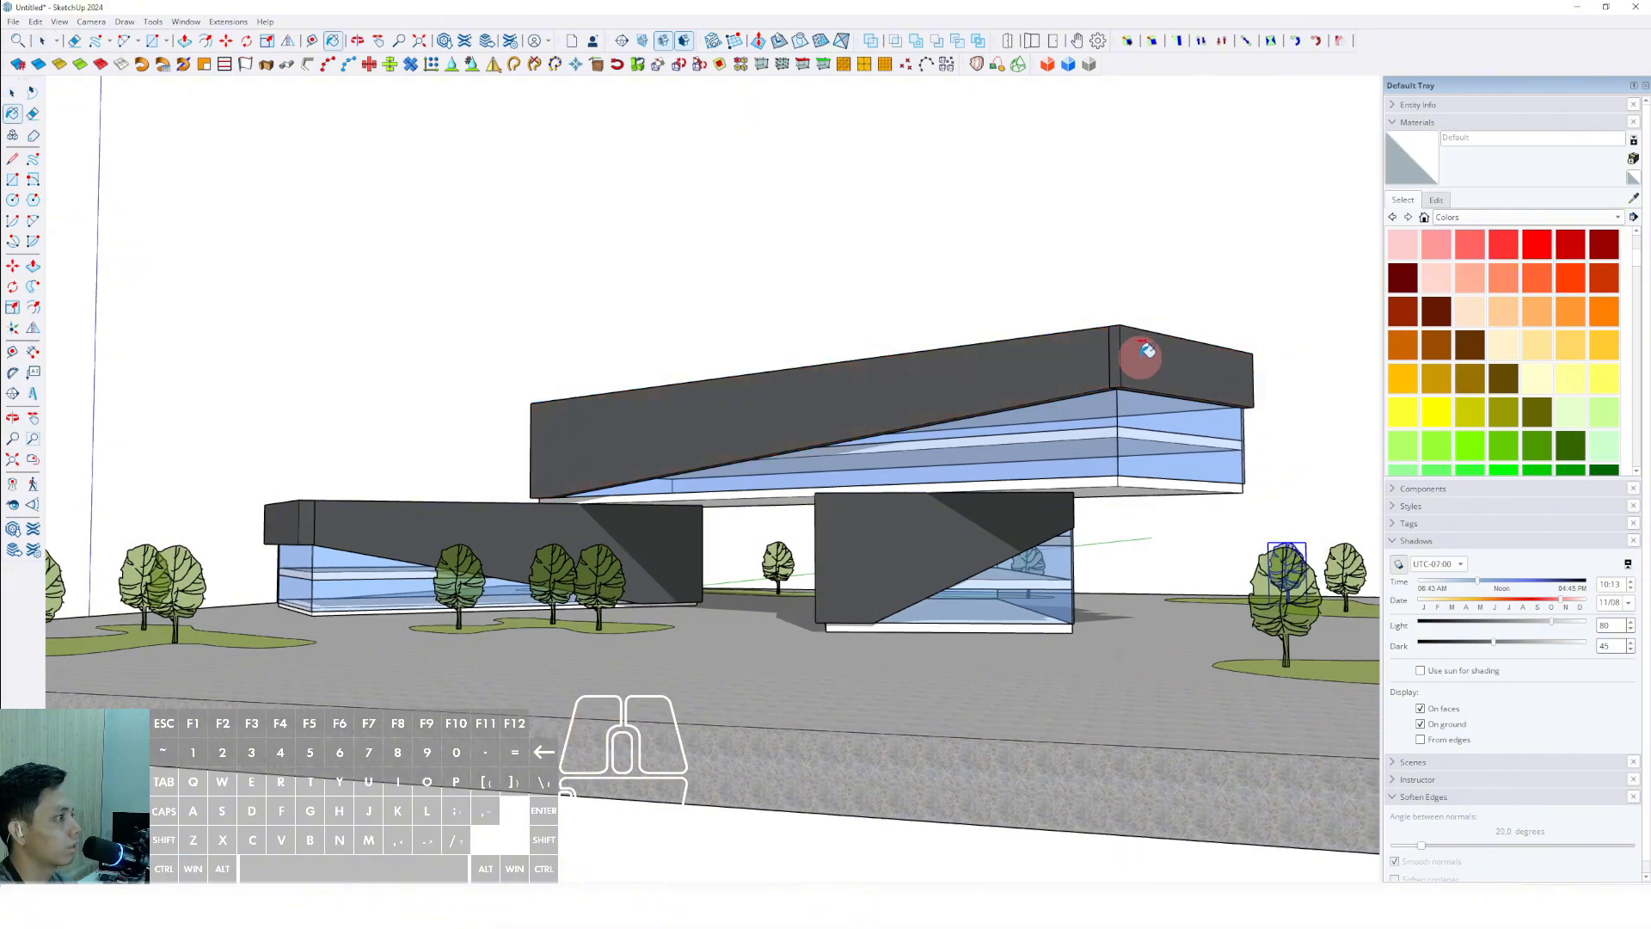
# Sample the Steel Brushed Stainless material from the top volume and change its colour to a bright pinkish red
pyautogui.keyDown('alt'); pyautogui.click(1047, 354); pyautogui.keyUp('alt')
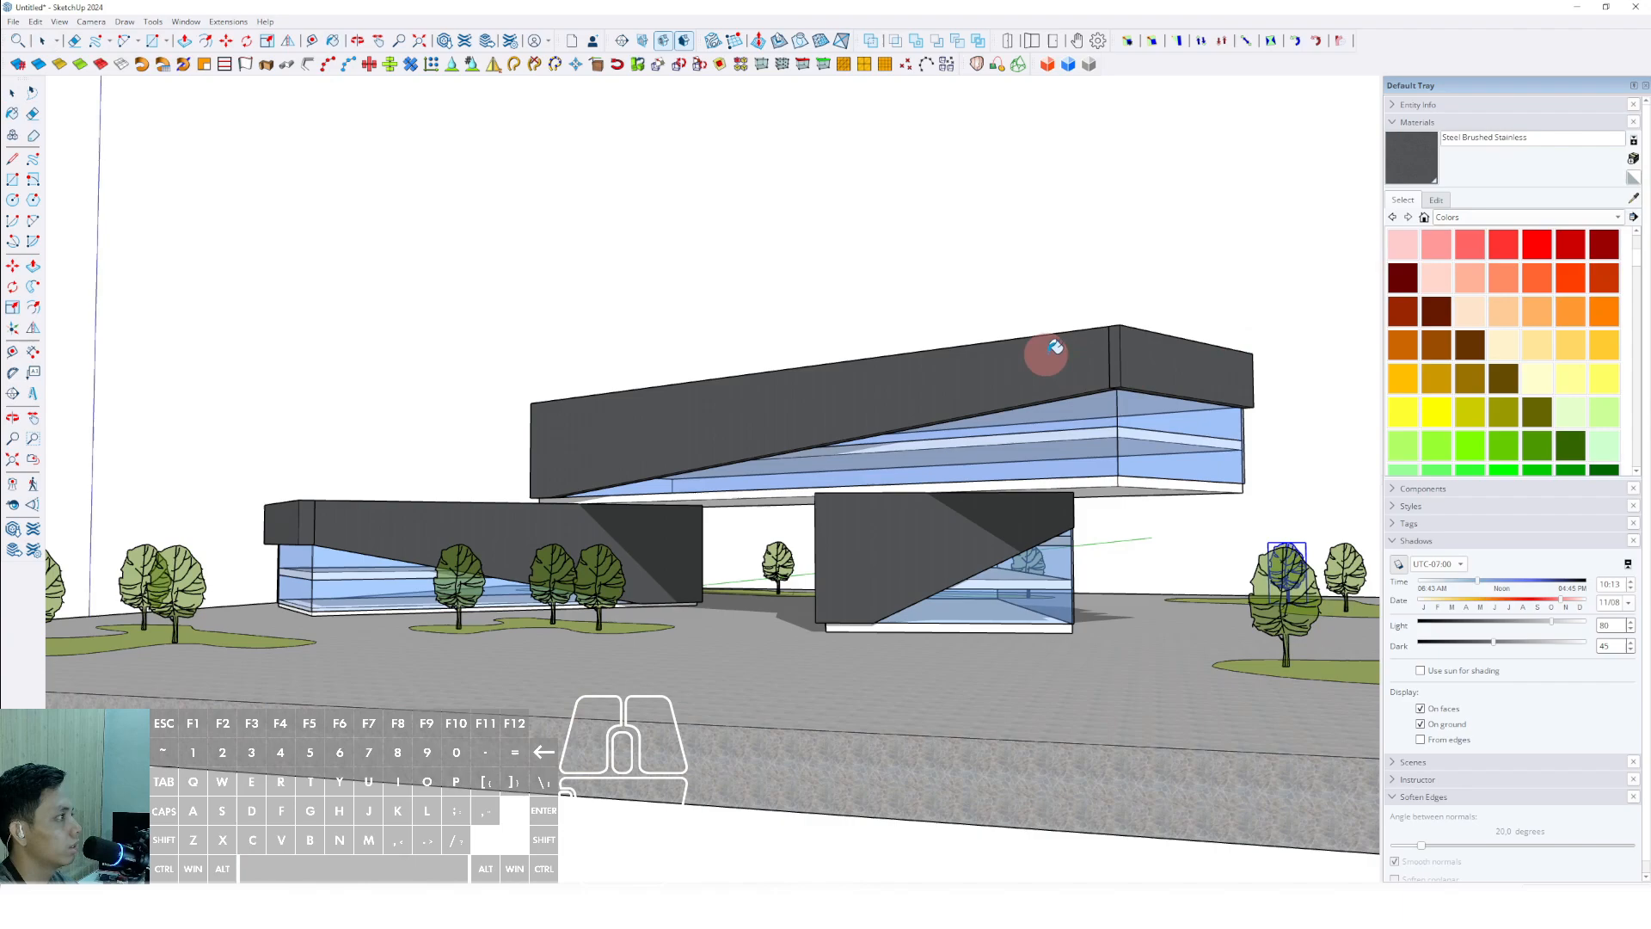
pyautogui.click(1436, 200)
pyautogui.moveTo(1437, 289); pyautogui.dragTo(1441, 291)
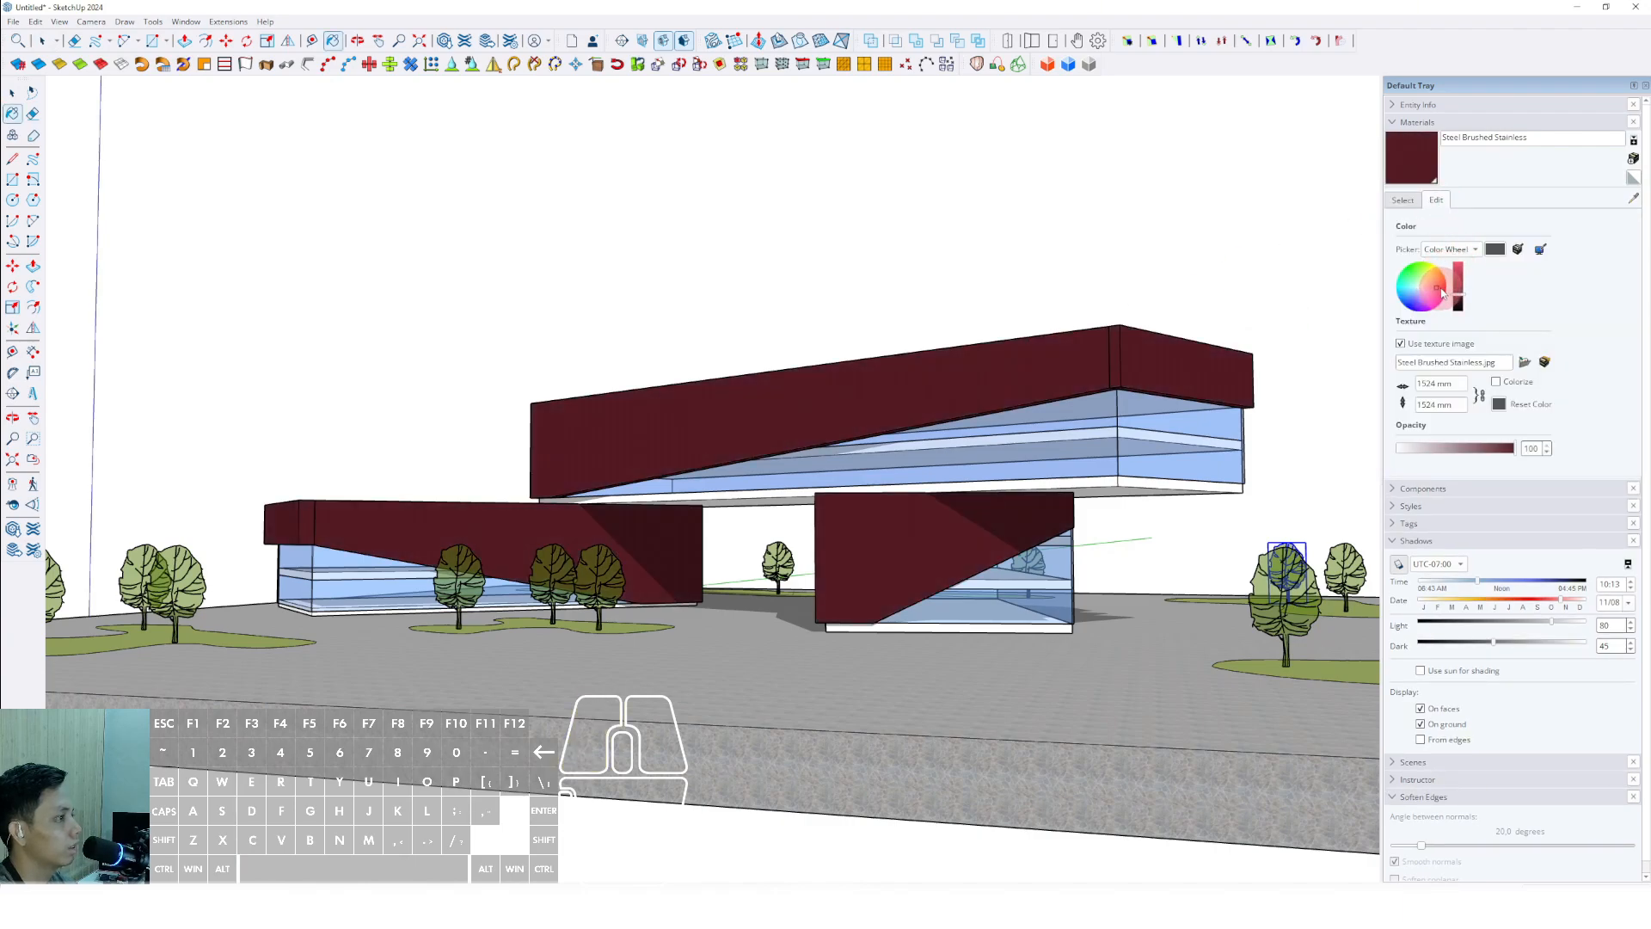
pyautogui.click(1460, 271)
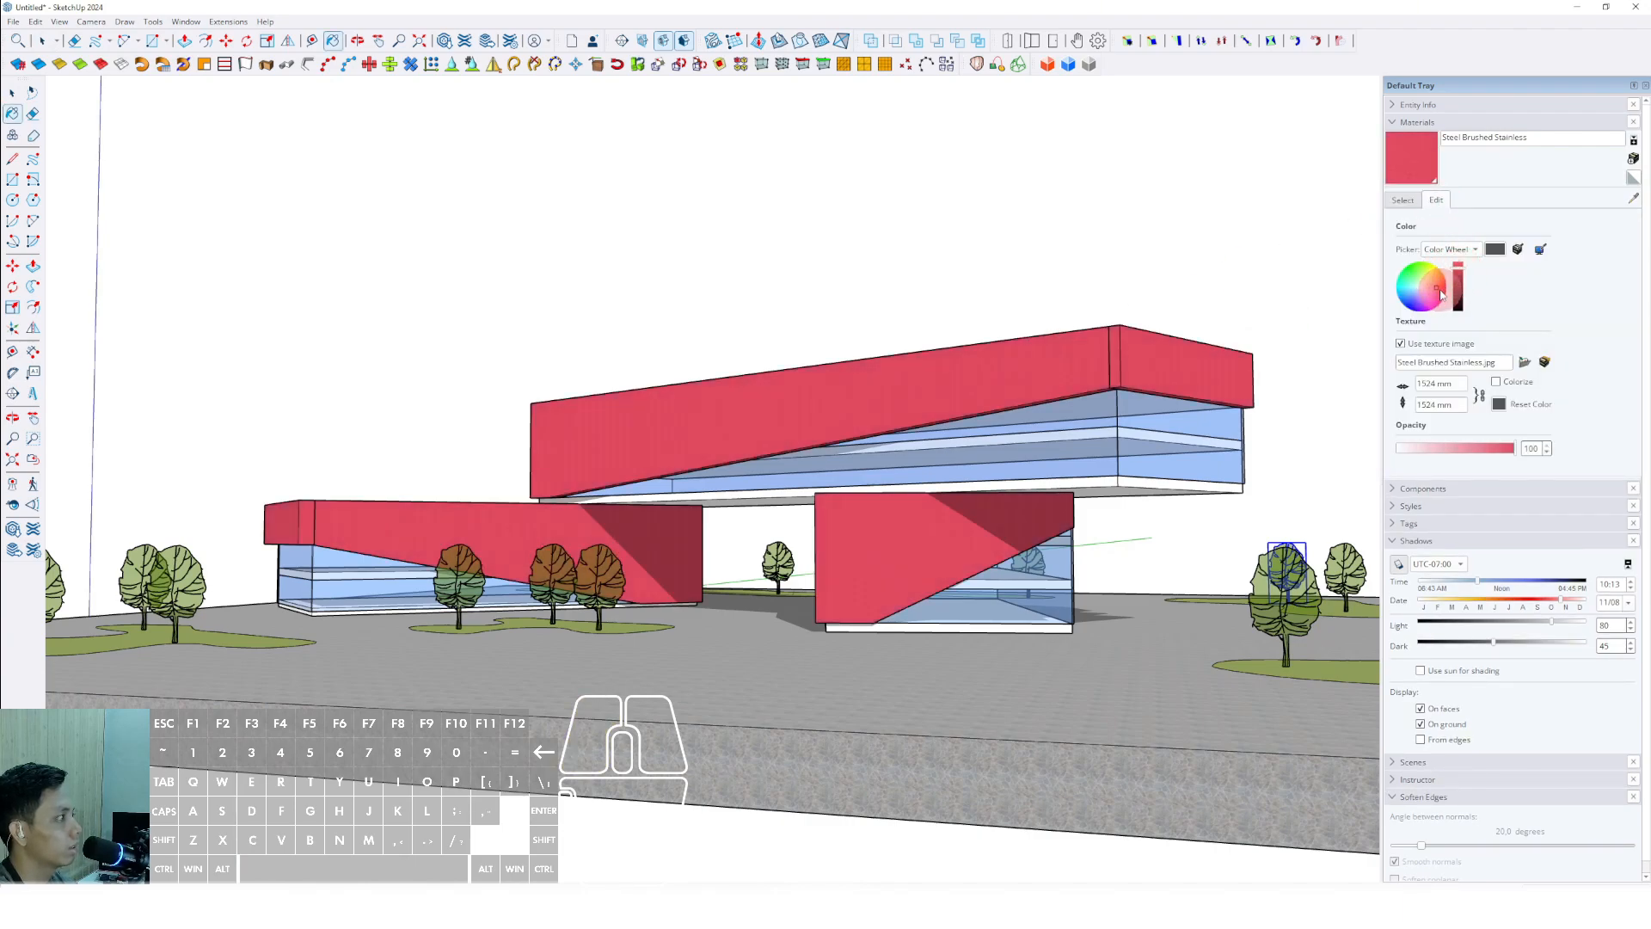
# Try orange and golden-brown shades with different brightness for the Steel Brushed Stainless material
pyautogui.moveTo(1429, 287); pyautogui.dragTo(1435, 281)
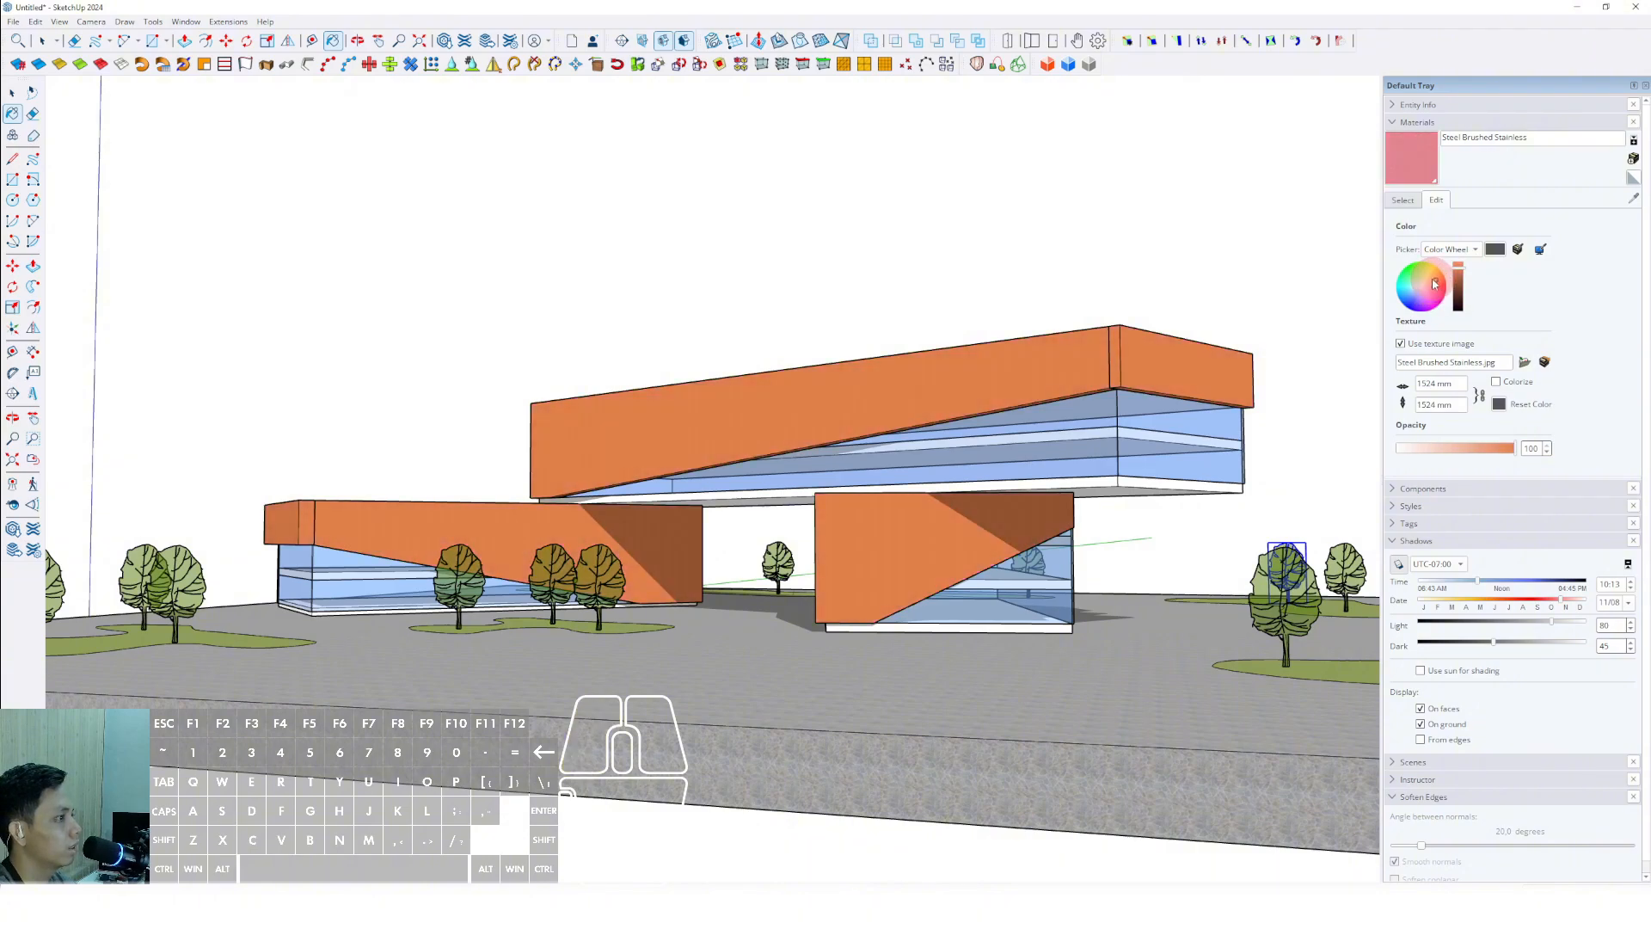
pyautogui.click(1460, 284)
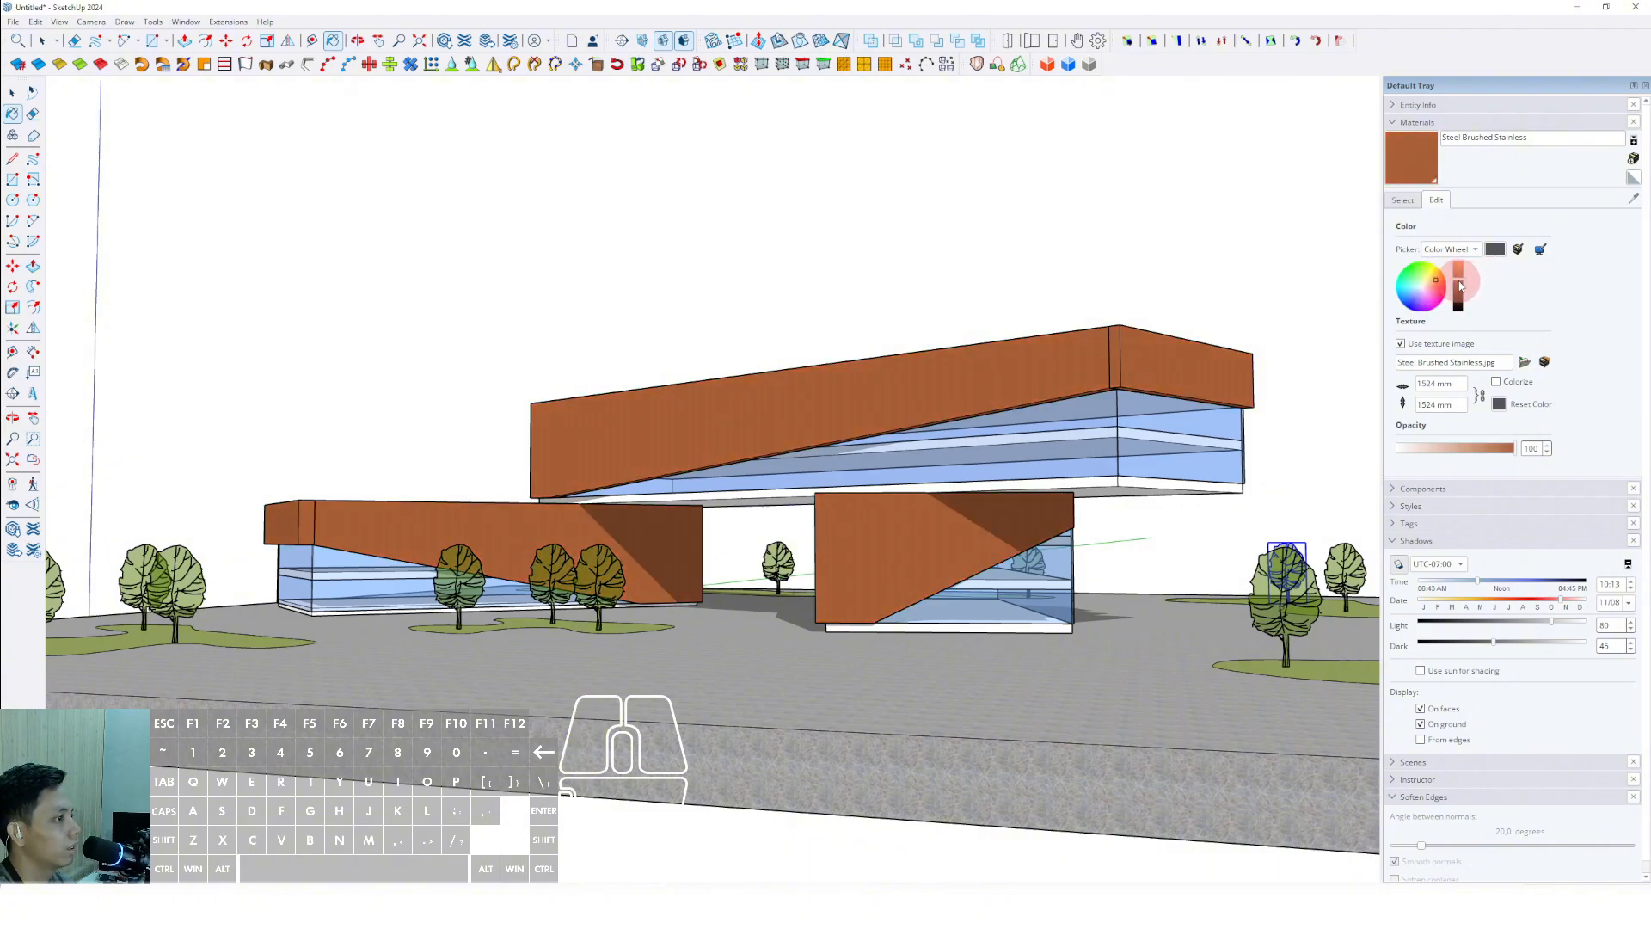
pyautogui.moveTo(1460, 275)
pyautogui.mouseDown()
pyautogui.moveTo(1464, 256)
pyautogui.moveTo(1461, 281)
pyautogui.mouseUp()
pyautogui.click(1430, 281)
pyautogui.click(1434, 275)
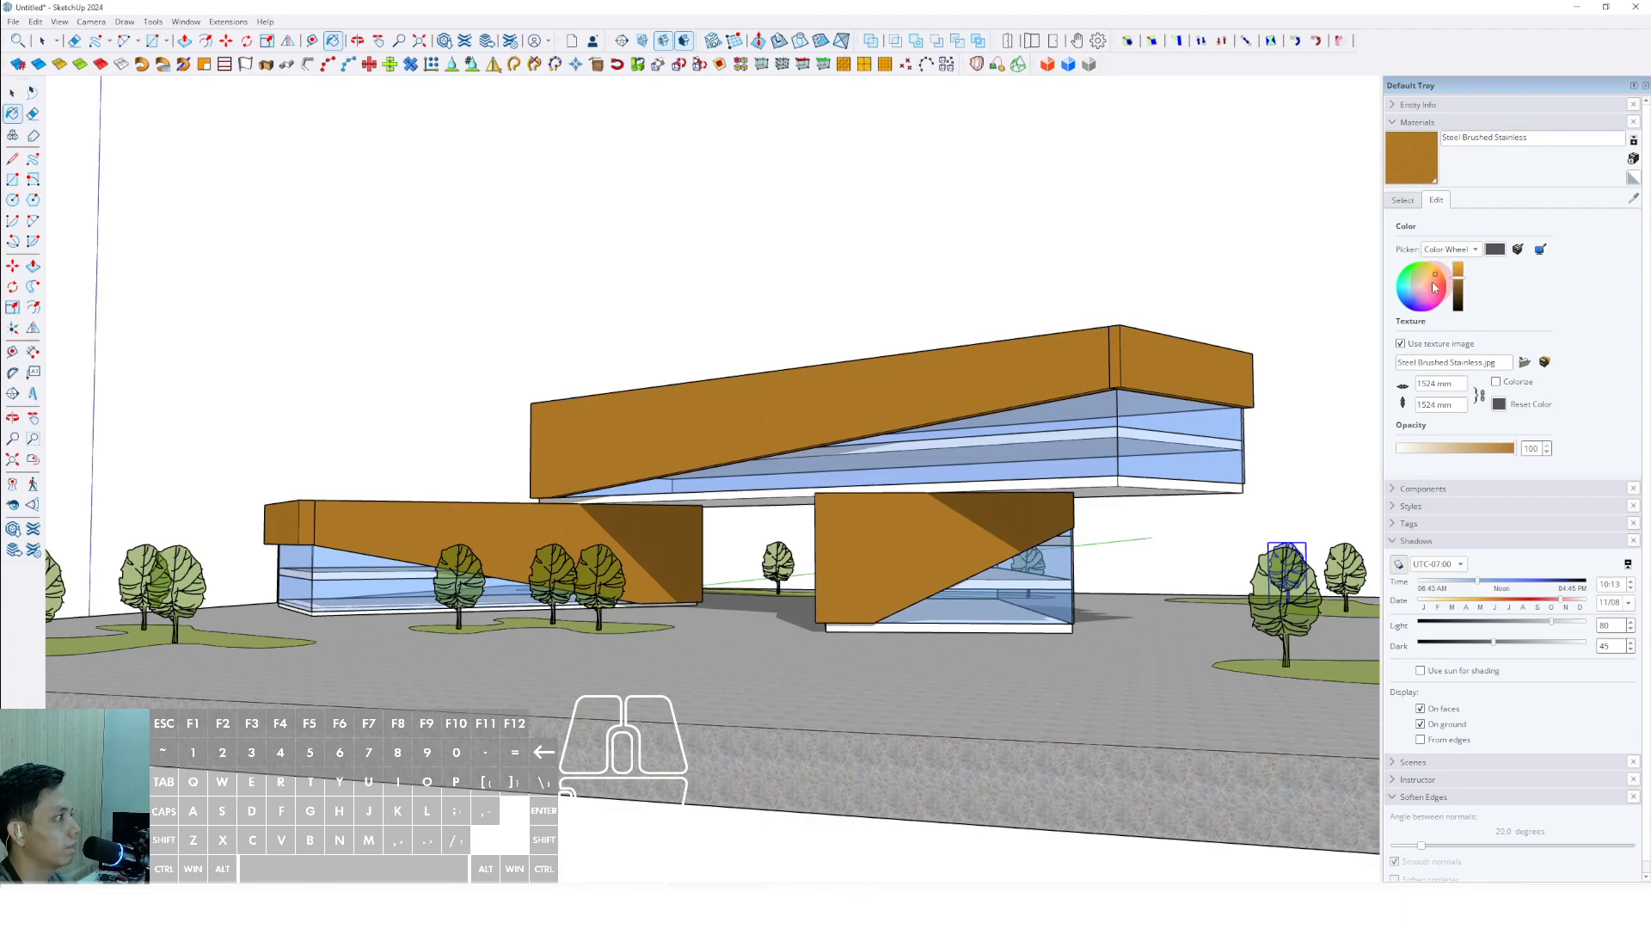
# Try a lighter terracotta brown for the Steel Brushed Stainless material and check it on the facades
pyautogui.click(1434, 287)
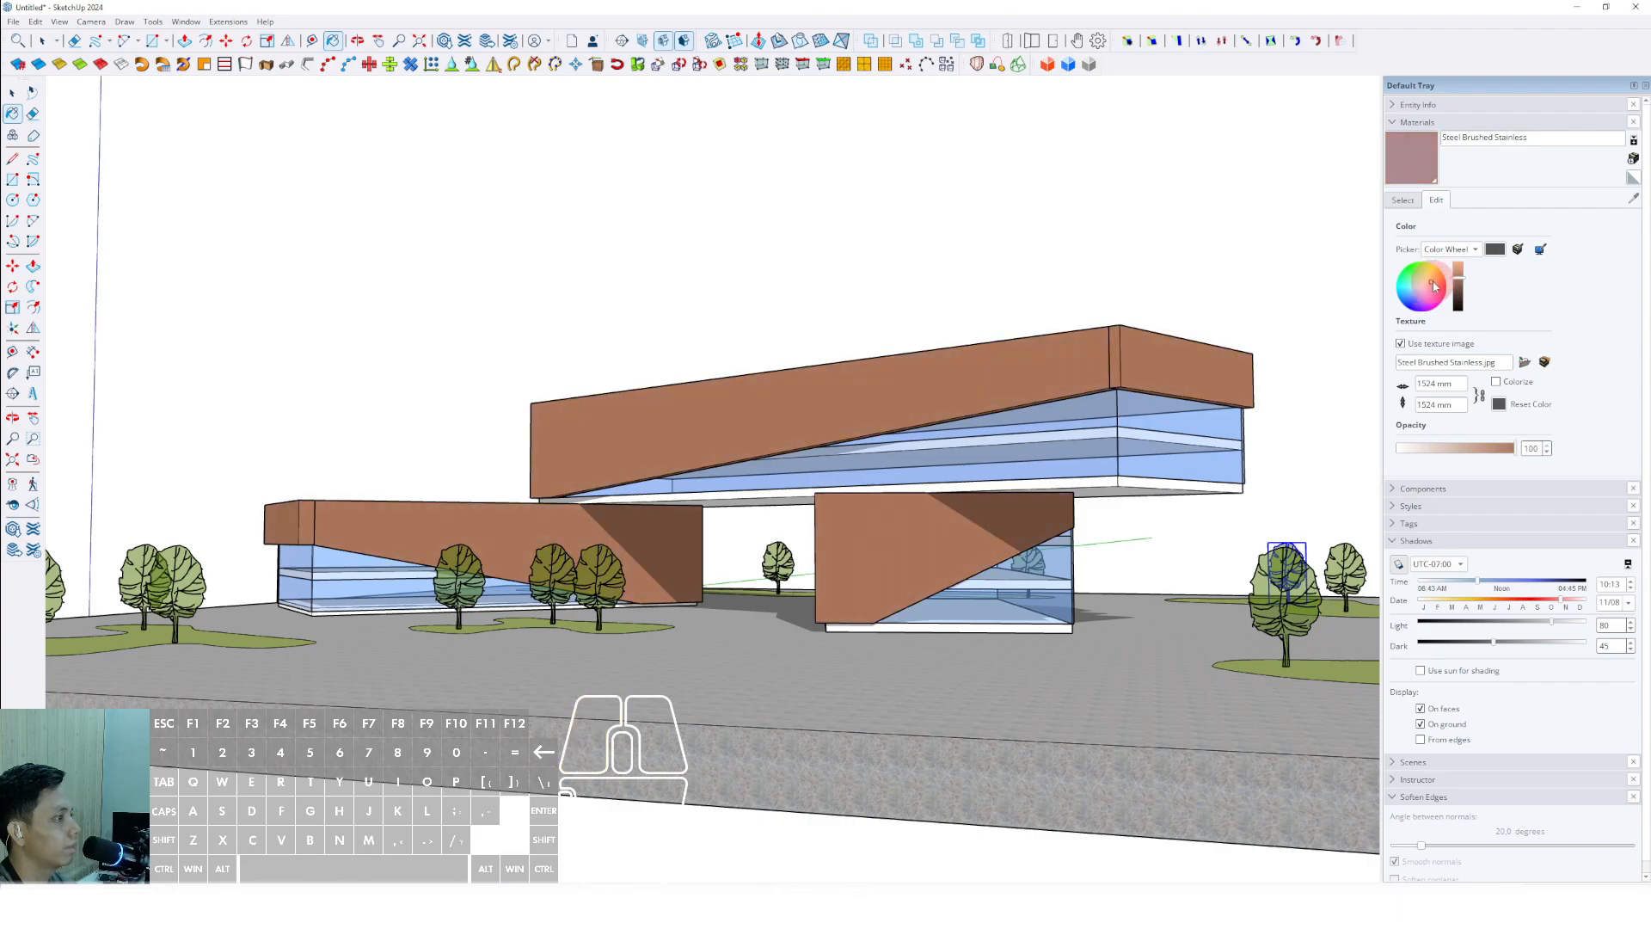
pyautogui.moveTo(757, 434); pyautogui.dragTo(928, 464, button='middle')
pyautogui.moveTo(1456, 282)
pyautogui.mouseDown()
pyautogui.moveTo(1457, 295)
pyautogui.moveTo(1459, 279)
pyautogui.mouseUp()
pyautogui.moveTo(1027, 477); pyautogui.dragTo(982, 479, button='middle')
pyautogui.press('space')
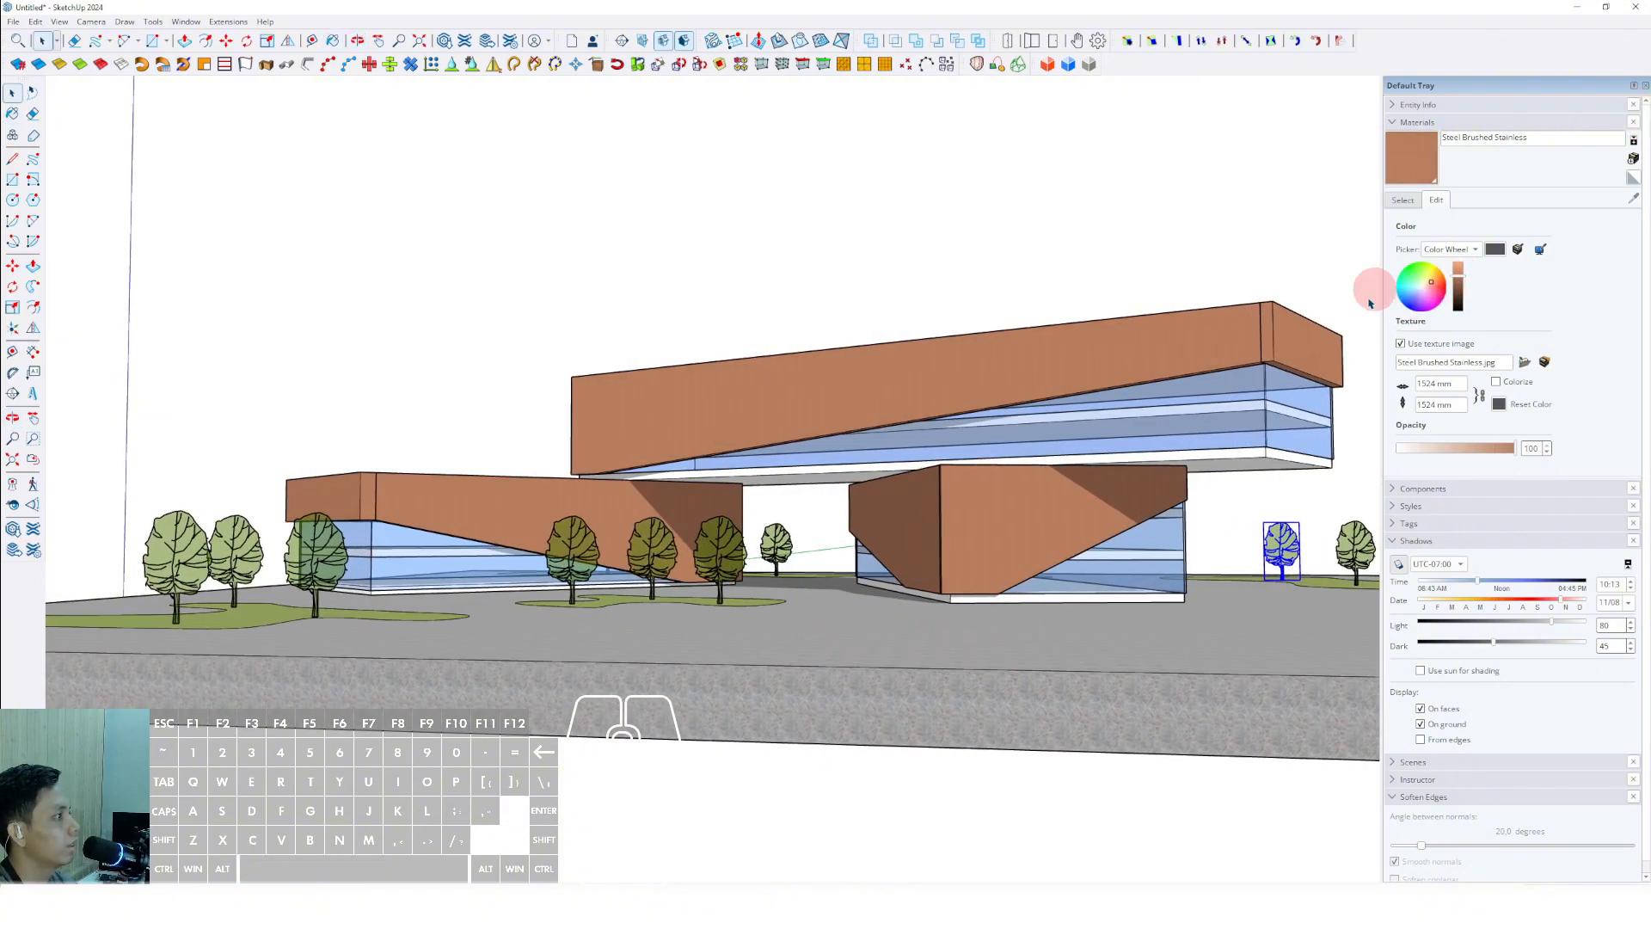
# Set the Steel Brushed Stainless material's colour to a deep, slightly darkened red
pyautogui.click(1437, 286)
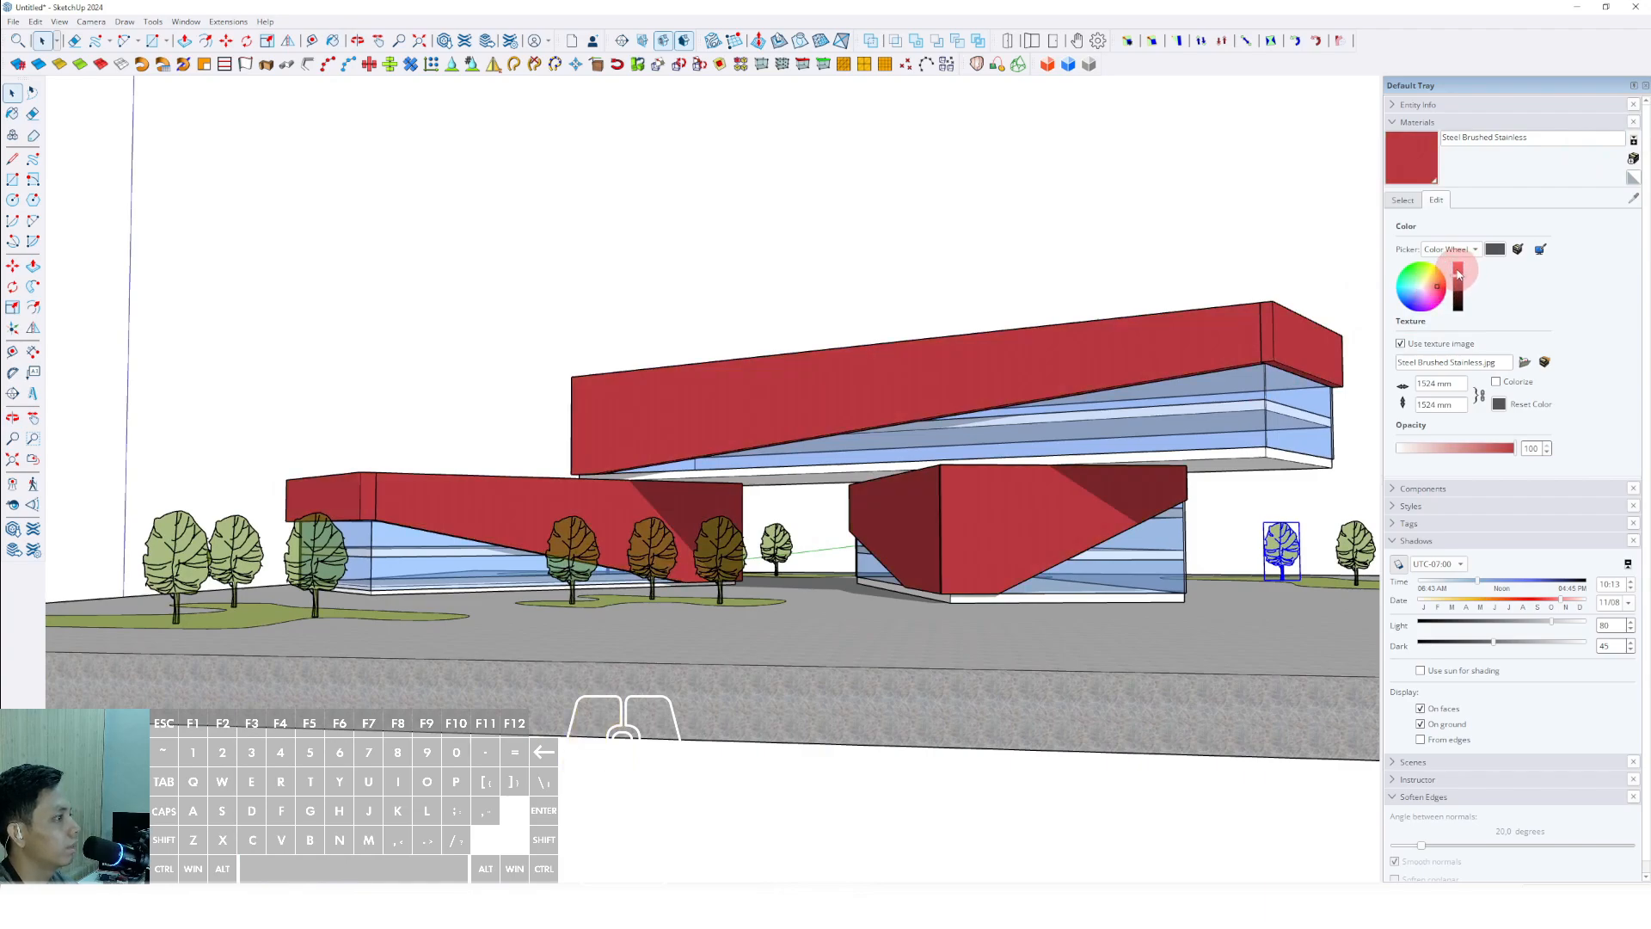
pyautogui.moveTo(1458, 273)
pyautogui.mouseDown()
pyautogui.moveTo(1457, 255)
pyautogui.moveTo(1458, 286)
pyautogui.mouseUp()
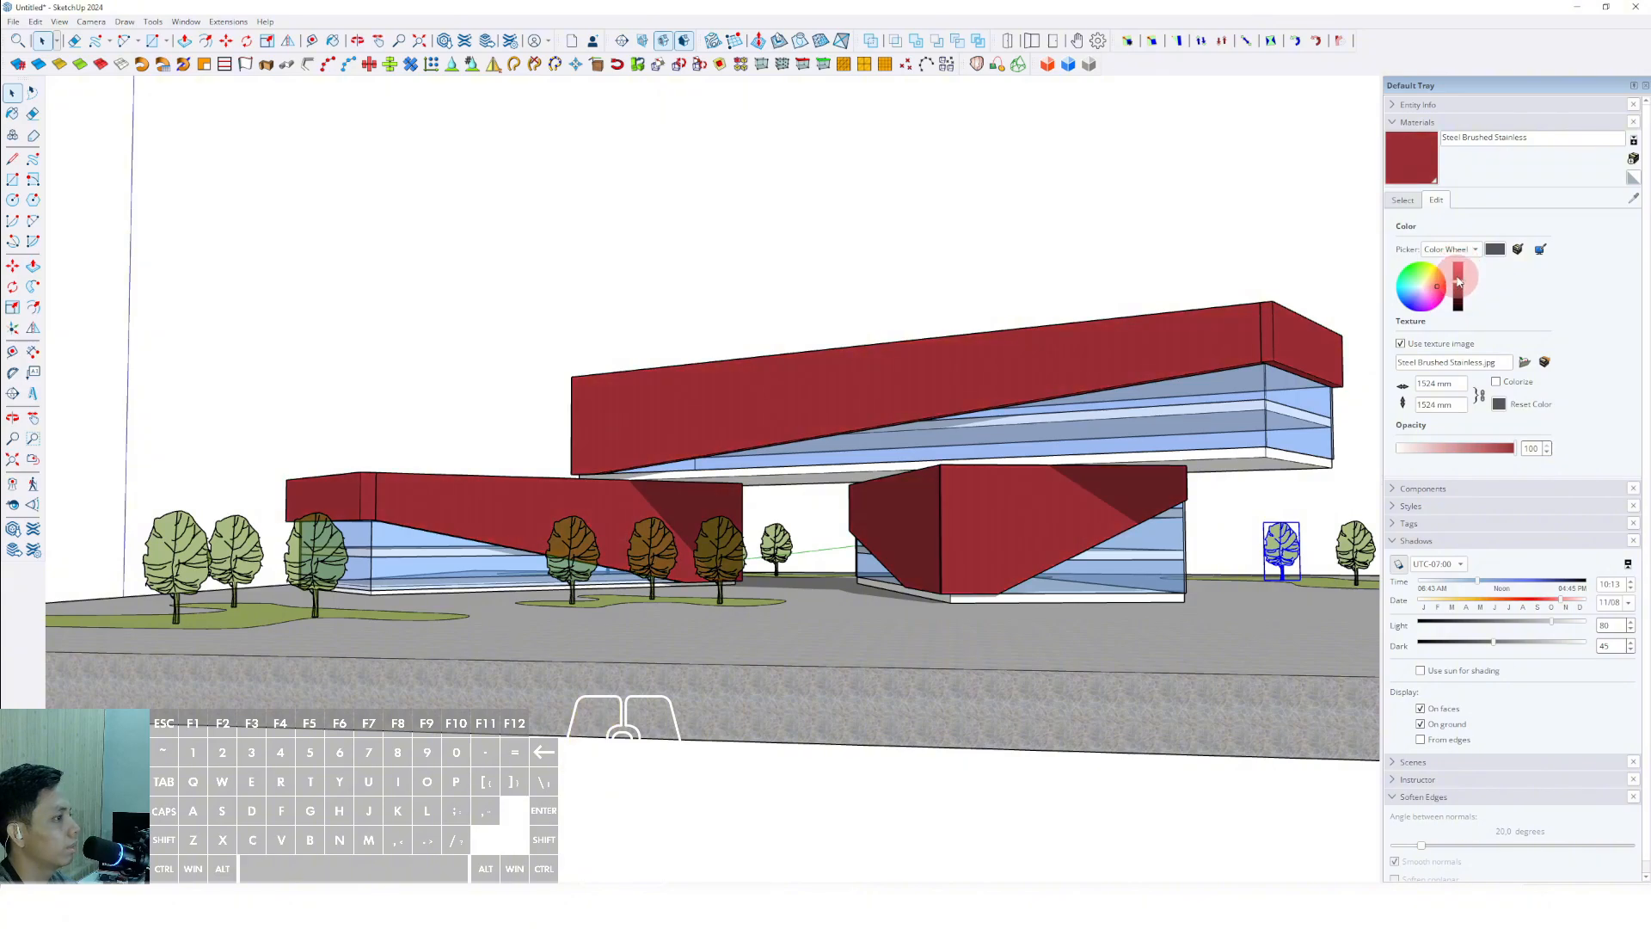
pyautogui.press('space')
pyautogui.scroll(-1, 1028, 472)
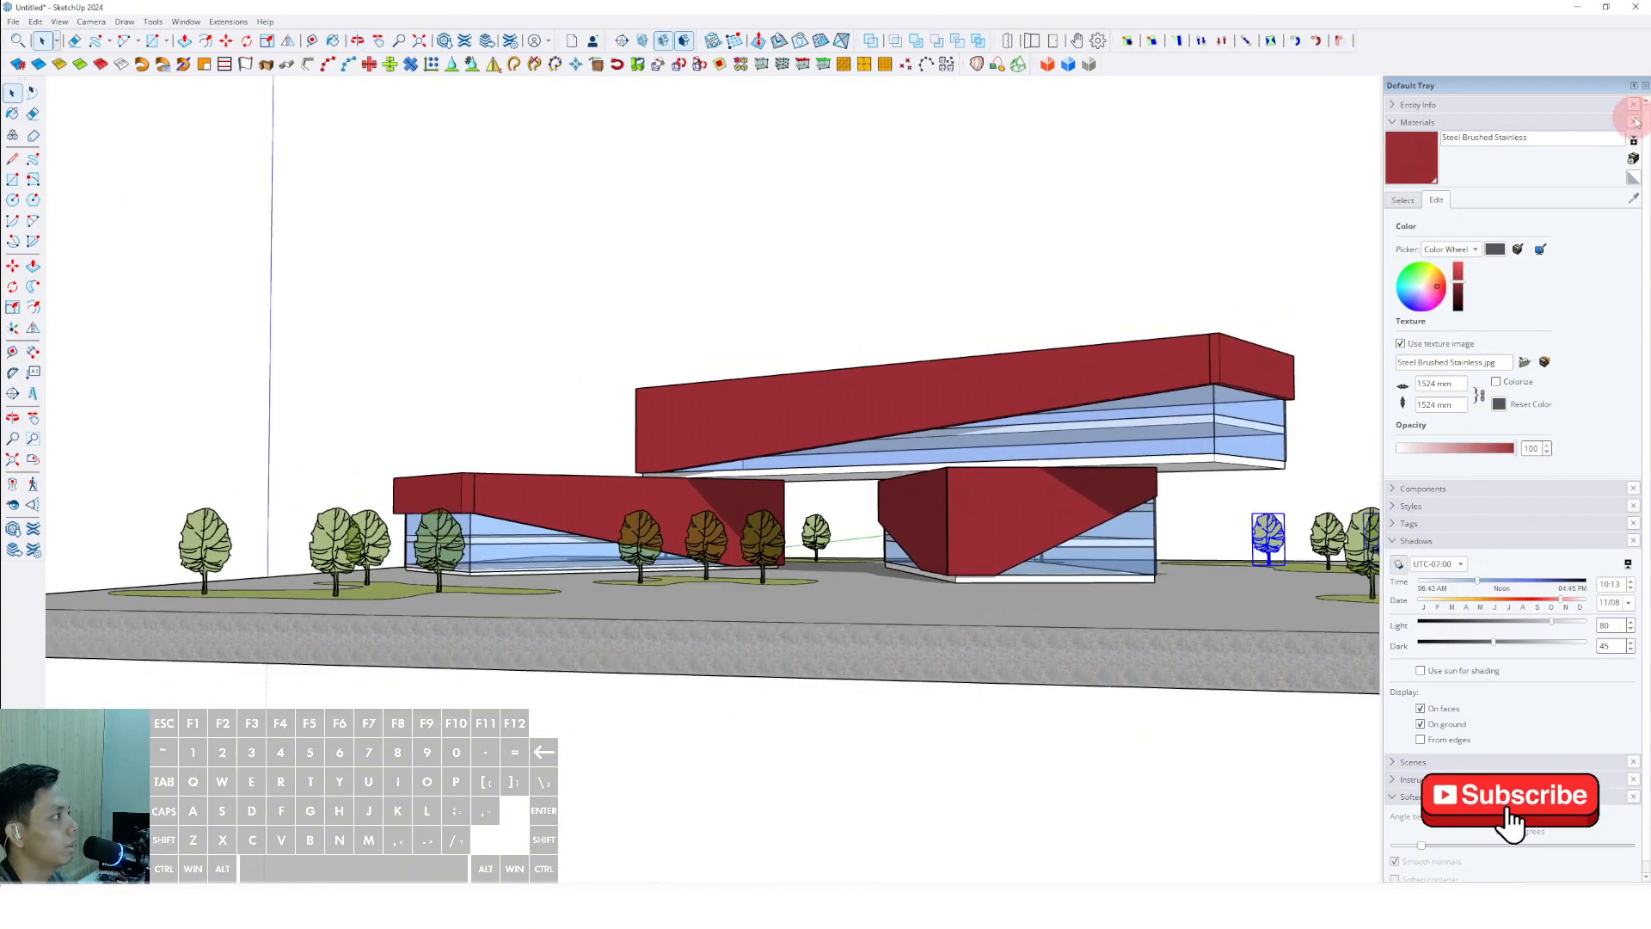
# Hide the Default Tray and show the whole building with its landscaped base in the enlarged view
pyautogui.click(1645, 86)
pyautogui.scroll(1, 1076, 490)
pyautogui.scroll(-2, 1126, 494)
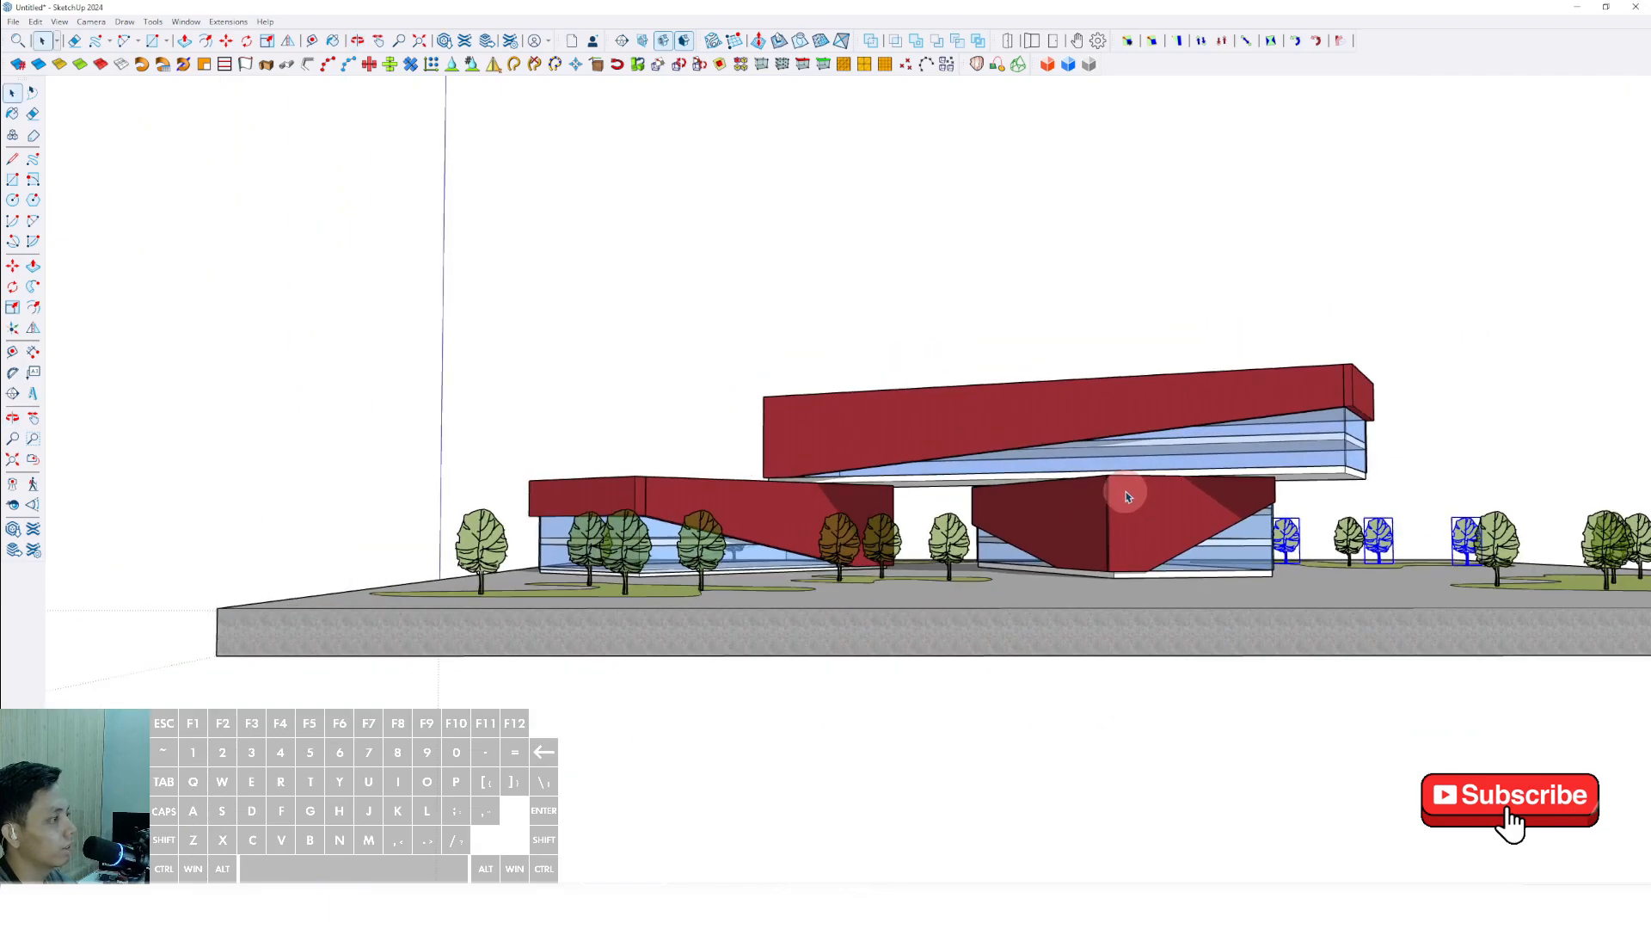